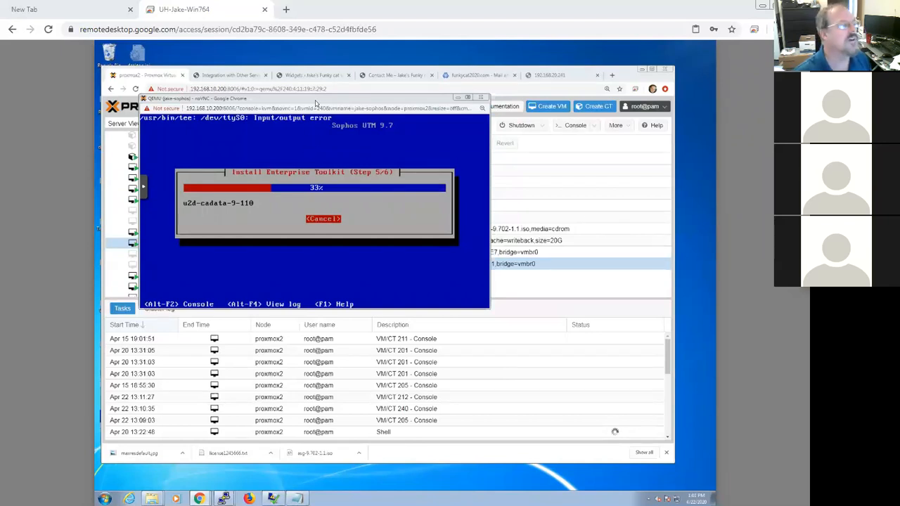
Step: Minimize the Sophos installer console and review the jake-sophos VM's hardware list
left_click(457, 98)
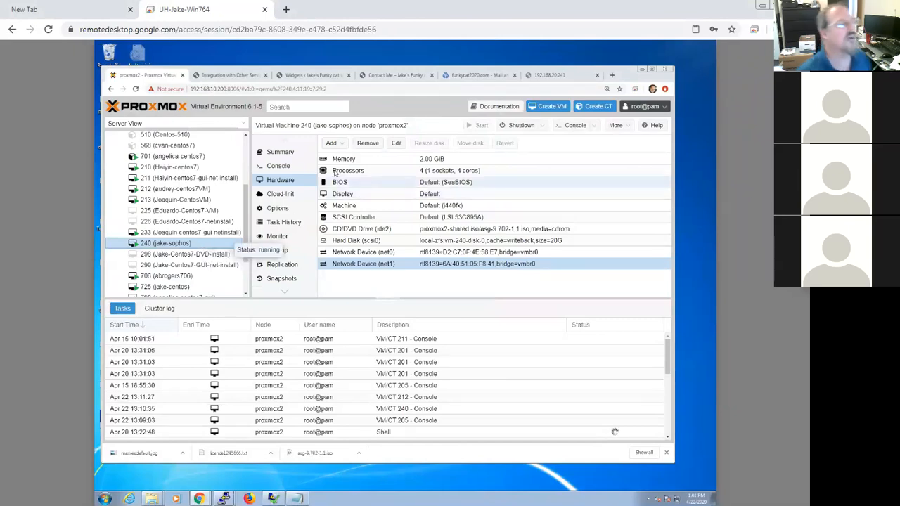
left_click(371, 161)
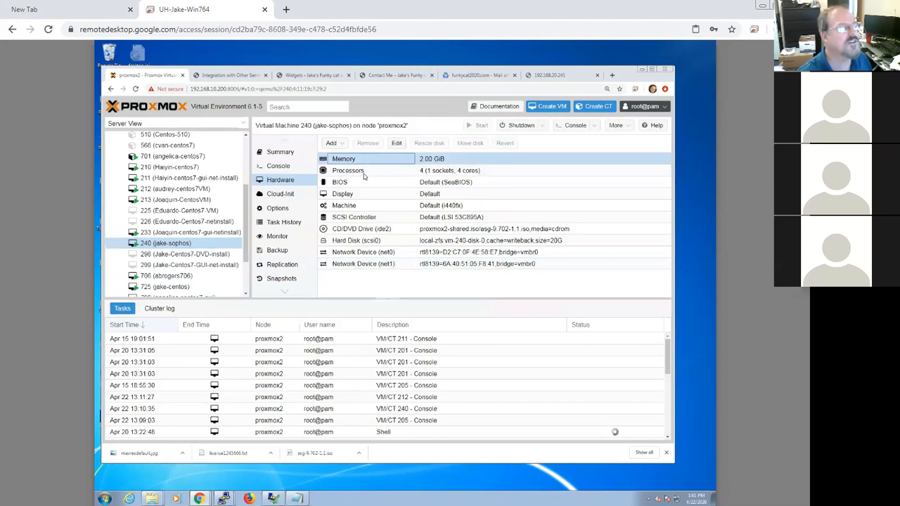
left_click(363, 175)
left_click_drag(247, 215, 251, 153)
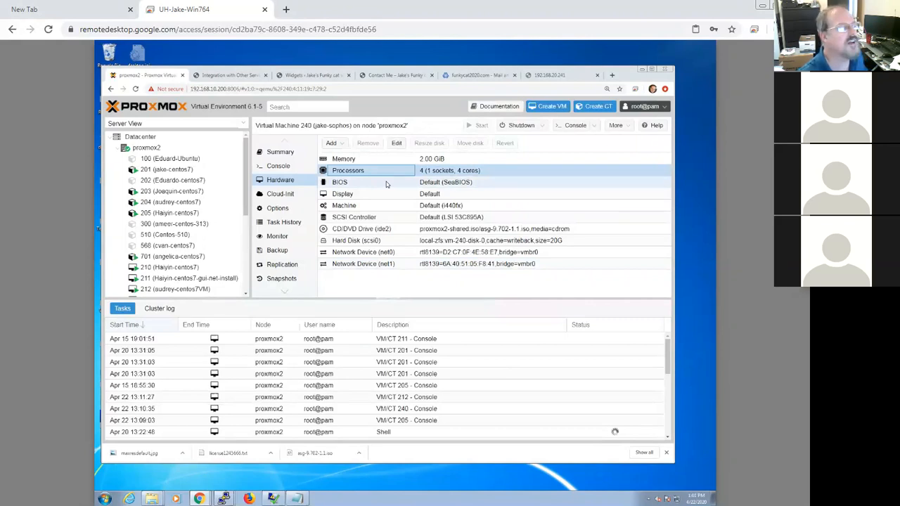
Step: Open the SCSI controller and hard disk settings to inspect them, closing each dialog without changes
left_click(377, 220)
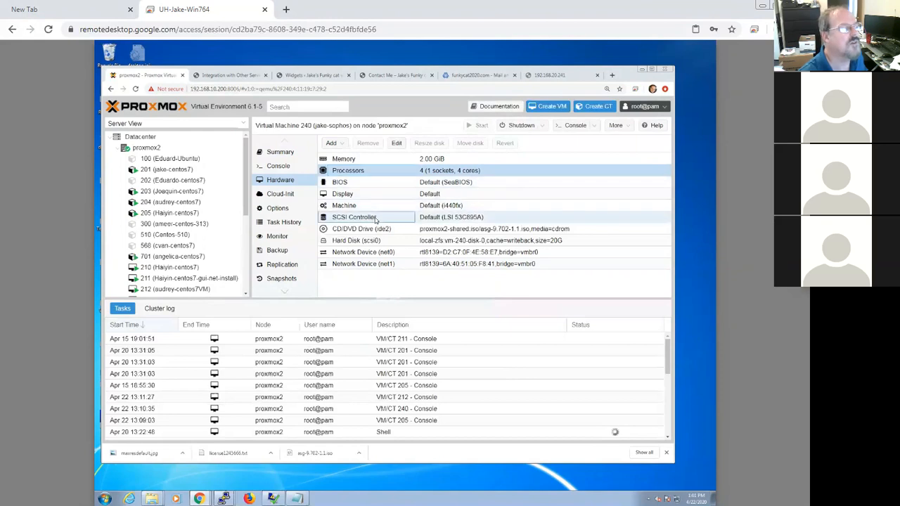
double_click(376, 220)
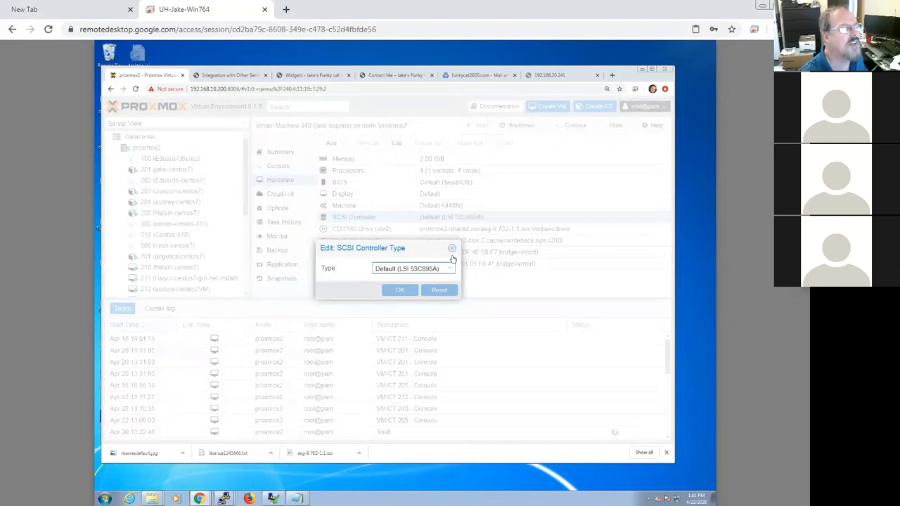
left_click(453, 249)
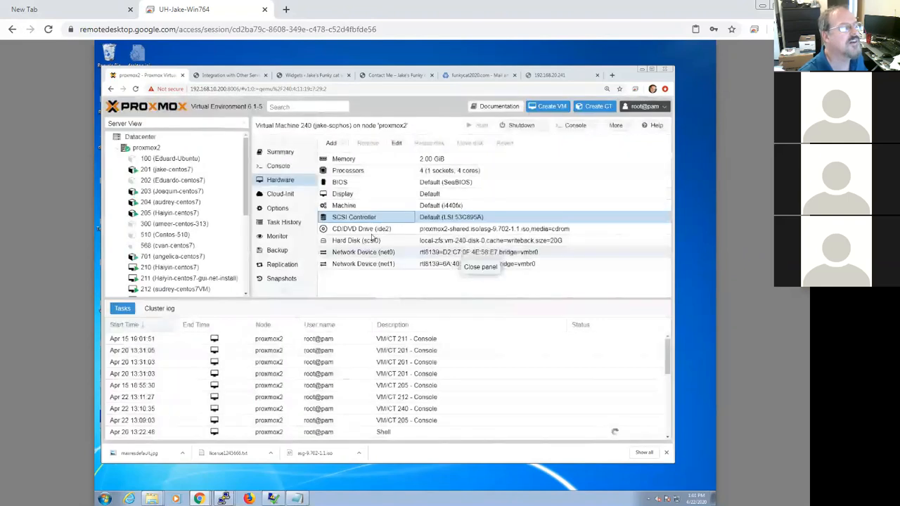
double_click(360, 241)
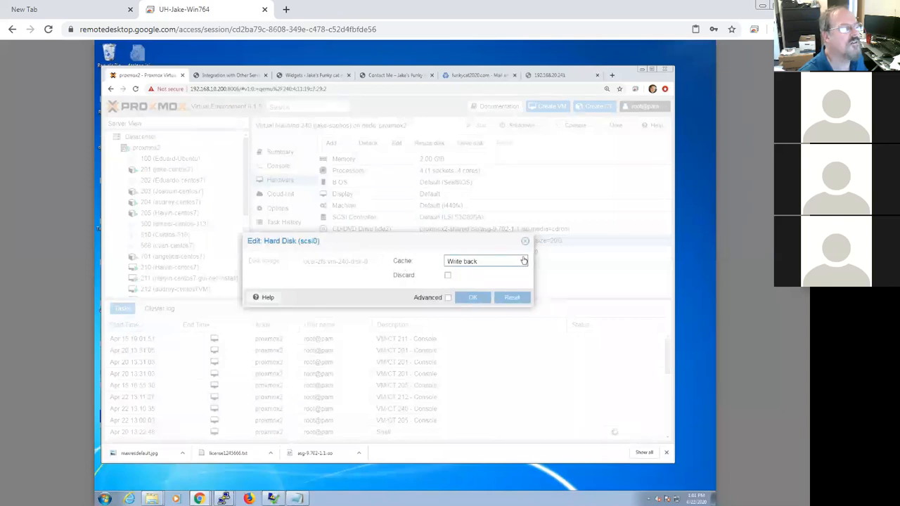
left_click(525, 243)
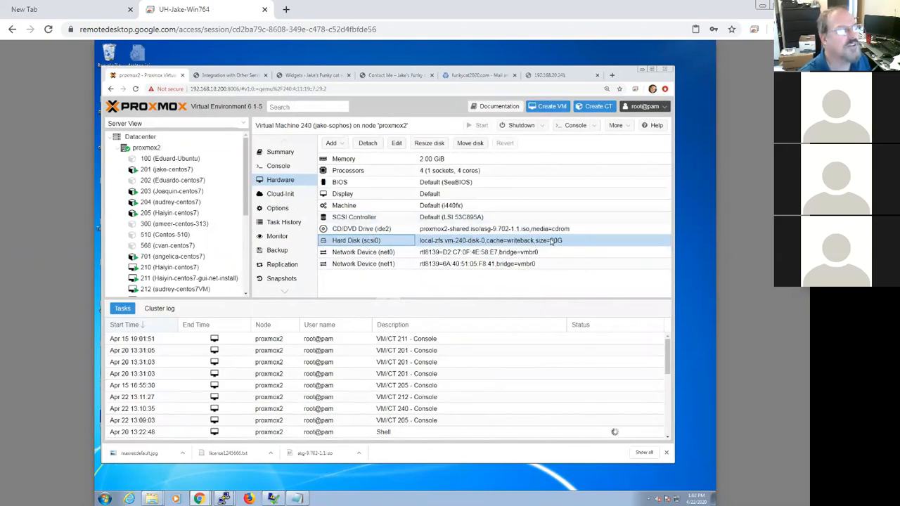
Step: Reopen the SCSI controller type options to review the available controller types, closing without changes
double_click(386, 219)
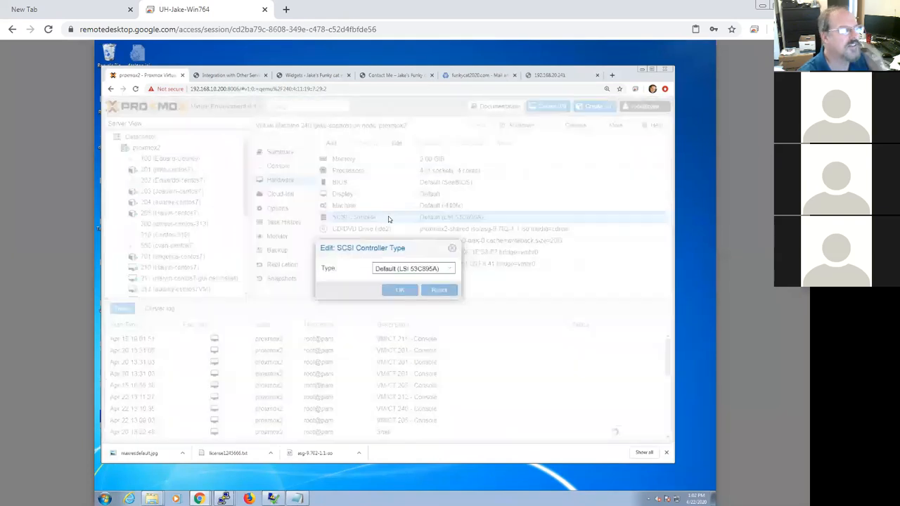
left_click(450, 270)
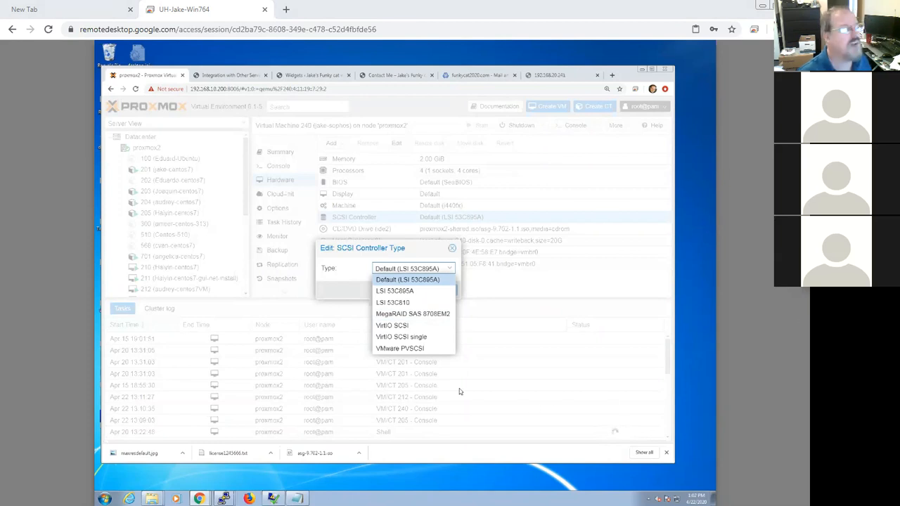
left_click(402, 280)
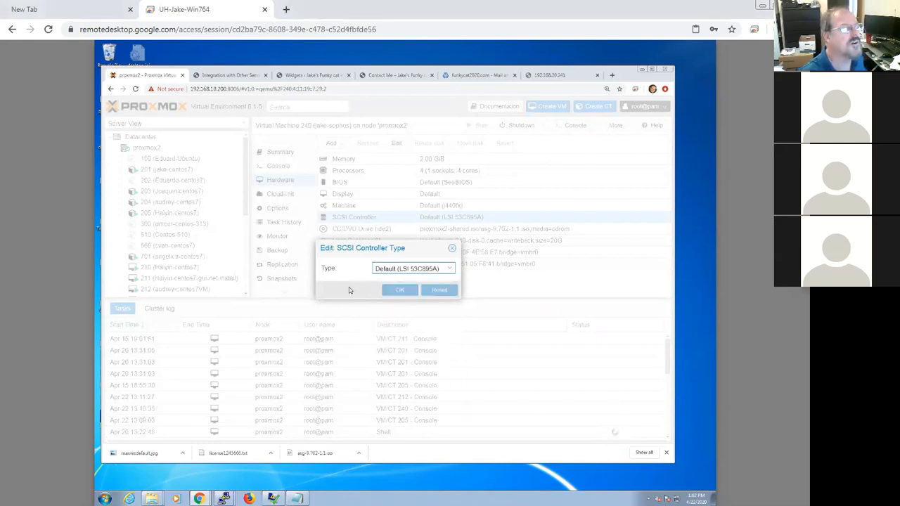
left_click(452, 248)
Step: Inspect the first network device's settings and model options, closing the dialog without changes
left_click(373, 253)
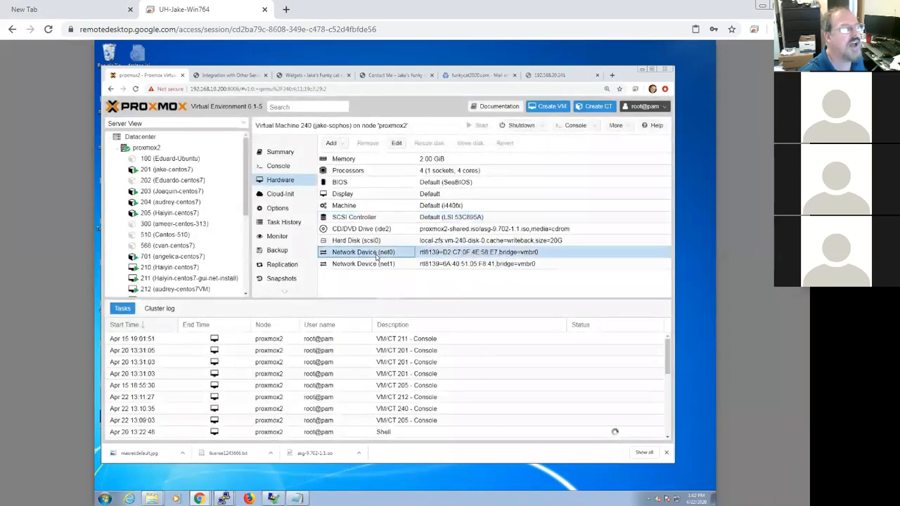
left_click(380, 263)
left_click(492, 253)
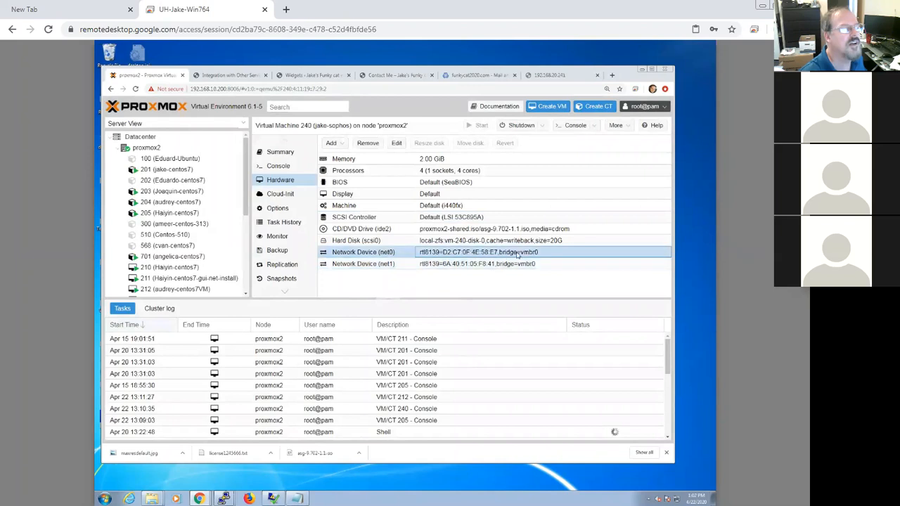
double_click(492, 256)
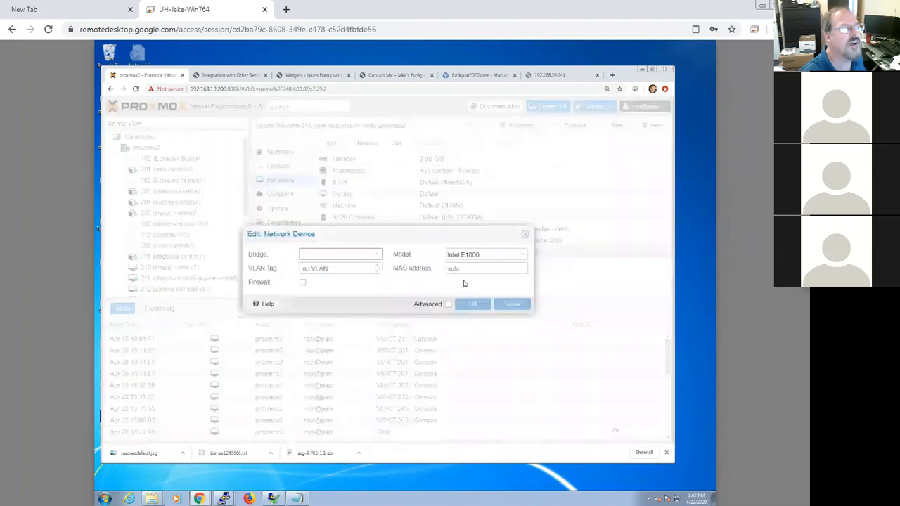
left_click(523, 256)
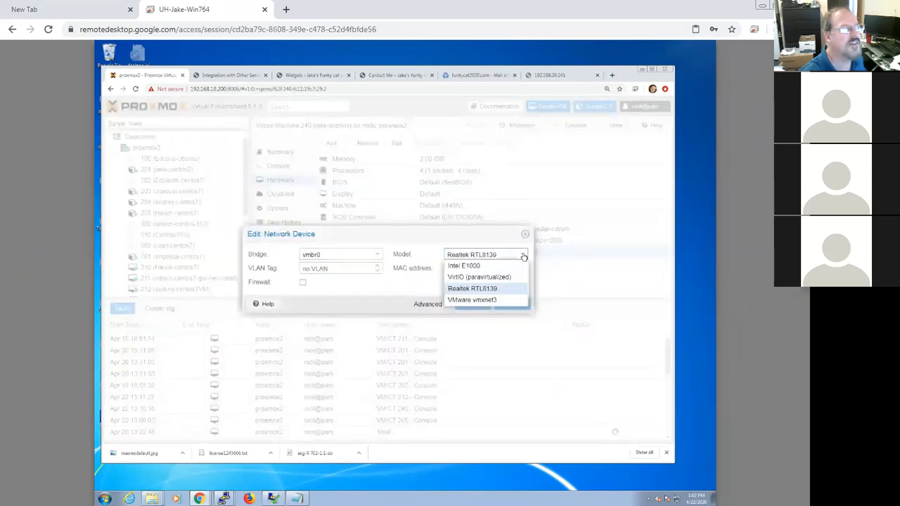
left_click(496, 290)
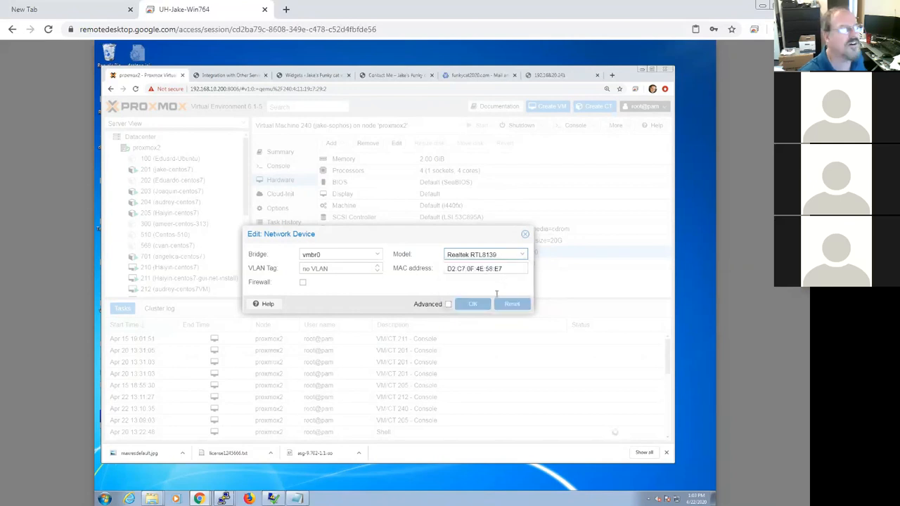
left_click(524, 235)
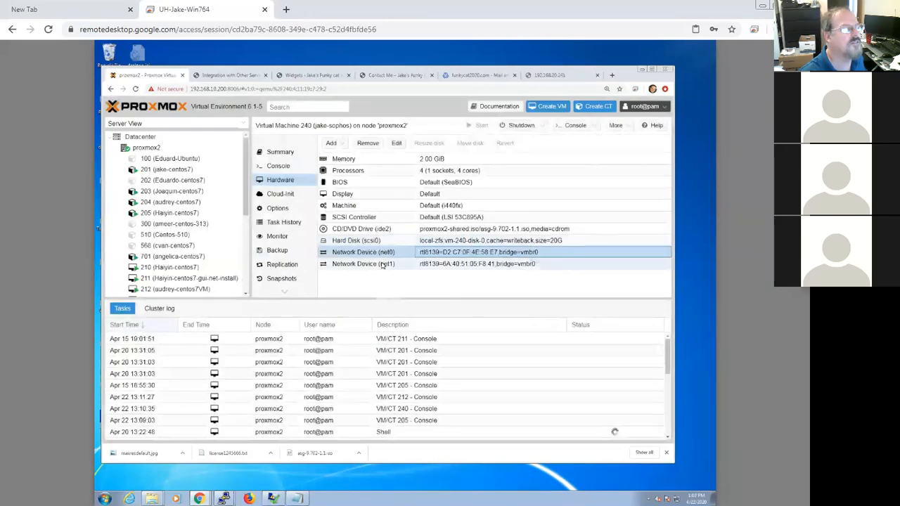
Step: Compare the configurations of the two network devices net0 and net1 in the hardware list
left_click(381, 264)
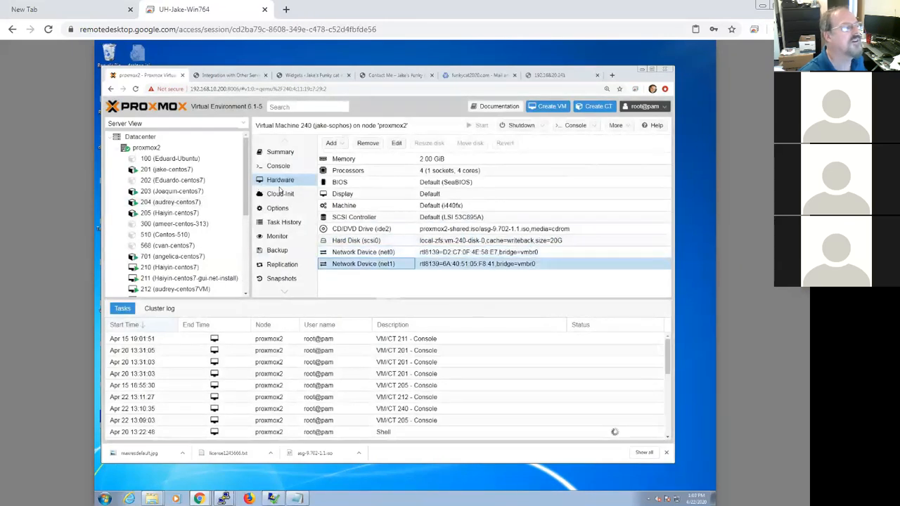
left_click(393, 252)
left_click(402, 265)
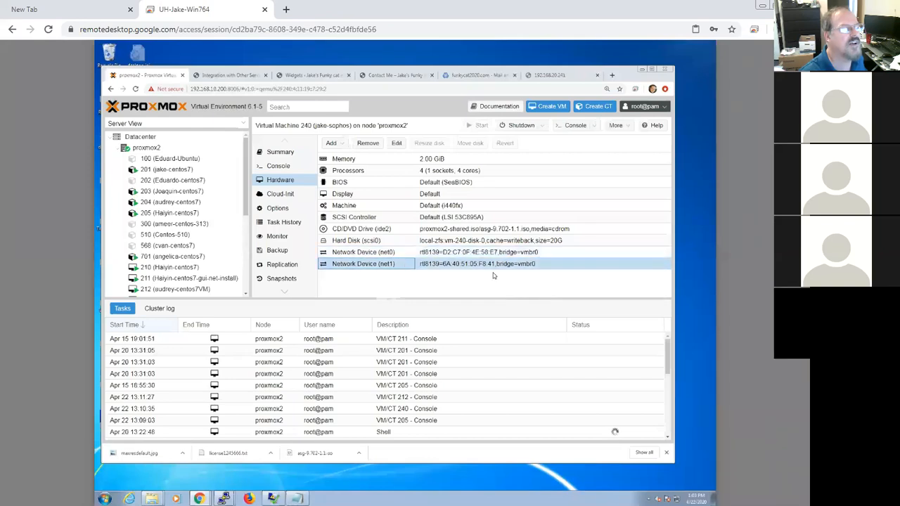
left_click(541, 253)
left_click(542, 266)
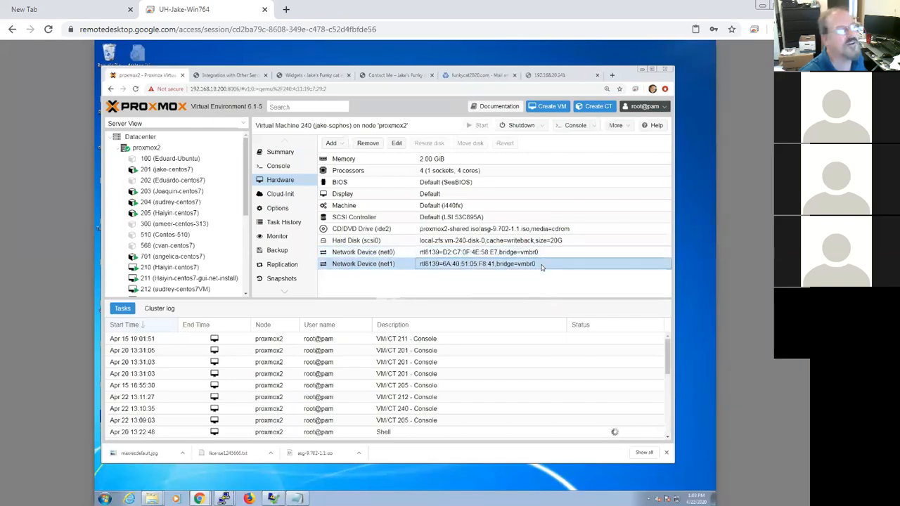
left_click(542, 255)
left_click(543, 266)
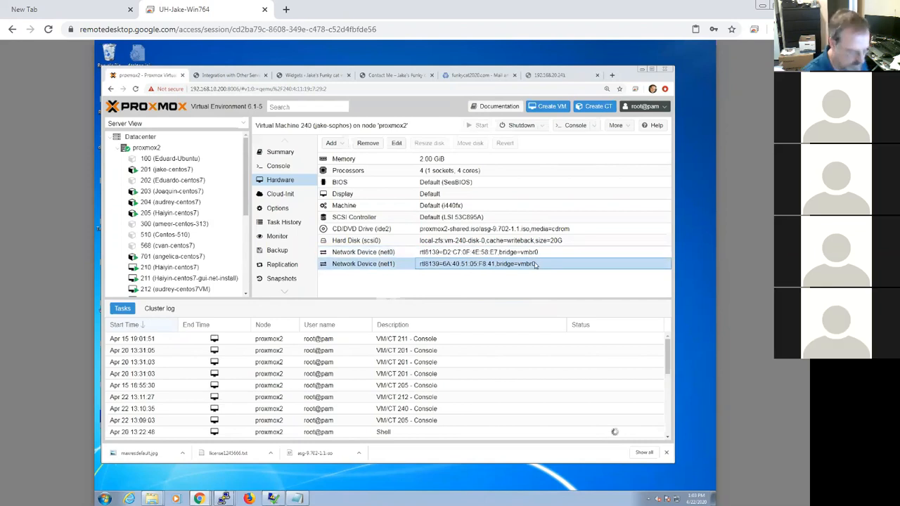
left_click(532, 254)
left_click(532, 265)
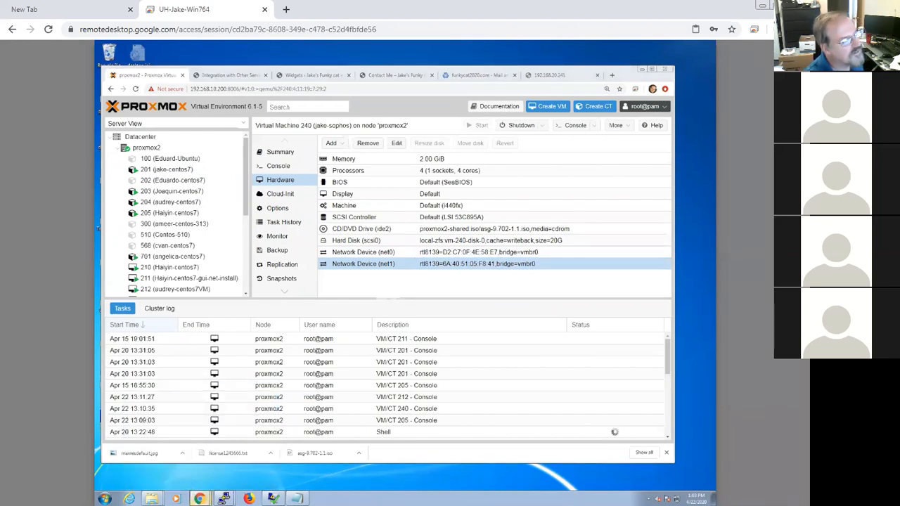
Step: Switch to the jake-centos7 console and ping 192.168.20.240
left_click(643, 70)
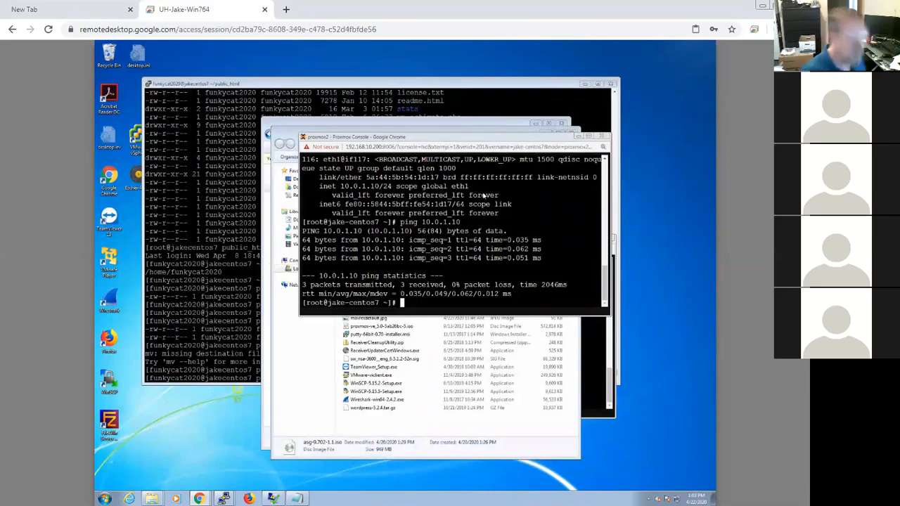
key("Up")
key("BackSpace")
key("BackSpace")
key("BackSpace")
key("BackSpace")
key("BackSpace")
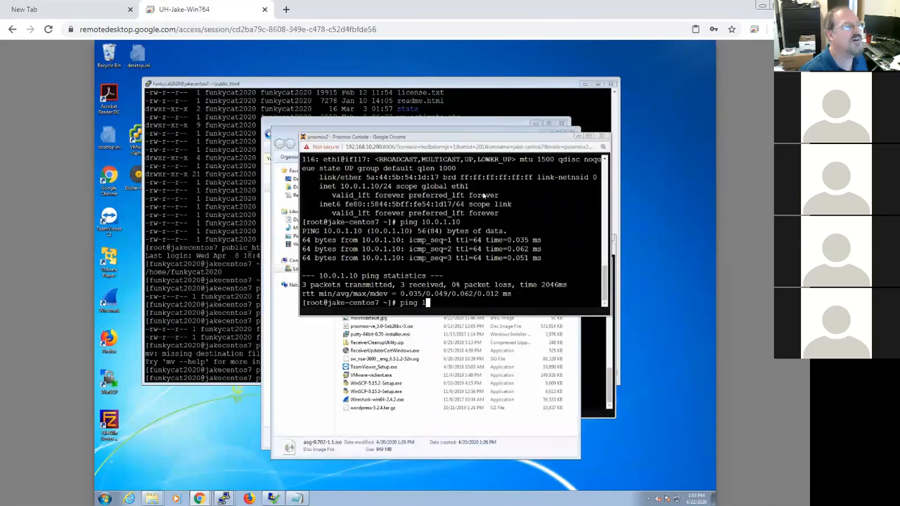
type("92.1")
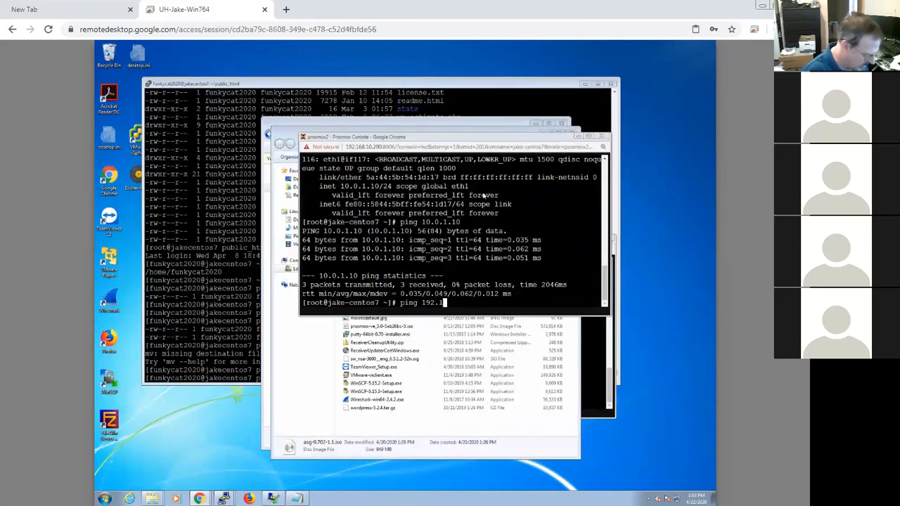
type("68.20.240")
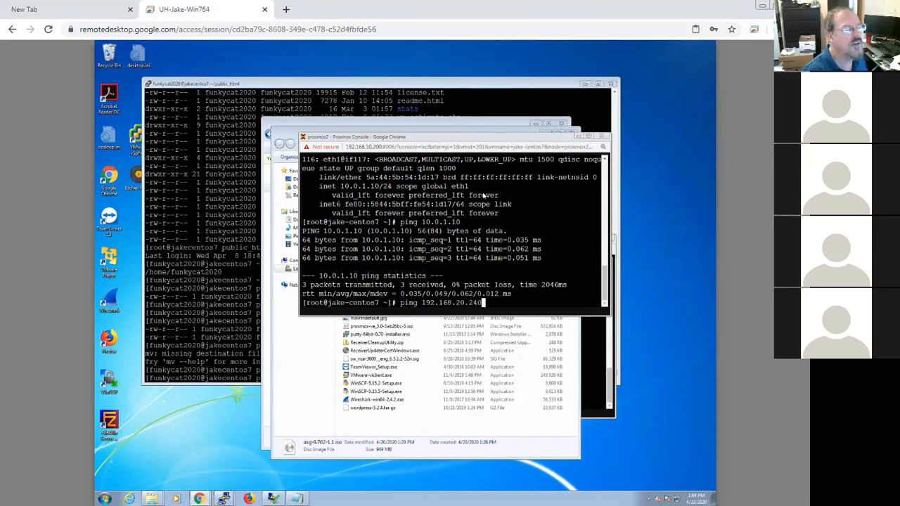
key("Return")
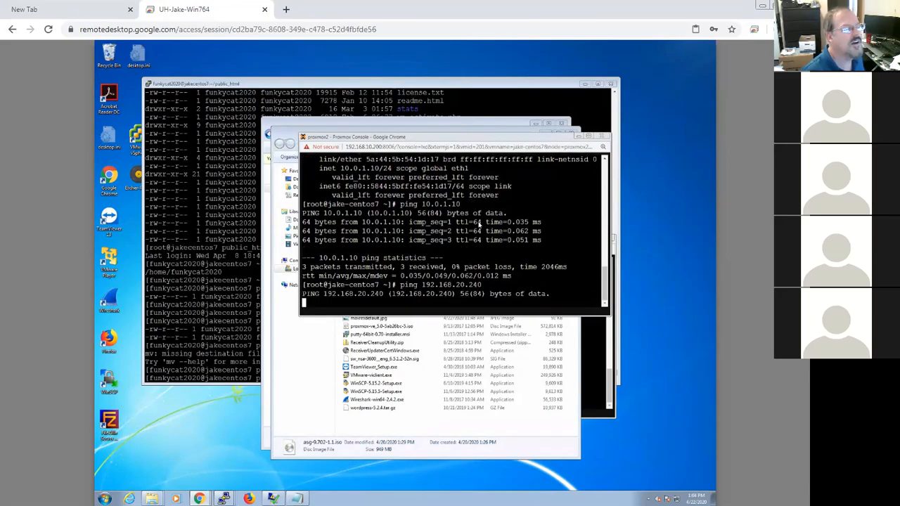
Step: Move the ping console aside and close the Explorer, extra console and PuTTY windows
left_click_drag(462, 142, 387, 279)
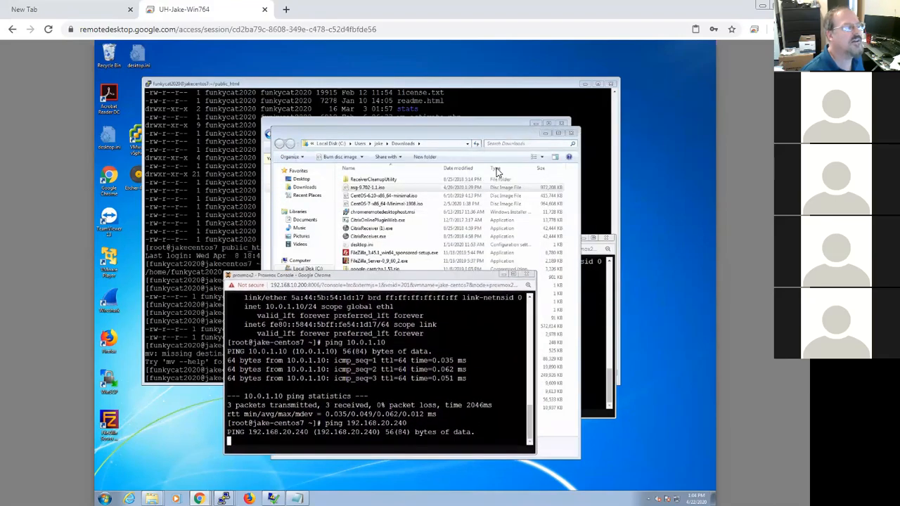
left_click(545, 134)
left_click(537, 125)
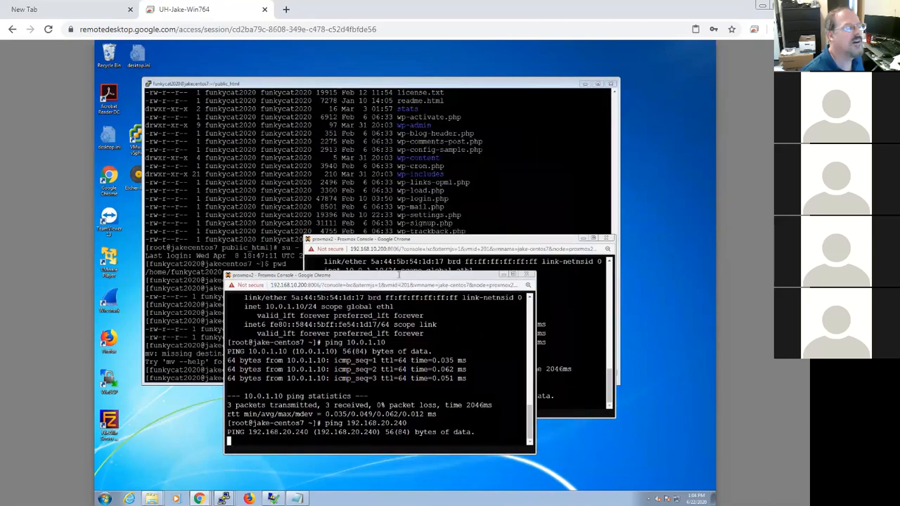
left_click(608, 238)
left_click(513, 191)
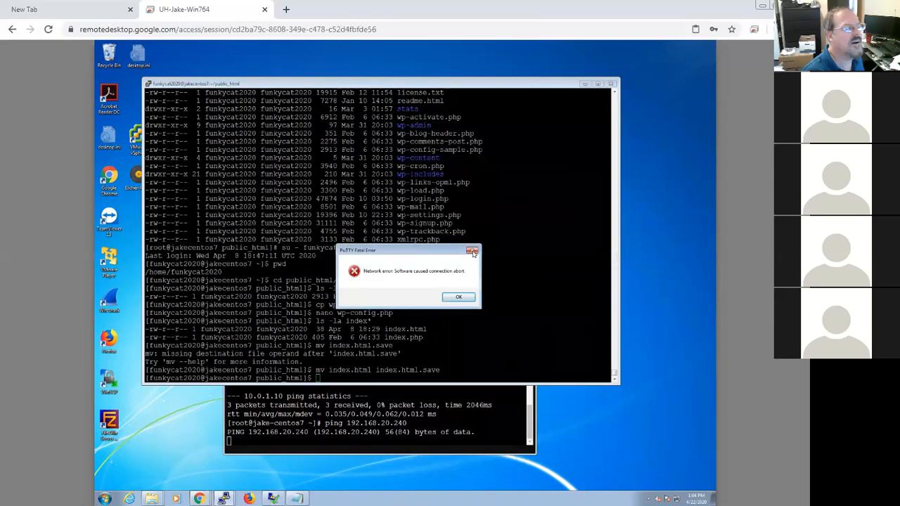
left_click(474, 251)
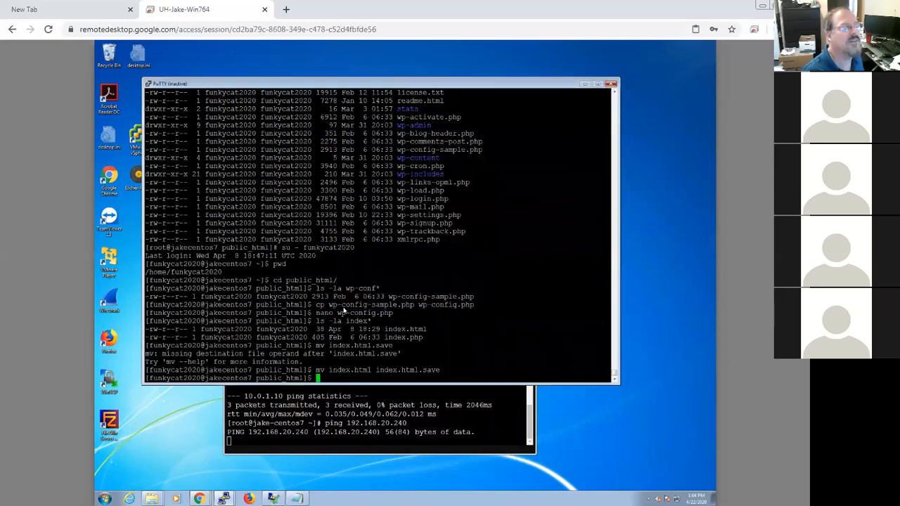
left_click(611, 84)
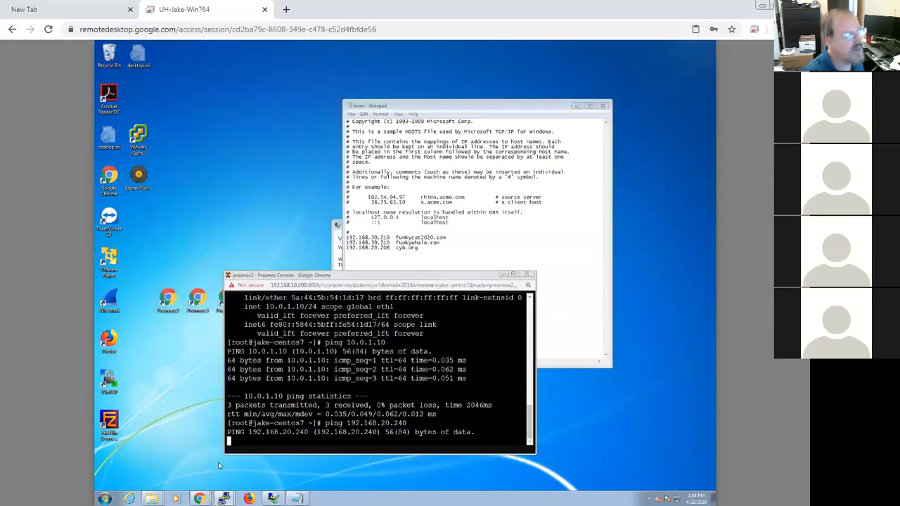
Step: Minimize the hosts file in Notepad and the ping console to clear the desktop
left_click(482, 244)
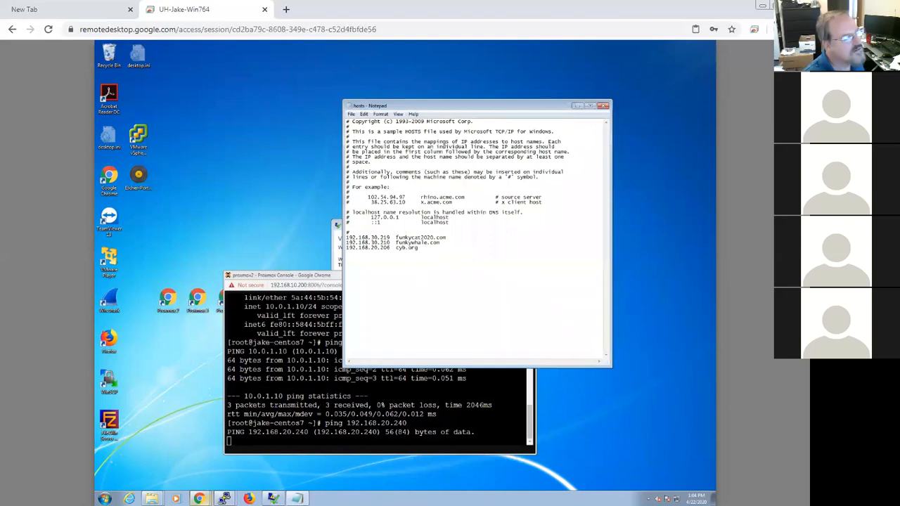
left_click(577, 105)
left_click(505, 245)
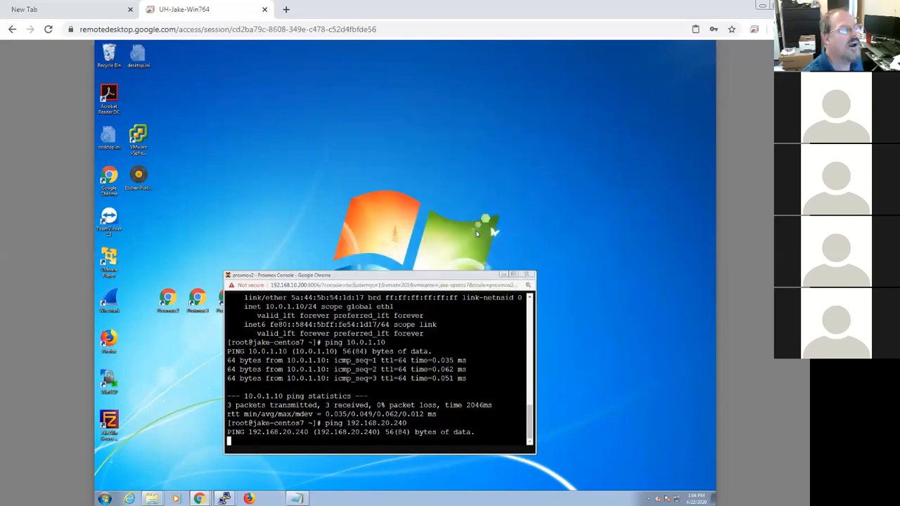
left_click(504, 274)
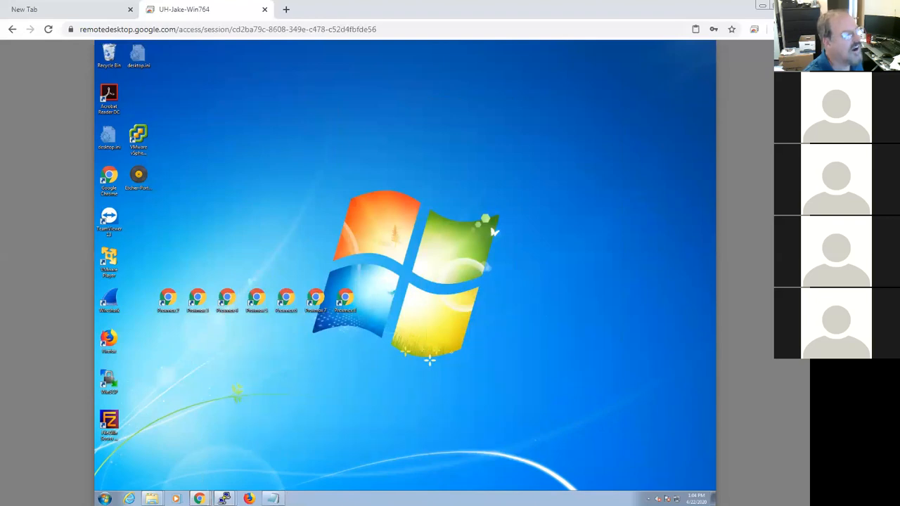
Step: Close all open Chrome windows on the remote Windows desktop
right_click(199, 498)
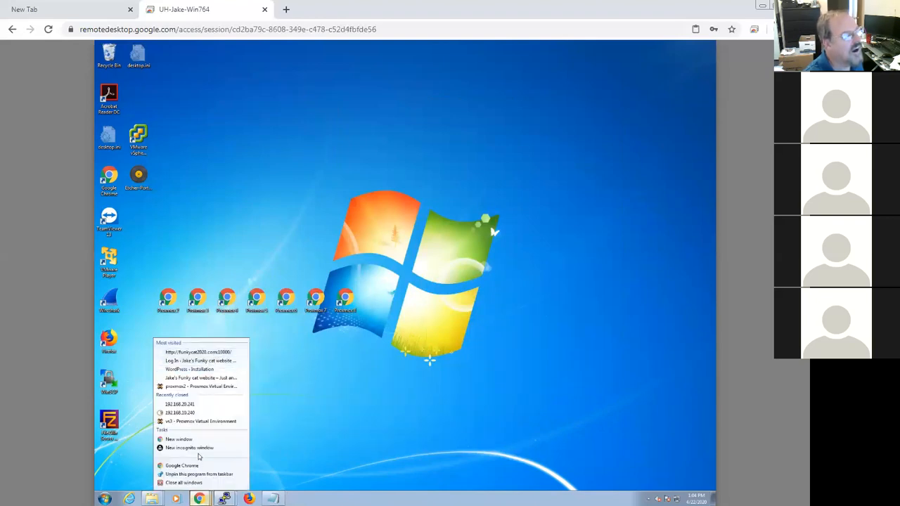
left_click(199, 387)
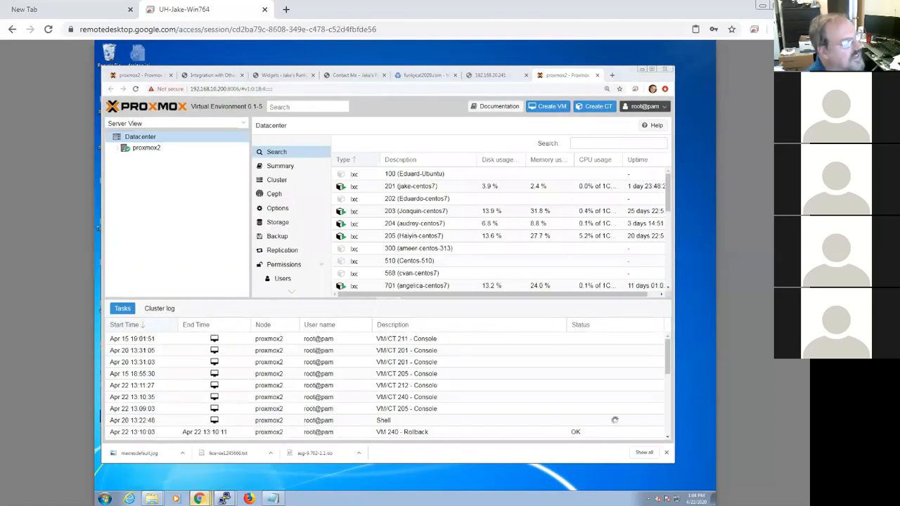
mouse_move(202, 501)
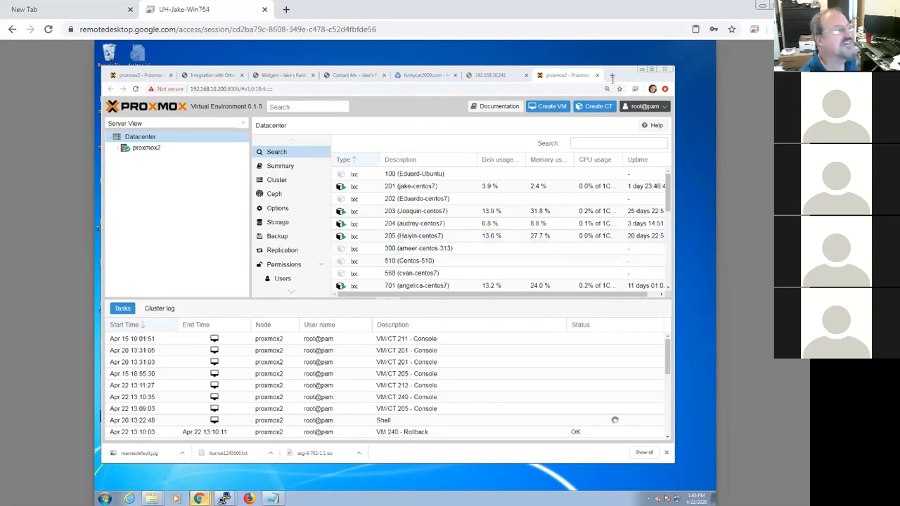
left_click(641, 69)
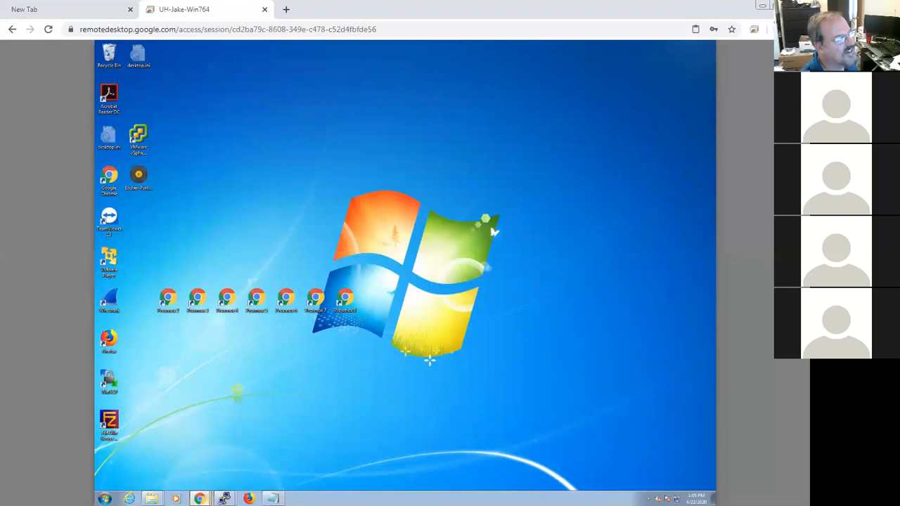
right_click(200, 498)
left_click(199, 484)
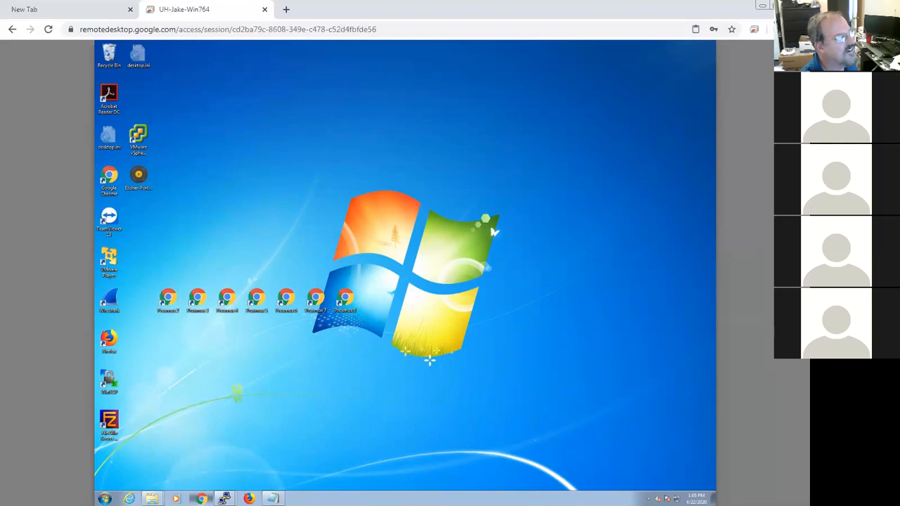
Step: Open the Proxmox2 shortcut and log into the Proxmox web interface as root with the account password, dismissing the subscription notice
double_click(162, 306)
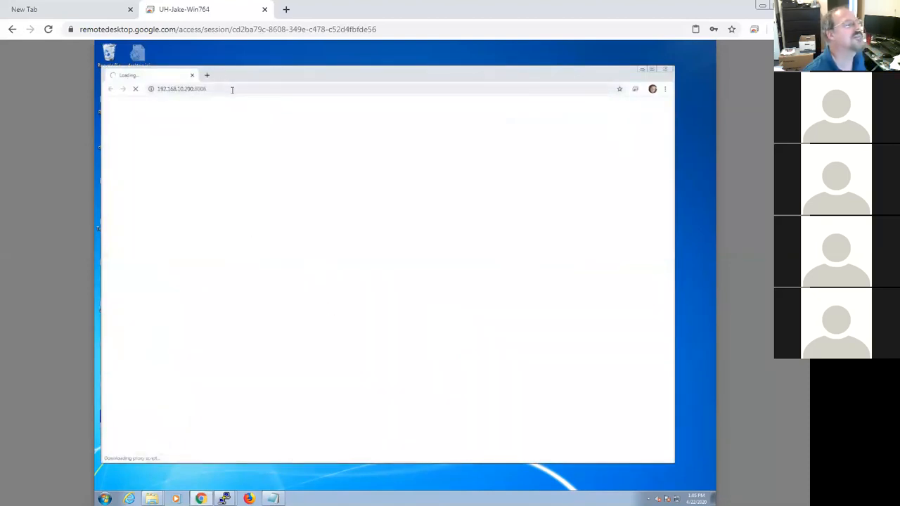
left_click(268, 89)
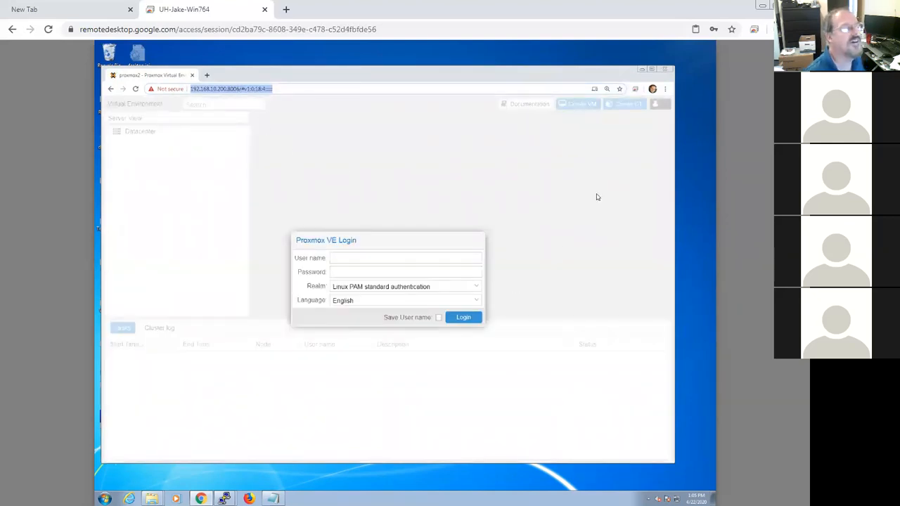
left_click(412, 256)
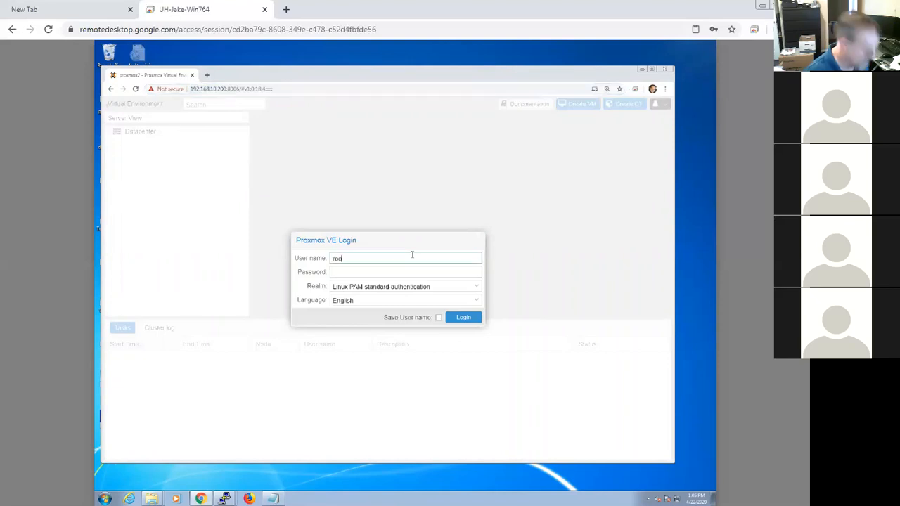
key("Tab")
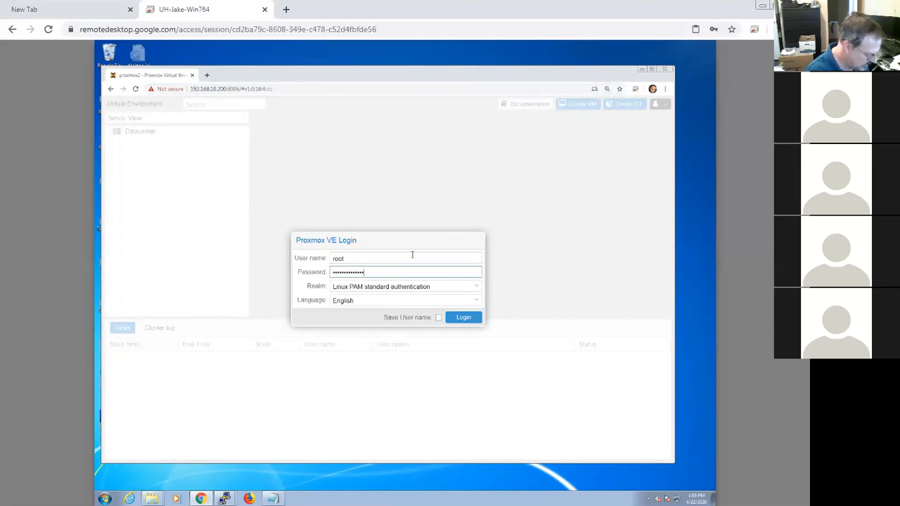
key("Return")
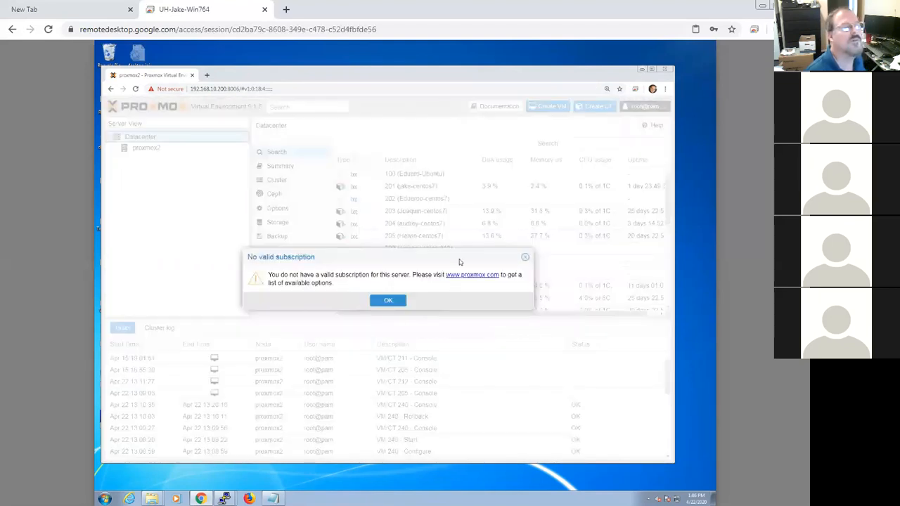
left_click(395, 301)
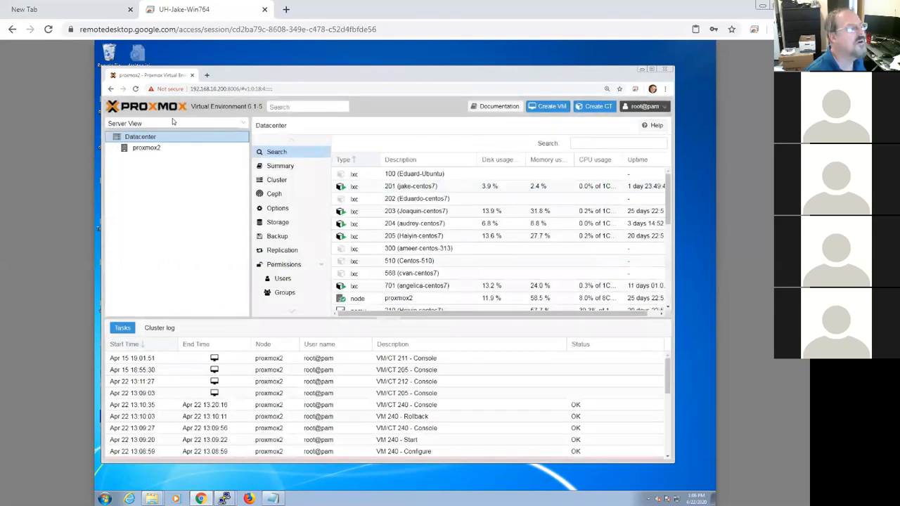
Step: Roll back VM 240 (jake-sophos) to its Before_install snapshot
left_click(121, 149)
left_click(121, 148)
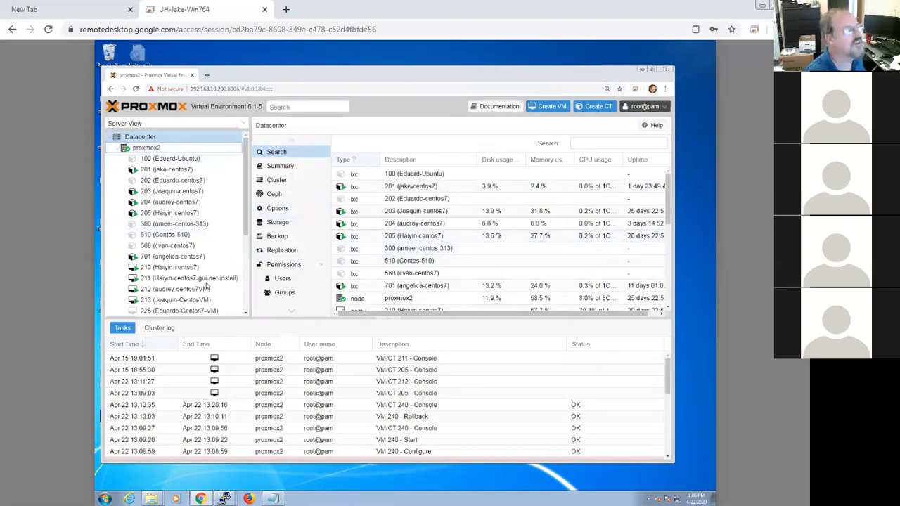
left_click_drag(246, 223, 245, 305)
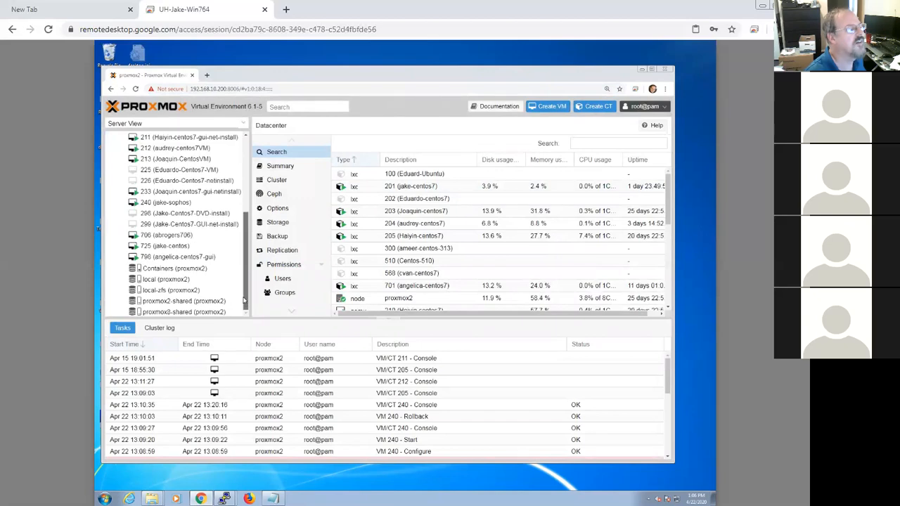
left_click(174, 203)
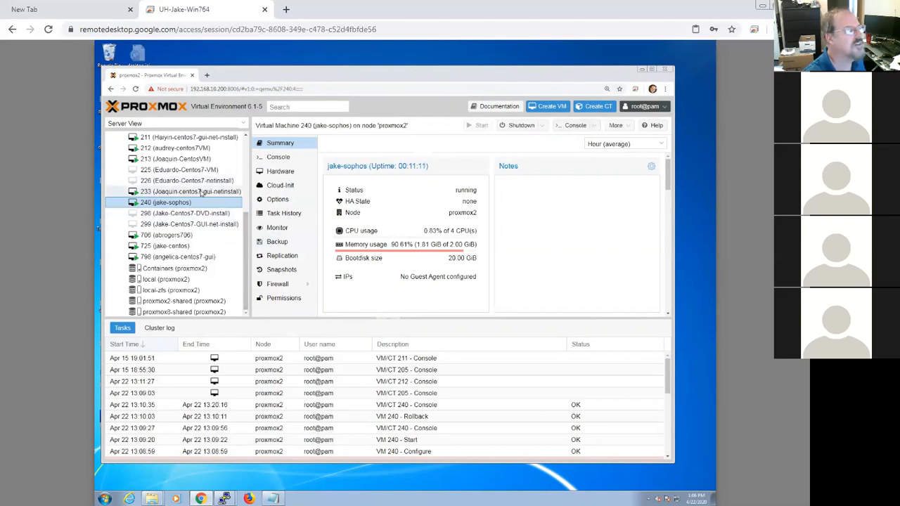
left_click_drag(556, 76, 576, 77)
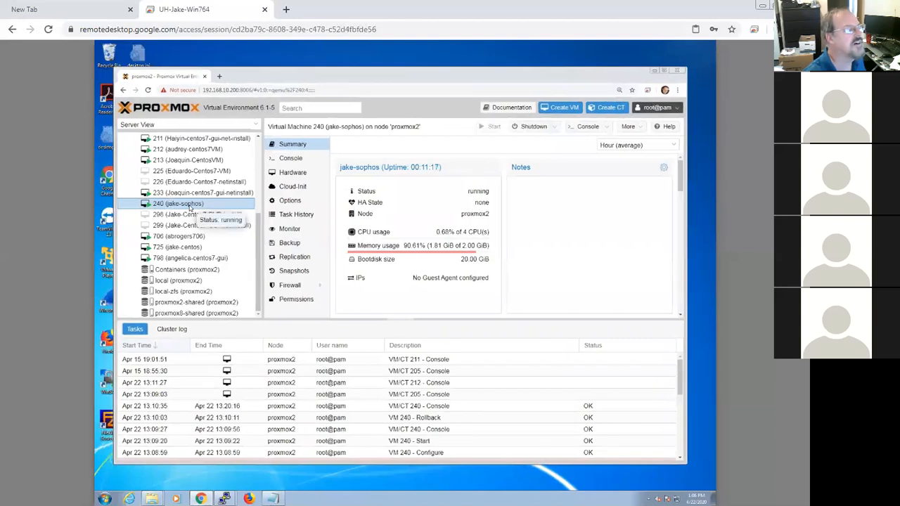
left_click(294, 271)
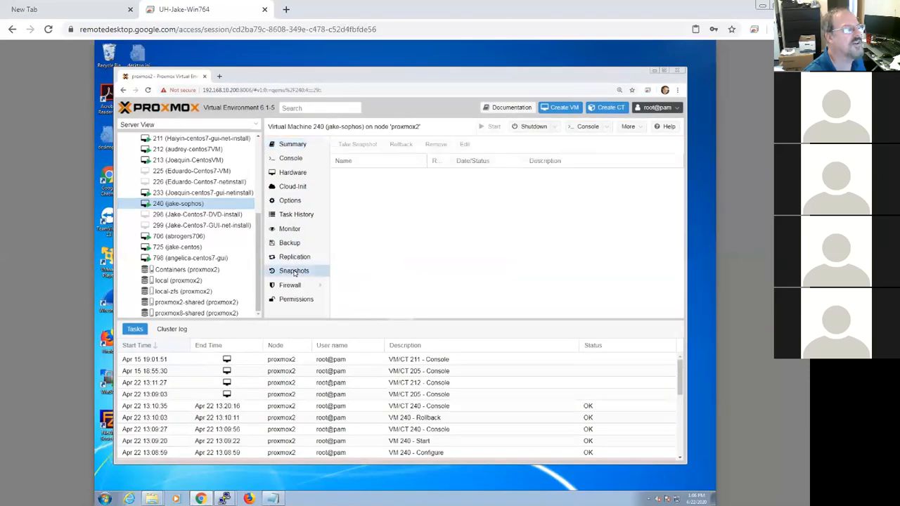
left_click(381, 177)
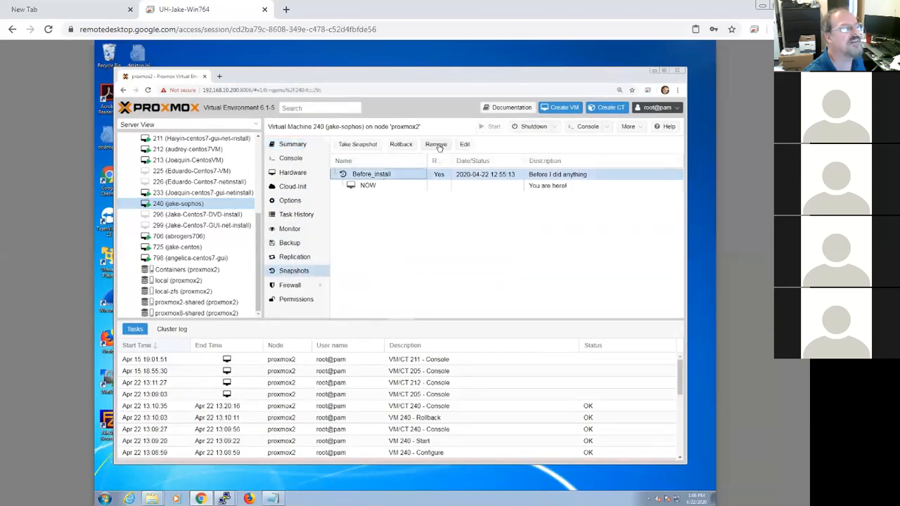
left_click(411, 144)
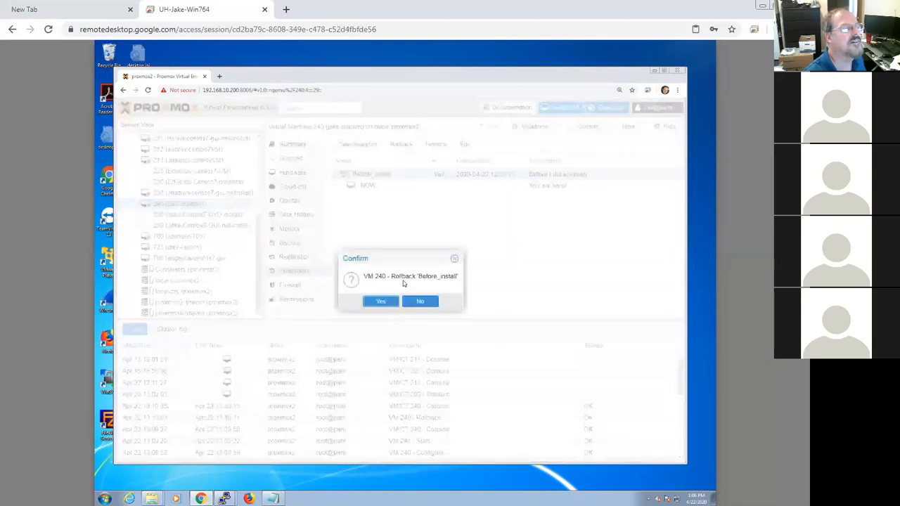
left_click(381, 302)
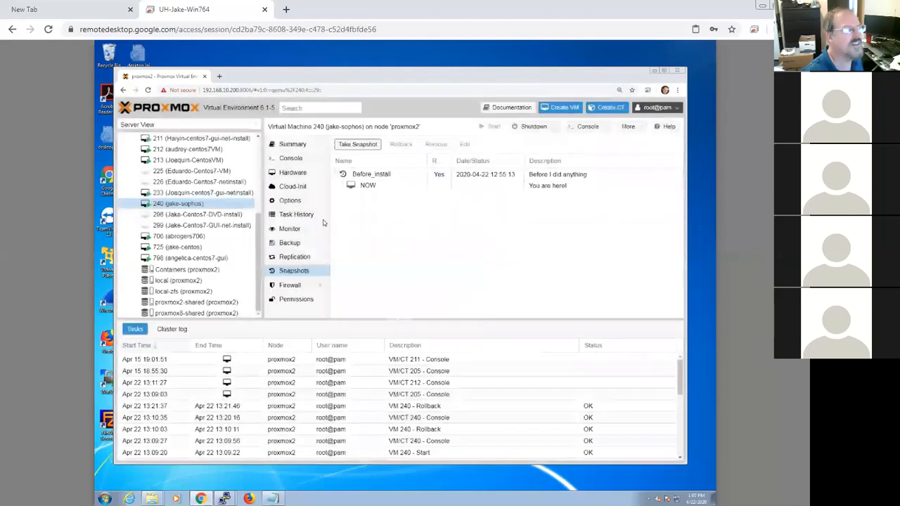
Step: Open VM 240's console and start the Sophos UTM 9.7 installer, accepting the detected hardware
right_click(199, 206)
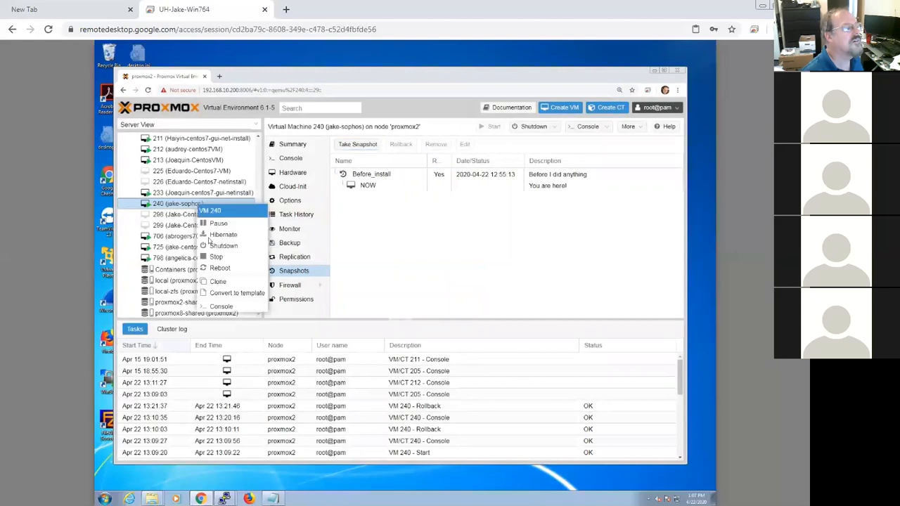
left_click(225, 307)
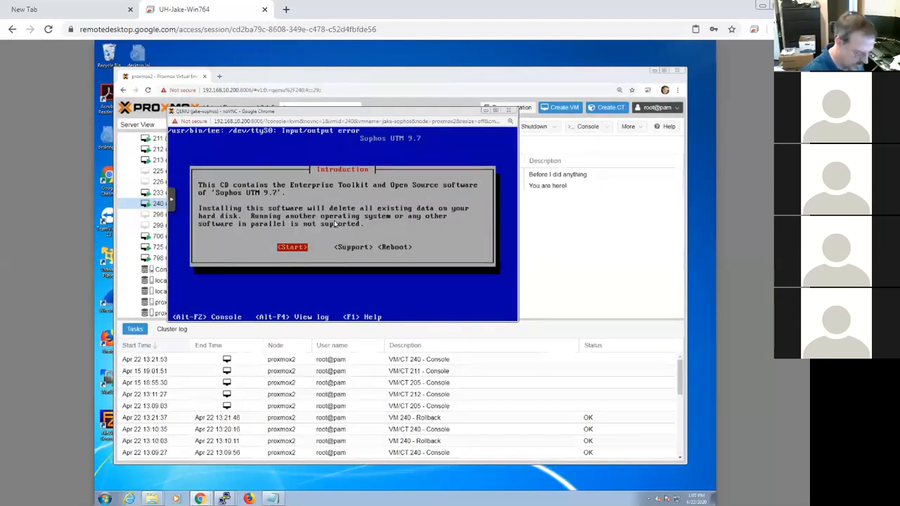
key("Return")
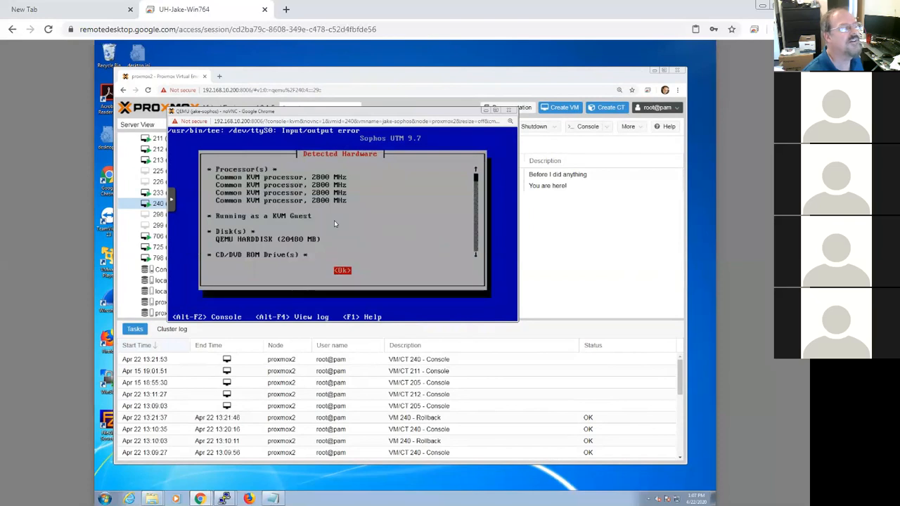
key("Return")
Step: Inspect the net0 and net1 network device entries in VM 240's hardware list
left_click(565, 214)
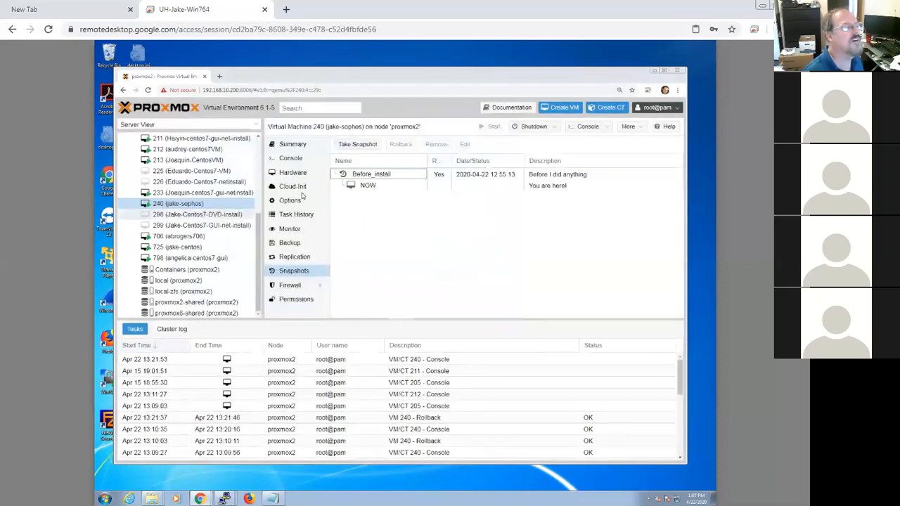
left_click(294, 176)
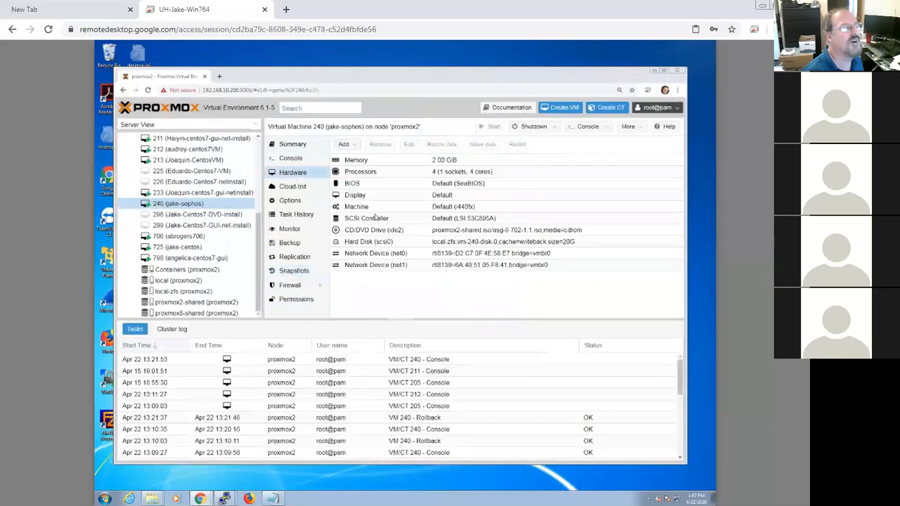
left_click(416, 268)
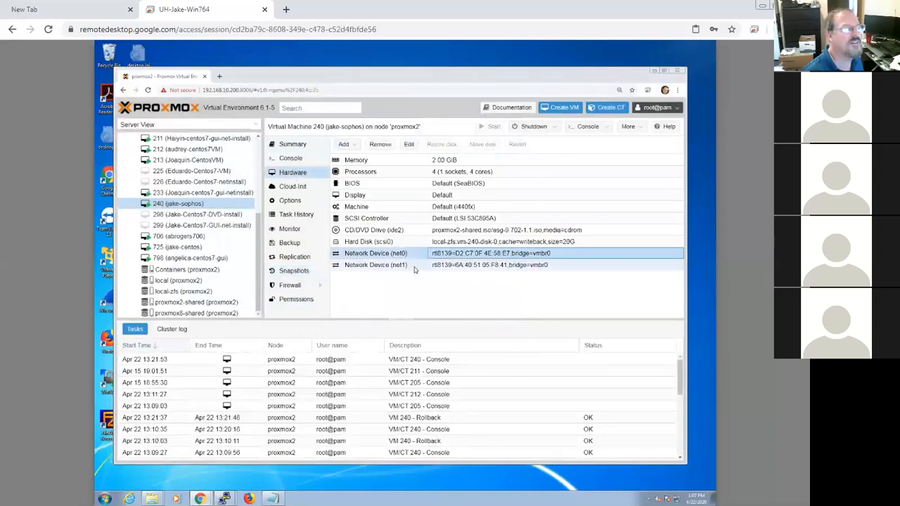
left_click(411, 255)
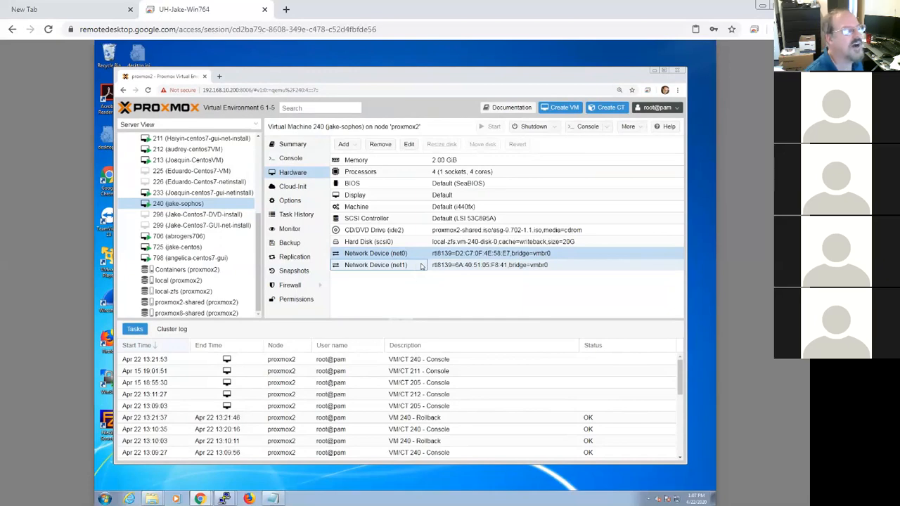
left_click(458, 267)
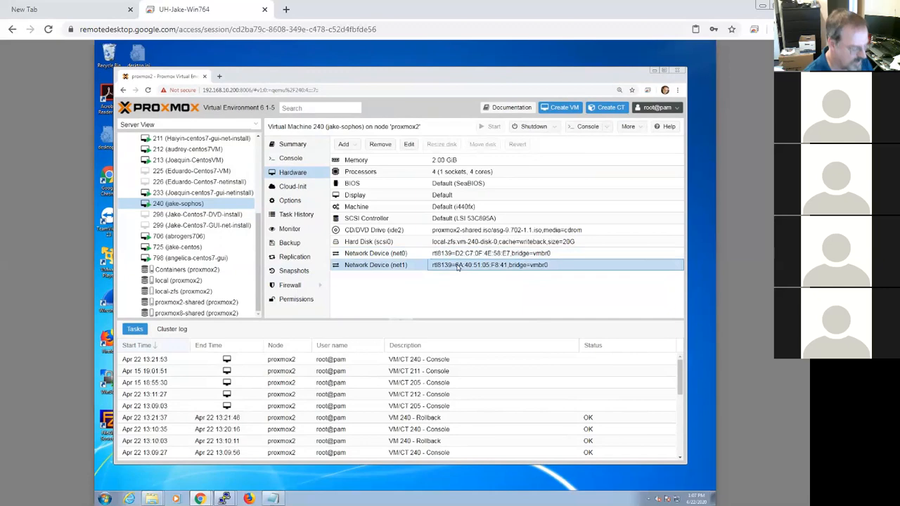
left_click(412, 257)
left_click(410, 266)
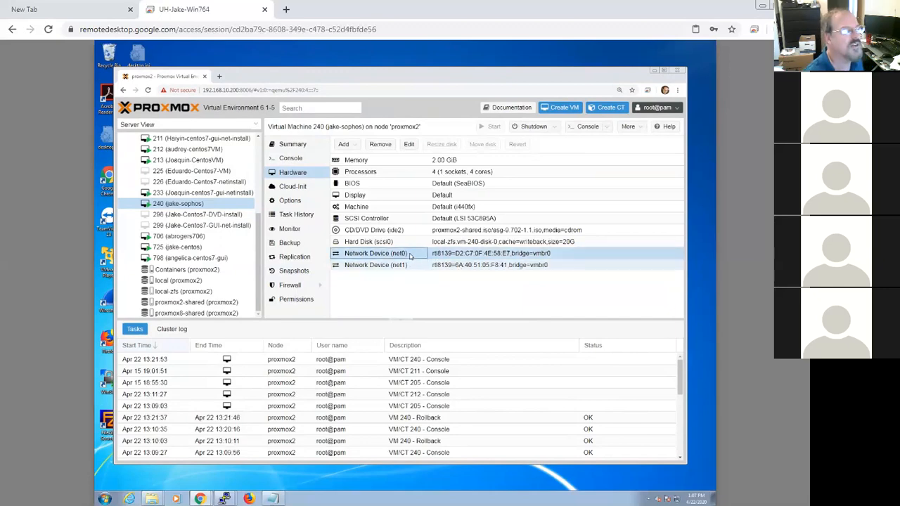
left_click(469, 257)
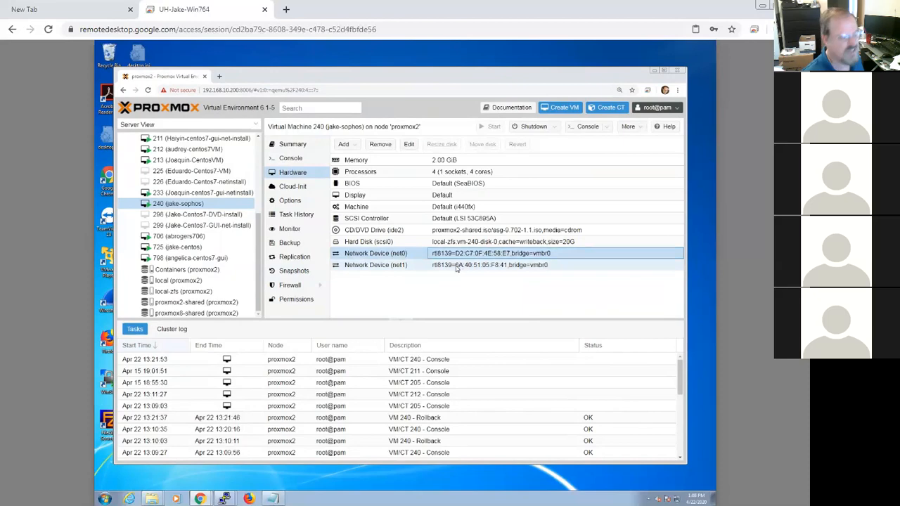
left_click(377, 267)
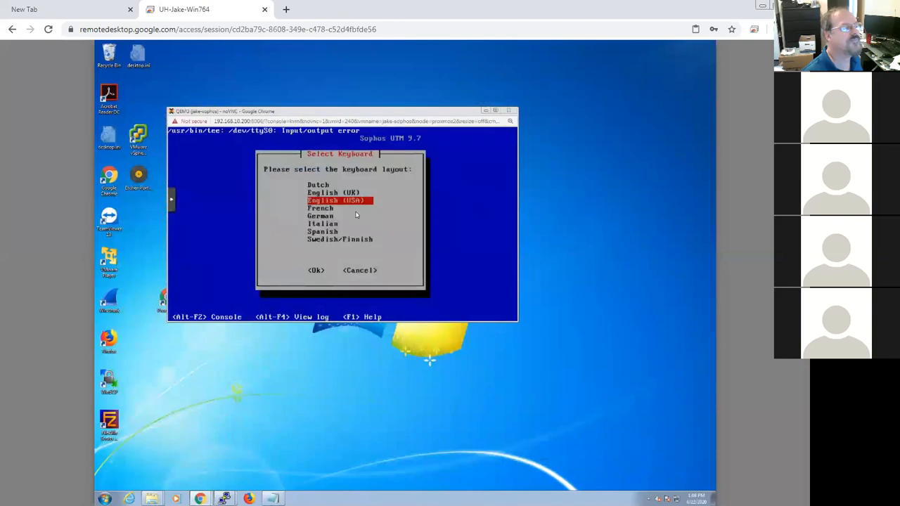
Step: Choose the English (USA) keyboard layout and the America/Cancun timezone in the installer
key("Return")
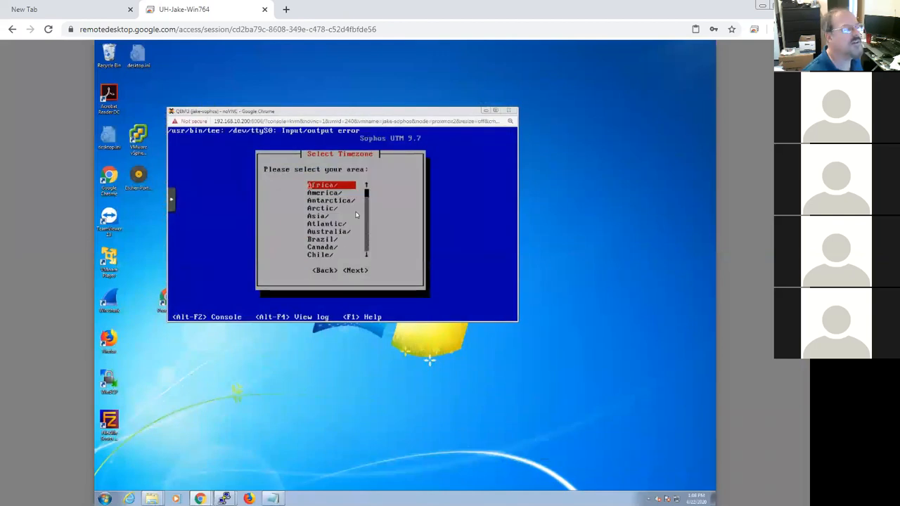
key("Down")
key("Return")
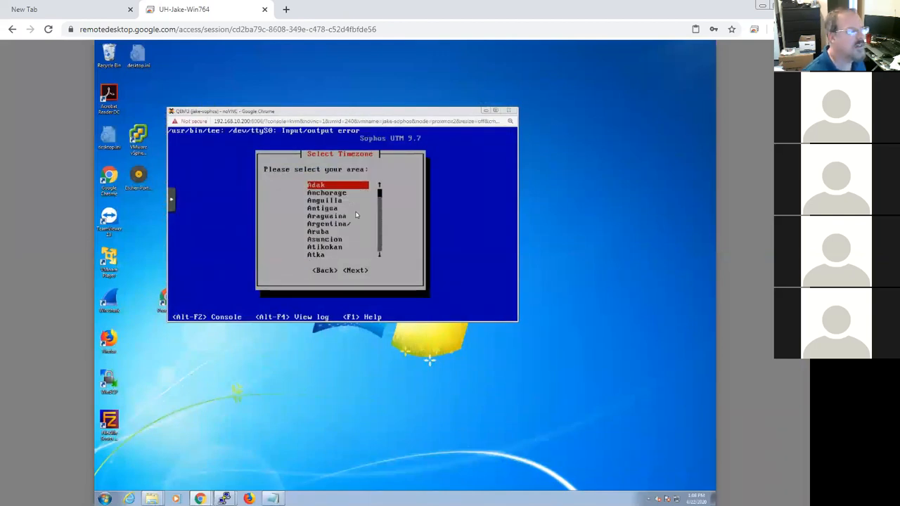
key("c")
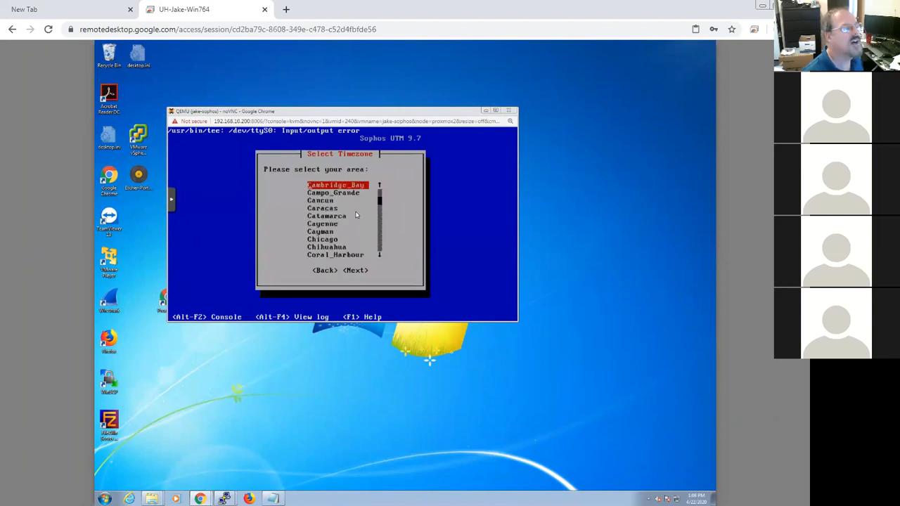
key("Down")
key("Down")
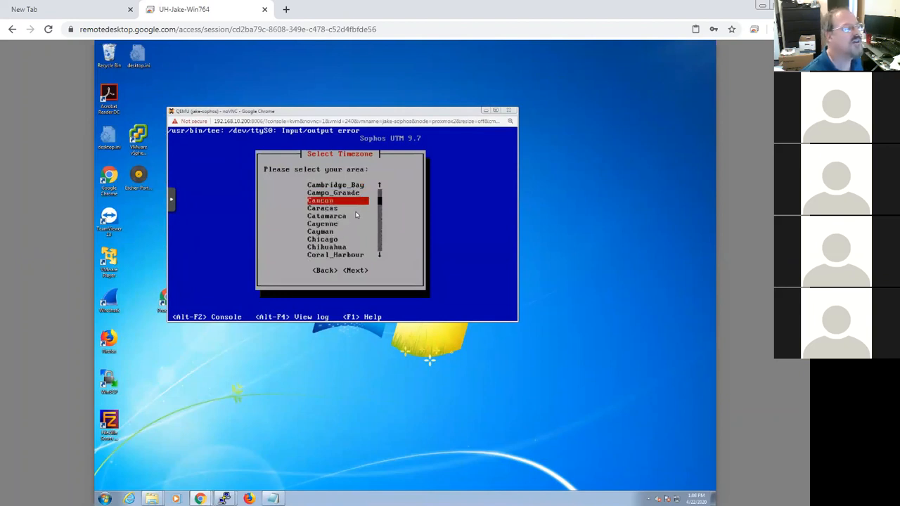
key("Return")
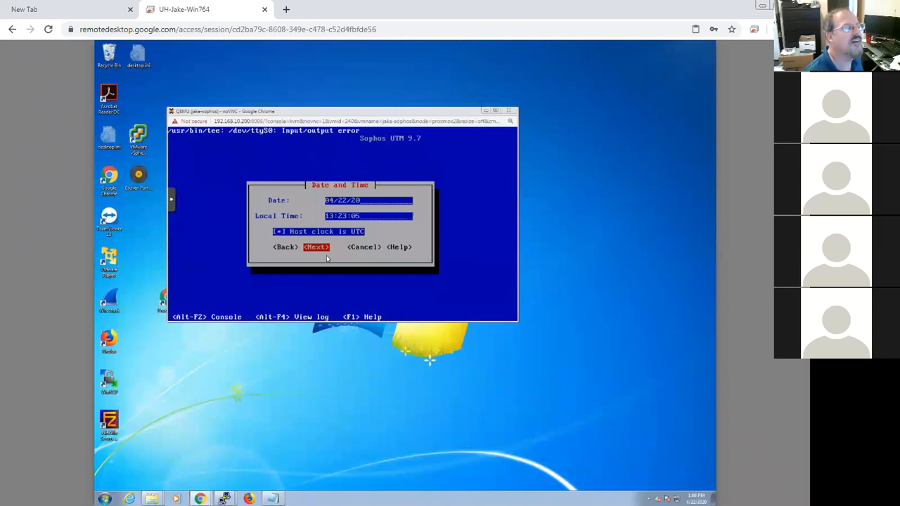
Step: Accept the date and time, then choose eth1 as the WebAdmin administrative interface
key("Return")
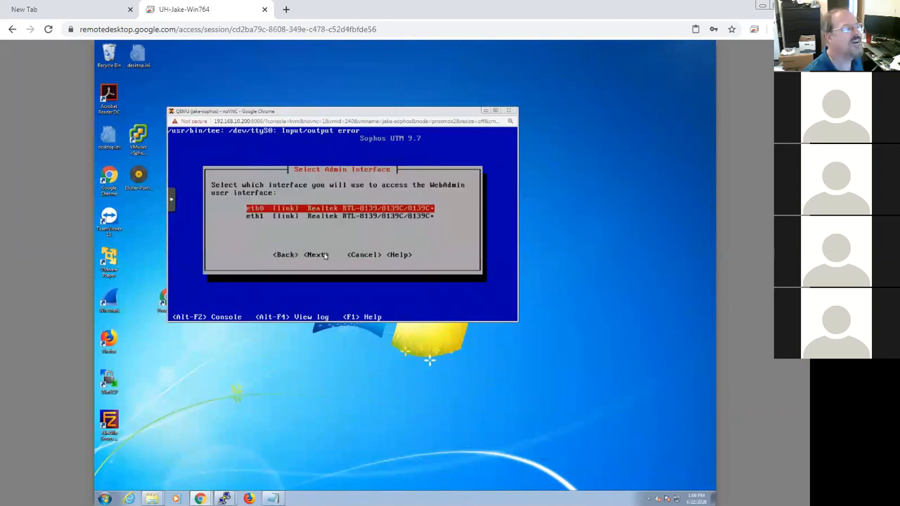
key("Down")
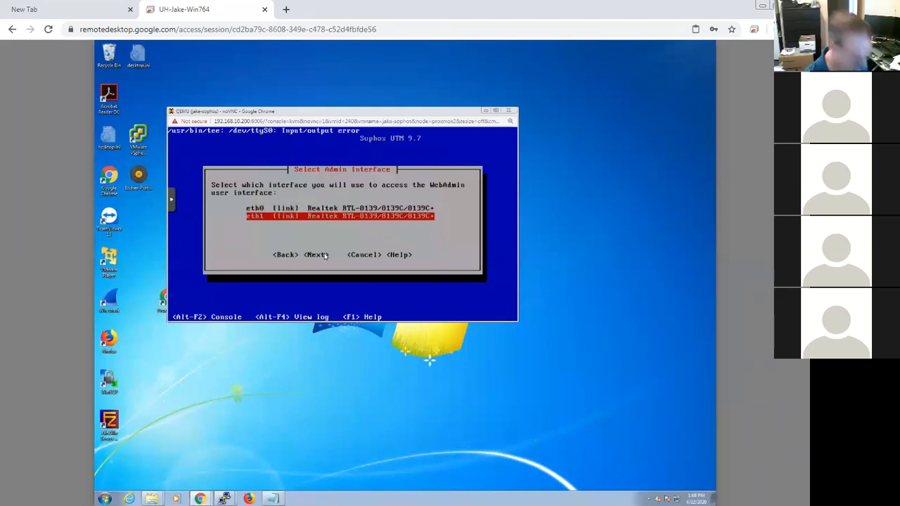
key("Return")
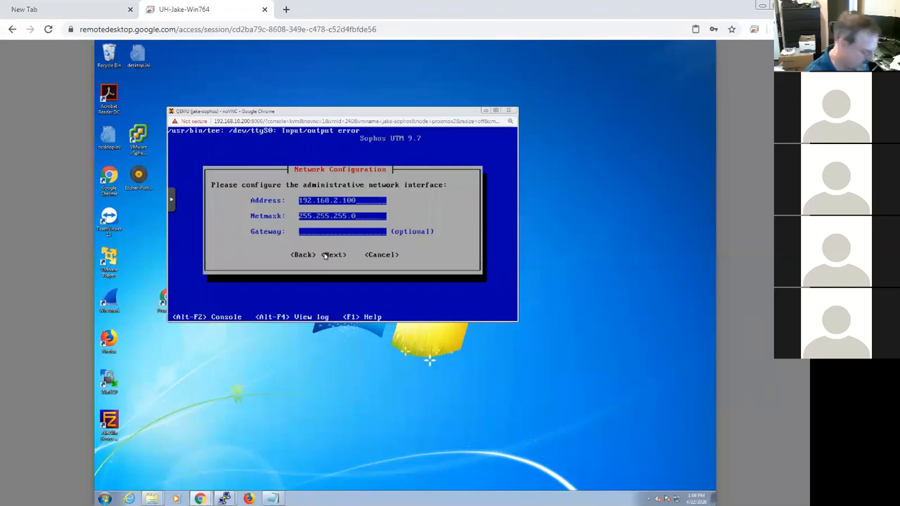
Step: Set the admin interface address to 192.168.10.241 and the gateway to 192.168.10.1, keeping netmask 255.255.255.0
key("BackSpace")
key("BackSpace")
key("BackSpace")
key("BackSpace")
key("BackSpace")
type("10.241")
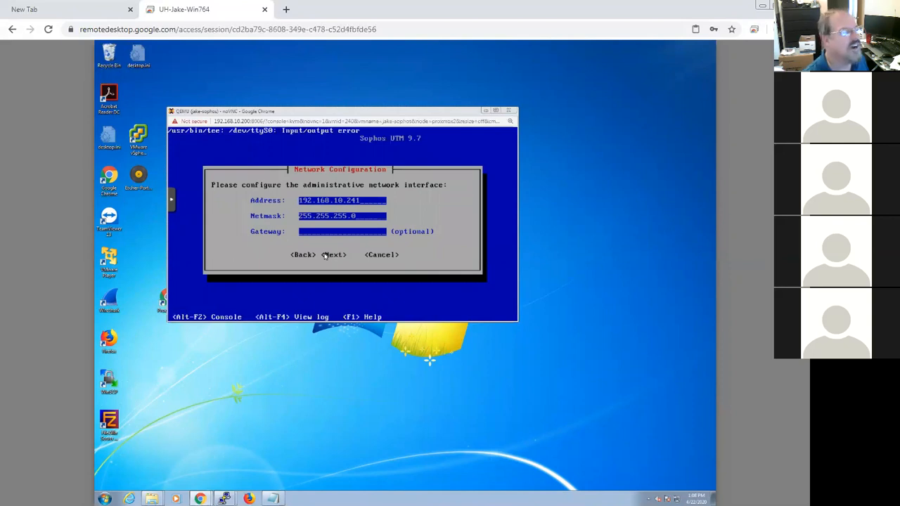
type("192.168.10")
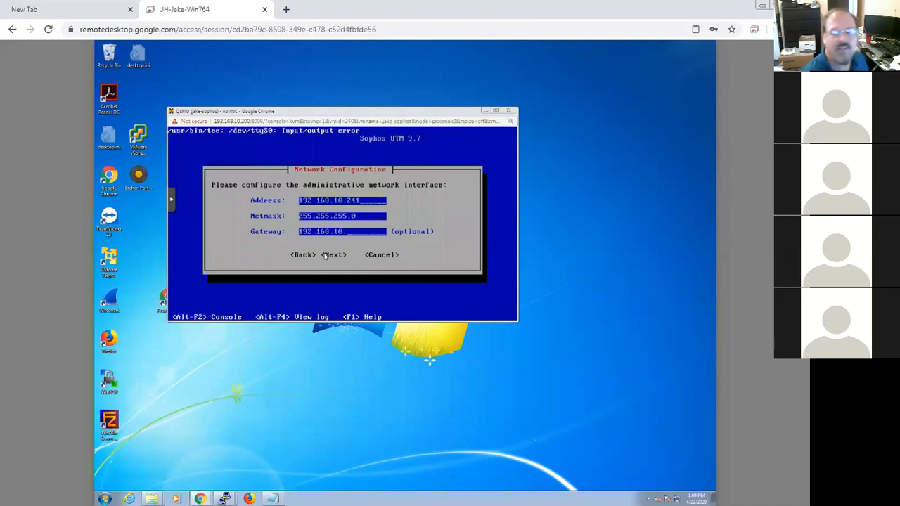
type(".1")
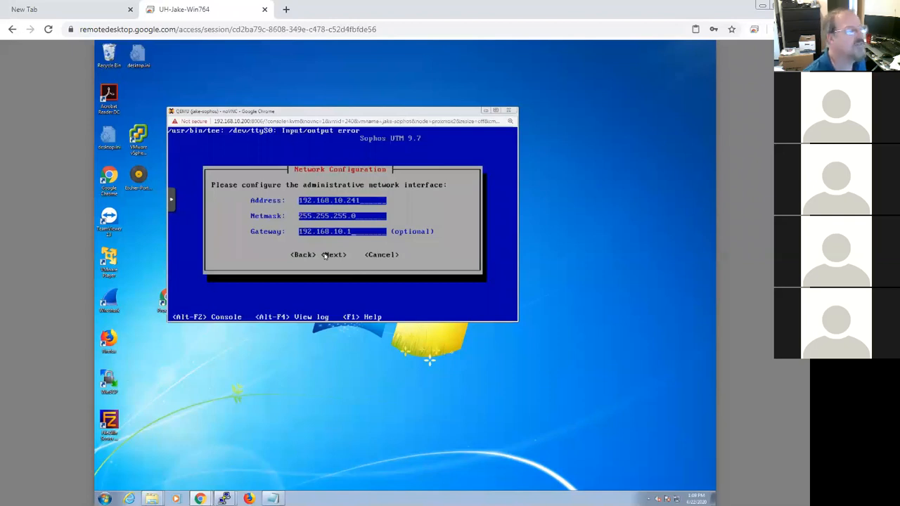
key("Tab")
key("Tab")
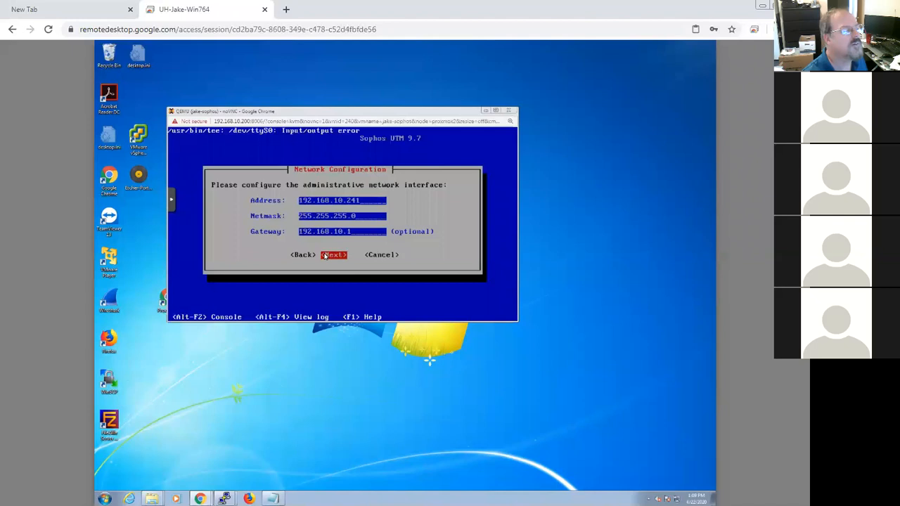
key("Return")
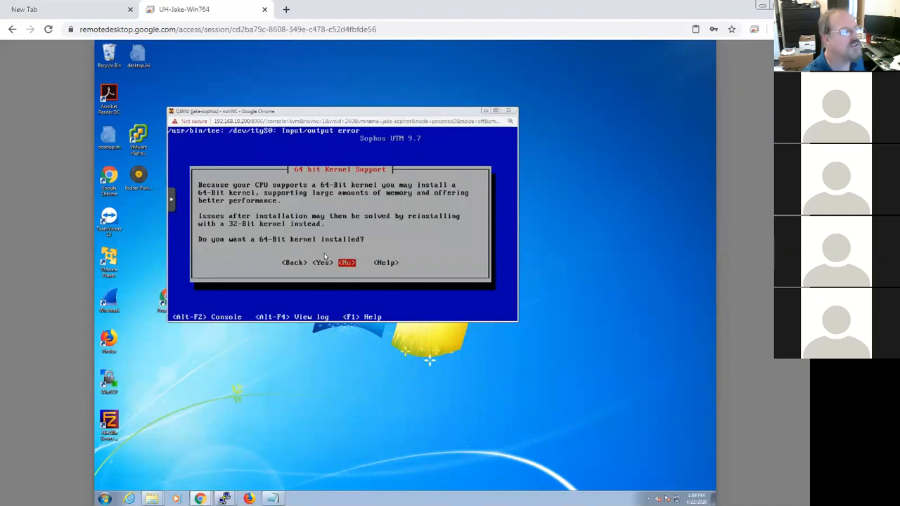
Step: Confirm the remaining installer prompts, installing all capabilities and erasing /dev/sda to start formatting
key("Return")
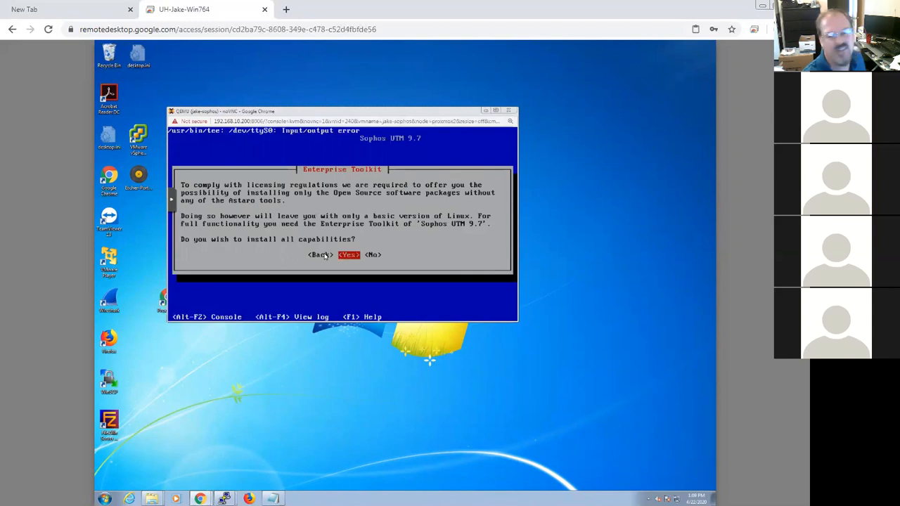
key("Return")
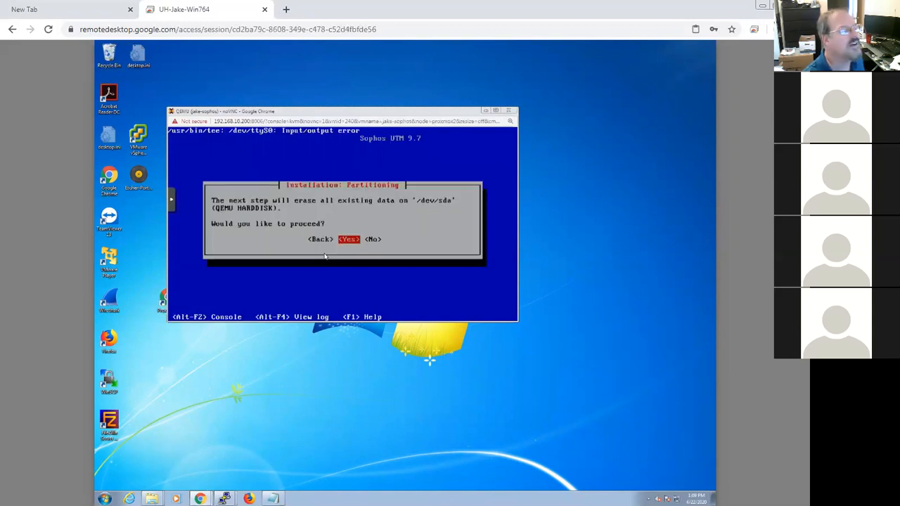
key("Return")
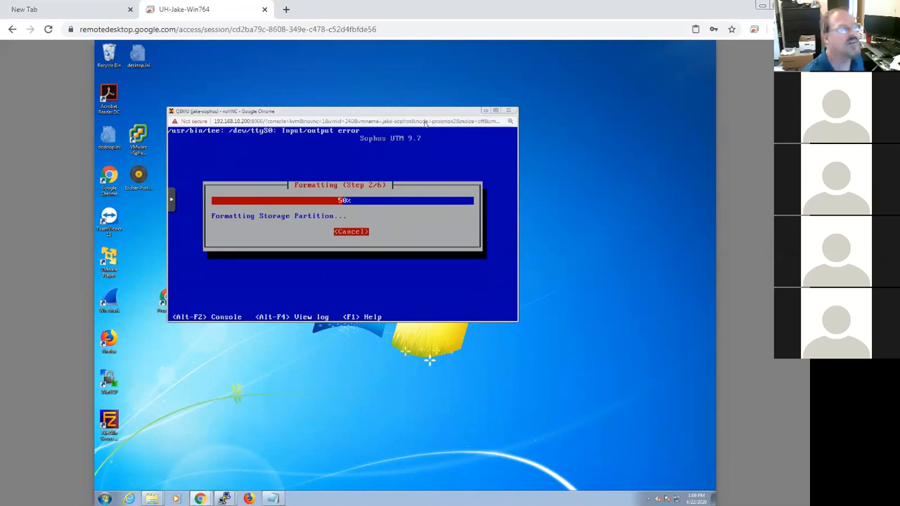
Step: Minimize the installer console and open funkycat2020.com:10000 from Chrome's most-visited list
left_click(485, 111)
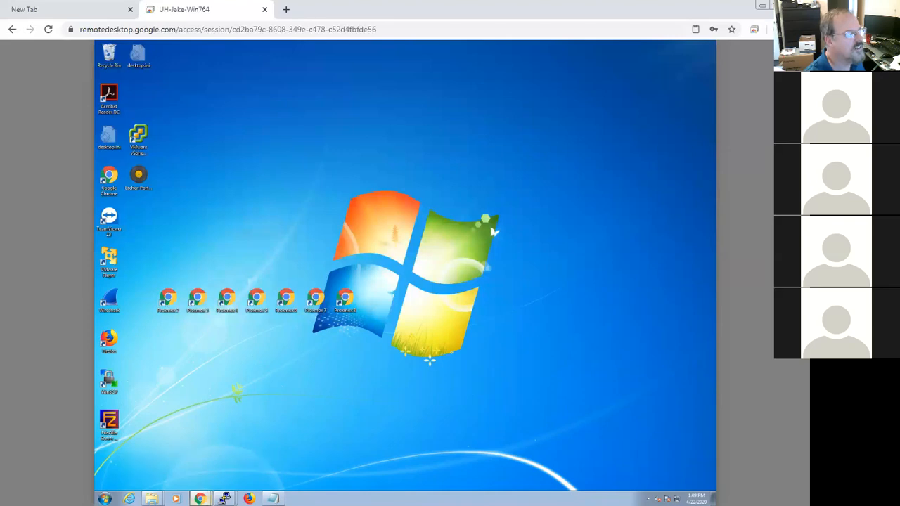
right_click(201, 498)
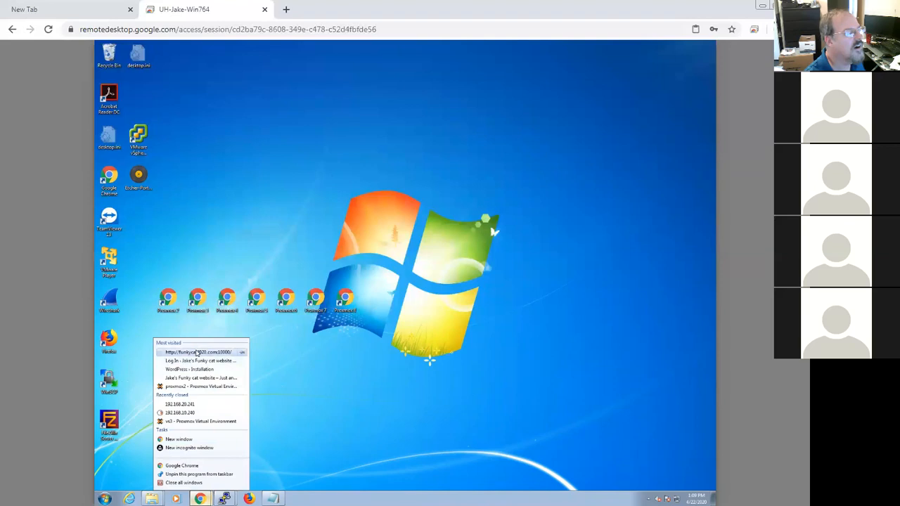
left_click(201, 352)
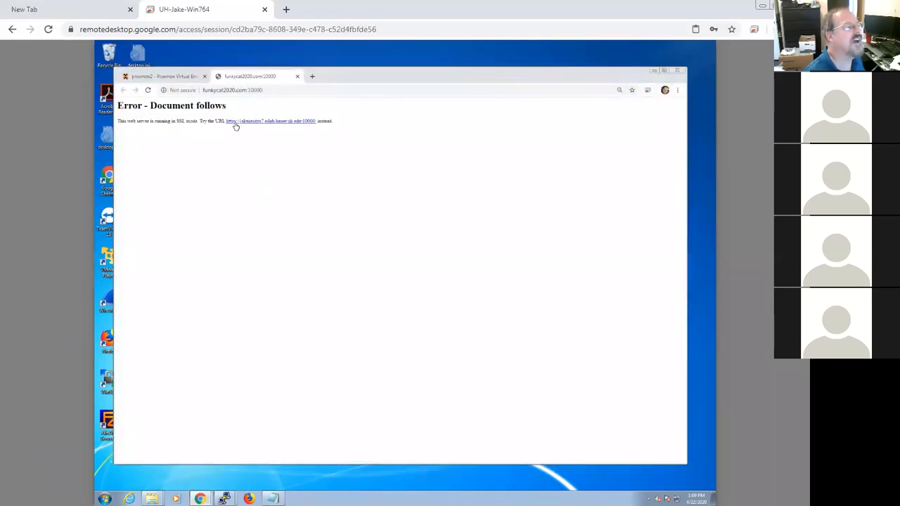
left_click(204, 90)
left_click(215, 91)
type("https")
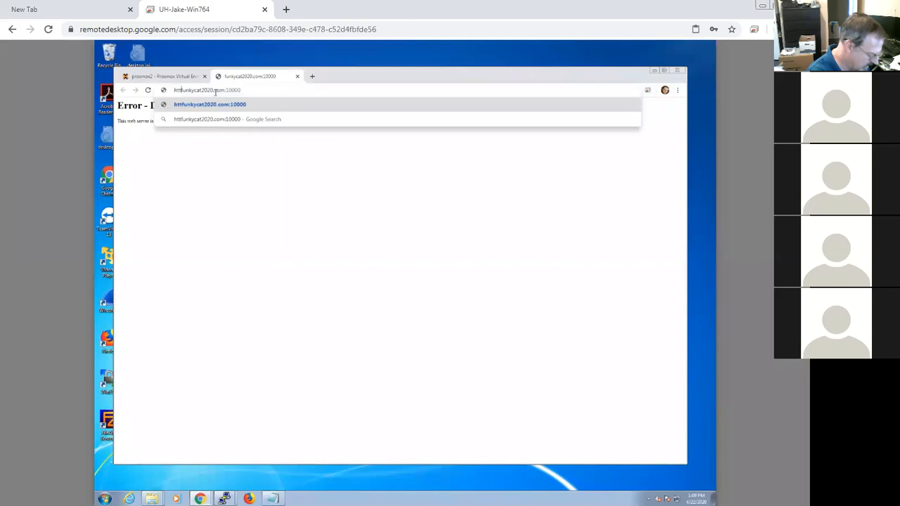
key("BackSpace")
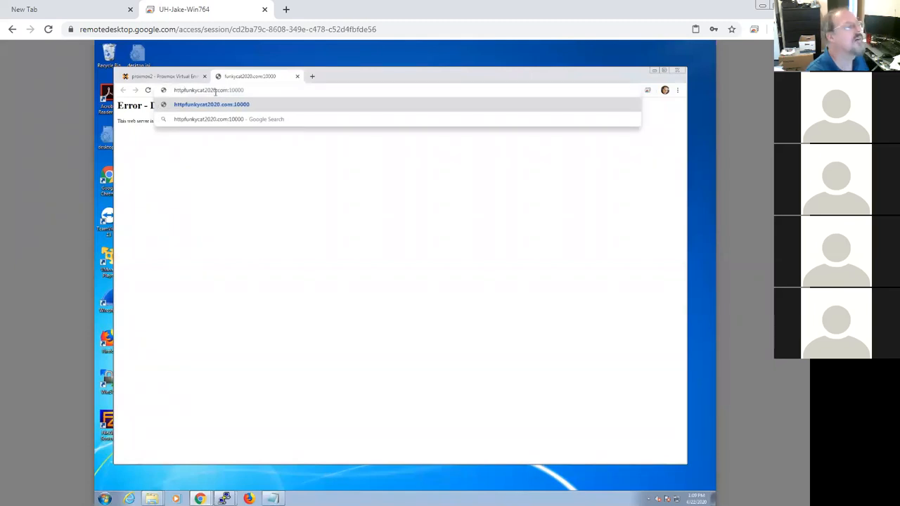
type("://")
key("Return")
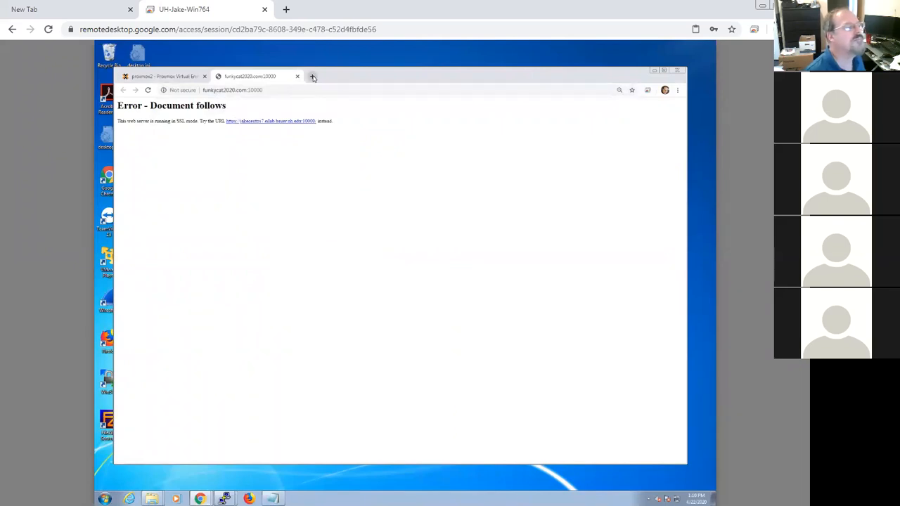
Step: Remove the :10000 port from the address and load funkycat2020.com
left_click(274, 90)
left_click(249, 90)
left_click_drag(249, 90, 290, 92)
key("BackSpace")
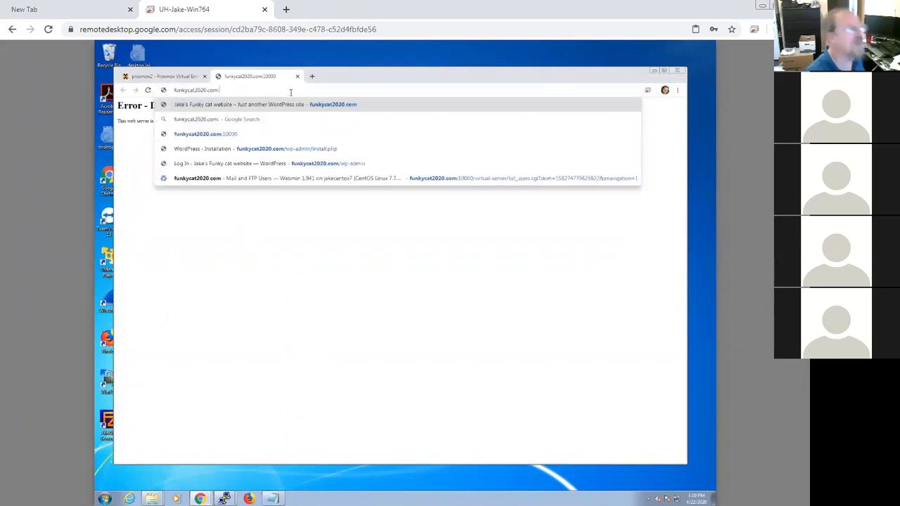
key("Return")
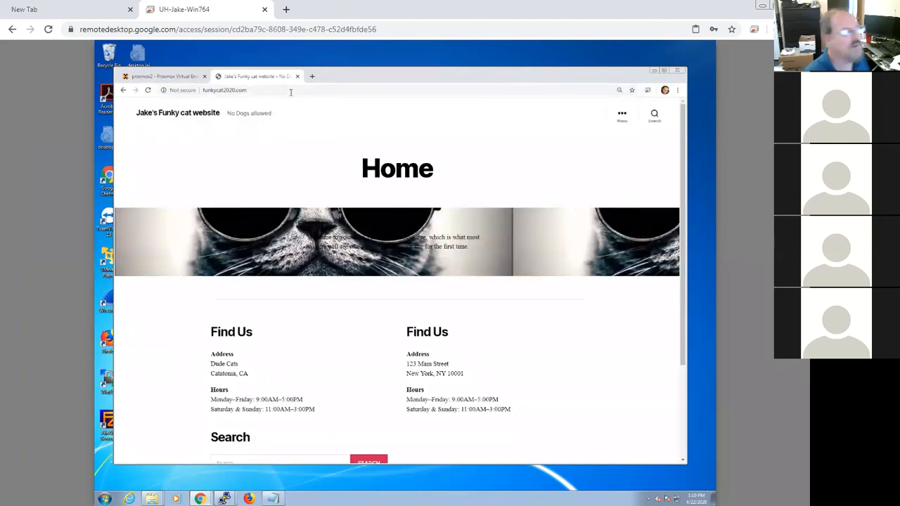
Step: Browse the website's homepage, scrolling through it and opening and closing its menu
left_click_drag(689, 304, 694, 393)
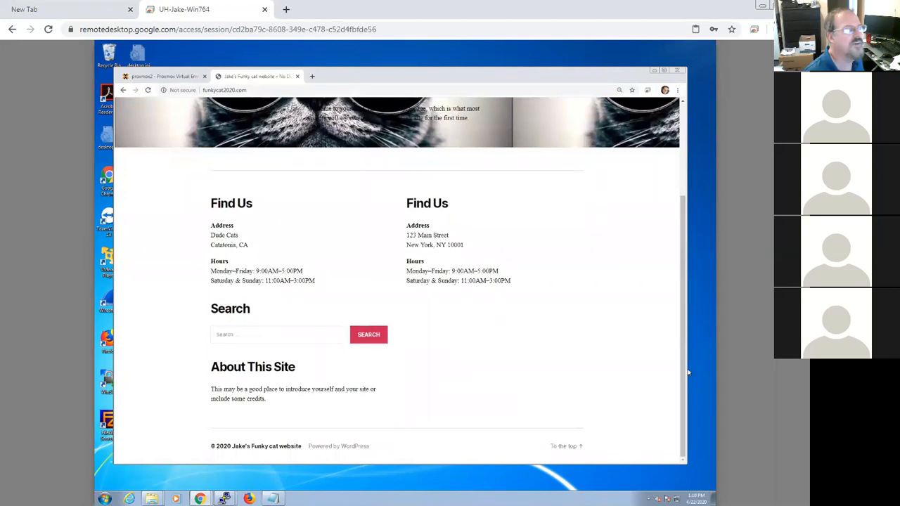
left_click_drag(688, 374, 682, 213)
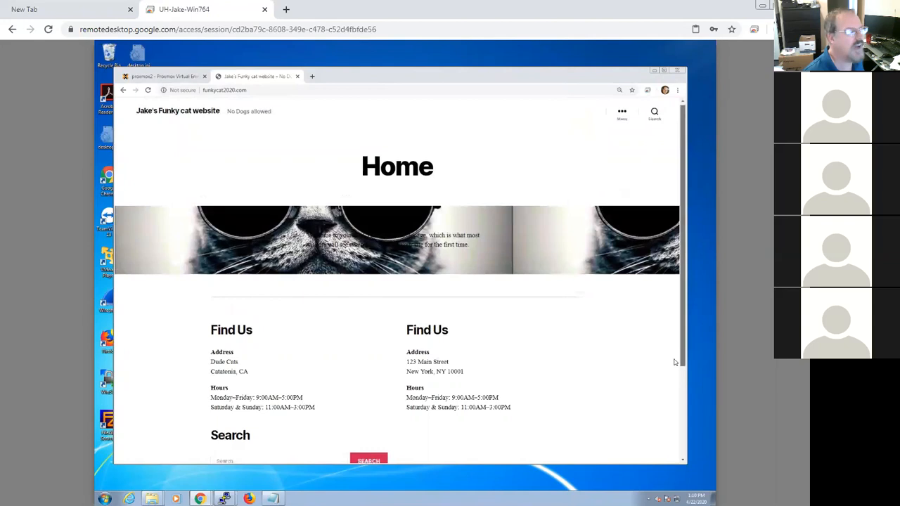
scroll(667, 416, "down", 1)
scroll(664, 422, "down", 3)
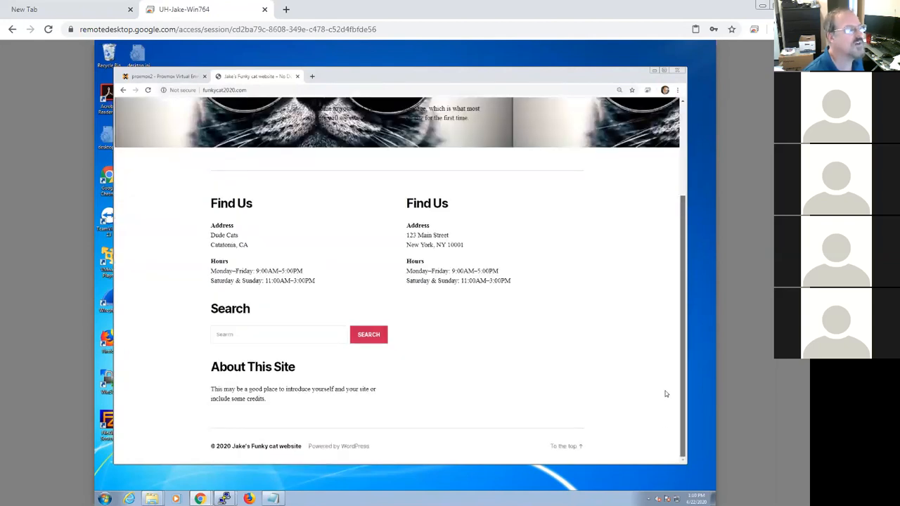
scroll(665, 393, "up", 4)
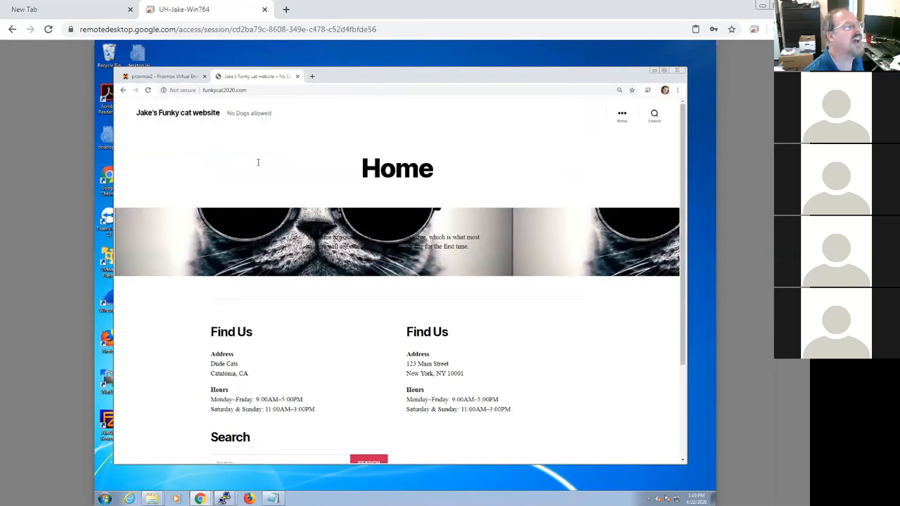
left_click(622, 116)
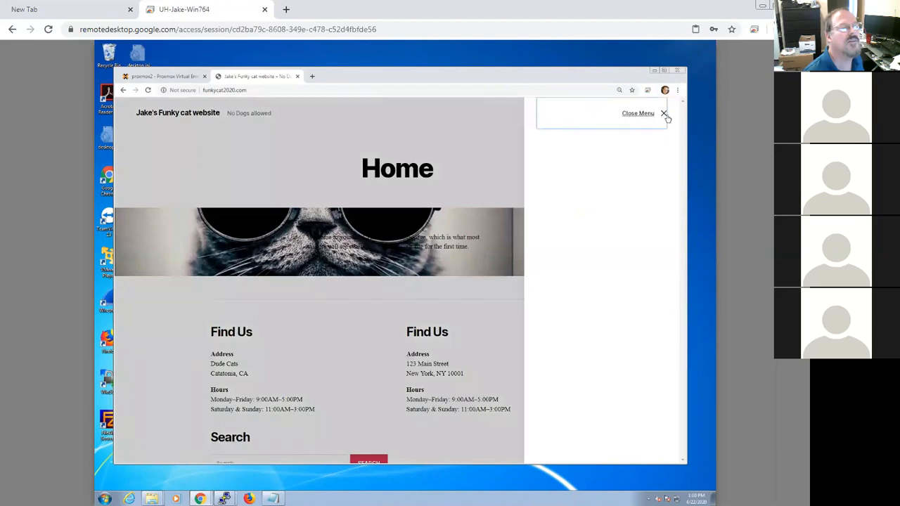
left_click(665, 113)
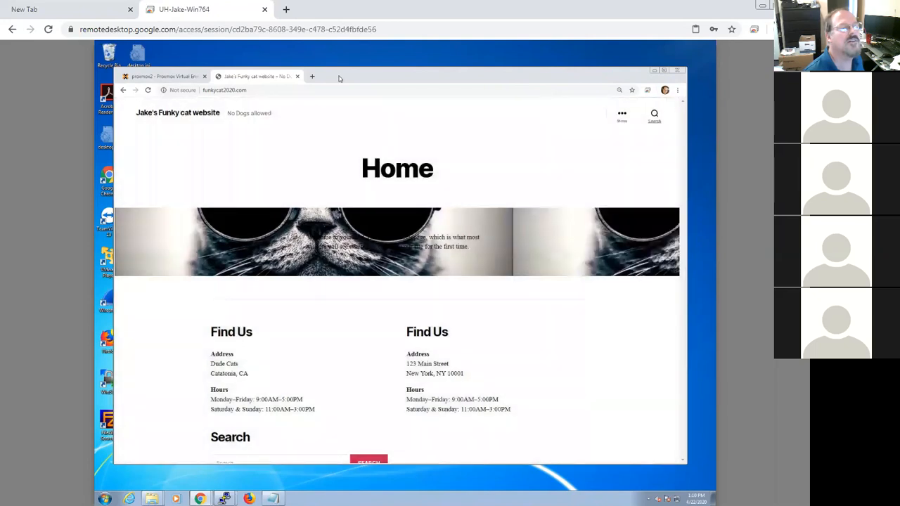
Step: Go to the site's admin login by appending /wp-admin to the funkycat2020.com address
left_click(264, 90)
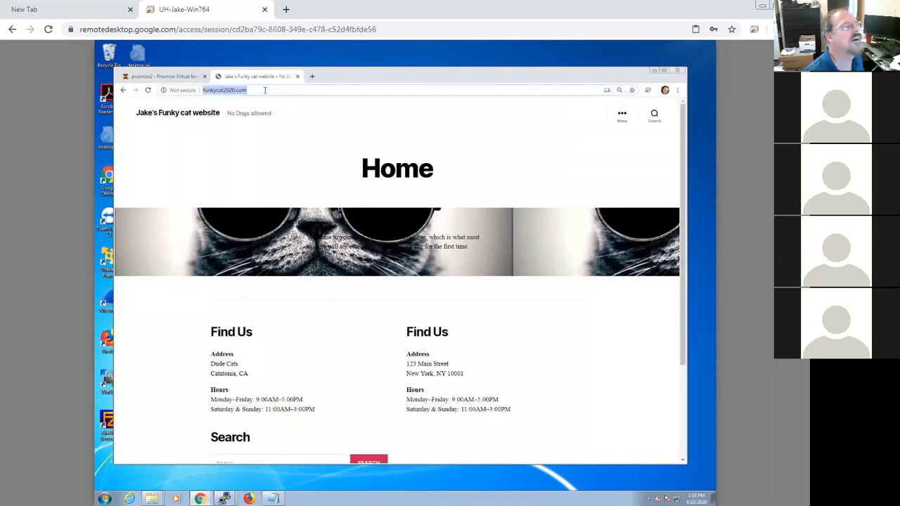
left_click(266, 90)
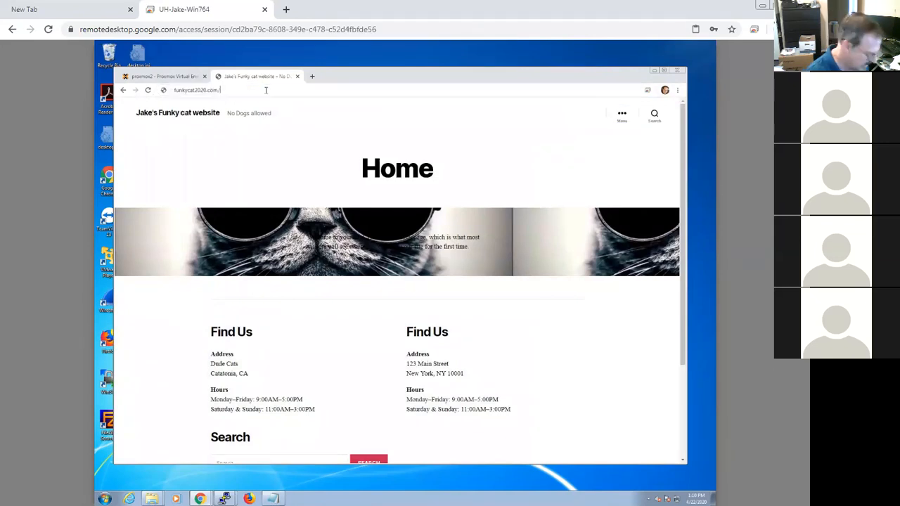
type("/wp-admin")
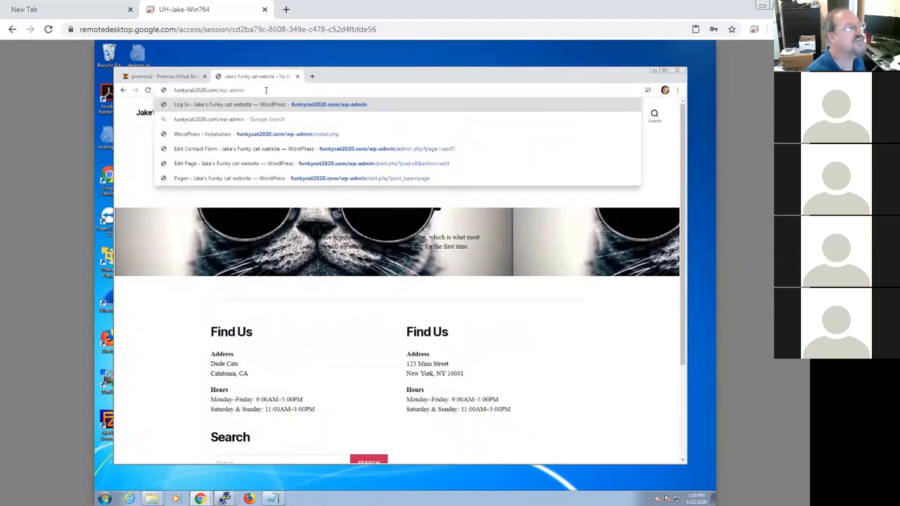
key("Return")
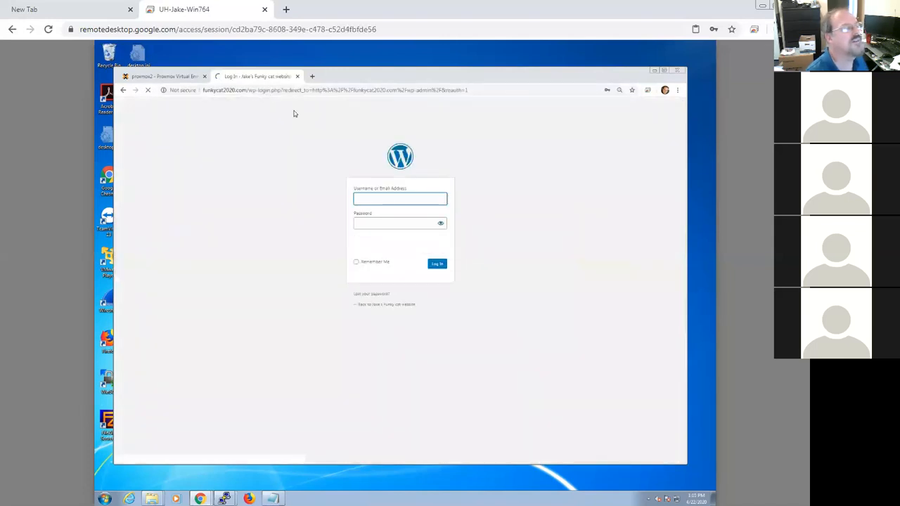
Step: Try to log in with the browser's saved account credentials
left_click(383, 199)
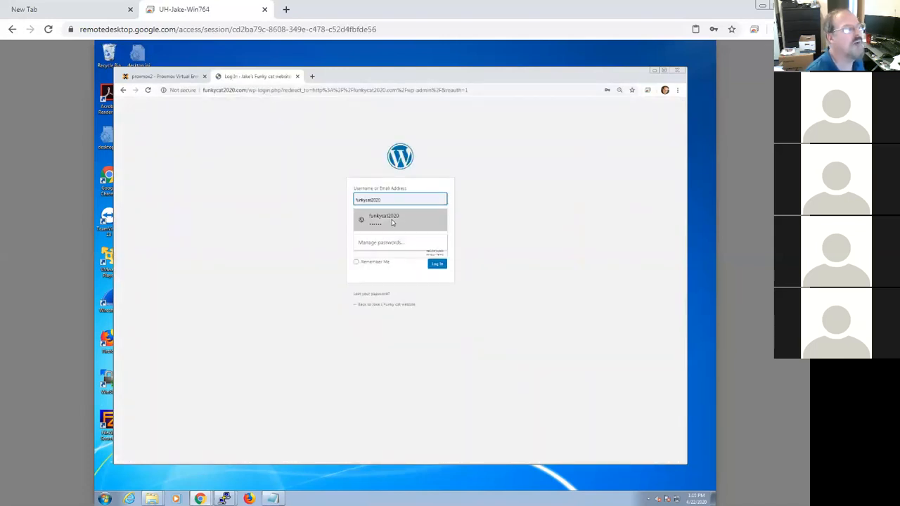
left_click(391, 220)
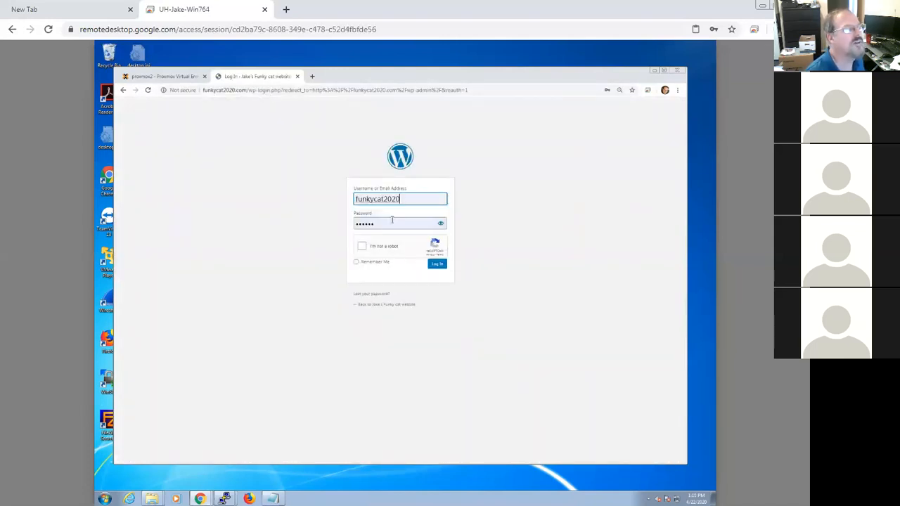
left_click(437, 264)
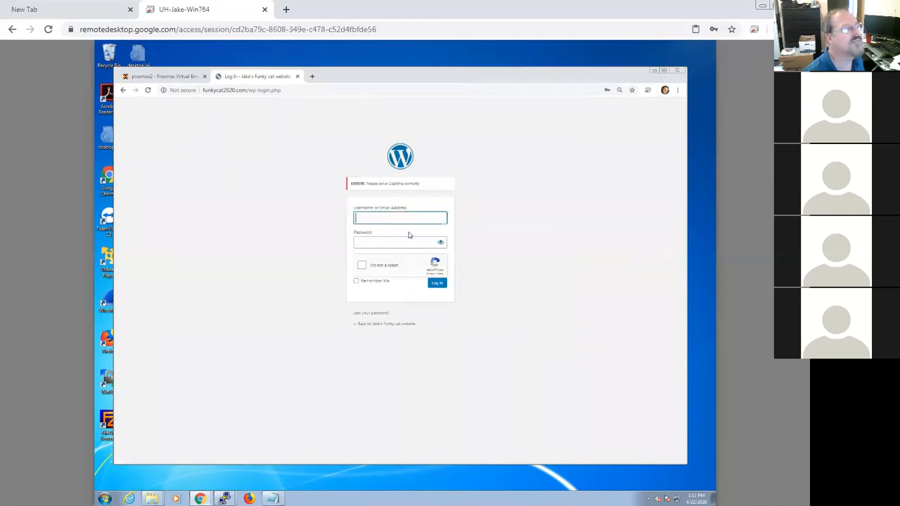
Step: Refill the saved credentials, reveal the password field, and try logging in again
left_click(408, 219)
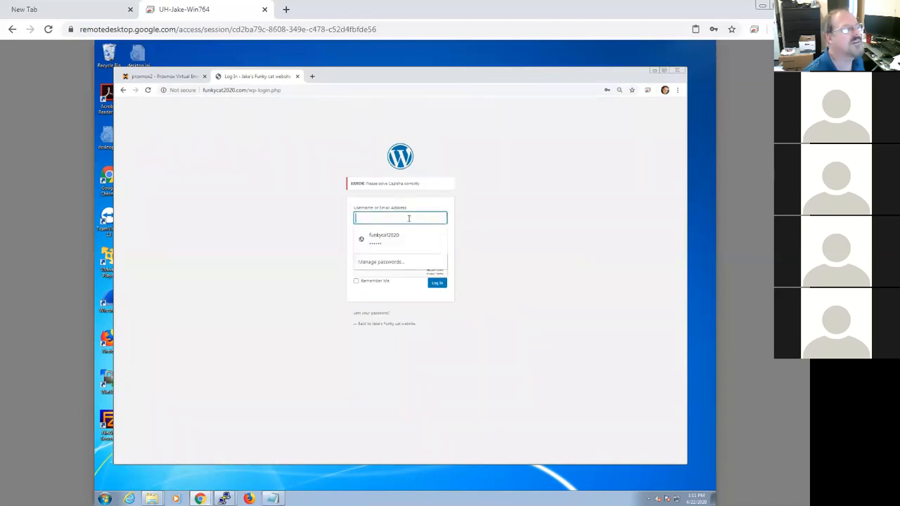
left_click(391, 240)
left_click(440, 244)
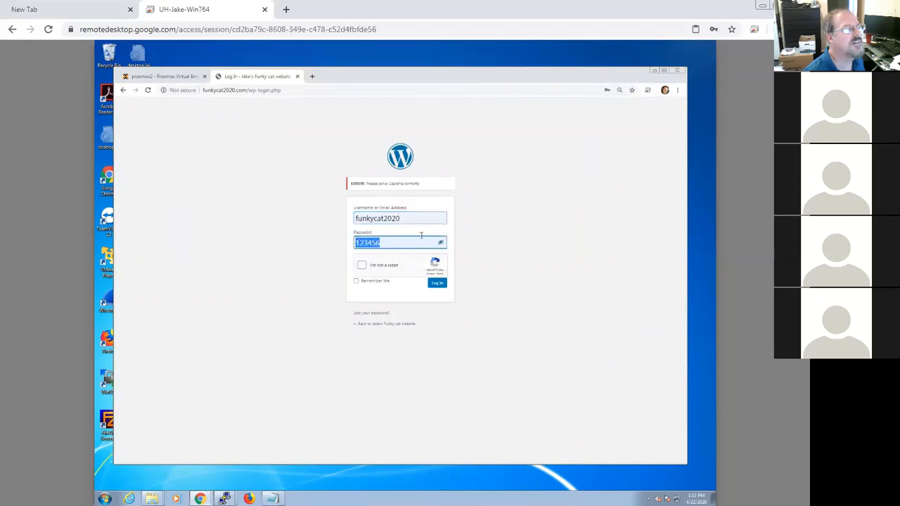
left_click(436, 284)
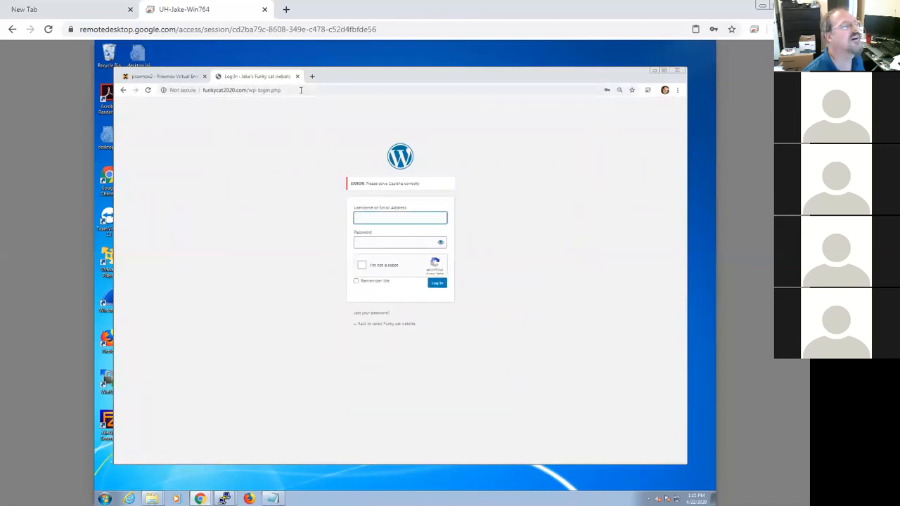
Step: Enter root as the username and move to the password field
left_click(392, 218)
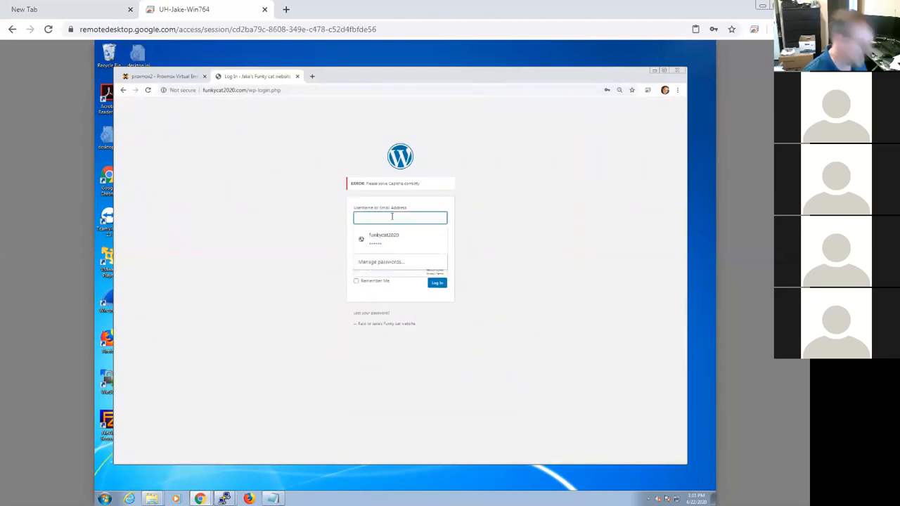
type("root")
key("Tab")
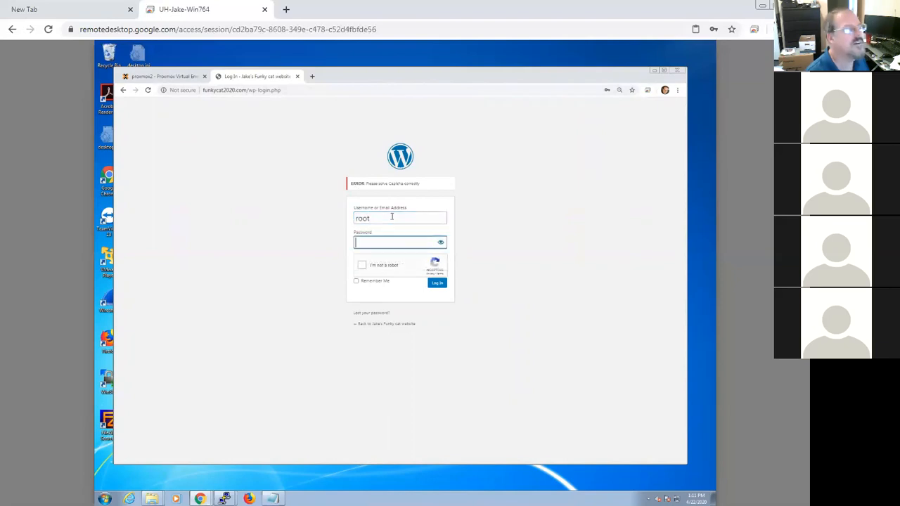
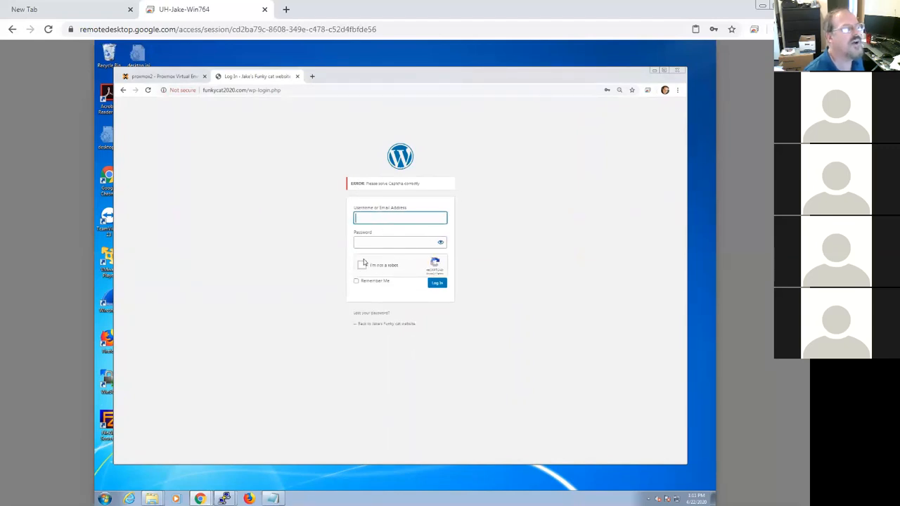
Step: Log in with the browser's saved account credentials after ticking the reCAPTCHA box
left_click(391, 220)
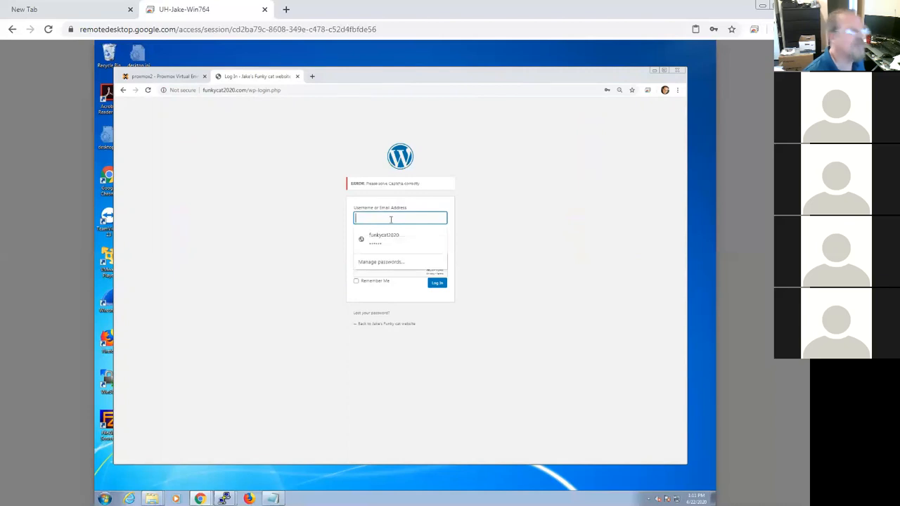
left_click(383, 238)
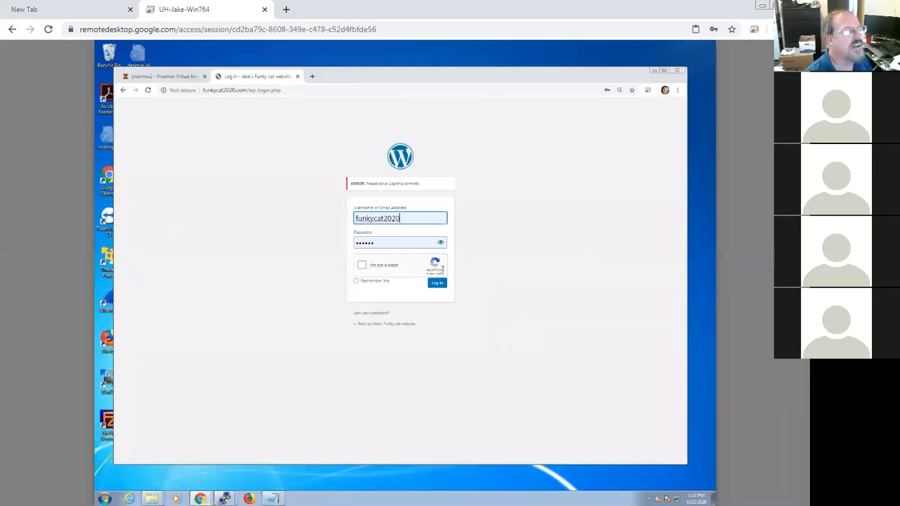
left_click(361, 265)
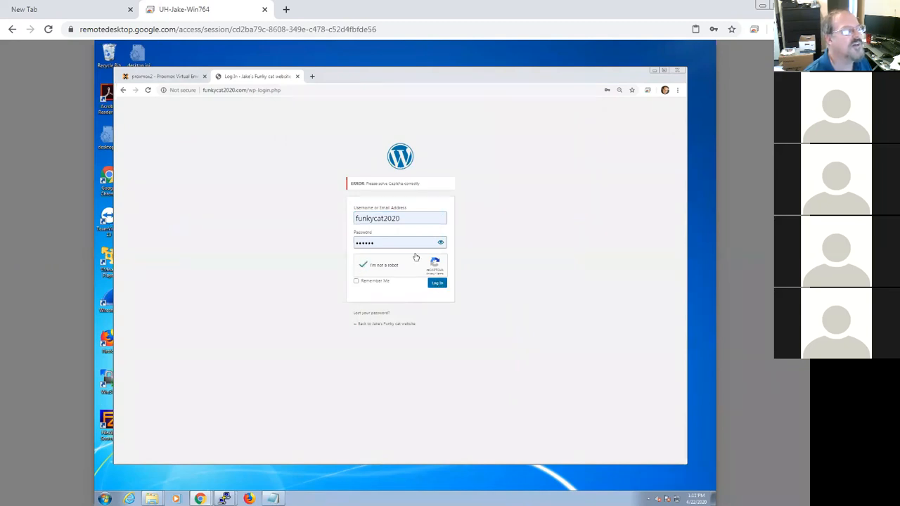
left_click(439, 284)
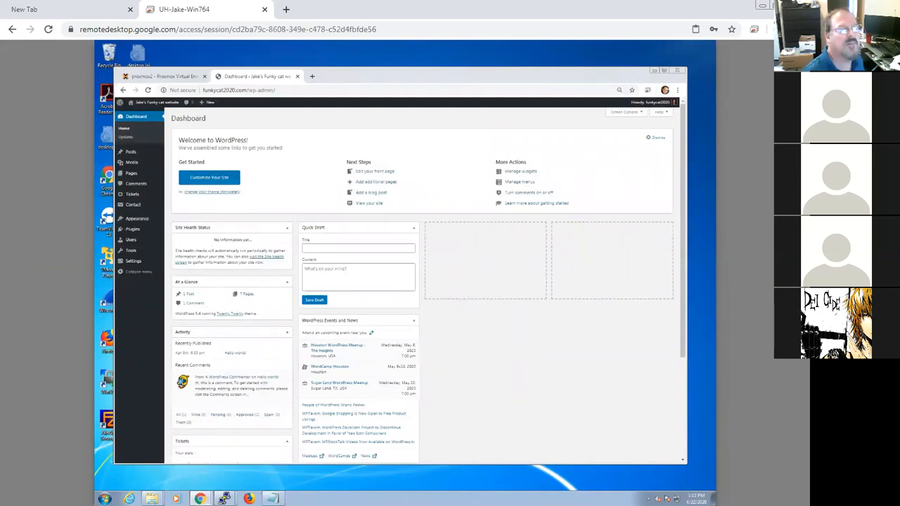
Step: Turn off the remote desktop session's Scale to fit option
left_click(773, 260)
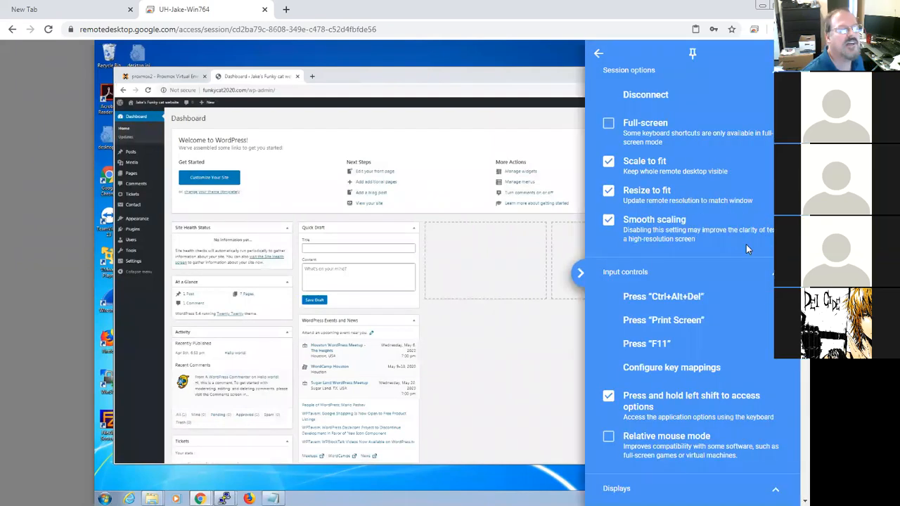
left_click(608, 162)
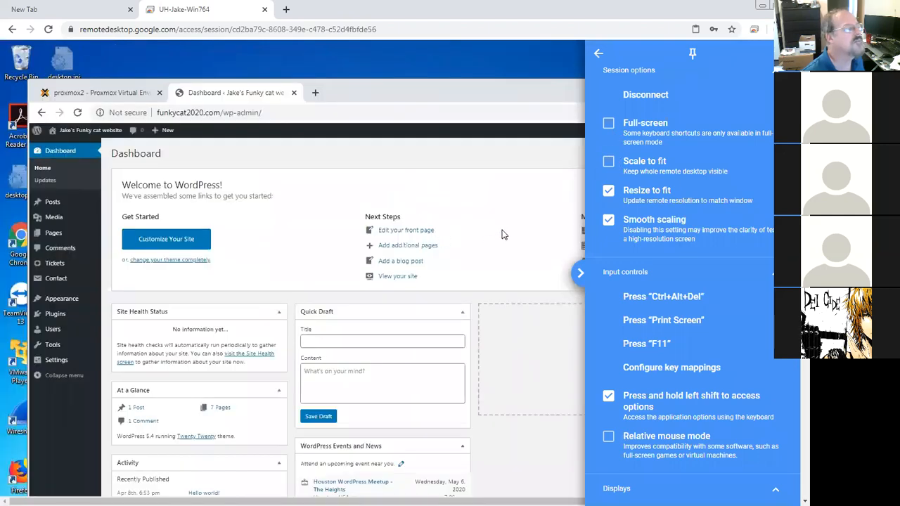
left_click(365, 182)
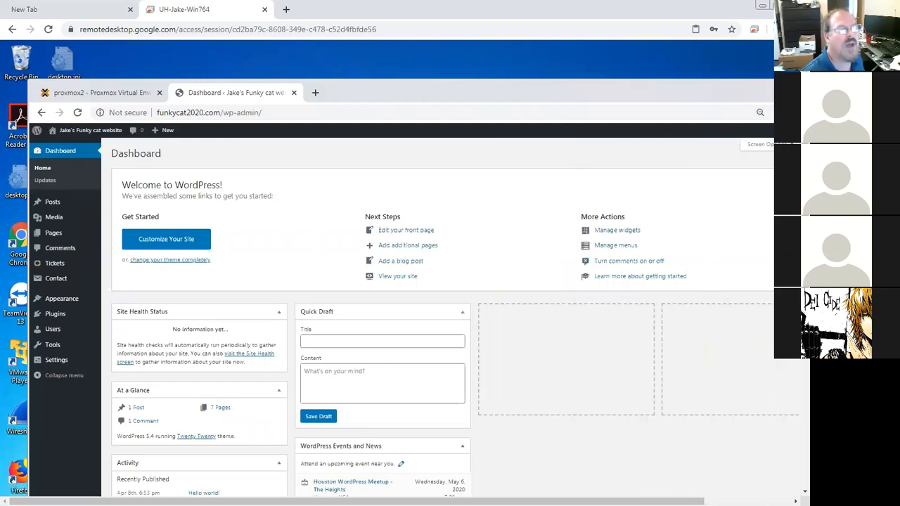
Step: Open the installed plugins list and go to Contact Form 7's settings
mouse_move(805, 197)
left_mouse_down()
mouse_move(805, 311)
mouse_move(805, 204)
left_mouse_up()
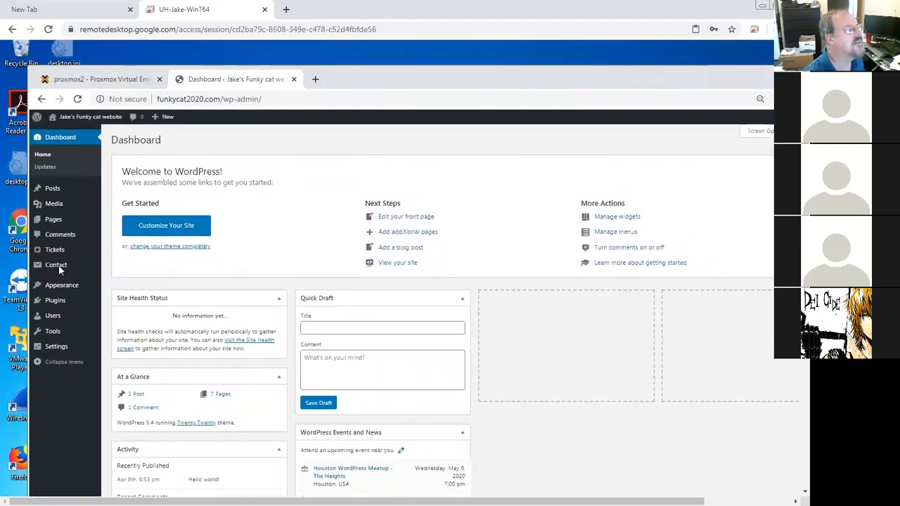
left_click(56, 301)
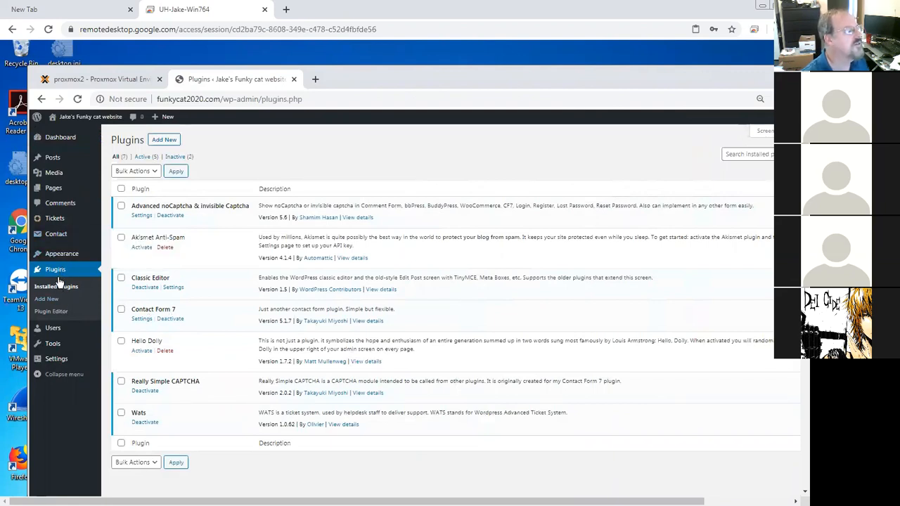
mouse_move(62, 239)
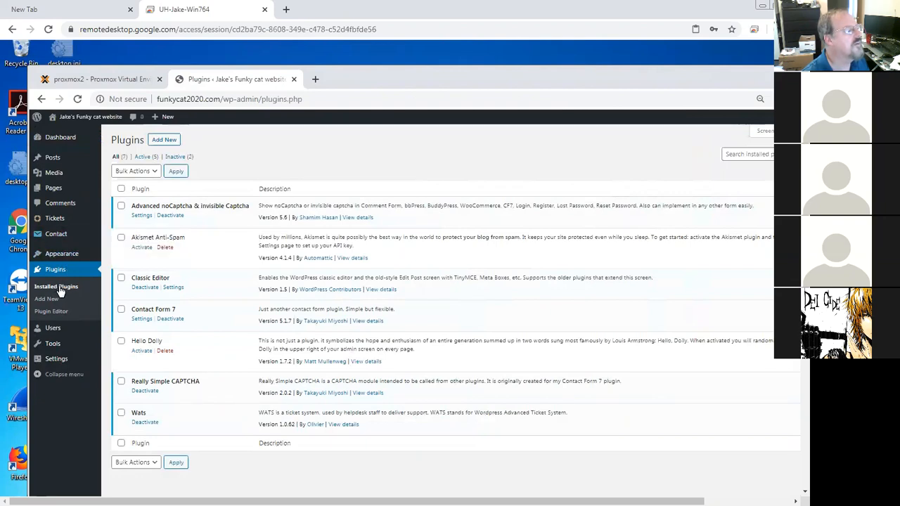
left_click(141, 320)
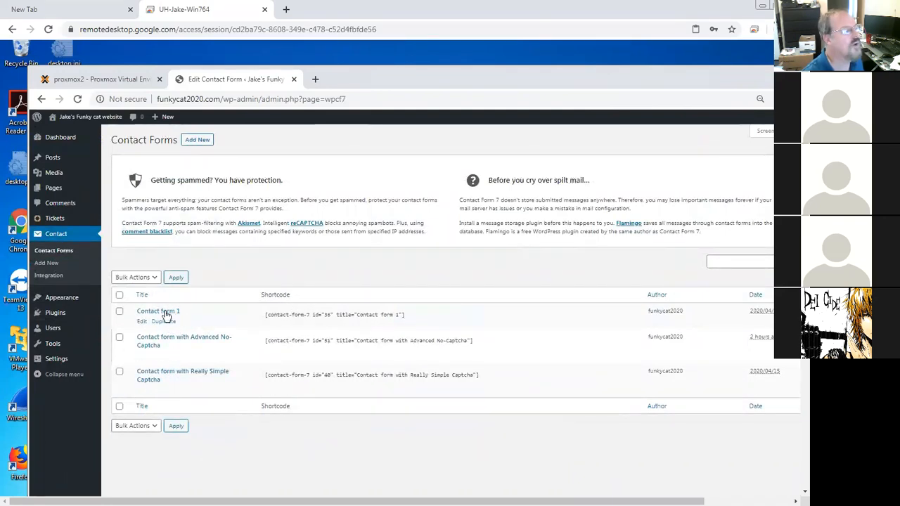
Step: Edit Contact form 1, delete its Phone # label block, and save the form
left_click(140, 321)
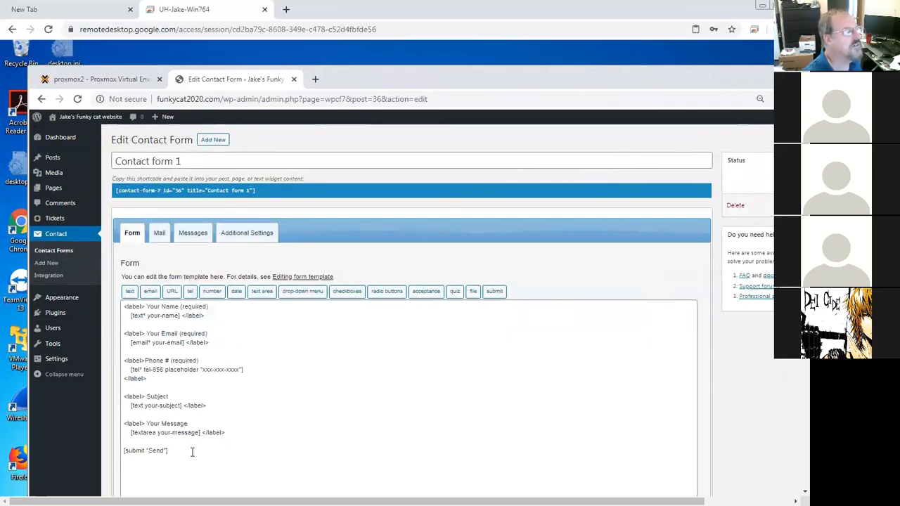
left_click_drag(161, 405, 125, 308)
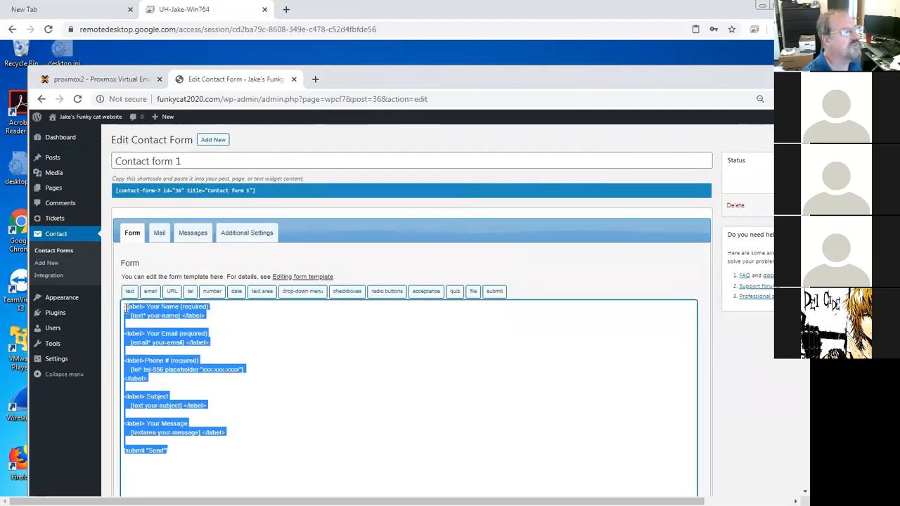
left_click(226, 383)
left_click_drag(161, 378, 127, 357)
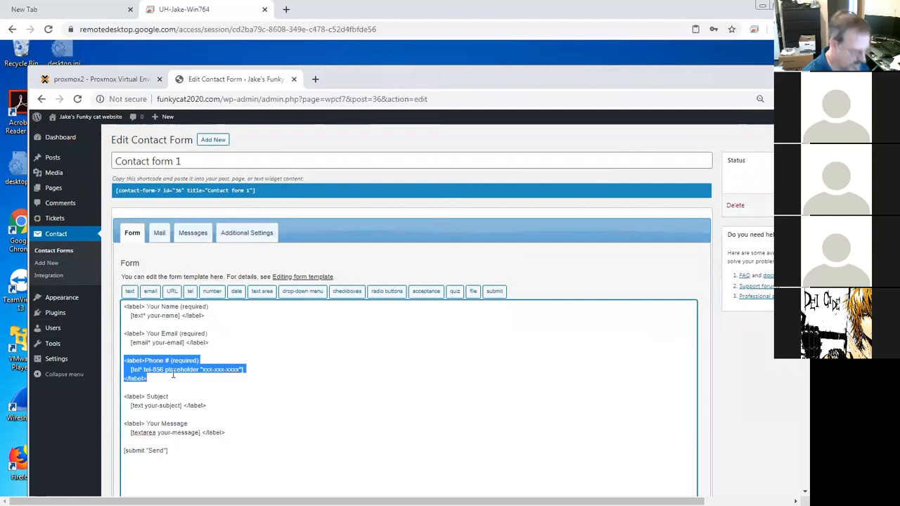
key("BackSpace")
key("BackSpace")
key("BackSpace")
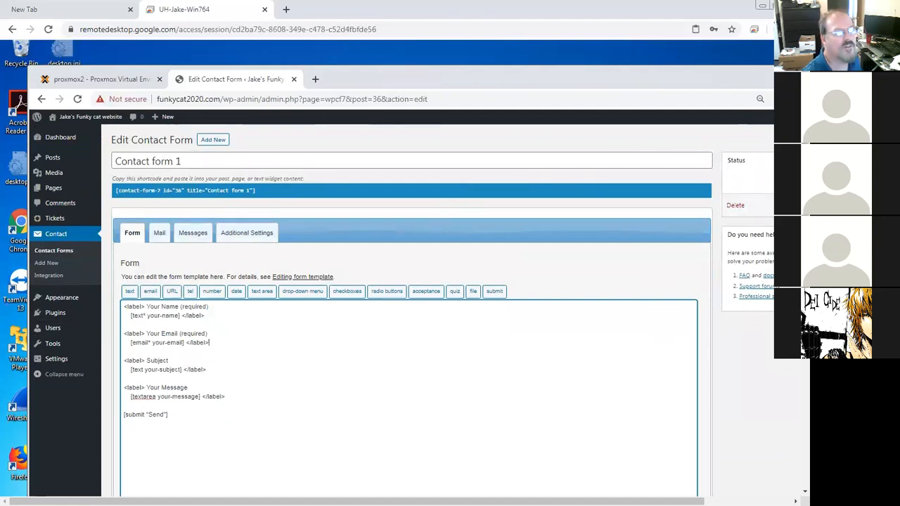
scroll(790, 415, "down", 2)
left_click(122, 431)
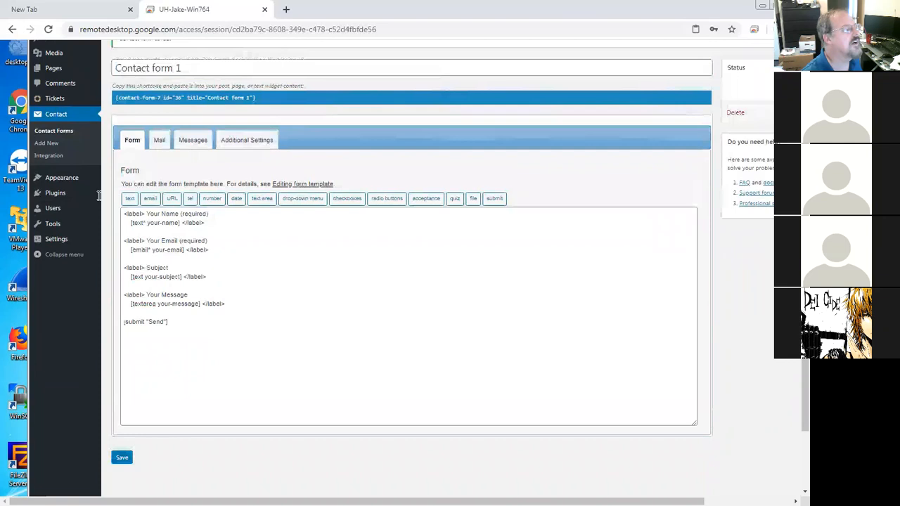
Step: Open Contact form with Advanced No-Captcha for editing and add a new line after its Phone # block
left_click(55, 132)
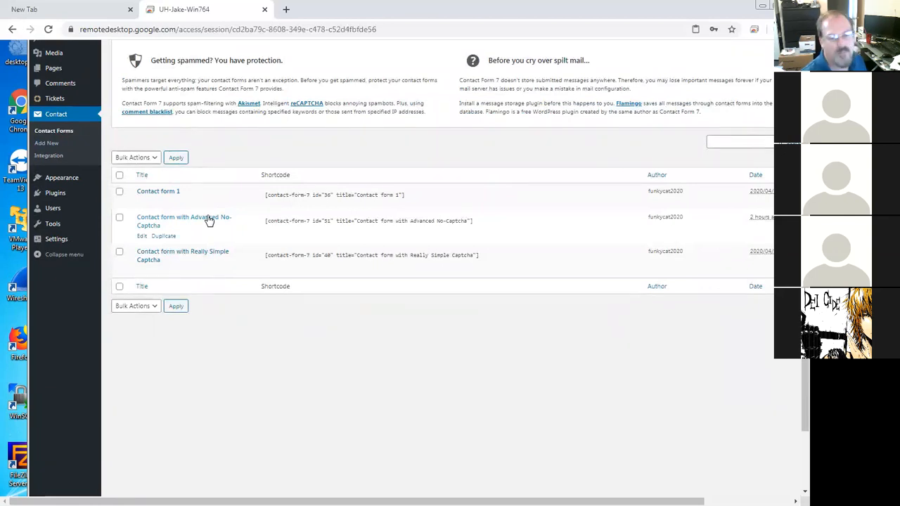
left_click(143, 237)
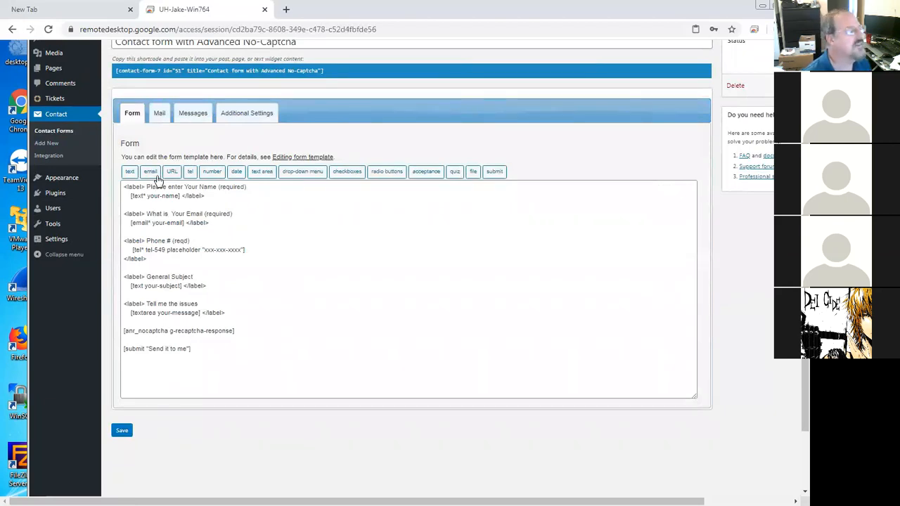
left_click_drag(178, 255, 126, 235)
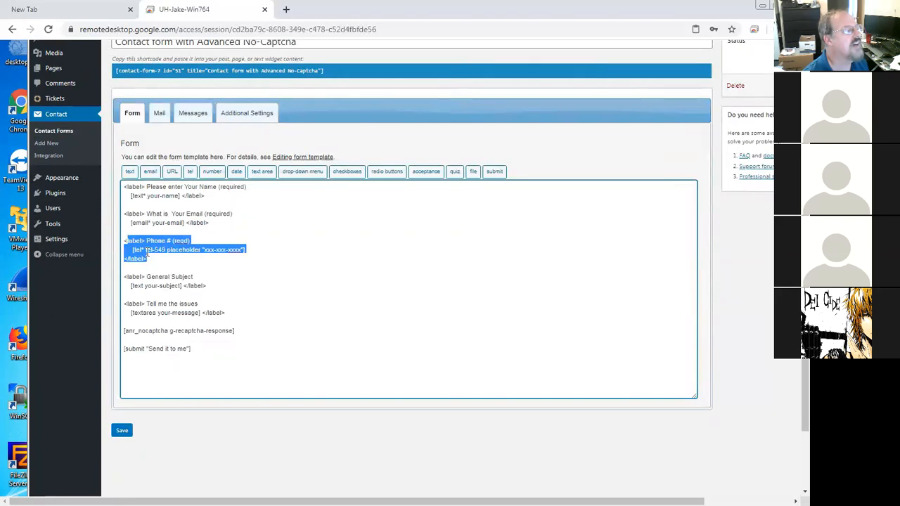
left_click(151, 250)
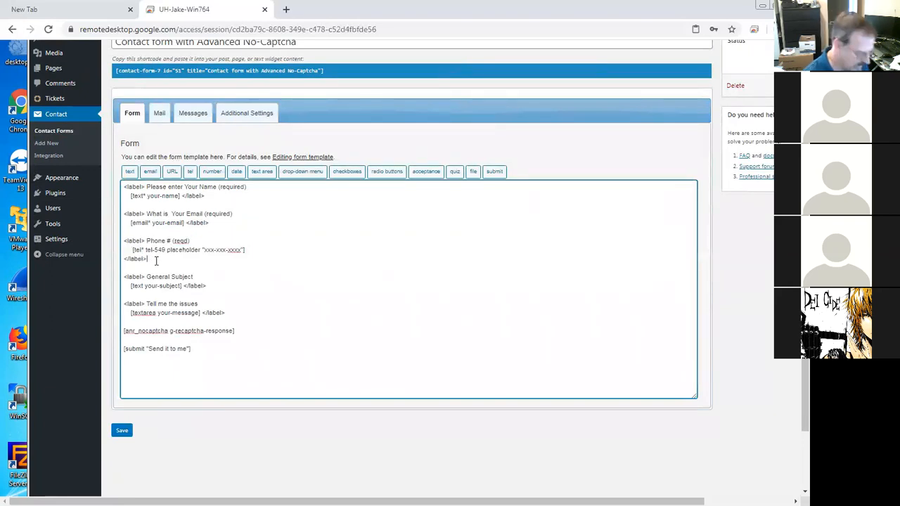
key("Return")
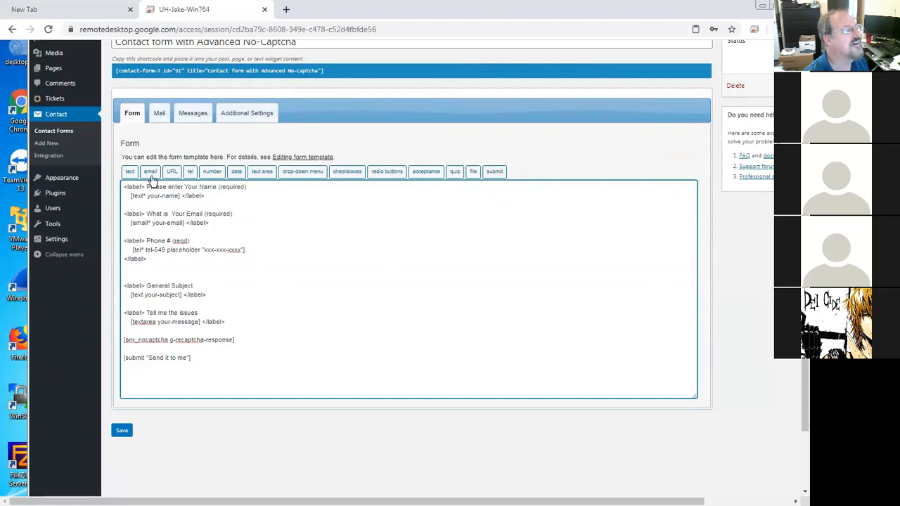
Step: Insert a date form-tag with default settings below the Phone # block, separated by blank lines
left_click(236, 173)
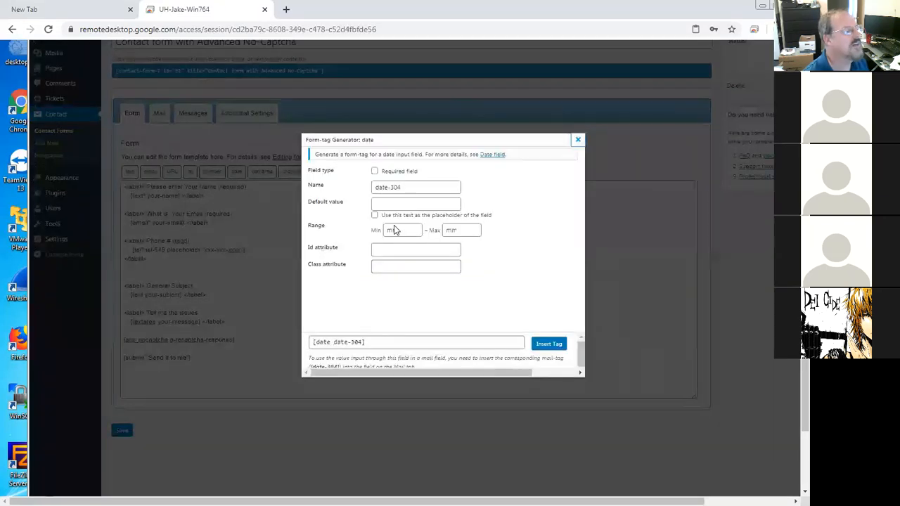
left_click(539, 357)
left_click_drag(124, 268, 175, 268)
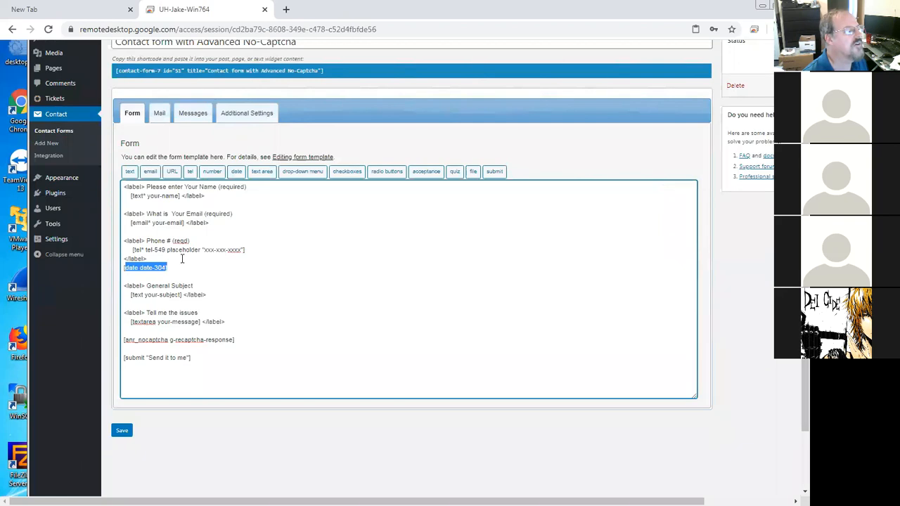
left_click(182, 259)
key("Return")
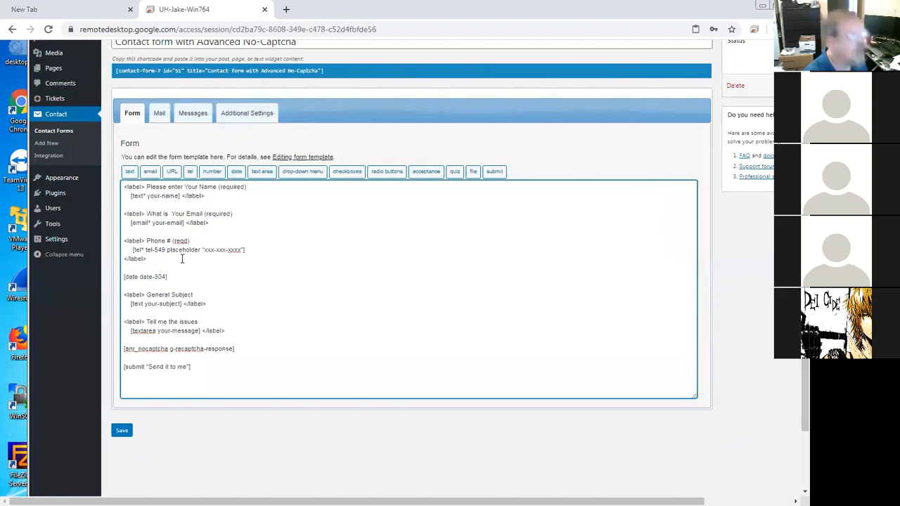
key("Return")
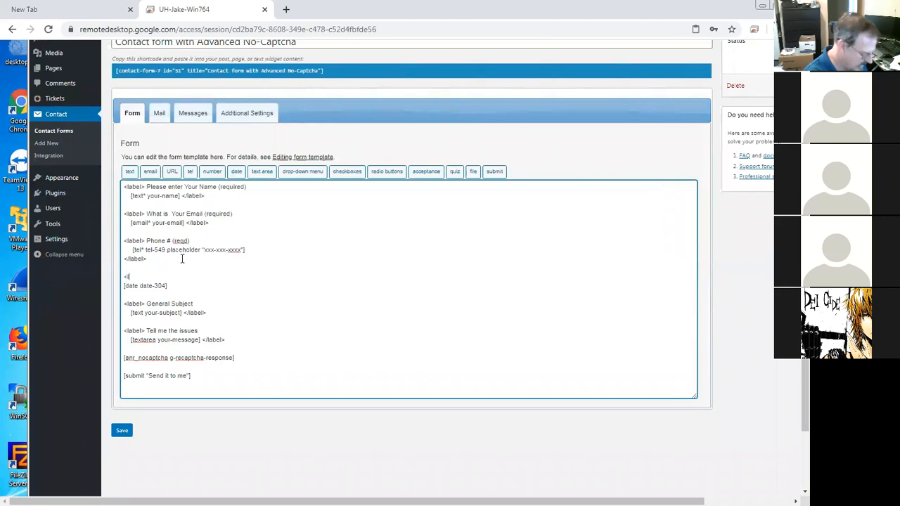
Step: Wrap the date tag in a label reading "Enter the date:" with a closing </label> tag
type("<labe> Enter the date:")
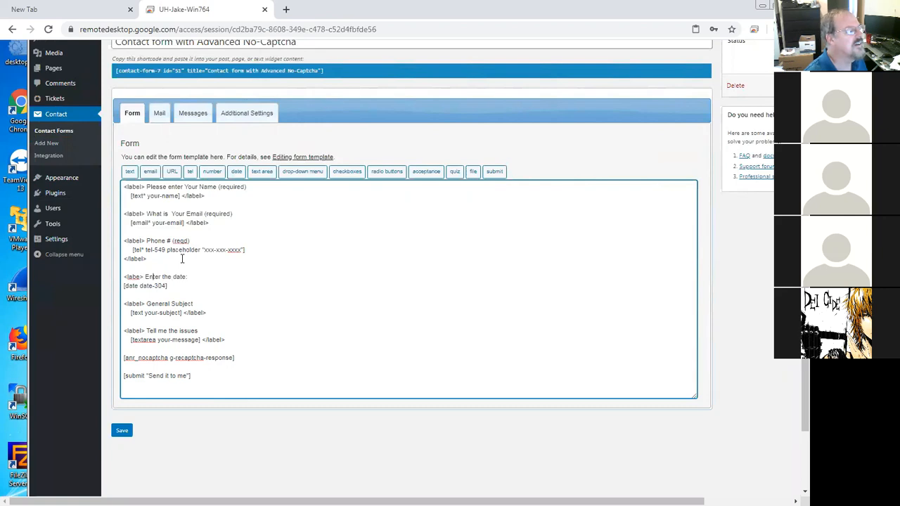
type("l")
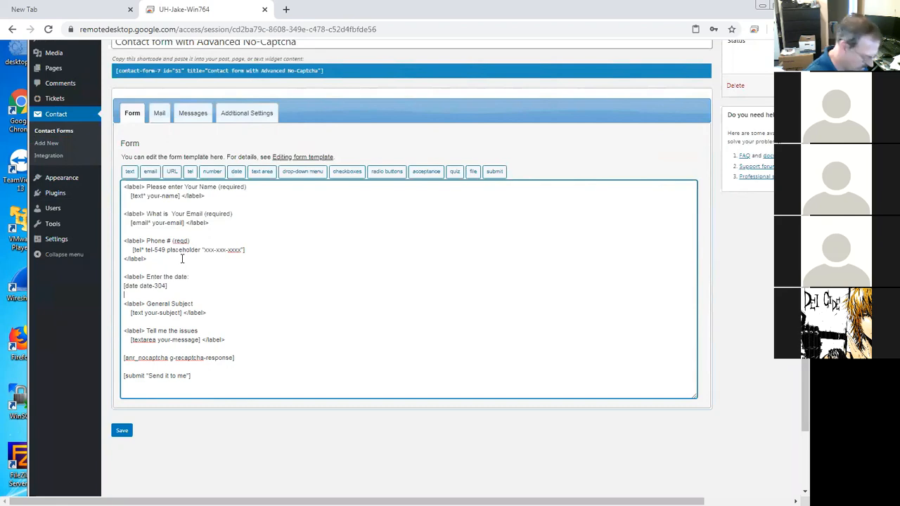
type("</label")
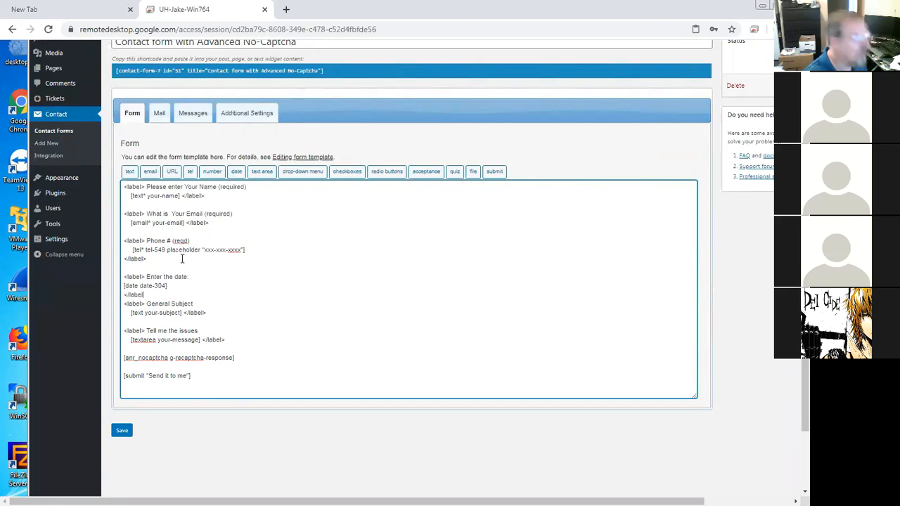
type(">")
key("Return")
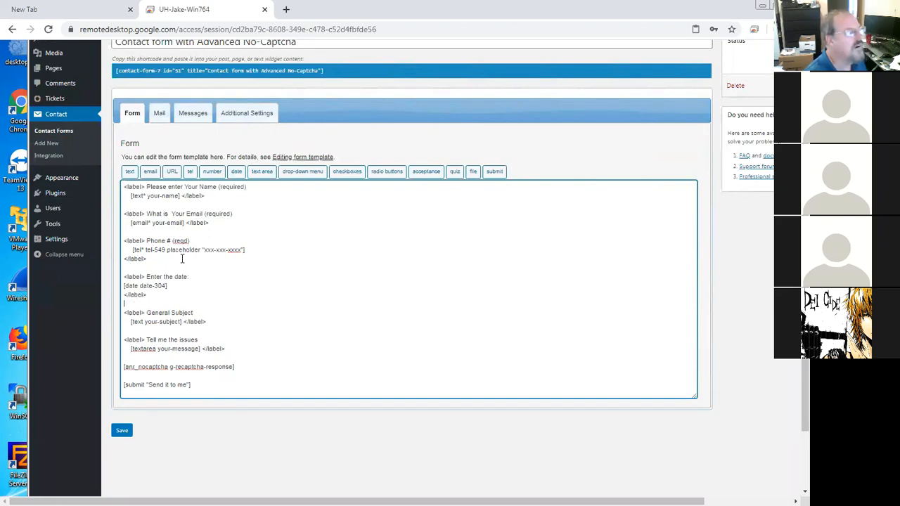
Step: Save the form with the new date label block
left_click_drag(161, 297, 127, 277)
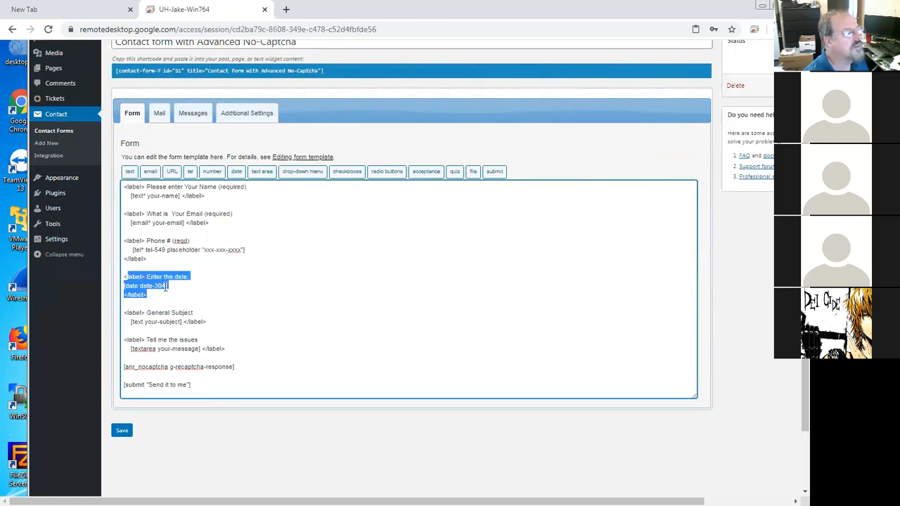
left_click(124, 285)
left_click_drag(125, 285, 165, 285)
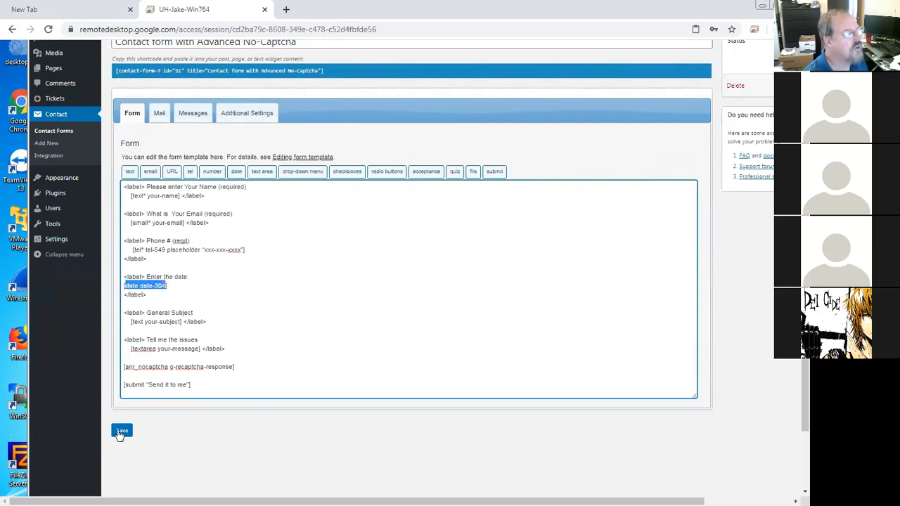
key("Tab")
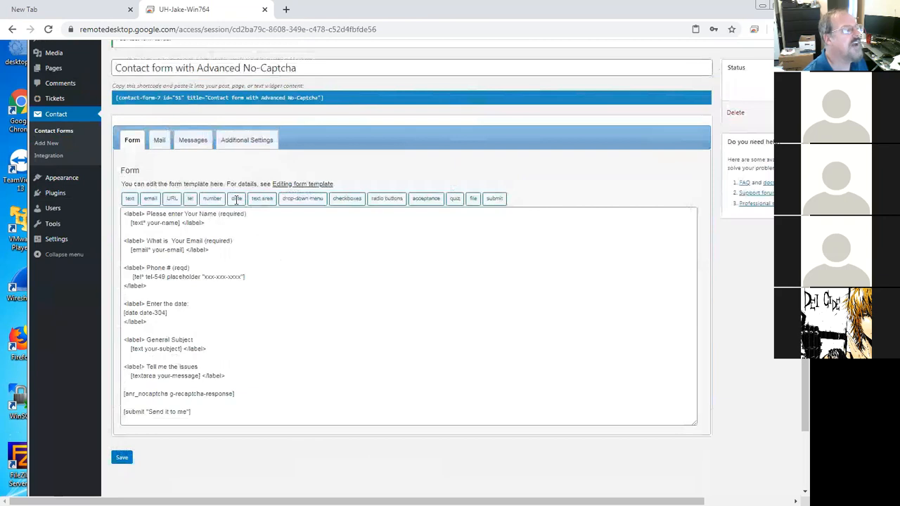
Step: Open the date form-tag generator and set the field name to DateofBirth
left_click(237, 199)
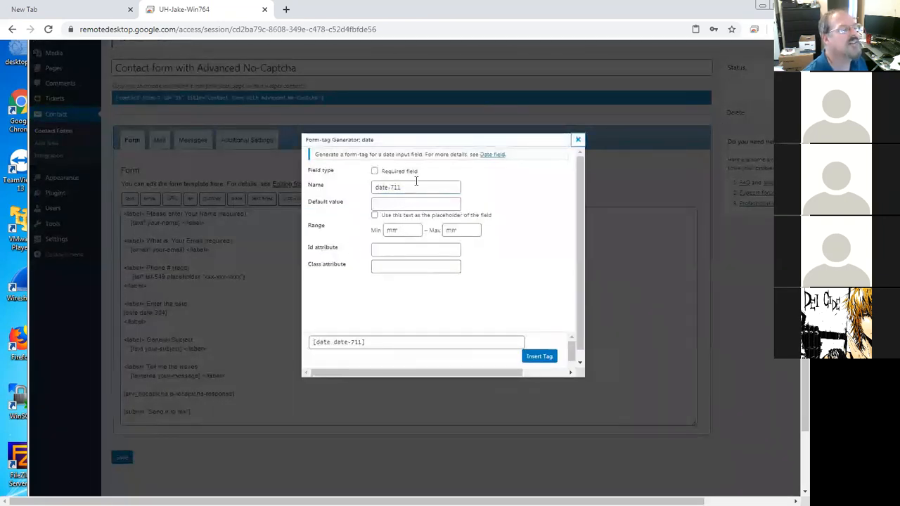
left_click(360, 342)
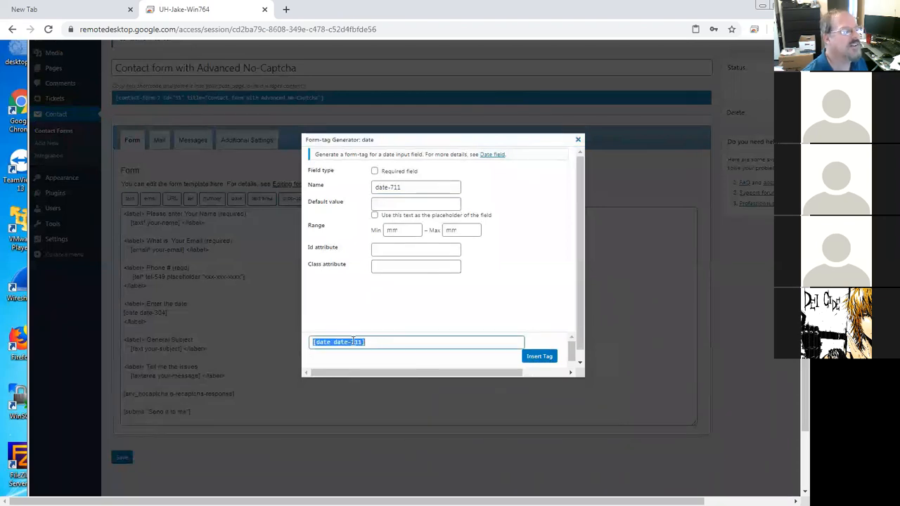
left_click_drag(413, 187, 354, 190)
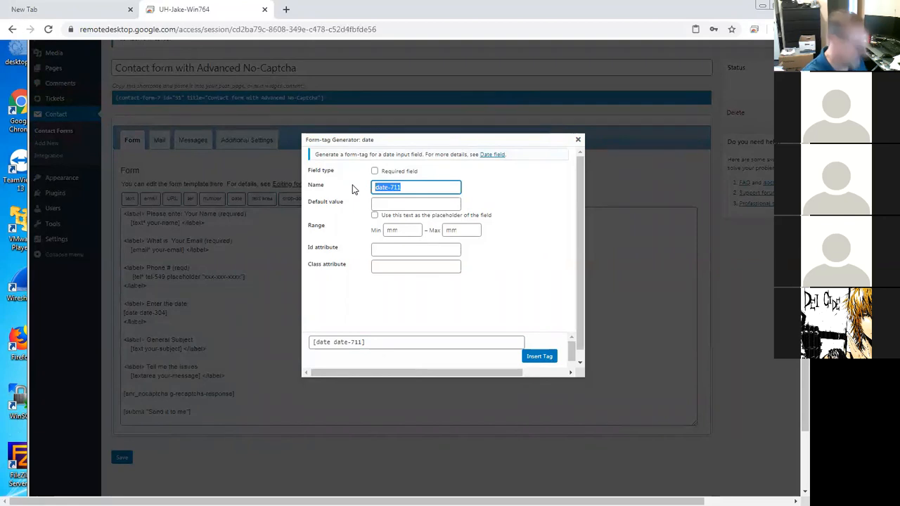
type("Date of Birth")
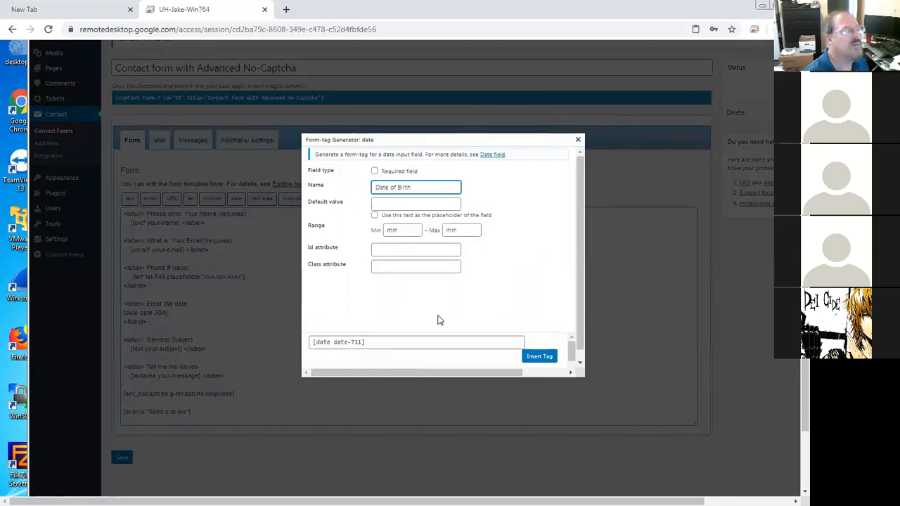
left_click(485, 339)
key("ctrl+c")
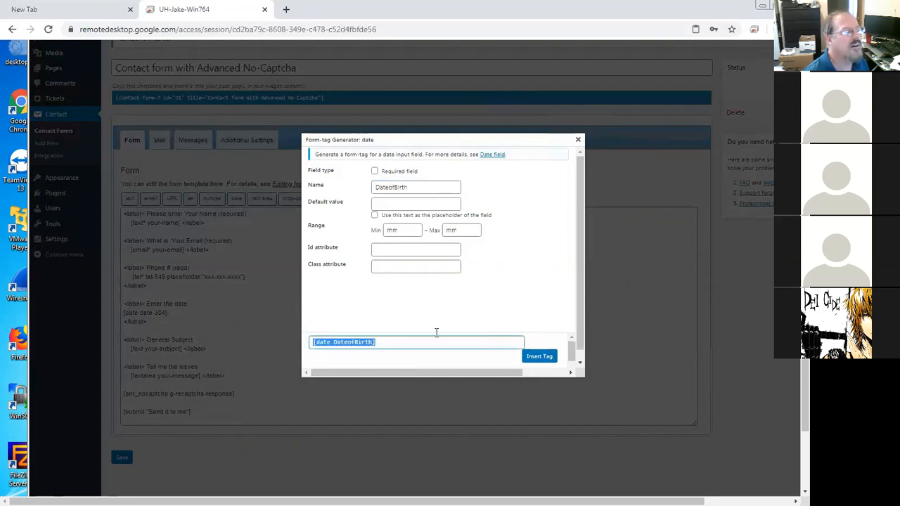
left_click(395, 202)
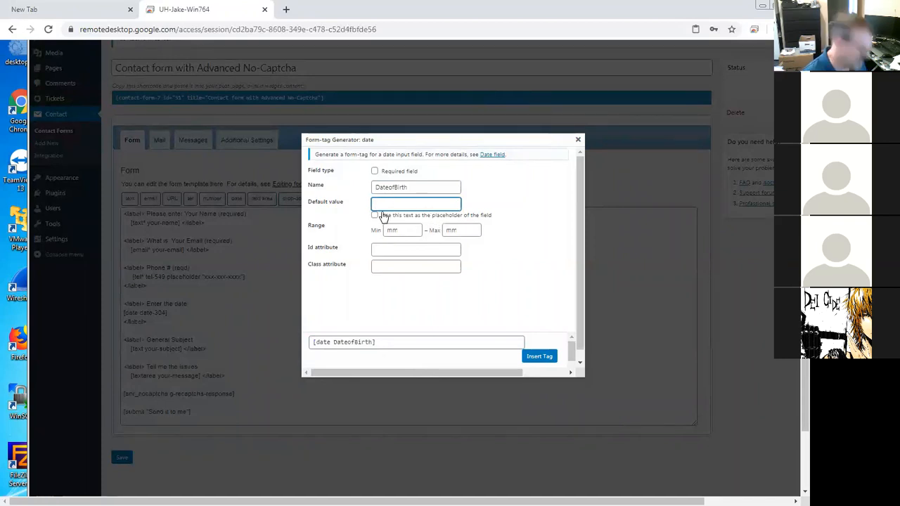
type("MMM/DD/YY")
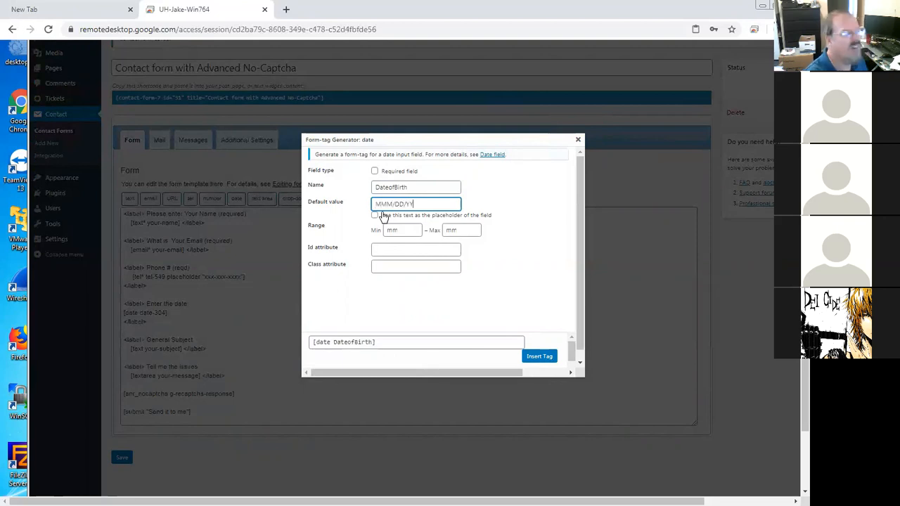
left_click_drag(415, 203, 364, 205)
key("Delete")
Step: Insert the DateofBirth date tag and remove the copy placed at the start of the form
left_click(536, 357)
double_click(169, 213)
left_click(125, 213, "shift")
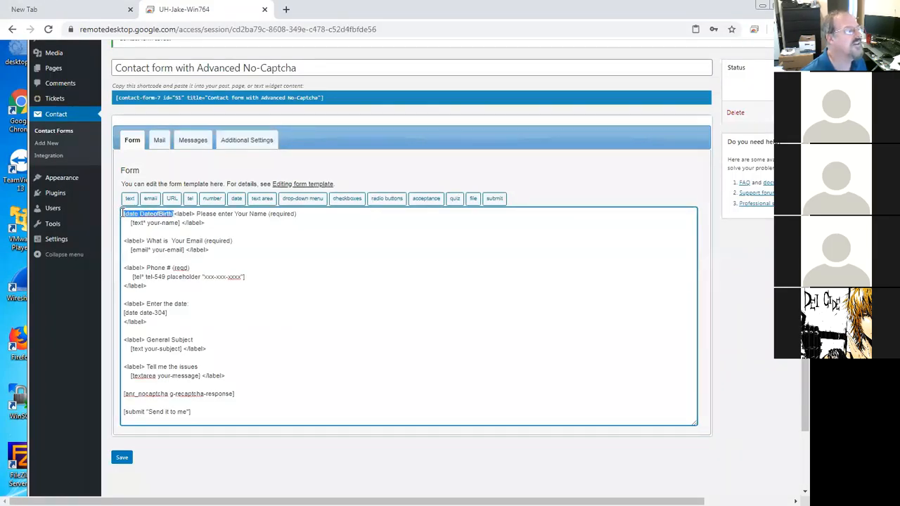
key("Delete")
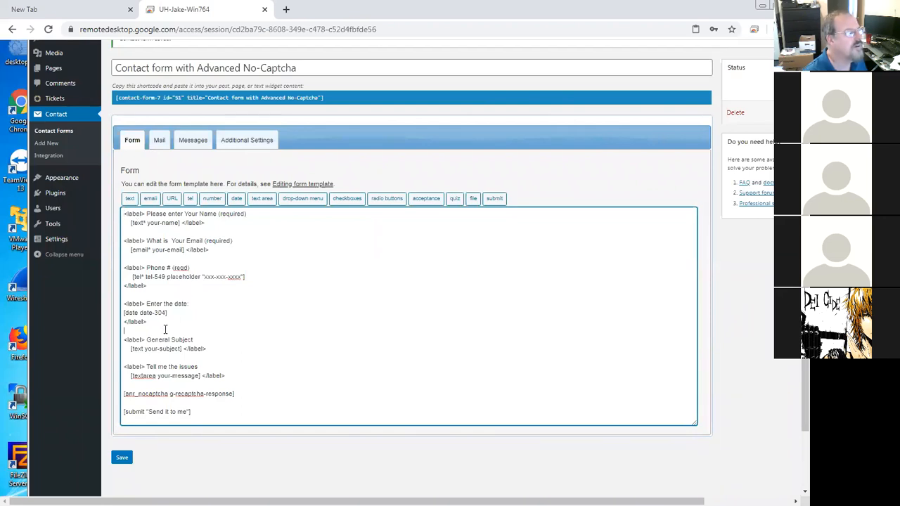
Step: Add a block below Enter the date with a "date of Birth" label, the [date DateofBirth] tag and a closing </label>
key("Return")
type("<label")
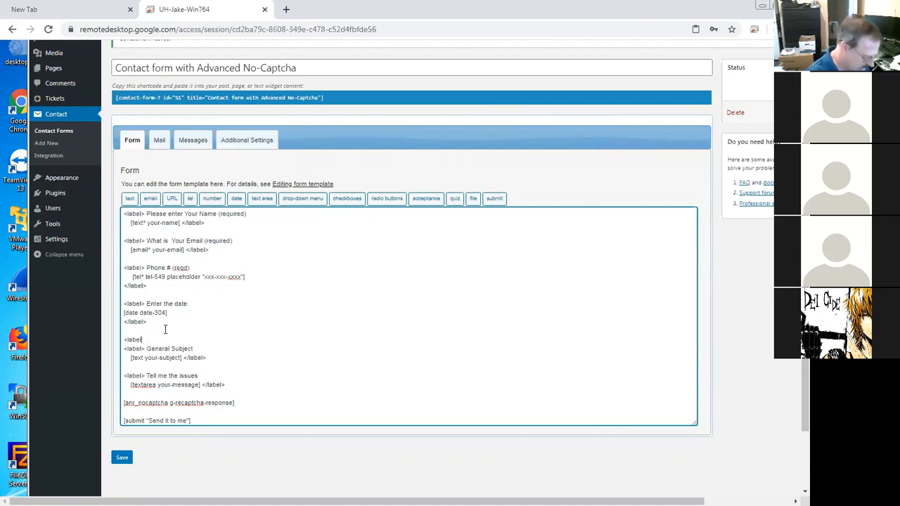
type(">date of B")
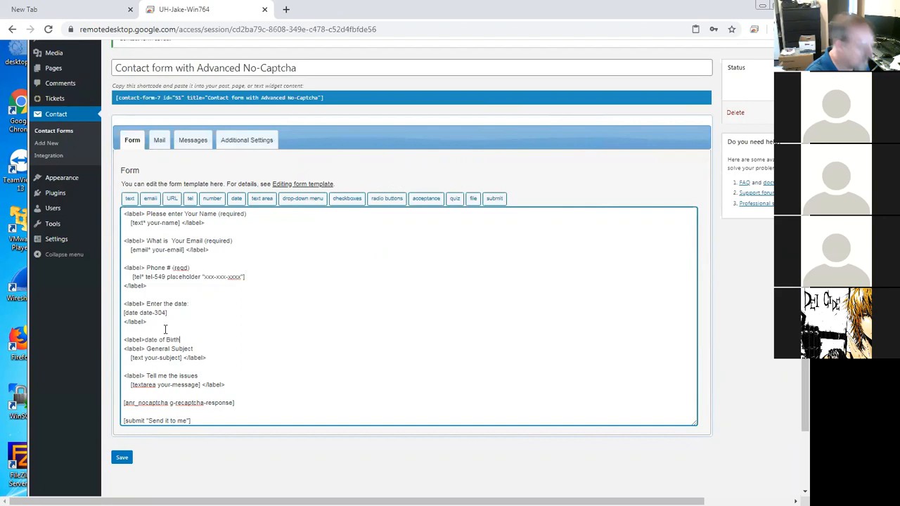
type("irth")
key("Return")
key("ctrl+v")
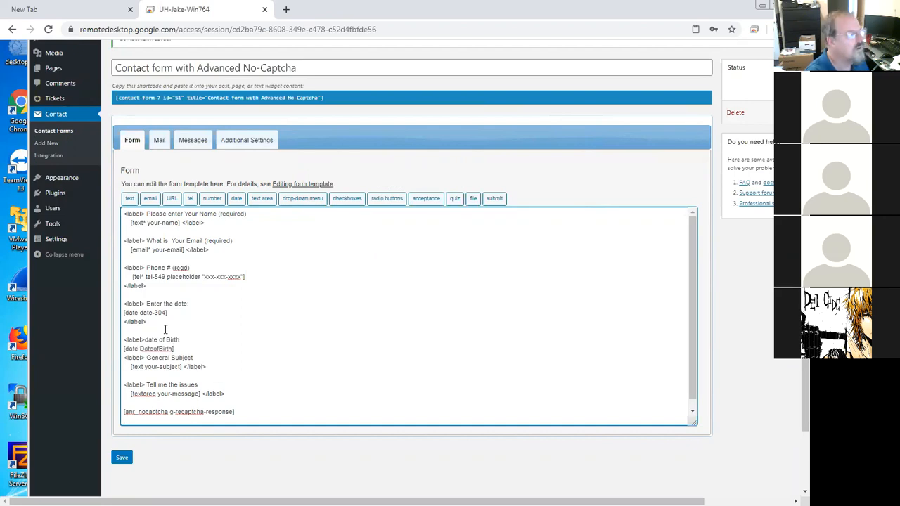
key("Return")
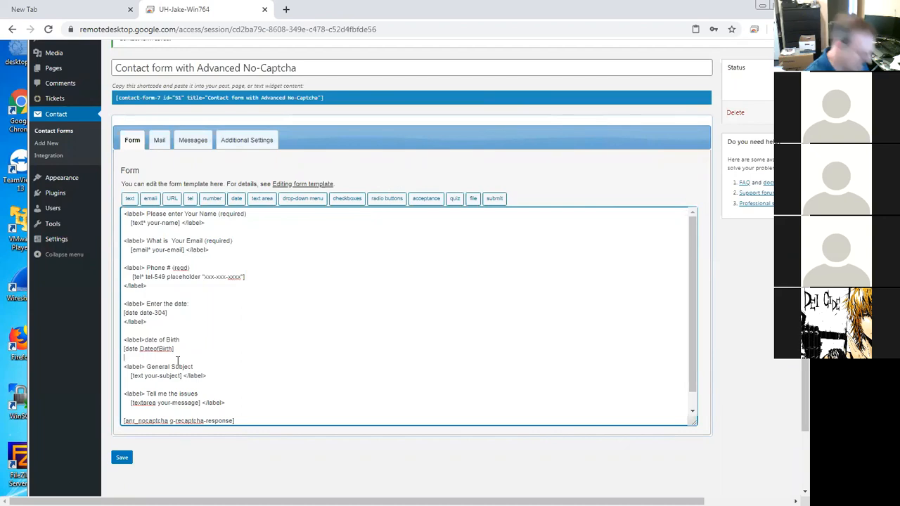
key("Return")
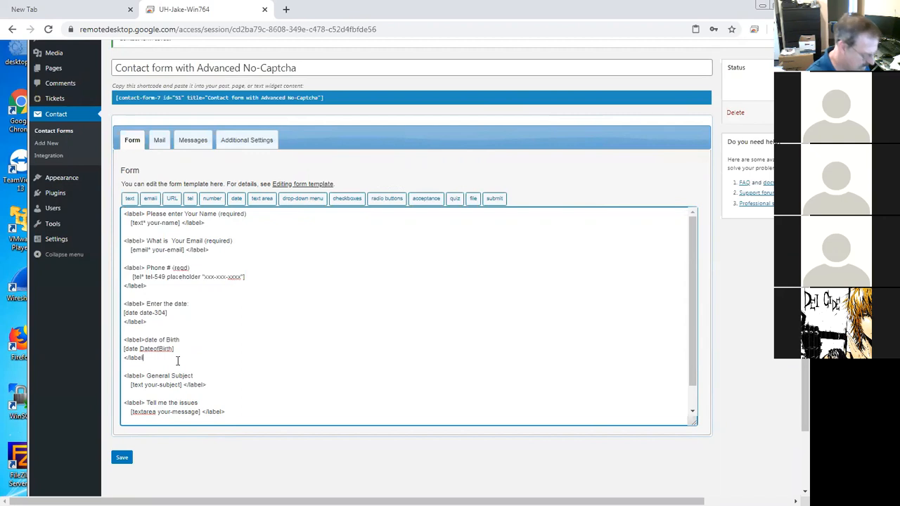
Step: Select the anr_nocaptcha tag line and save the form with the date of Birth block
scroll(241, 355, "down", 2)
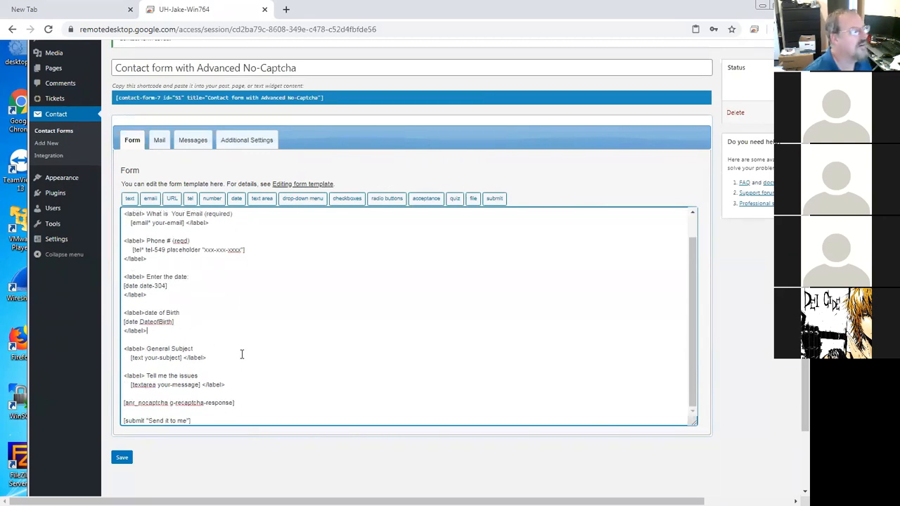
left_click_drag(242, 402, 123, 404)
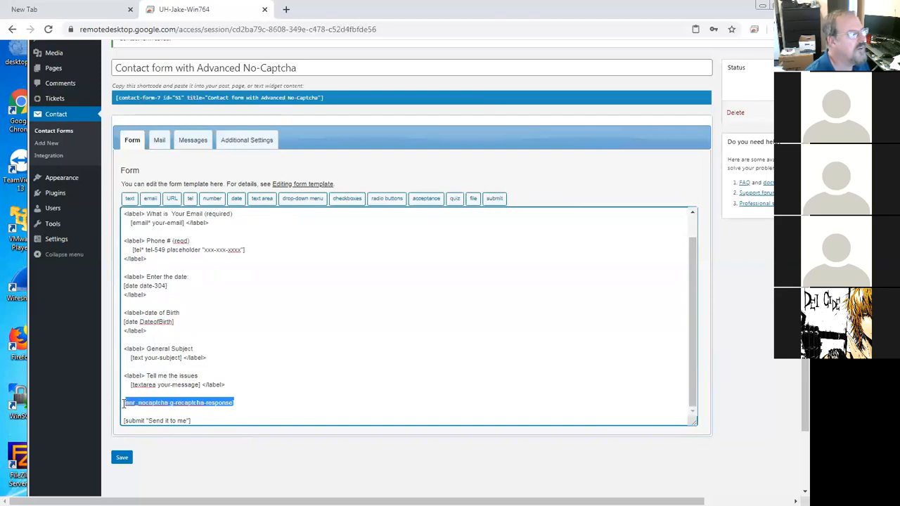
left_click(241, 403)
left_click_drag(241, 403, 134, 406)
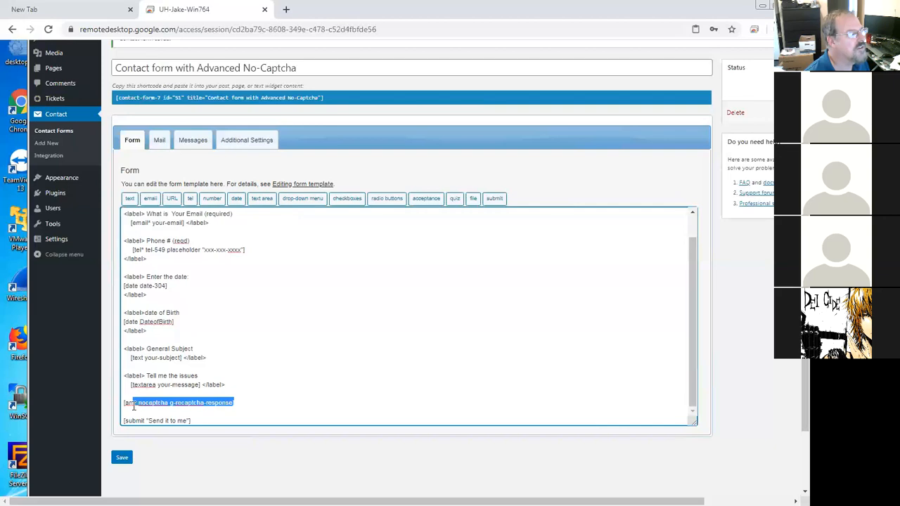
left_click_drag(241, 403, 110, 402)
left_click(118, 457)
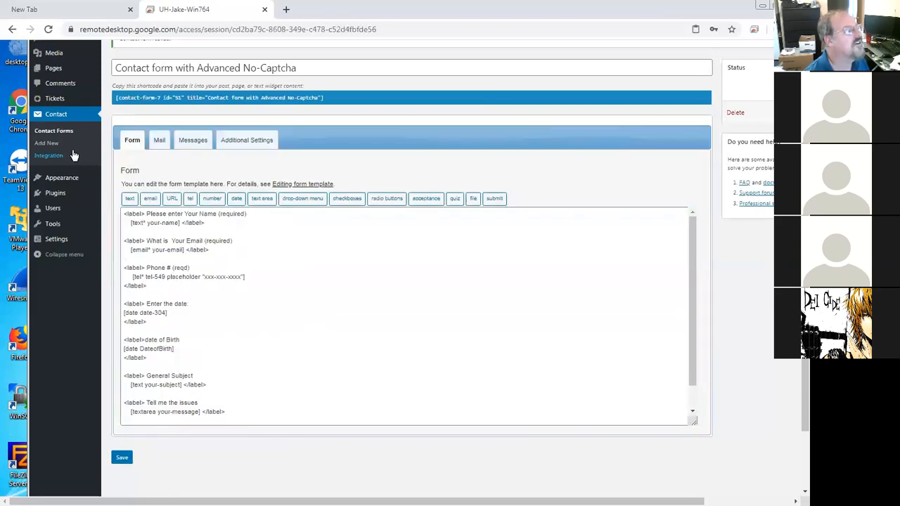
Step: Open the settings of the Advanced noCaptcha & invisible Captcha plugin from the installed plugins
mouse_move(66, 198)
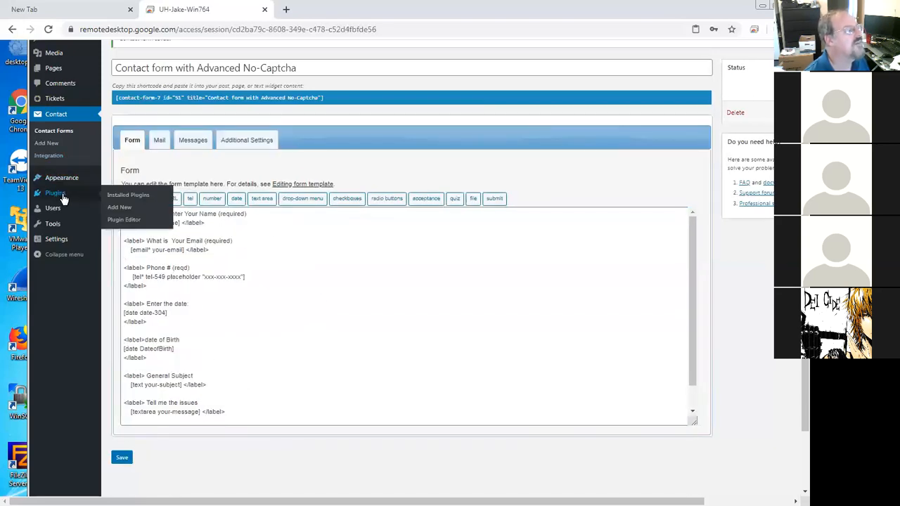
left_click(119, 196)
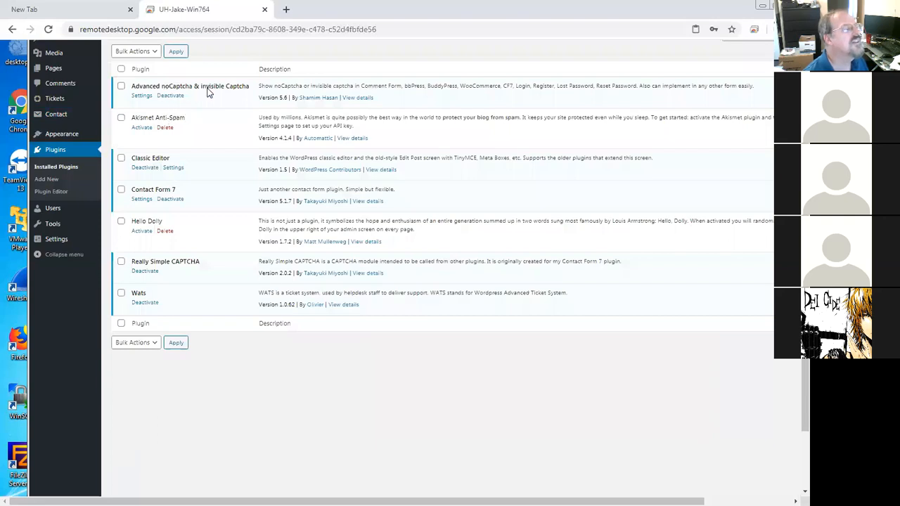
left_click(143, 97)
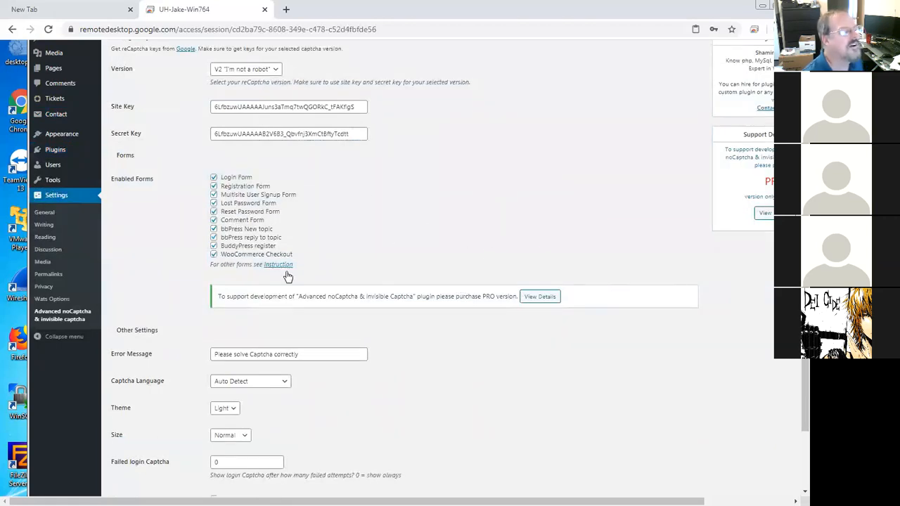
Step: Open the plugin's Instruction page for other forms
scroll(380, 306, "down", 1)
scroll(379, 306, "up", 1)
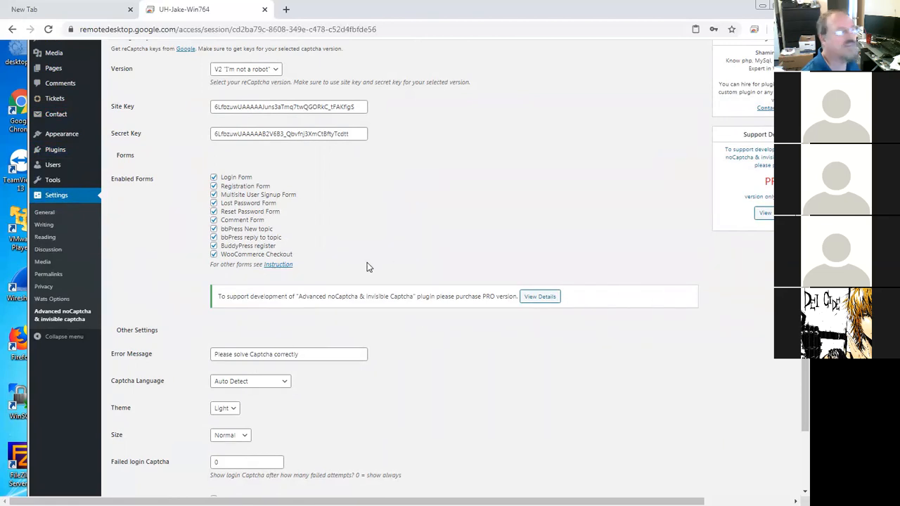
left_click(280, 268)
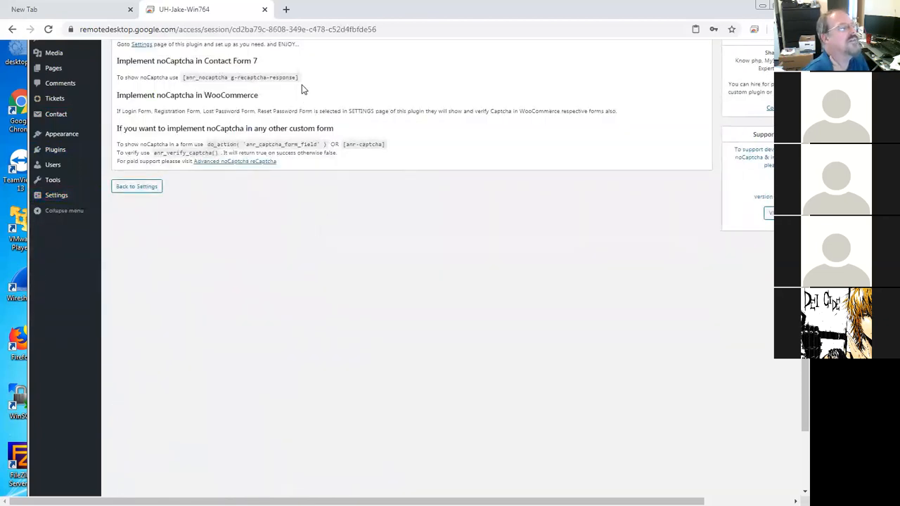
Step: Copy the Contact Form 7 shortcode [anr_nocaptcha g-recaptcha-response] from the instructions
left_click_drag(299, 78, 183, 82)
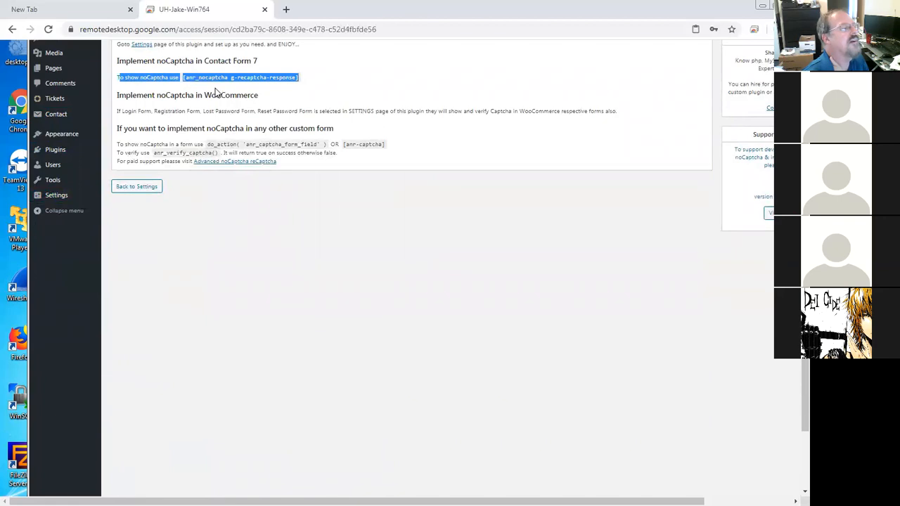
left_click(220, 92)
left_click_drag(182, 81, 219, 77)
left_click(299, 80)
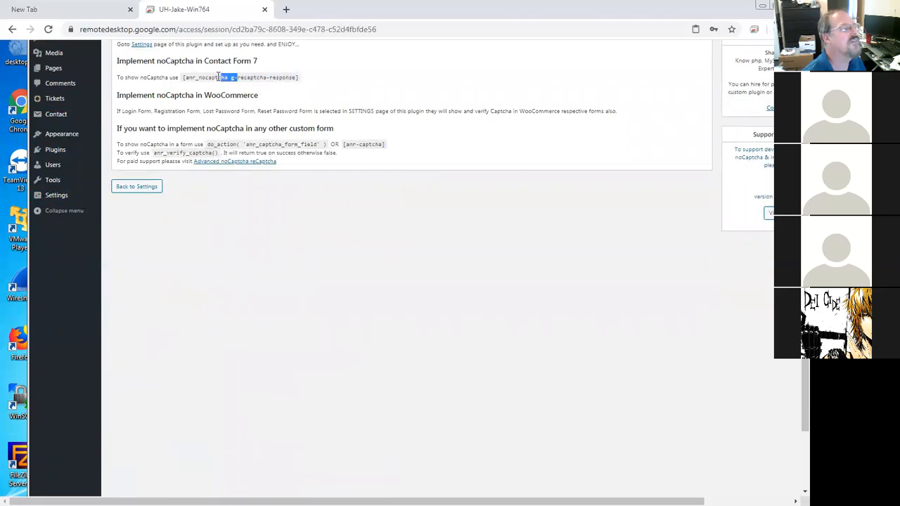
right_click(219, 78)
left_click(237, 85)
left_click_drag(185, 77, 298, 79)
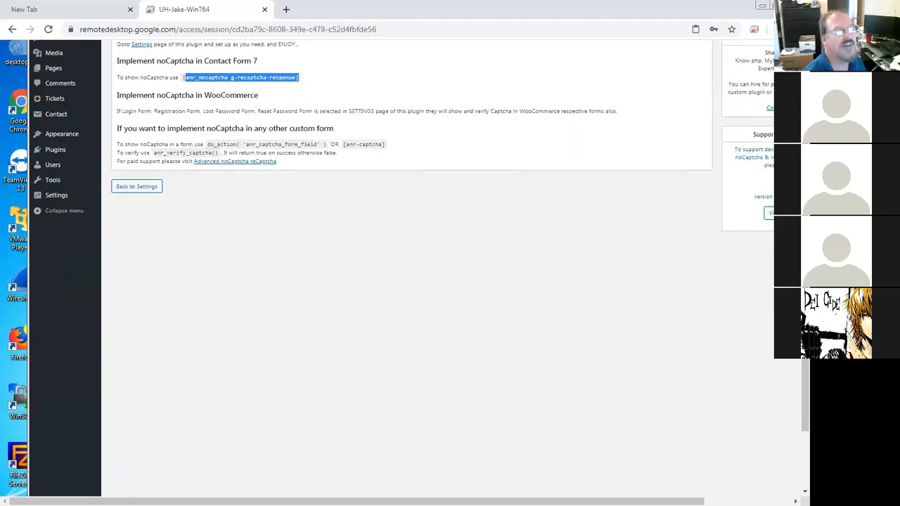
left_click_drag(805, 191, 804, 107)
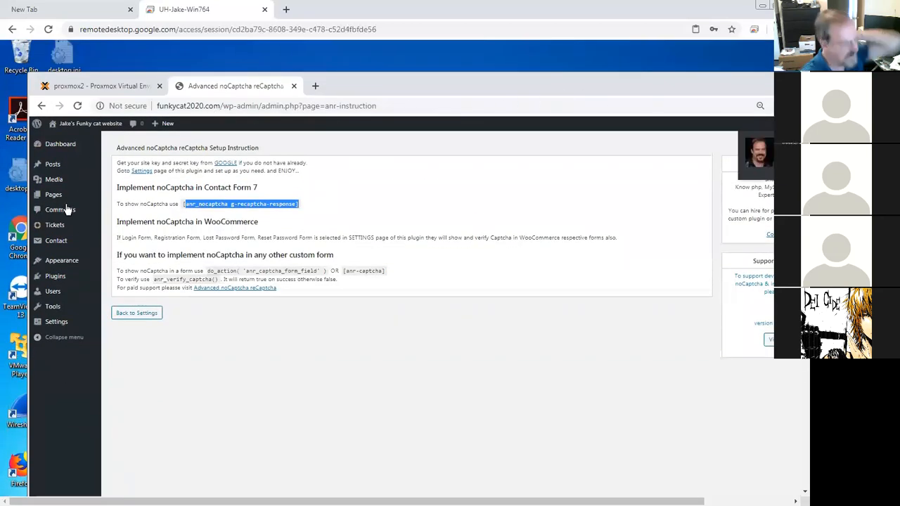
left_click(57, 241)
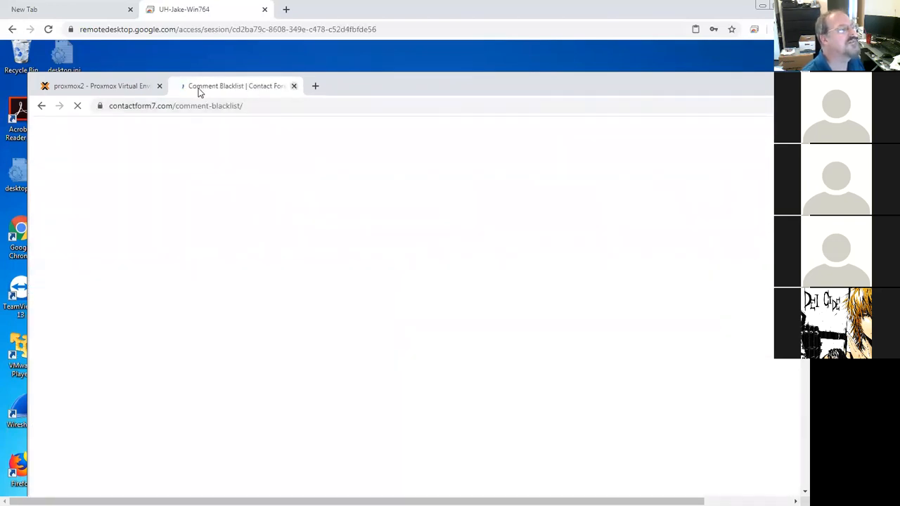
key("ctrl+w")
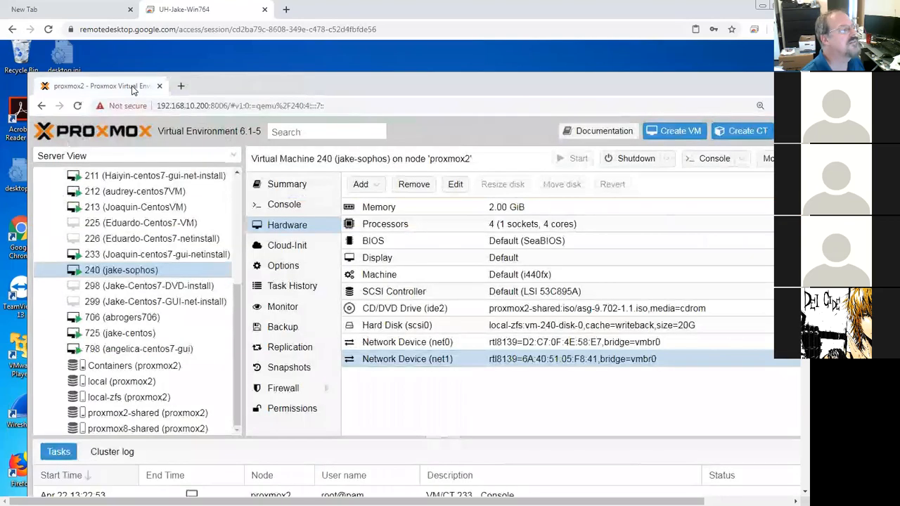
Step: Open a new tab and go to funkycat2020.com/wp-admin
left_click(181, 86)
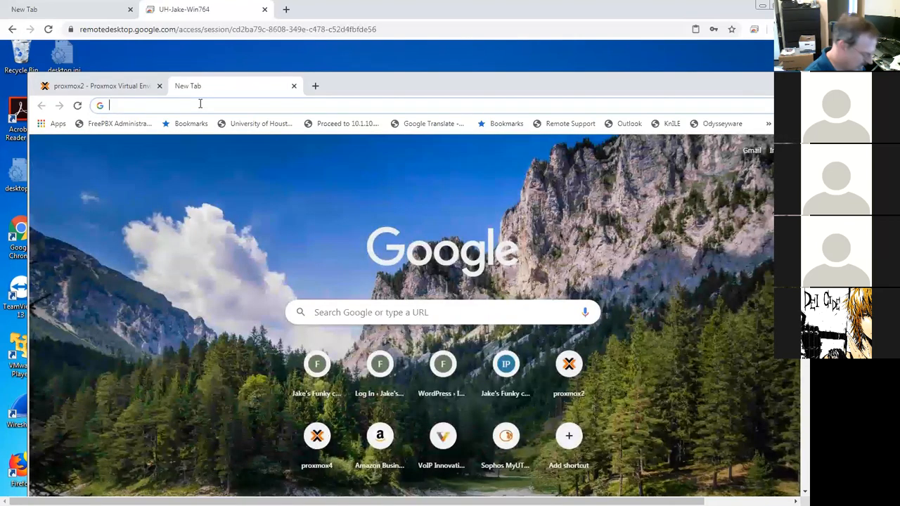
type("http")
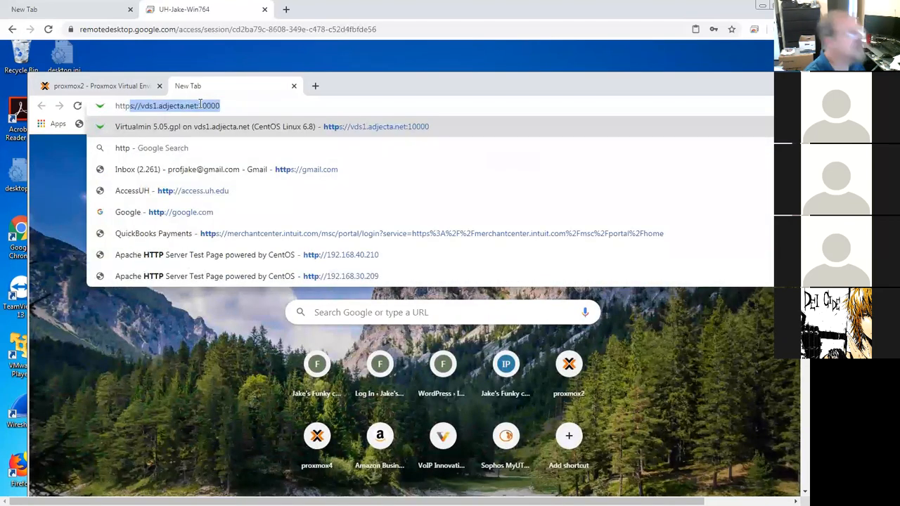
key("BackSpace")
key("BackSpace")
key("BackSpace")
key("BackSpace")
key("BackSpace")
type("func")
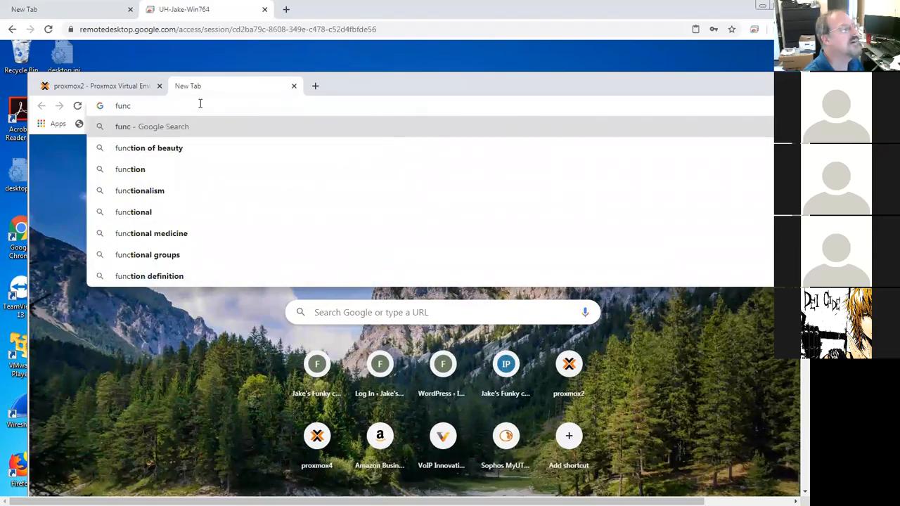
key("BackSpace")
type("kycat2020.com")
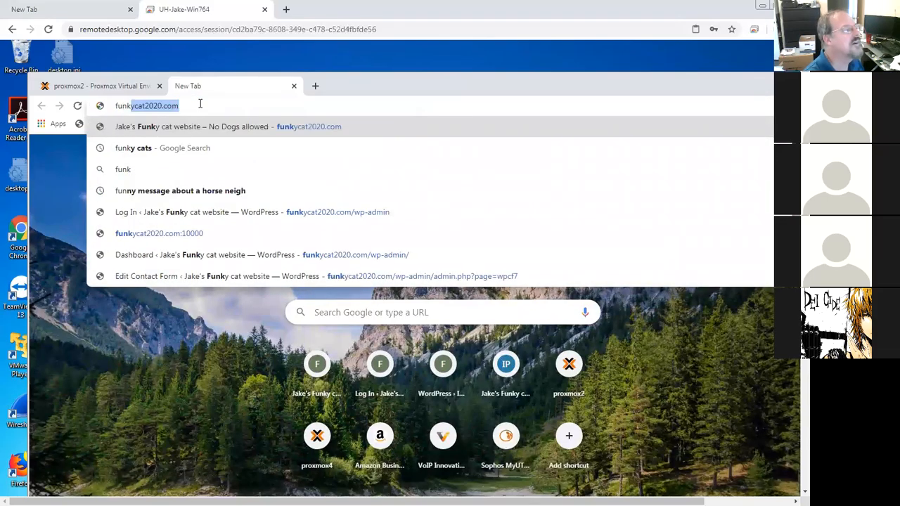
type("/w0")
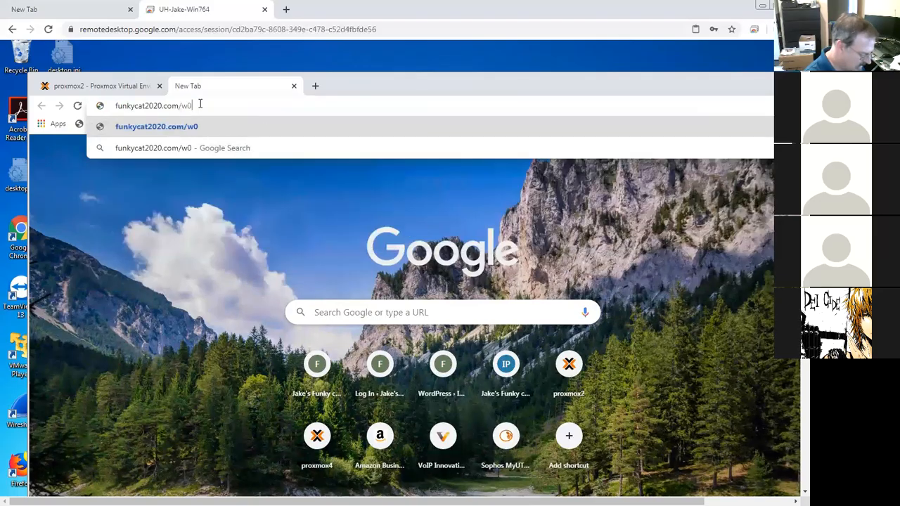
key("BackSpace")
type("p")
key("Return")
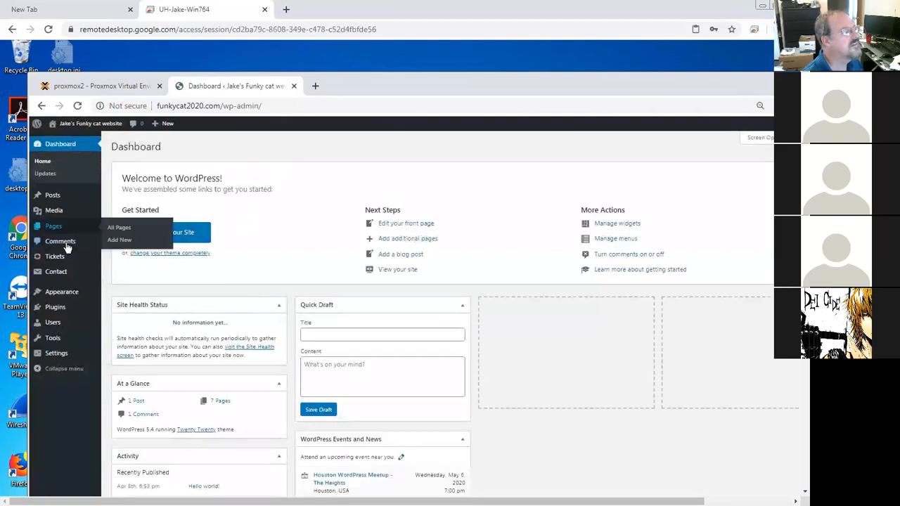
mouse_move(60, 275)
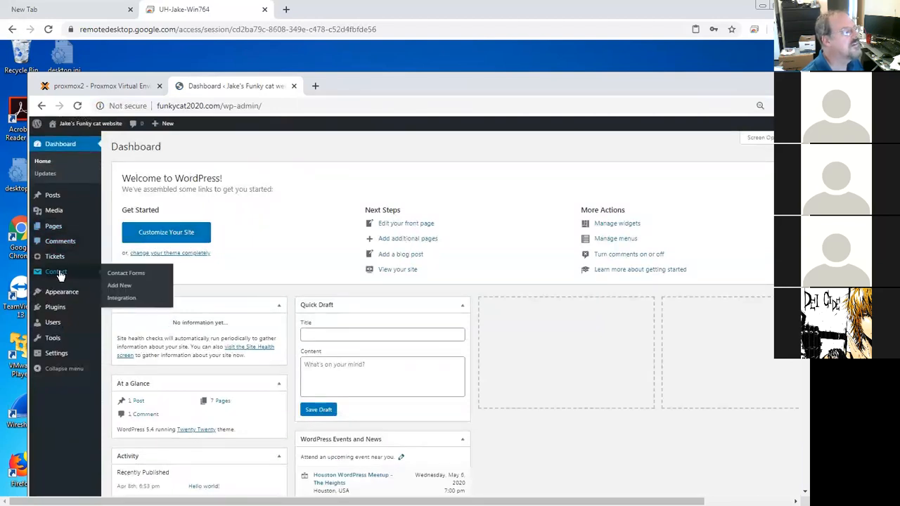
Step: Open Contact form 1 and paste the [anr_nocaptcha g-recaptcha-response] shortcode on its own line above the submit button
left_click(121, 277)
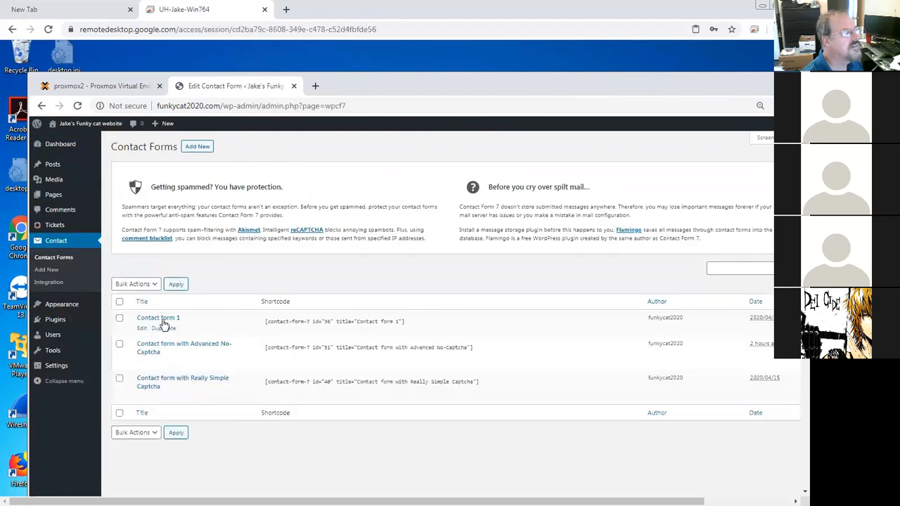
left_click(142, 329)
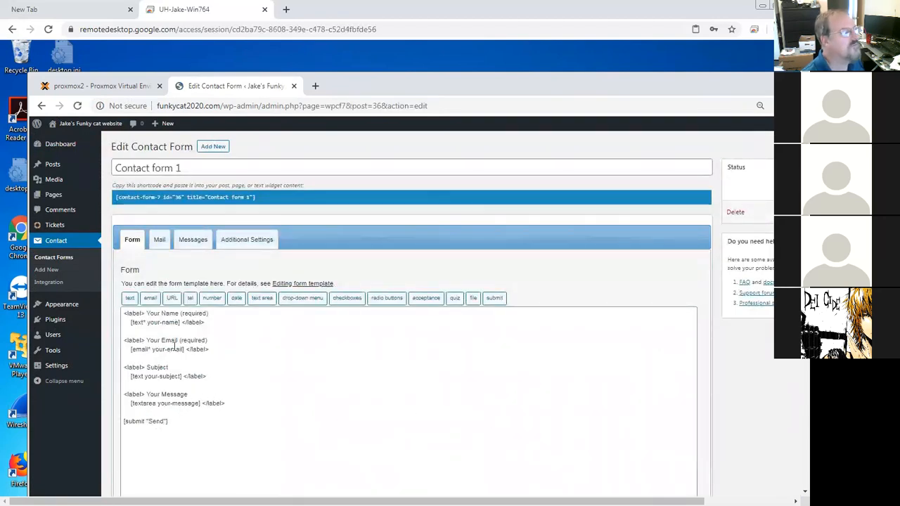
left_click(176, 413)
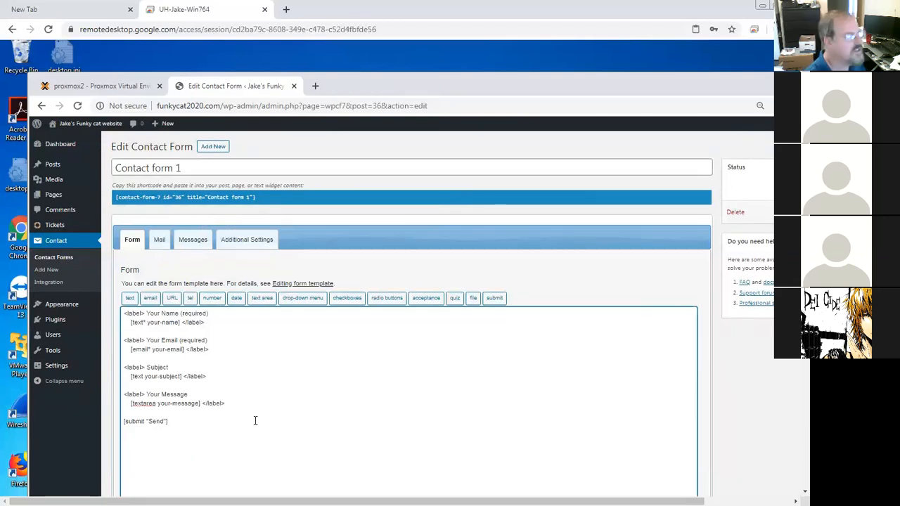
key("Return")
key("ctrl+v")
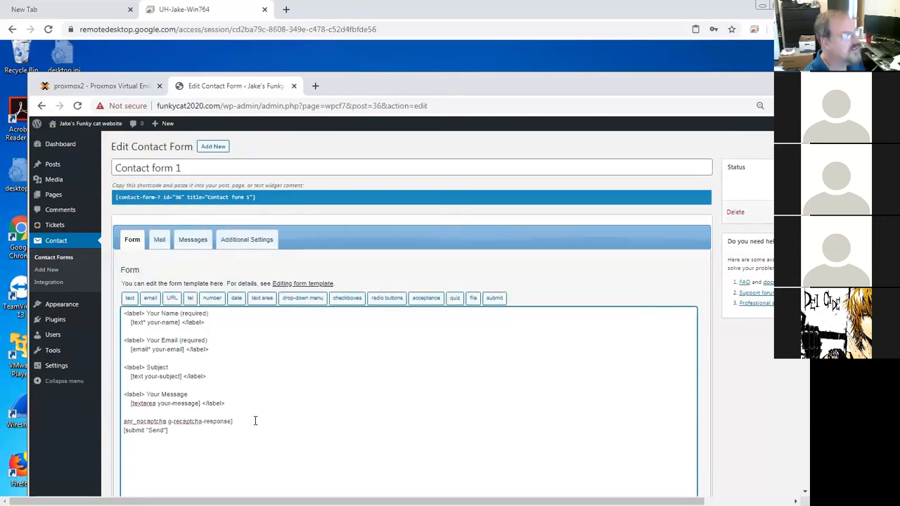
type("[")
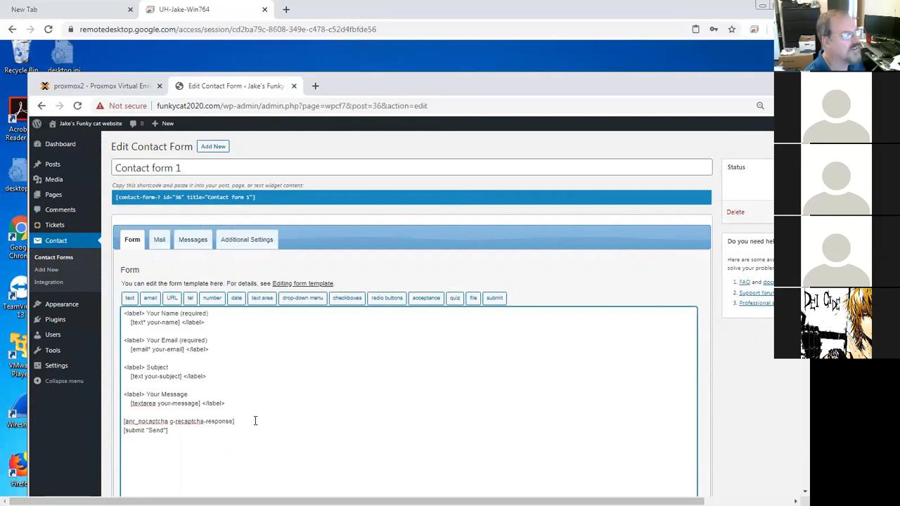
key("Return")
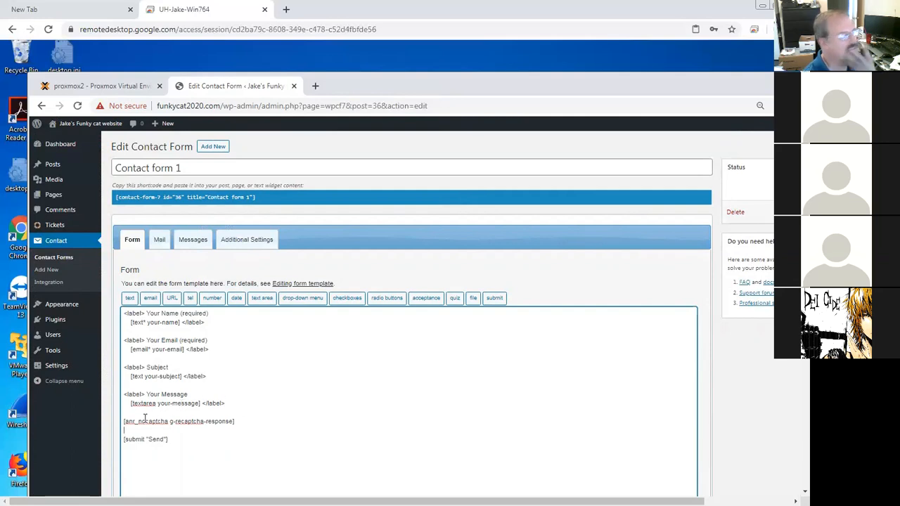
Step: Save Contact form 1 with the noCaptcha shortcode added
left_click_drag(237, 421, 124, 423)
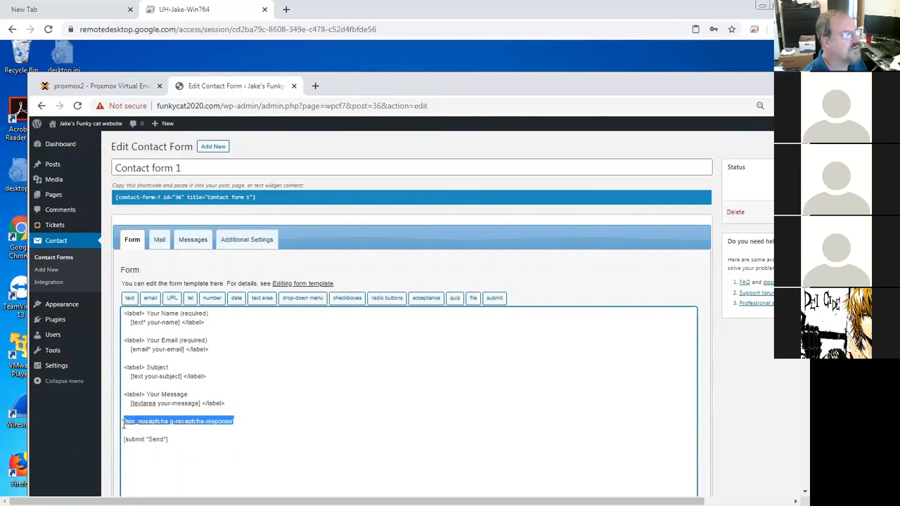
left_click(240, 421)
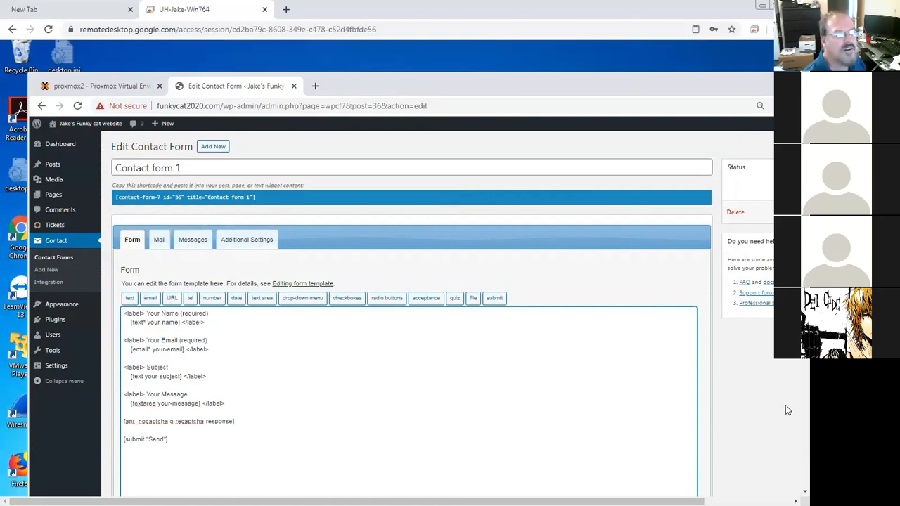
scroll(341, 422, "down", 3)
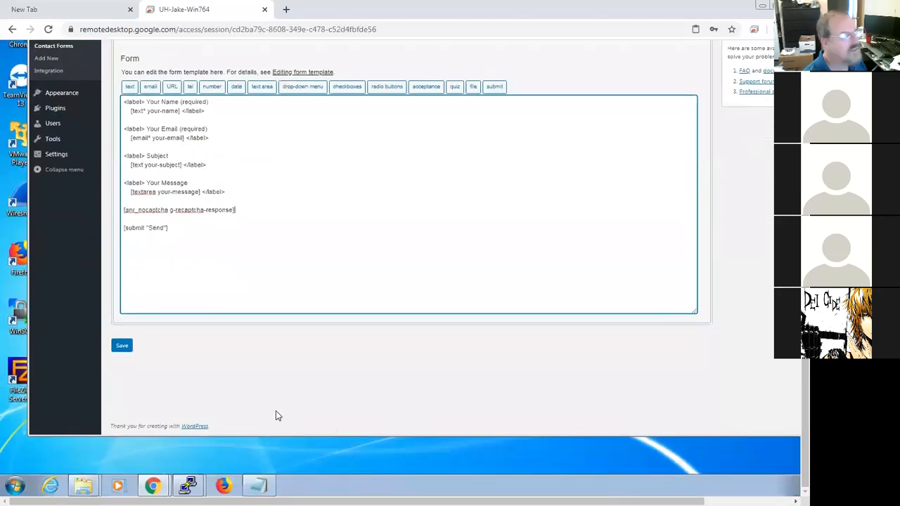
left_click(121, 347)
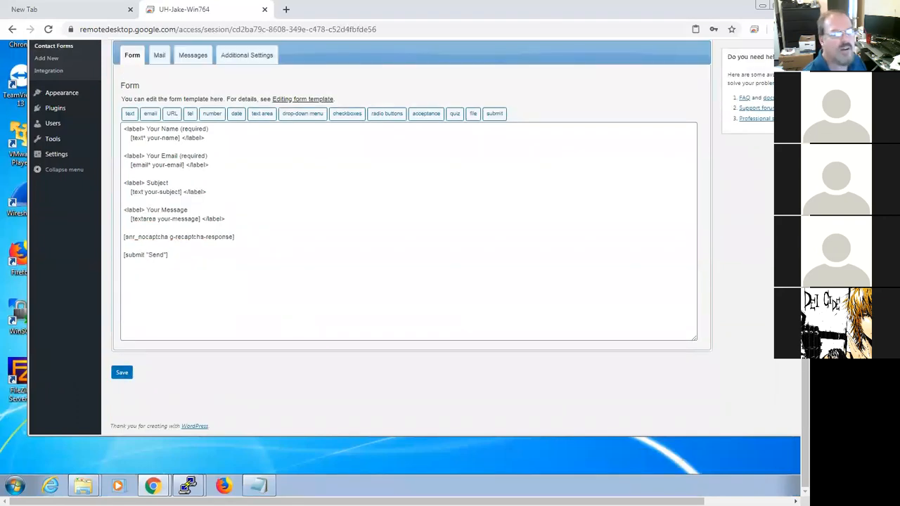
scroll(793, 396, "up", 1)
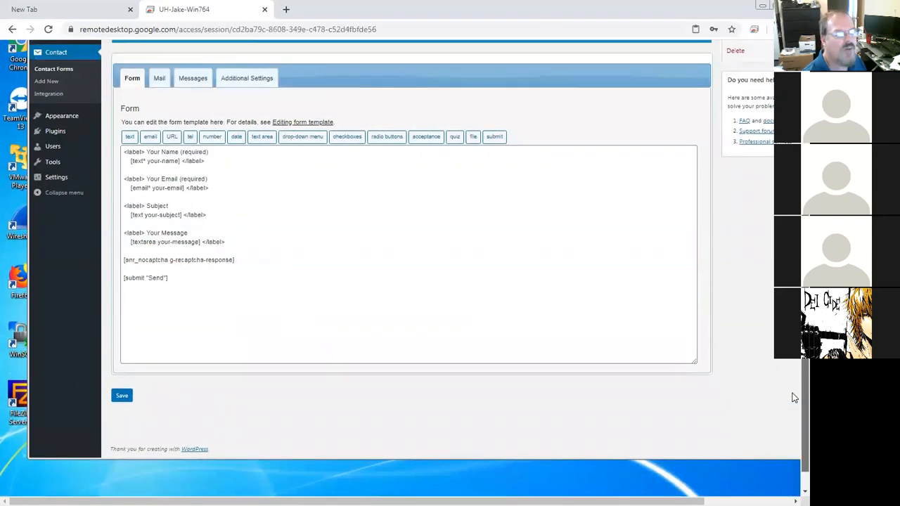
scroll(793, 386, "up", 2)
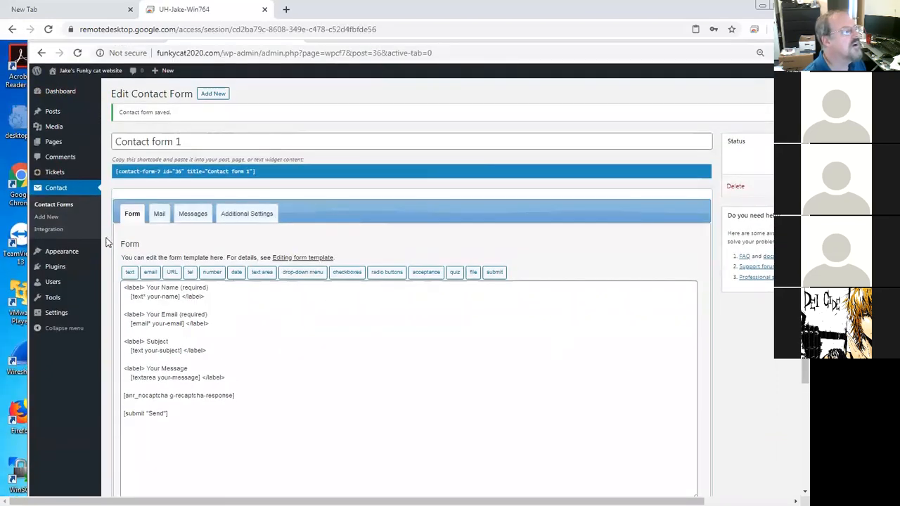
Step: Review the Really Simple CAPTCHA plugin's description and installation details from the installed plugins list
left_click(55, 204)
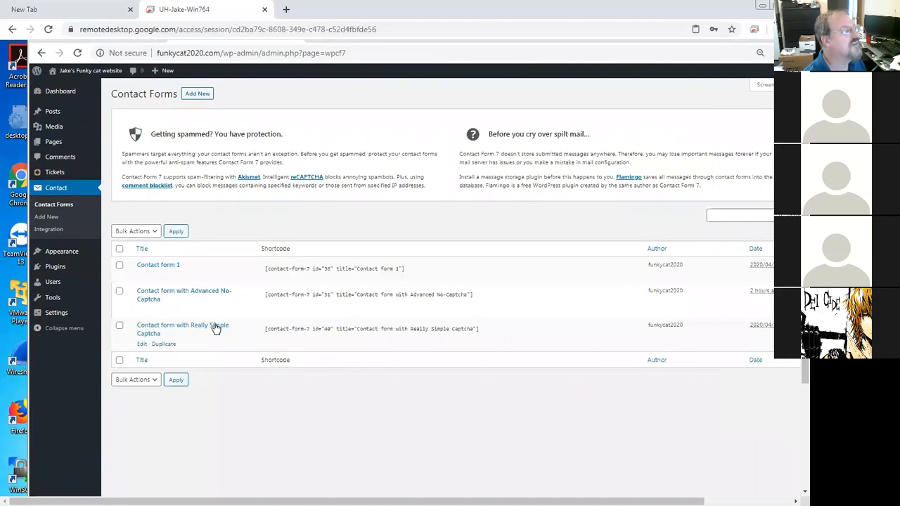
left_click(55, 265)
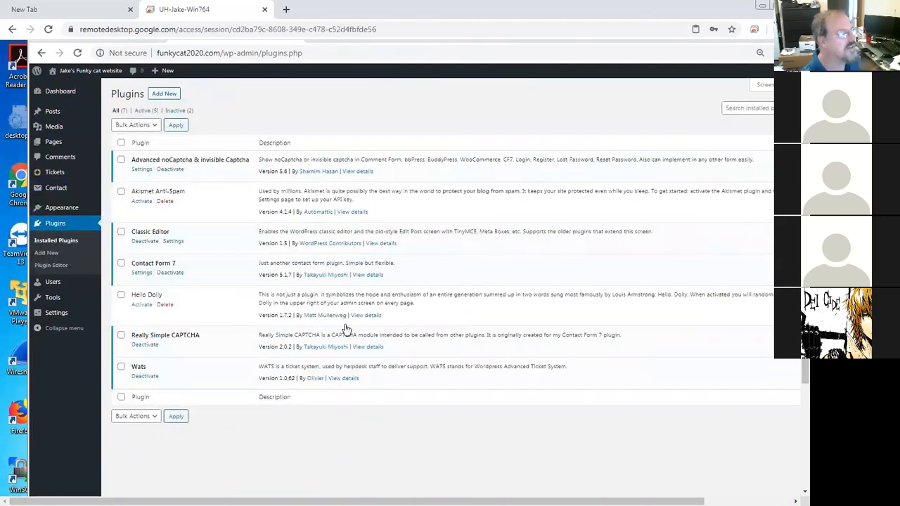
left_click(375, 348)
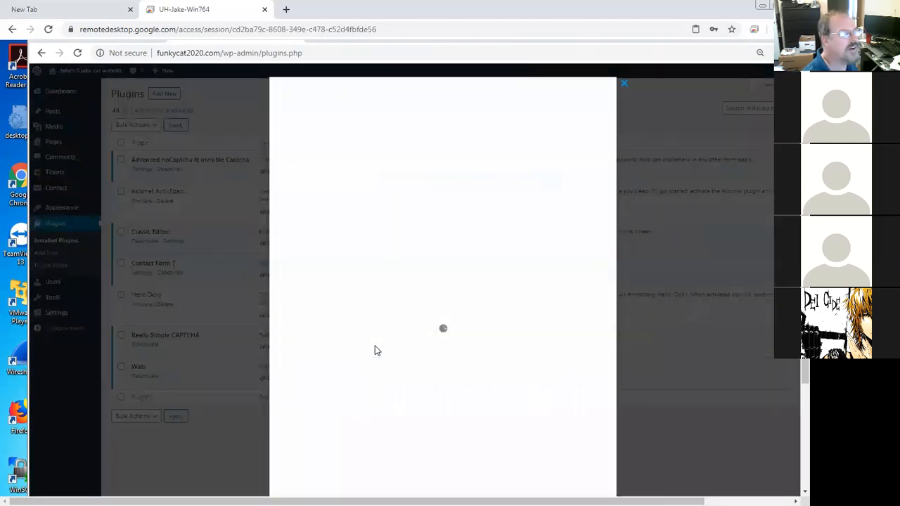
scroll(471, 341, "down", 5)
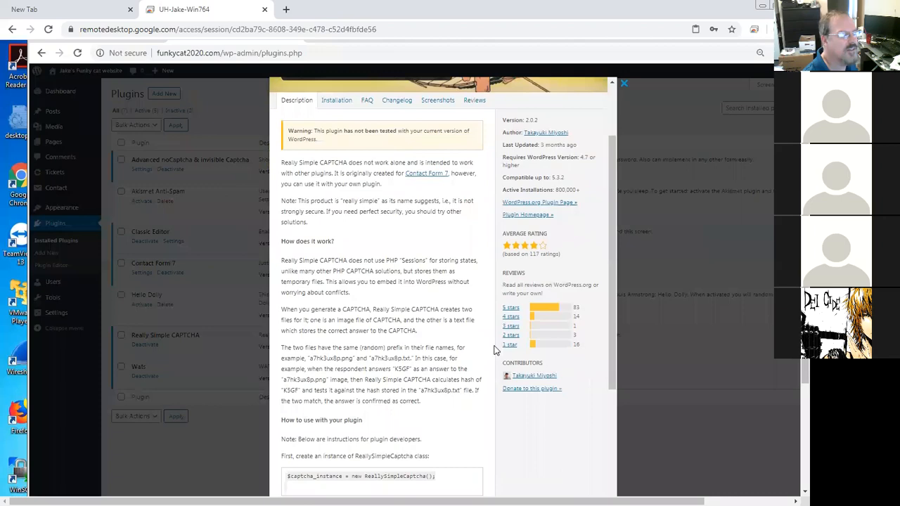
scroll(478, 365, "down", 1)
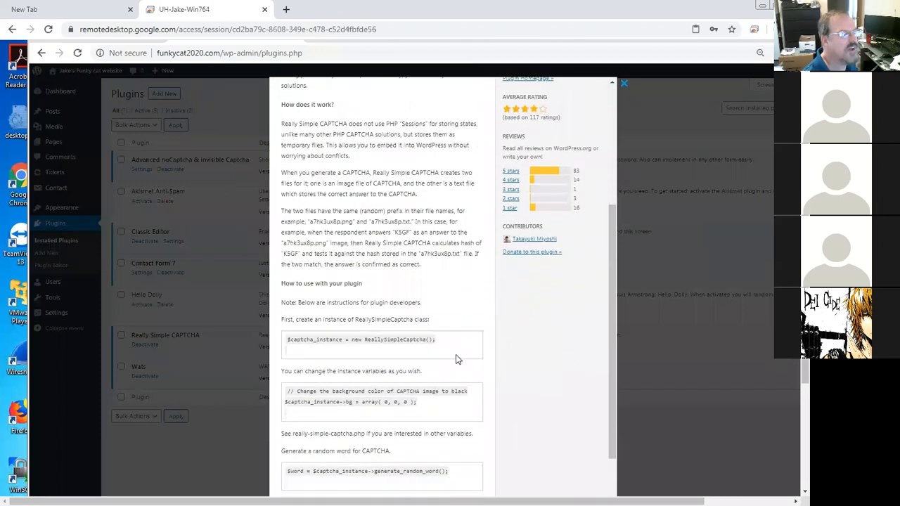
scroll(455, 359, "down", 4)
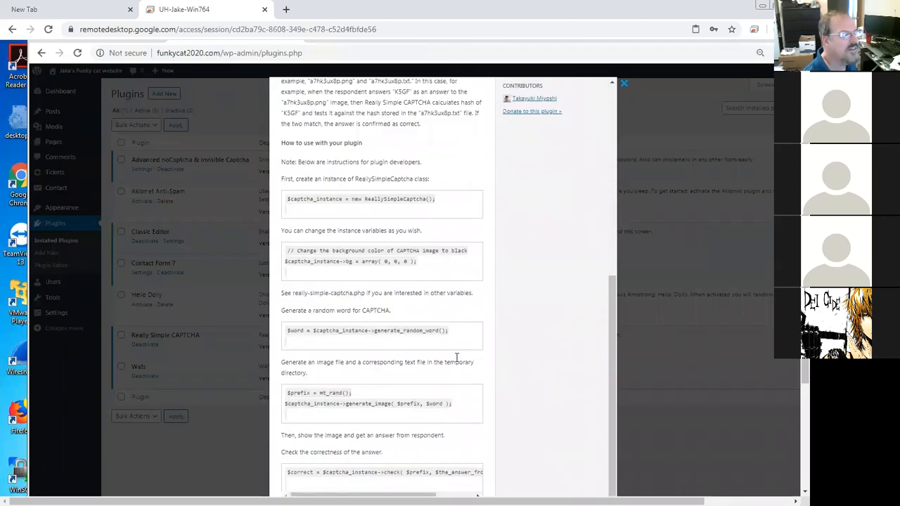
scroll(458, 363, "down", 2)
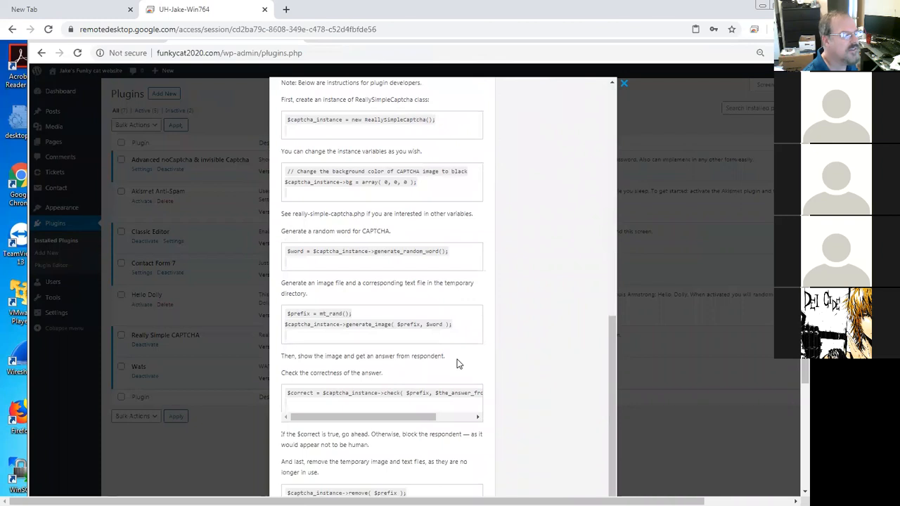
scroll(607, 369, "up", 2)
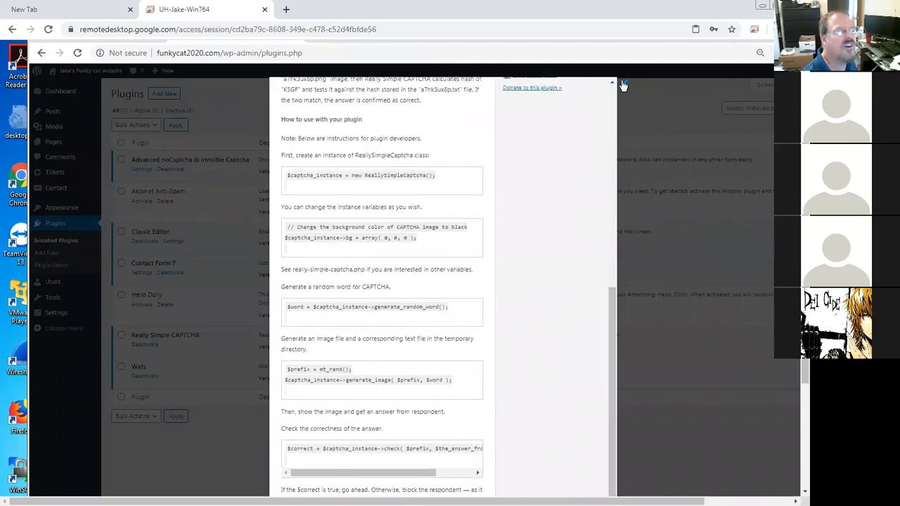
scroll(601, 159, "up", 1)
scroll(601, 159, "up", 10)
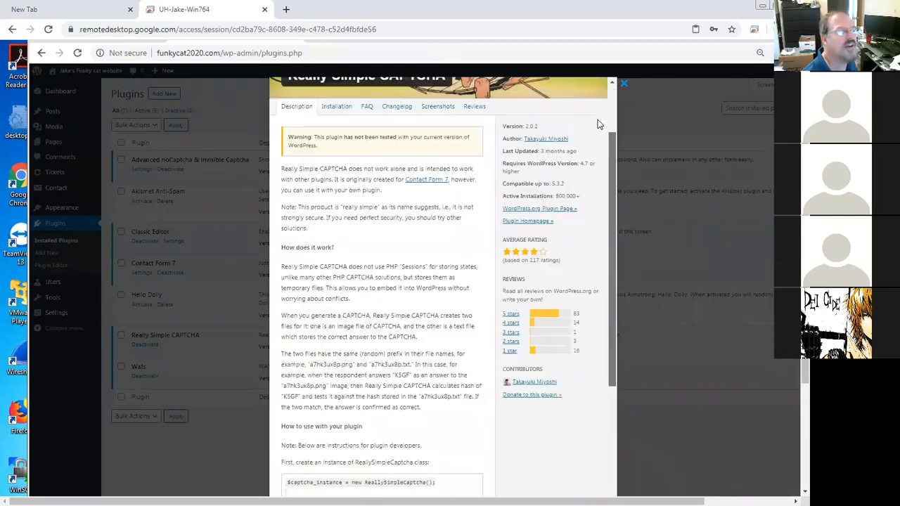
left_click(337, 197)
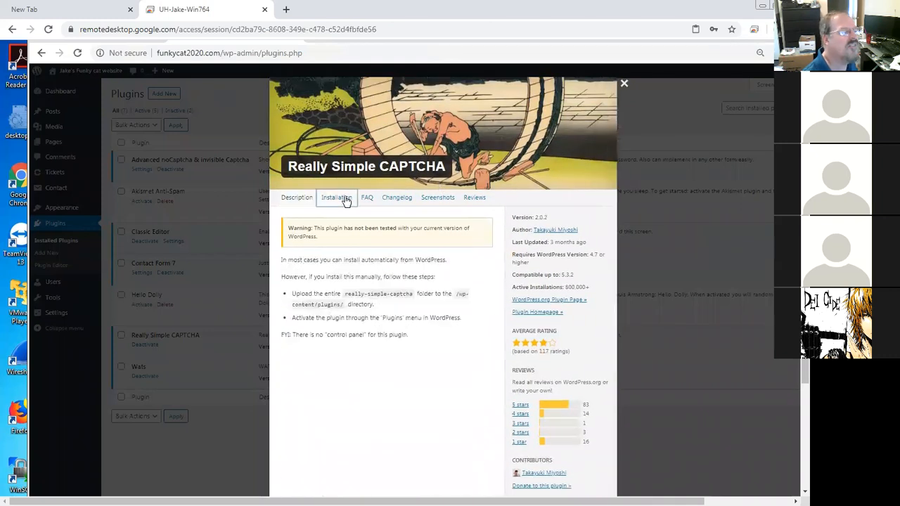
left_click(624, 83)
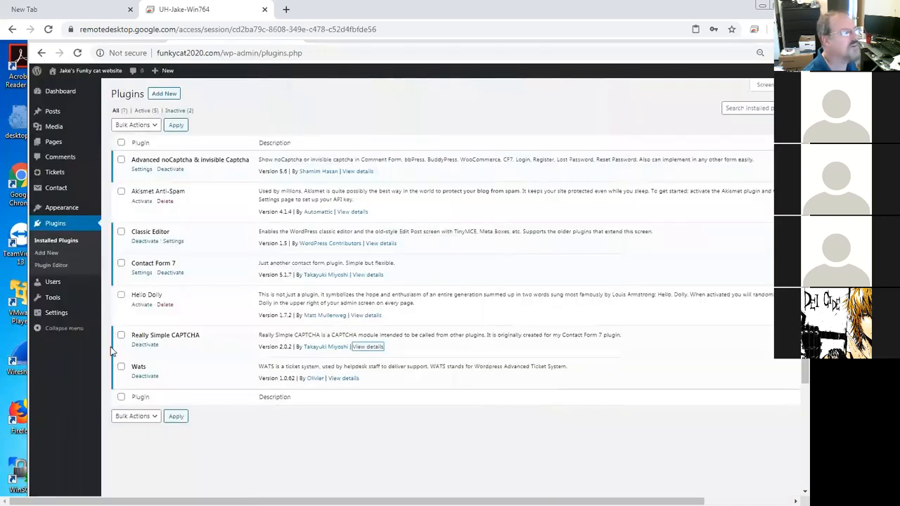
Step: Open the Contact form with Really Simple Captcha for editing and examine its captcha tag lines
mouse_move(62, 184)
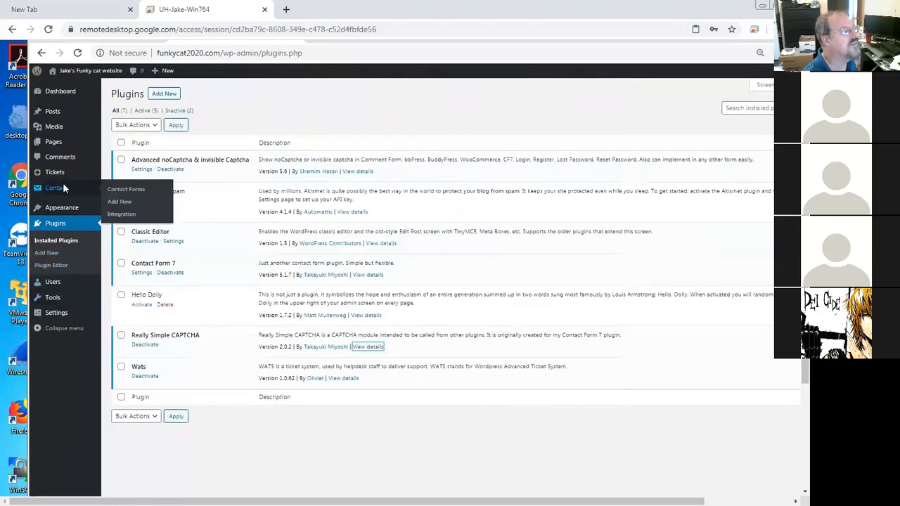
left_click(128, 190)
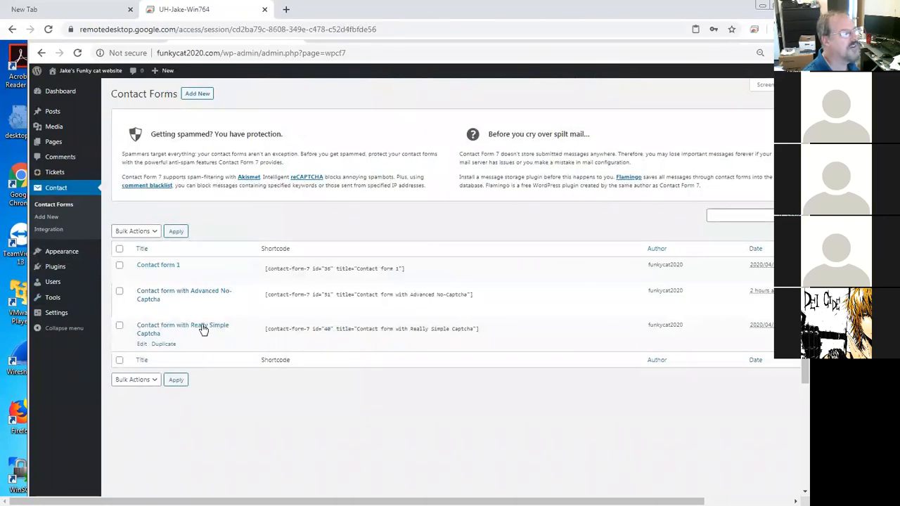
left_click(142, 345)
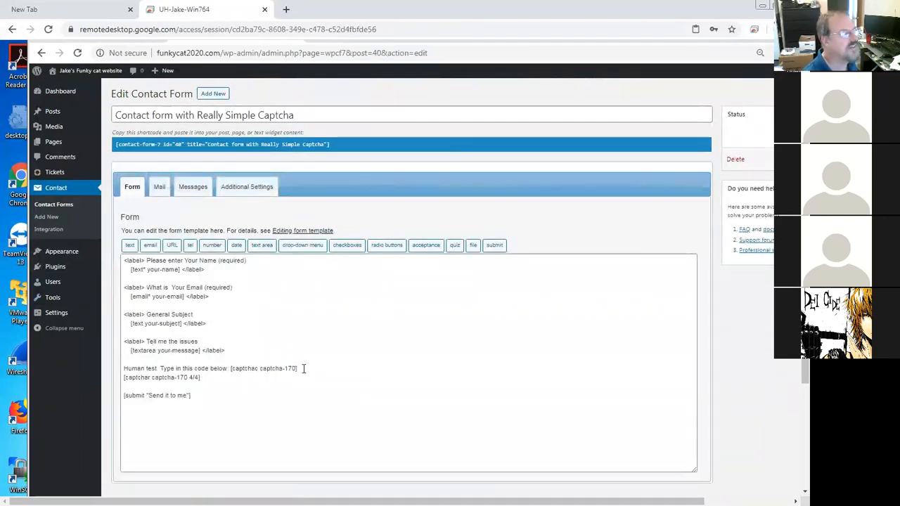
left_click_drag(200, 378, 124, 368)
left_click(230, 377)
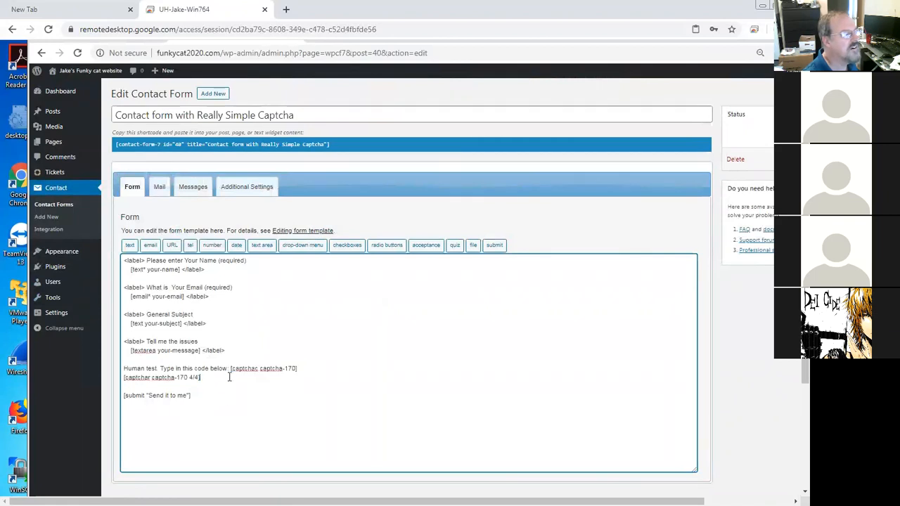
left_click_drag(230, 369, 238, 374)
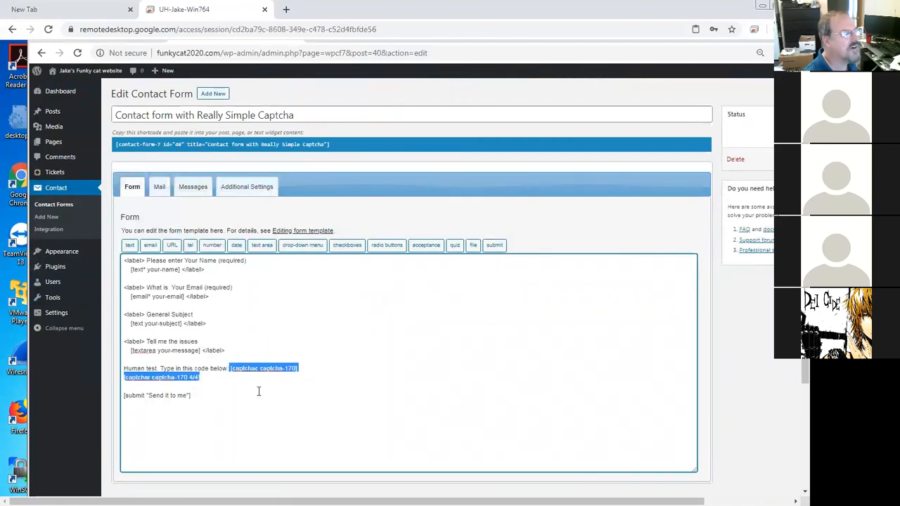
left_click(227, 368)
left_click_drag(227, 368, 142, 366)
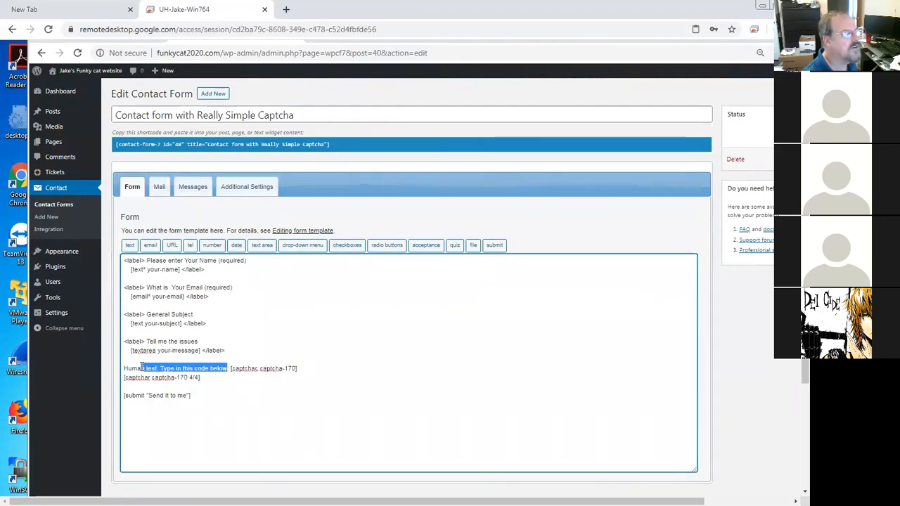
left_click(227, 368)
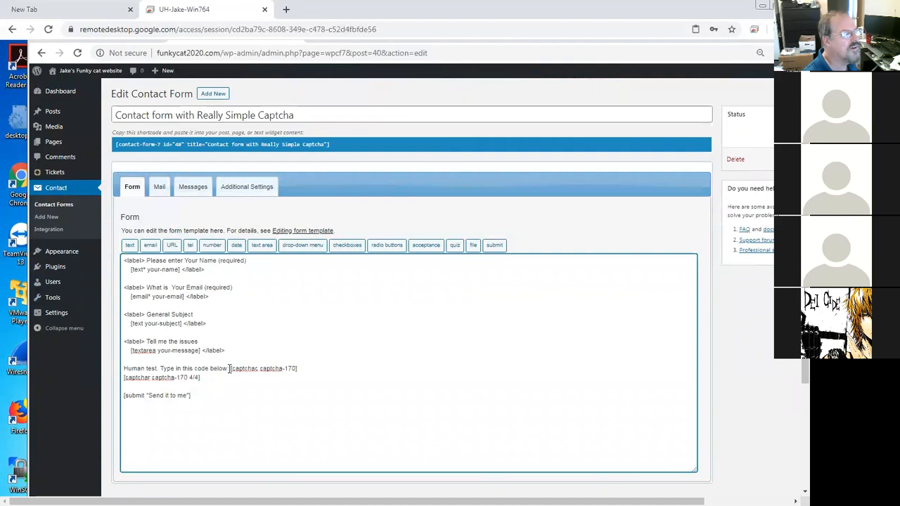
key("shift+Down")
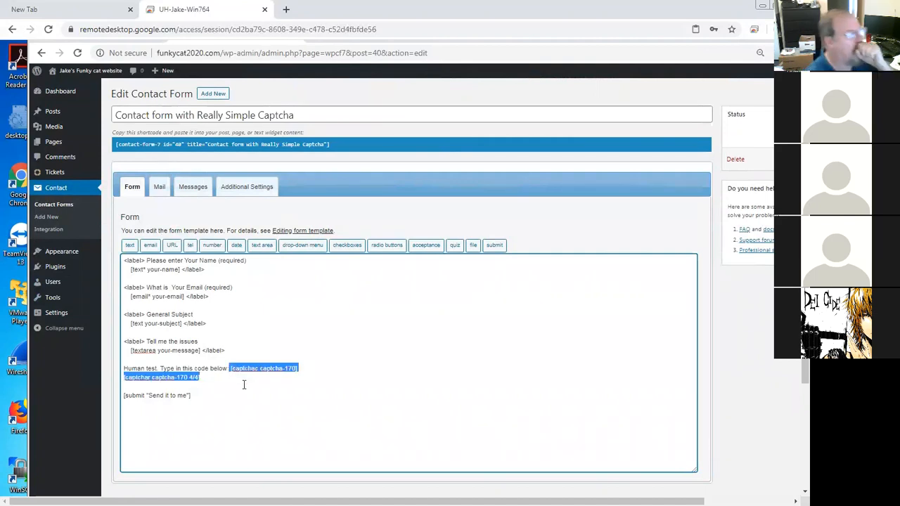
left_click(244, 385)
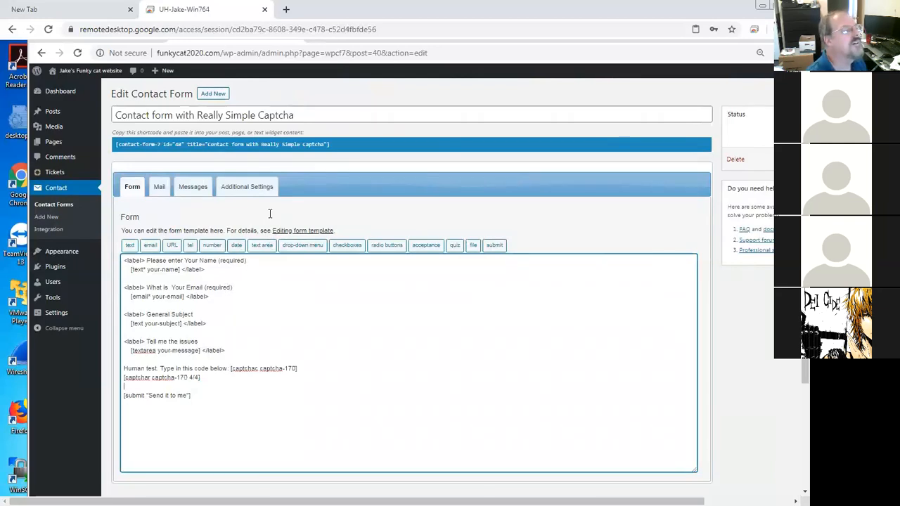
Step: Select the shortcode of the Contact form with Really Simple Captcha
left_click(325, 144)
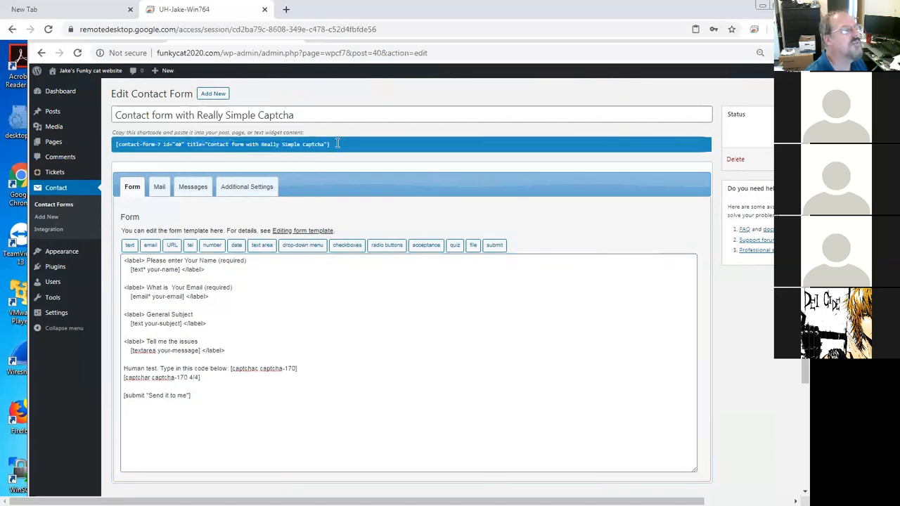
right_click(291, 144)
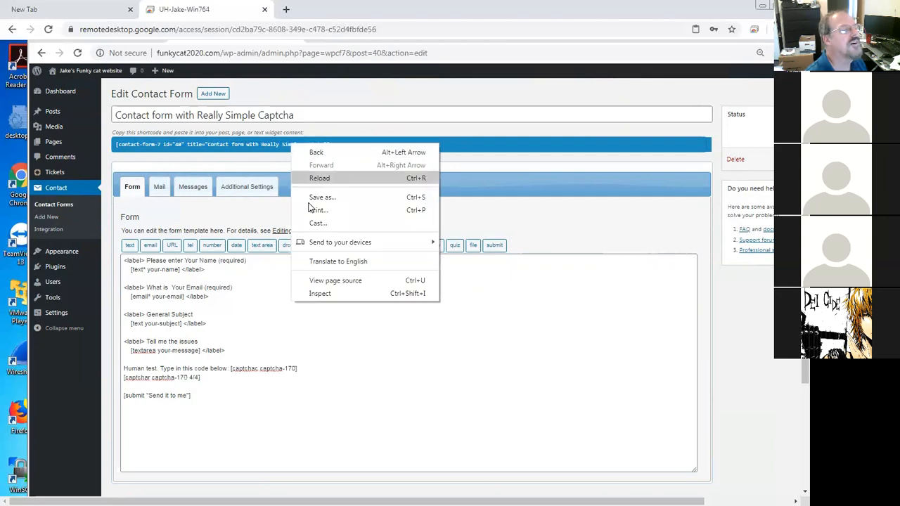
left_click(236, 144)
left_click_drag(330, 144, 117, 145)
key("ctrl+c")
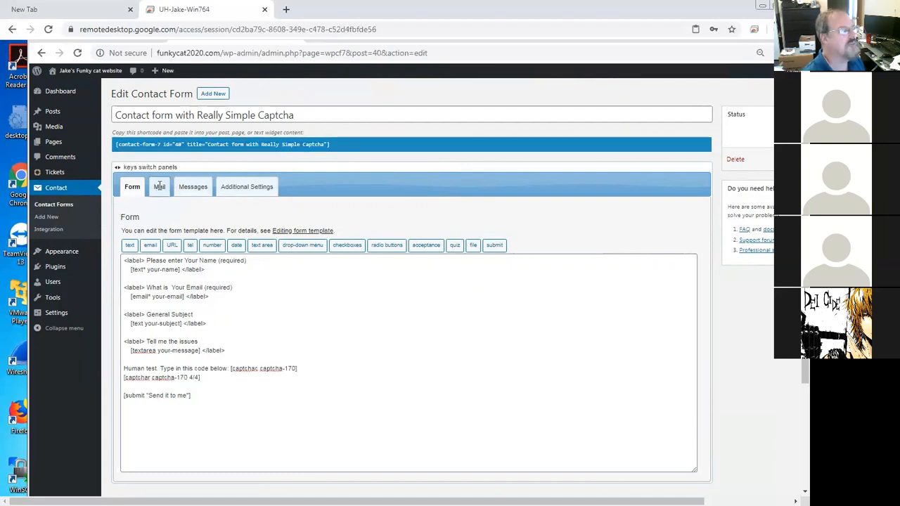
Step: Look through the form's Mail and Messages panels, returning to the Form panel
left_click(159, 188)
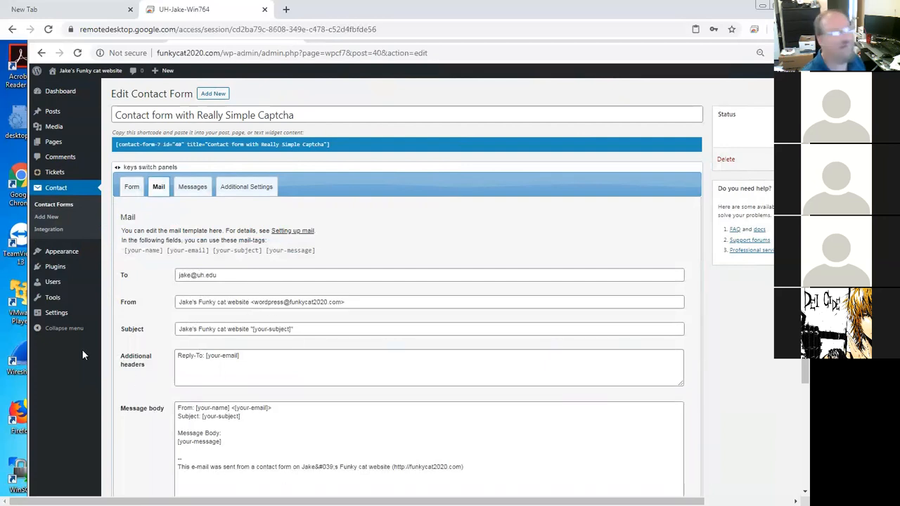
left_click(192, 187)
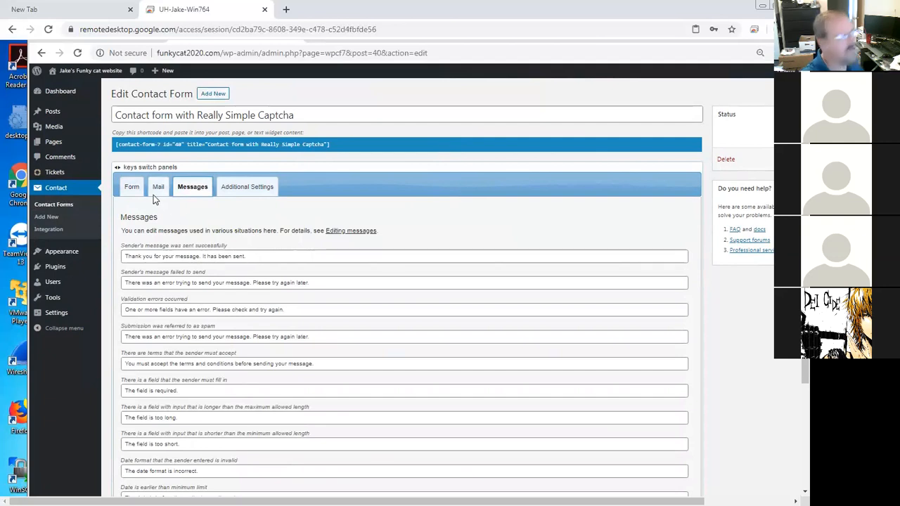
left_click(132, 187)
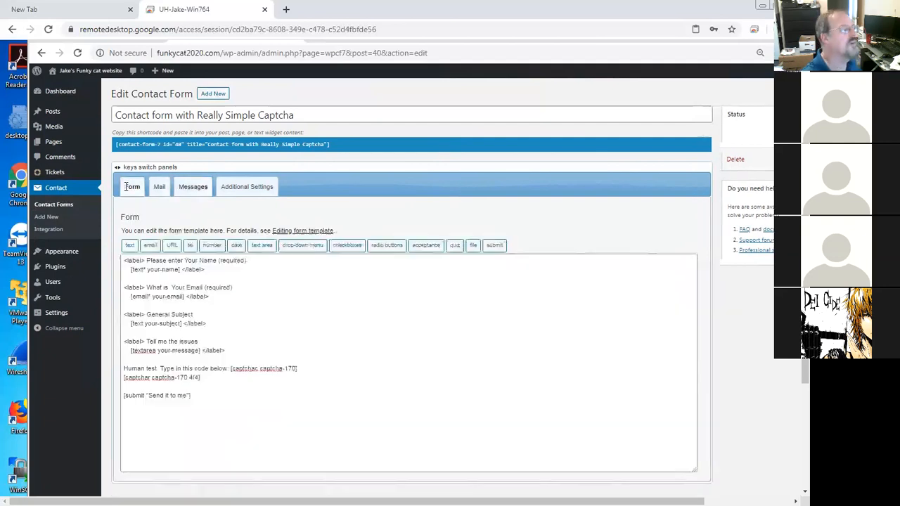
Step: Replace the Contact Me page's shortcode with the Really Simple Captcha form shortcode and update the page
left_click(58, 146)
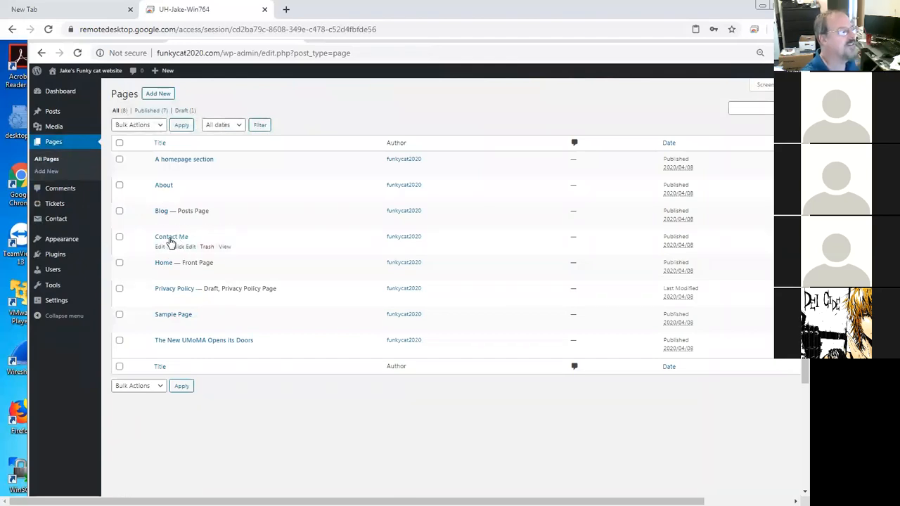
left_click(160, 246)
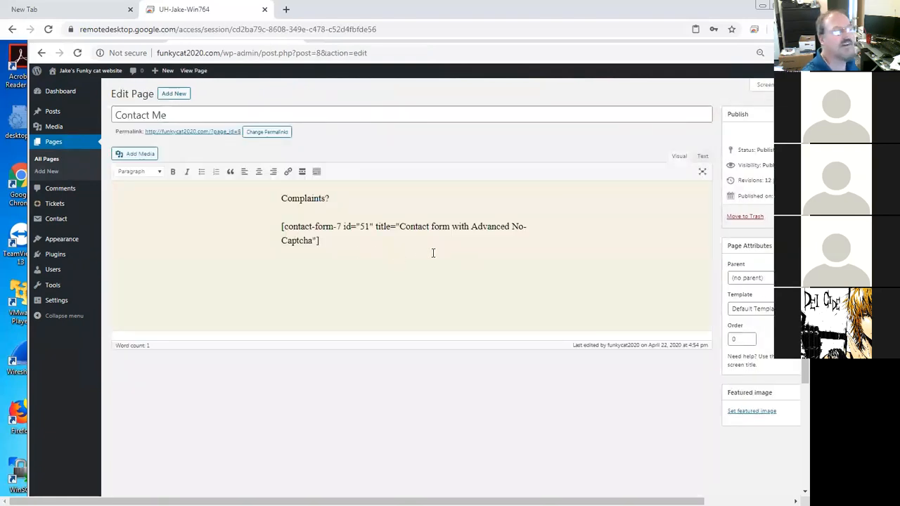
left_click_drag(333, 242, 265, 220)
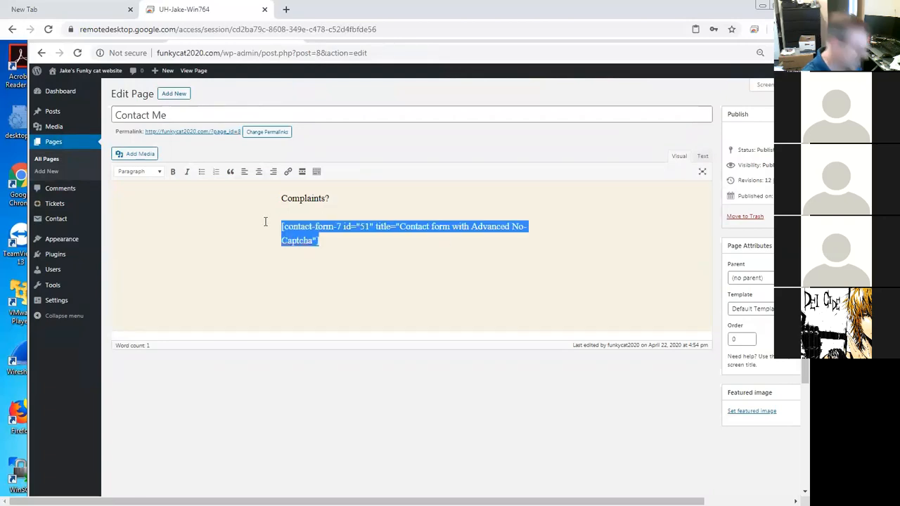
key("ctrl+v")
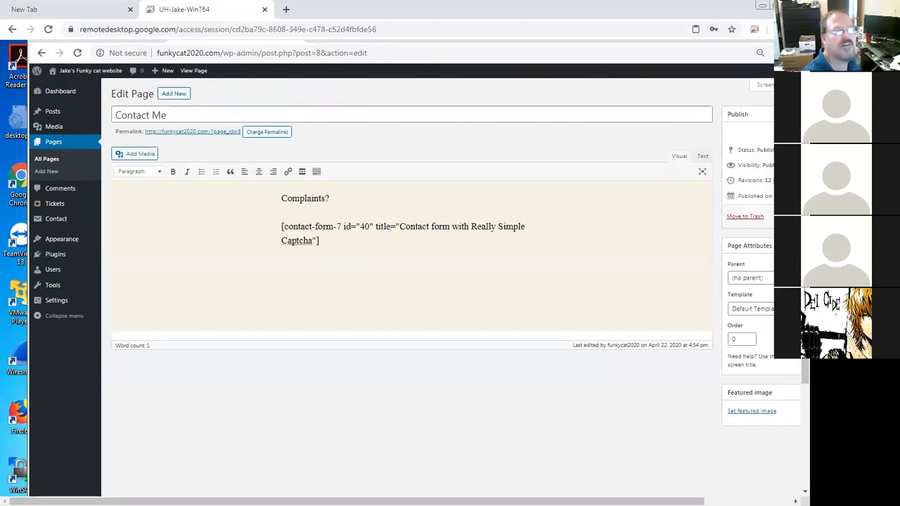
left_click_drag(626, 501, 724, 501)
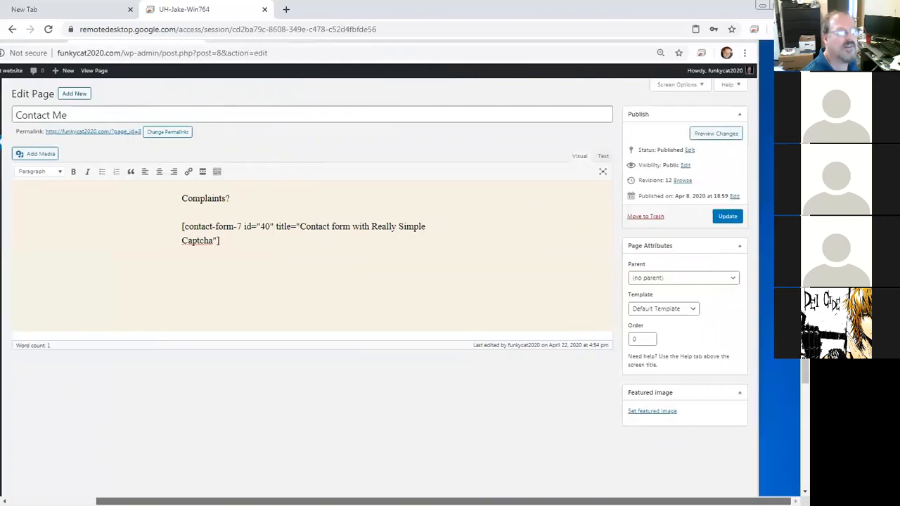
left_click(727, 217)
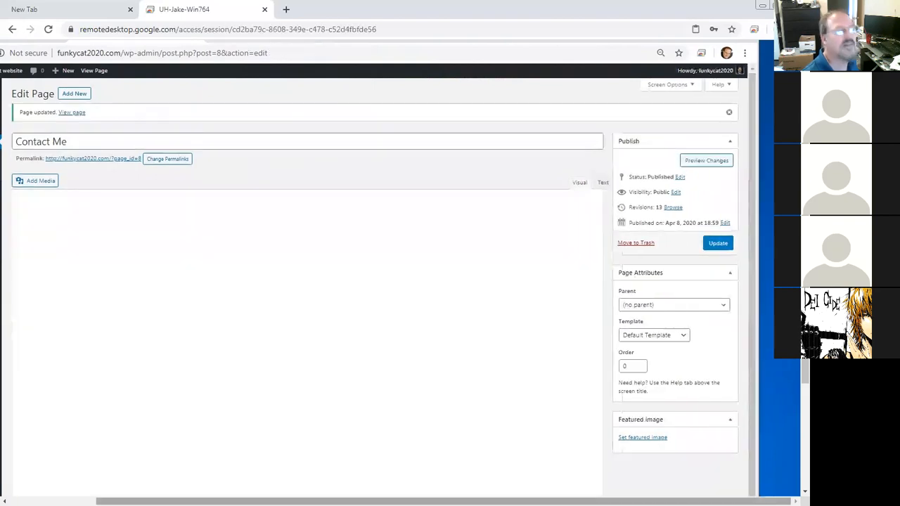
Step: Copy the Contact Me page's permalink and open it in a new browser tab
left_click_drag(302, 501, 210, 501)
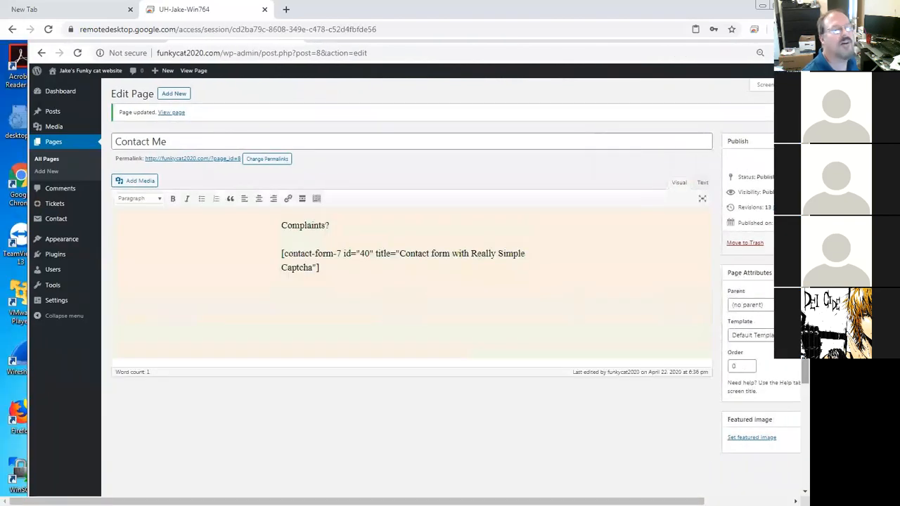
left_click_drag(805, 371, 805, 313)
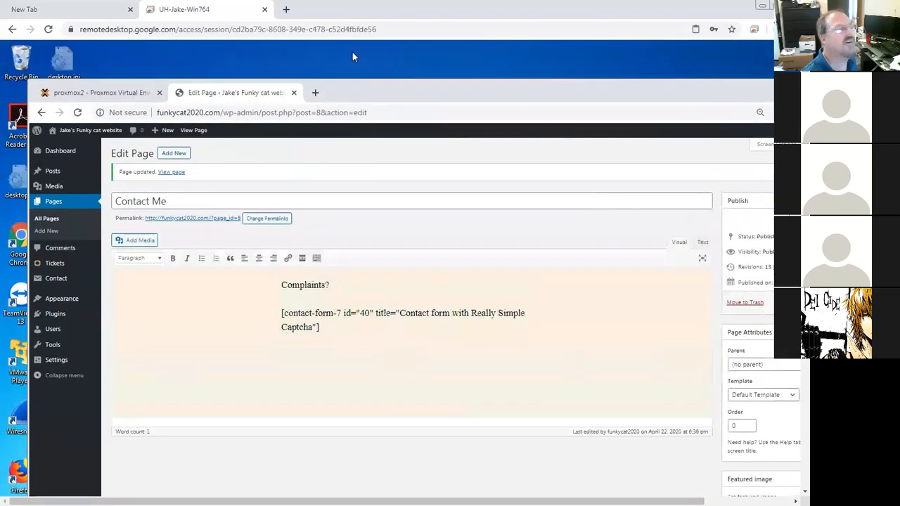
left_click(315, 93)
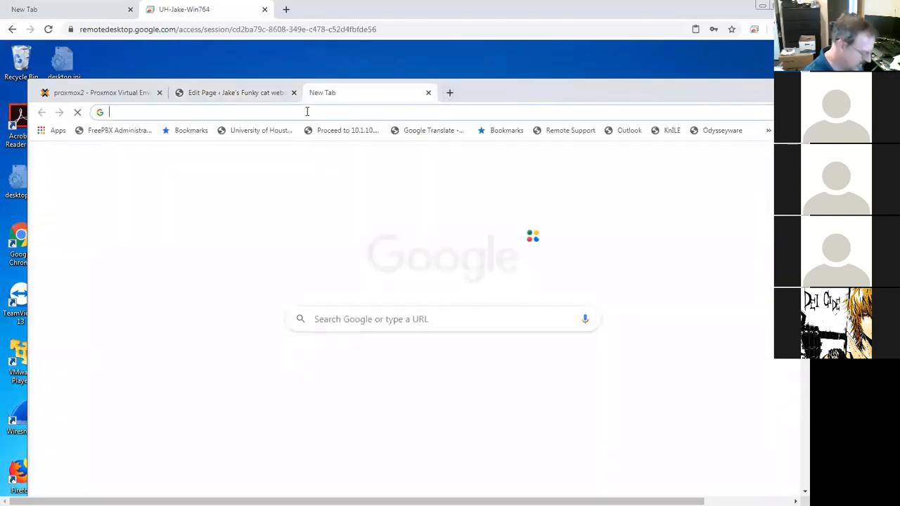
type("funk")
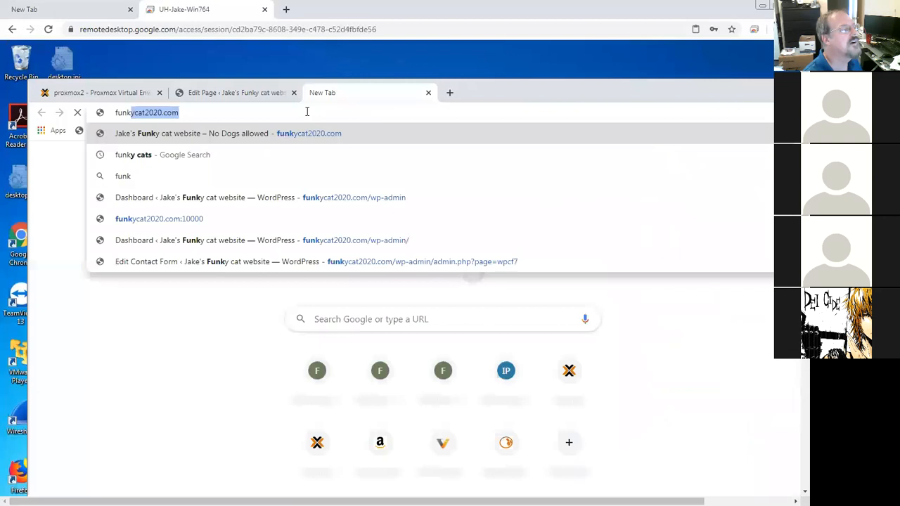
type("cat")
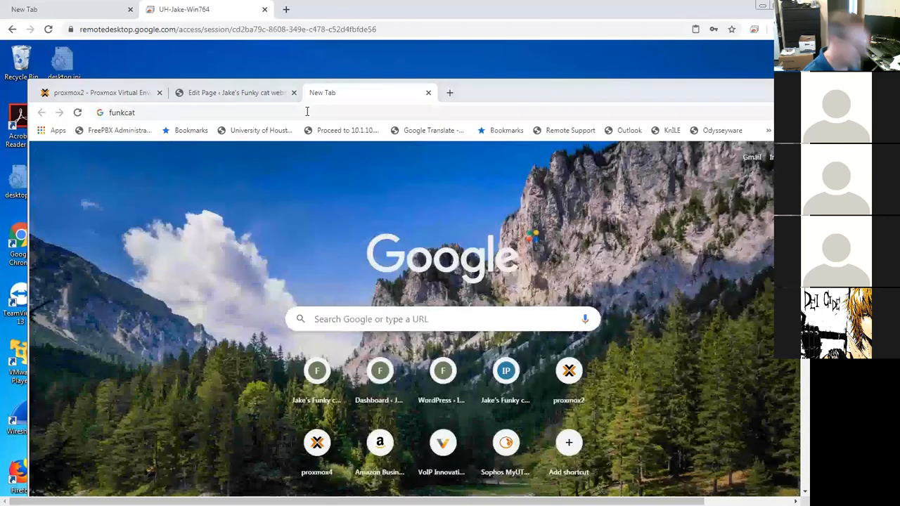
type("2020")
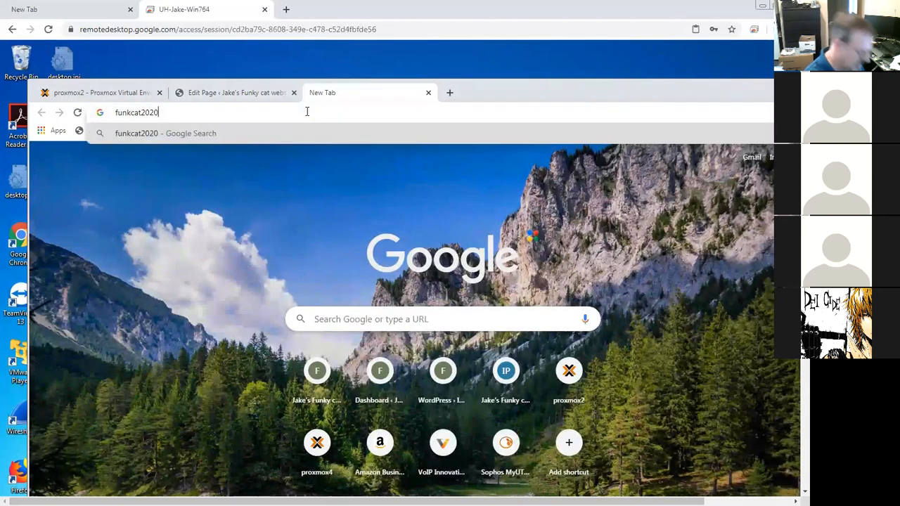
type(".com")
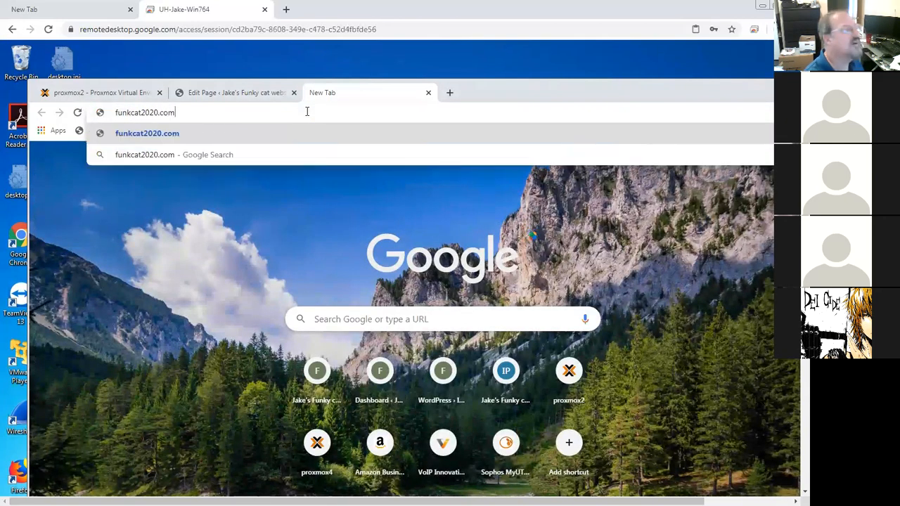
left_click(240, 96)
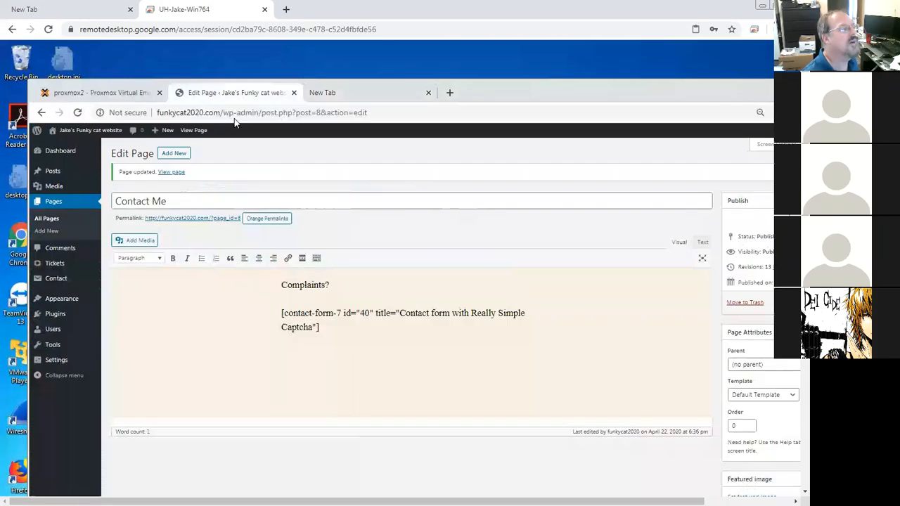
right_click(230, 218)
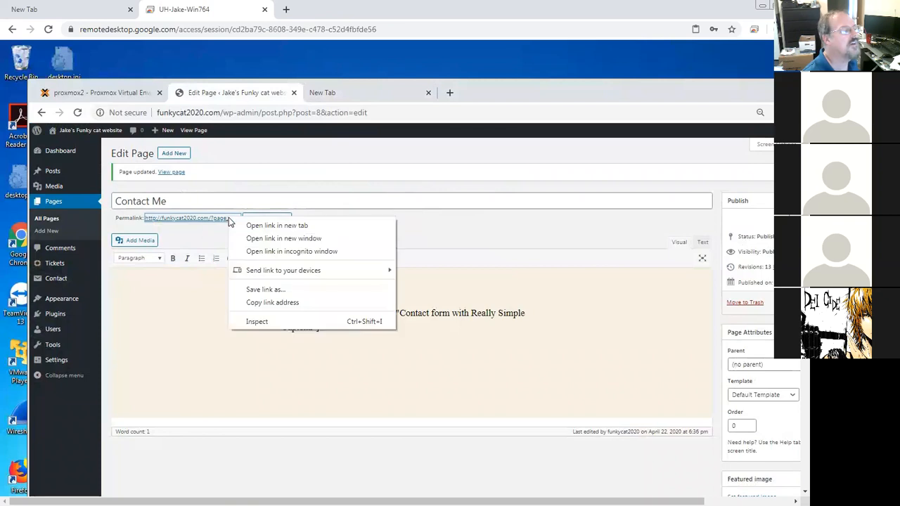
left_click(274, 302)
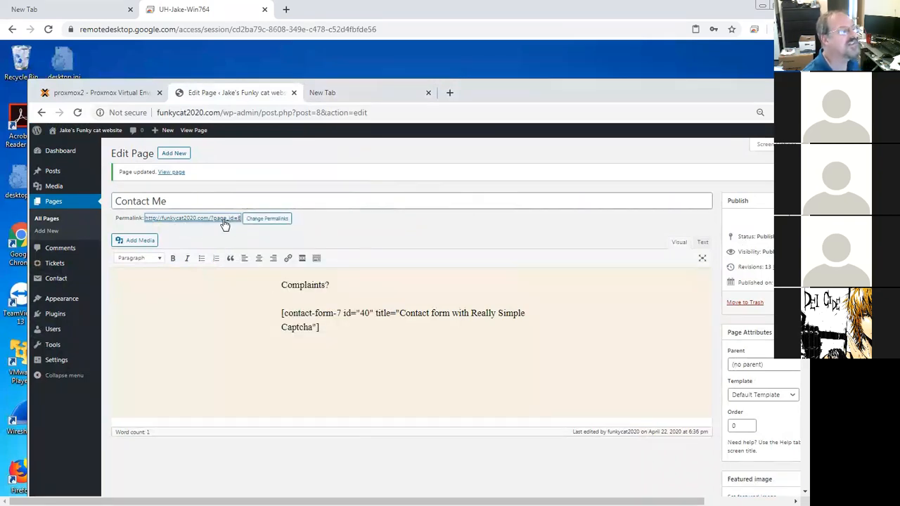
left_click(338, 92)
key("ctrl+a")
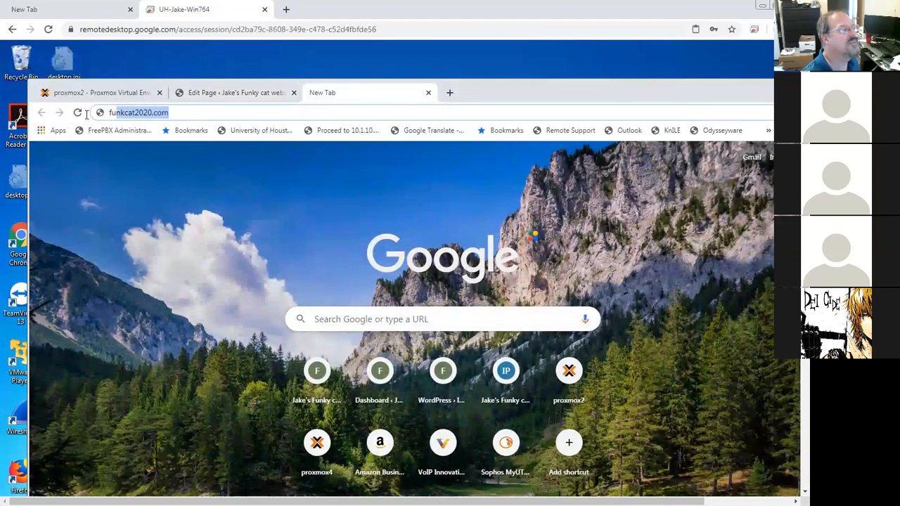
type("http://funkycat2020.com/?page_id=8")
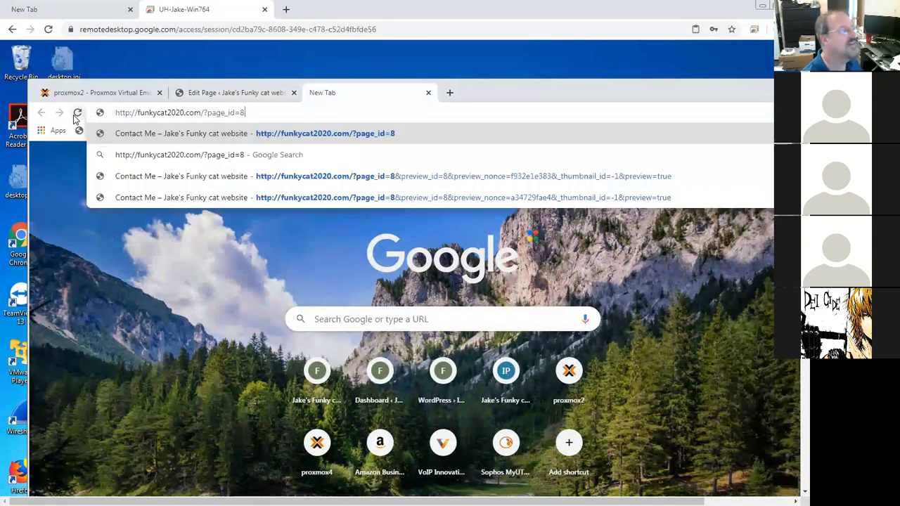
key("Return")
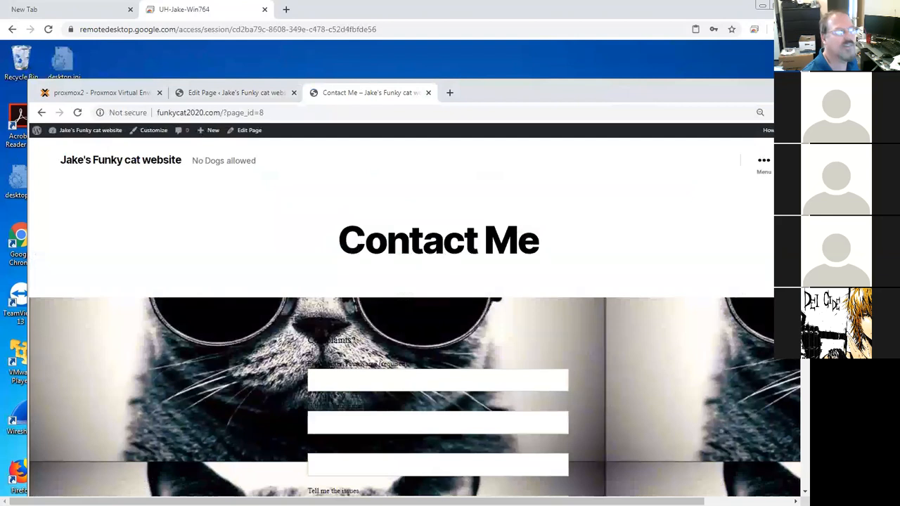
Step: Examine the live Contact Me form's labels and captcha section
scroll(378, 287, "down", 5)
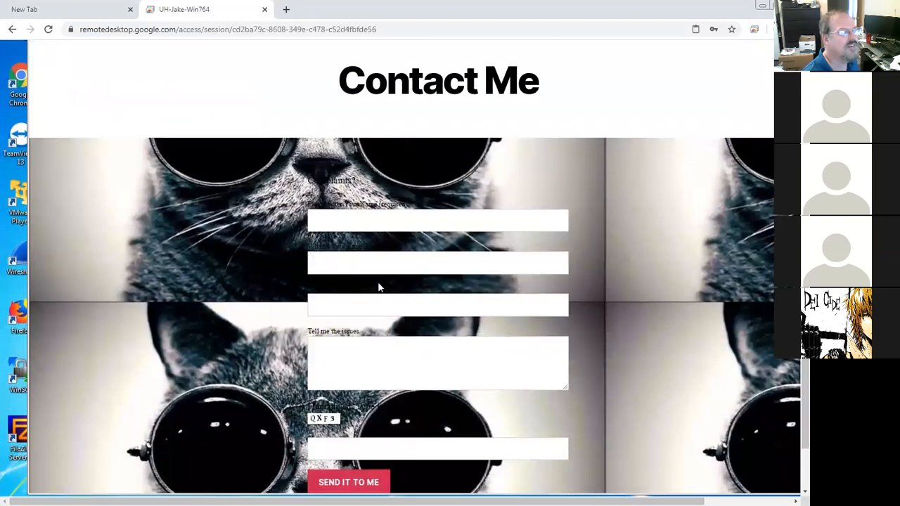
left_click_drag(356, 180, 308, 177)
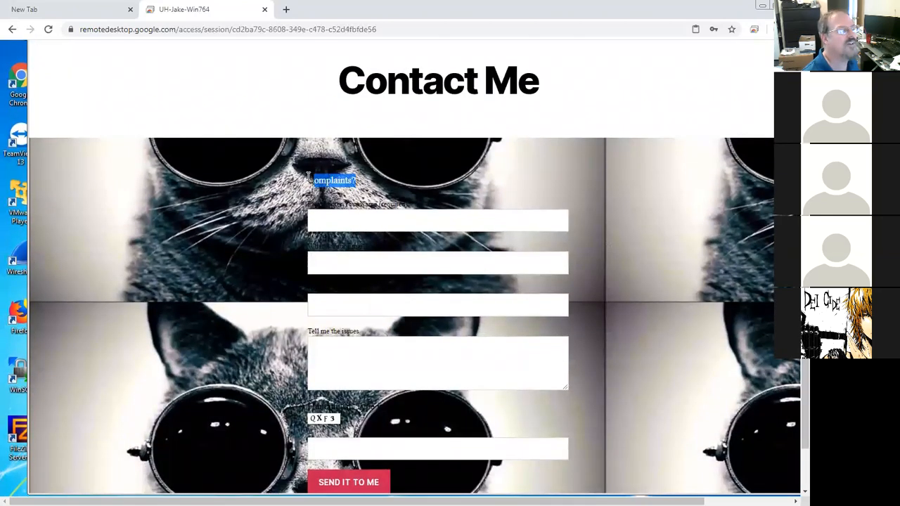
left_click_drag(411, 205, 353, 210)
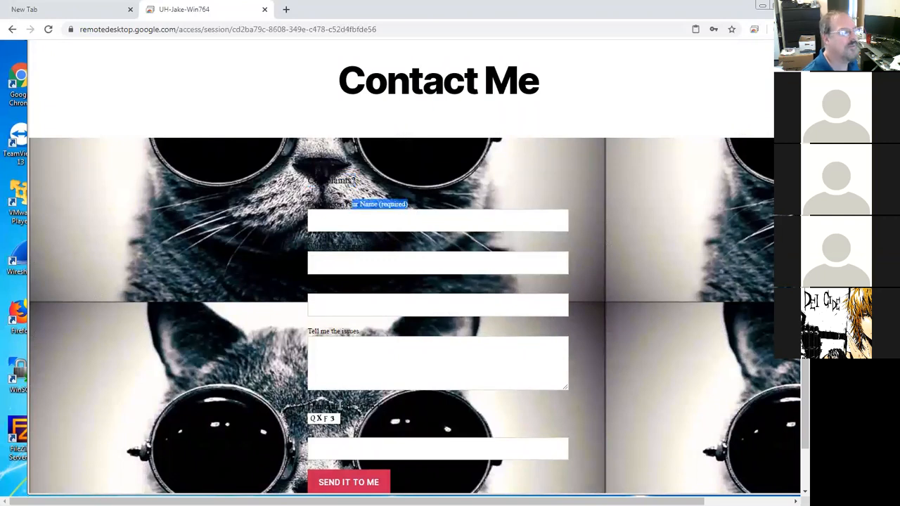
left_click_drag(307, 406, 458, 392)
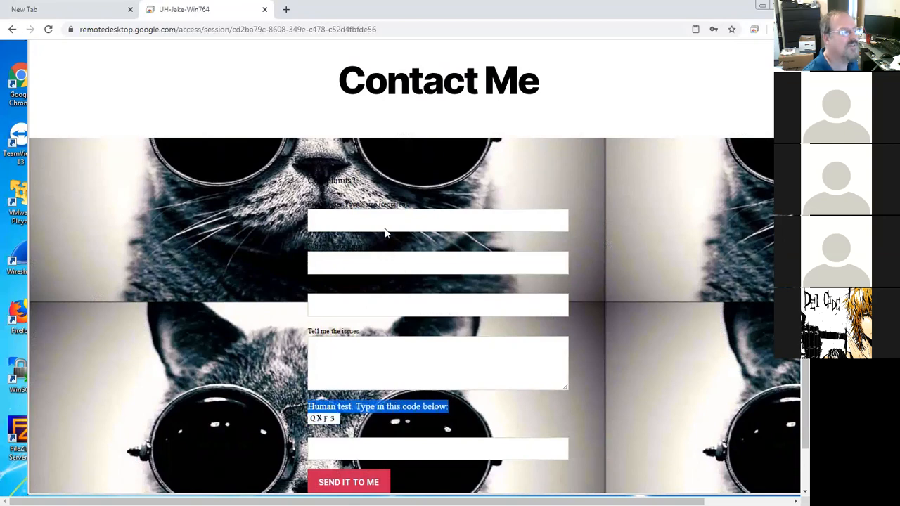
Step: Fill in the form's name and e-mail fields with the contact's name and e-mail address
left_click(385, 220)
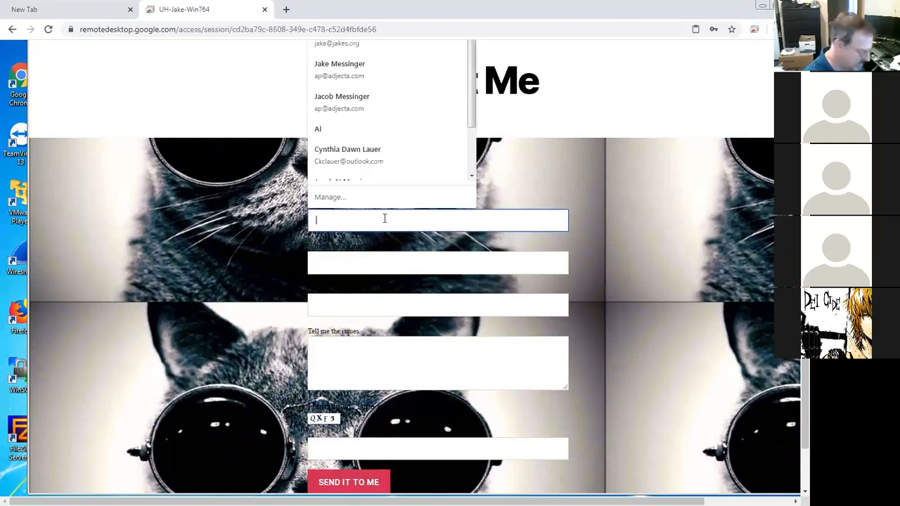
type("Jake")
key("Tab")
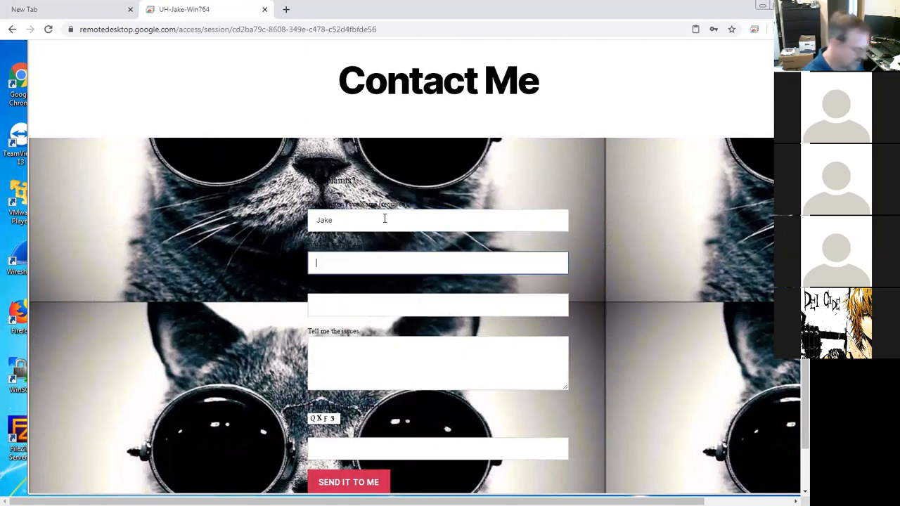
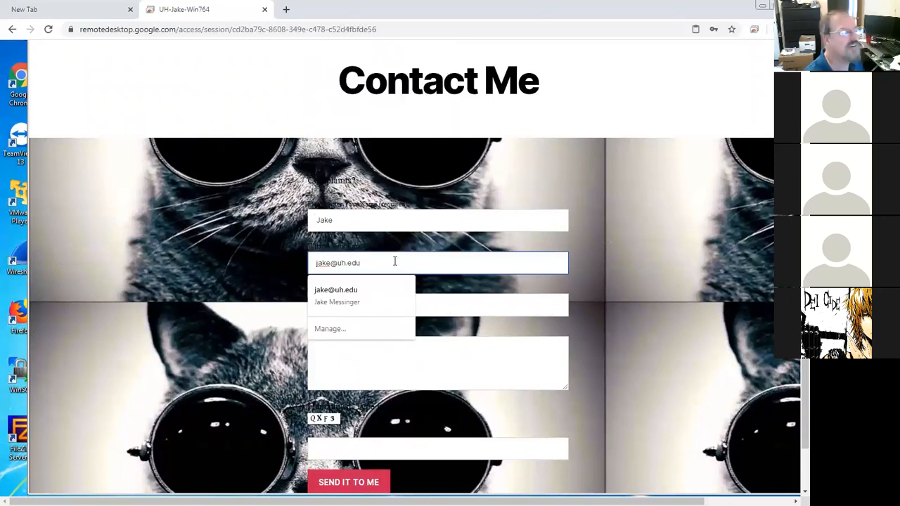
left_click(360, 296)
left_click(362, 304)
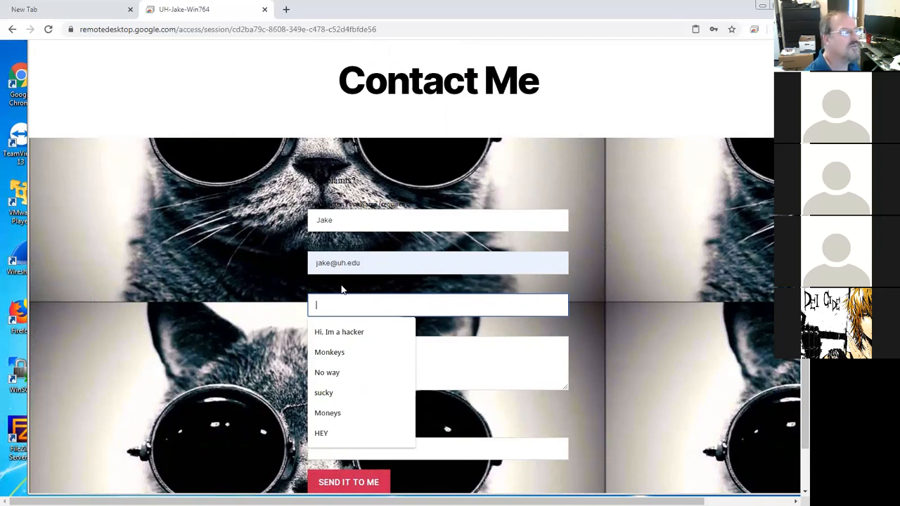
Step: Enter "This iste sucks!" in the General Subject field
left_click_drag(309, 289, 383, 308)
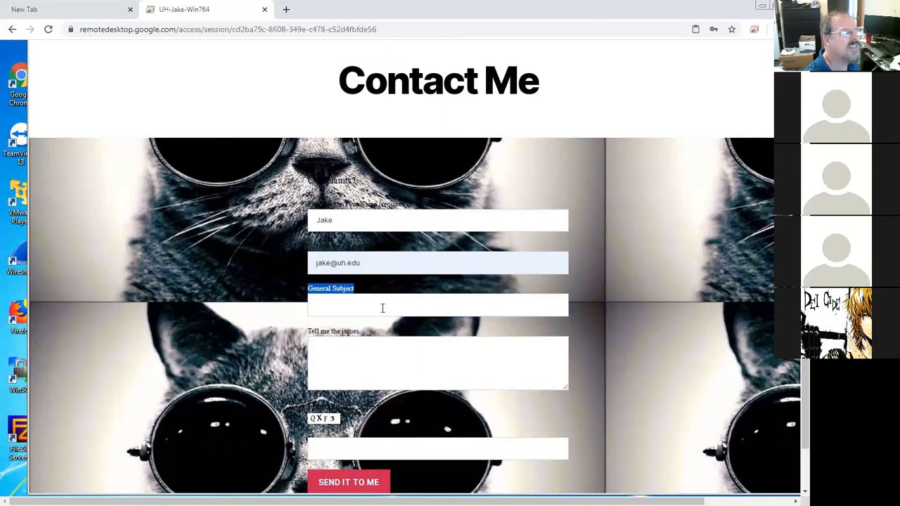
left_click(376, 307)
type("This iste sucks!")
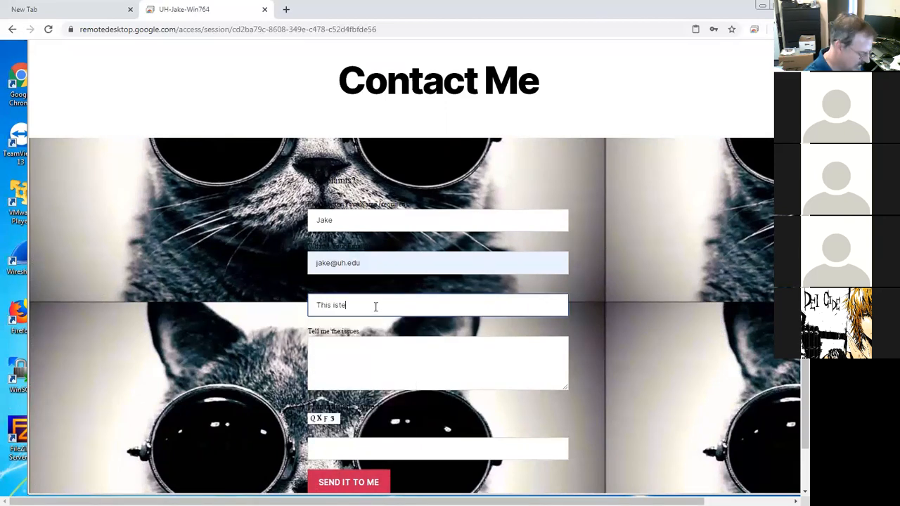
Step: Enter the message "You are a terrible website designer!" in the issues box
left_click(378, 343)
type("You are a terrible webs")
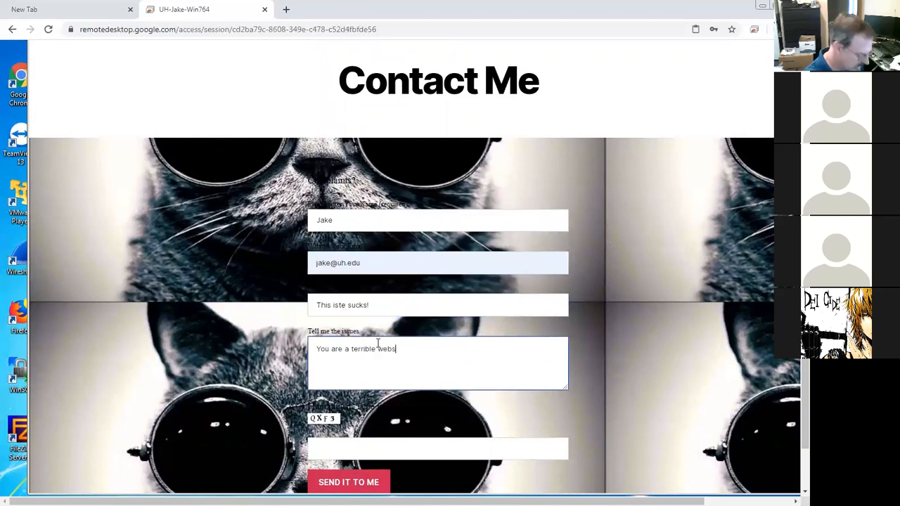
type("ite designer!")
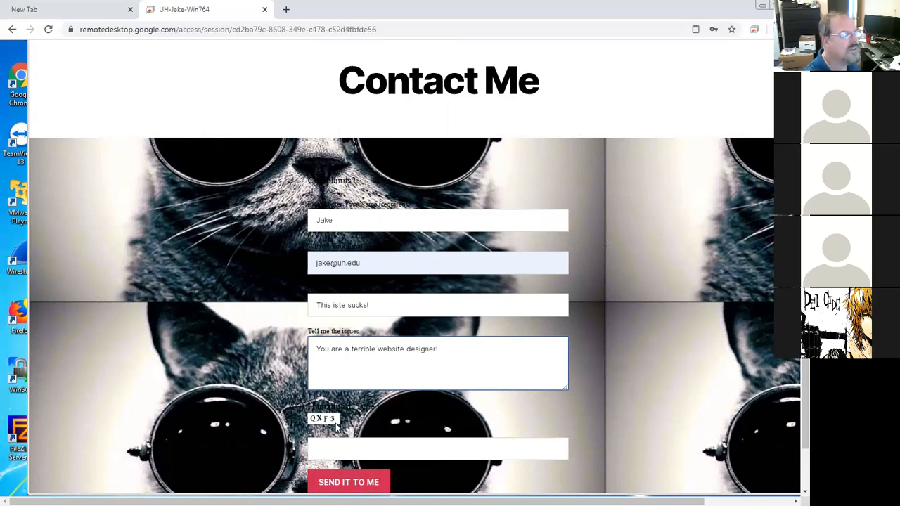
Step: Enter the displayed captcha characters QXF3 in the captcha field and send the Contact Me form
left_click(343, 450)
type("Q")
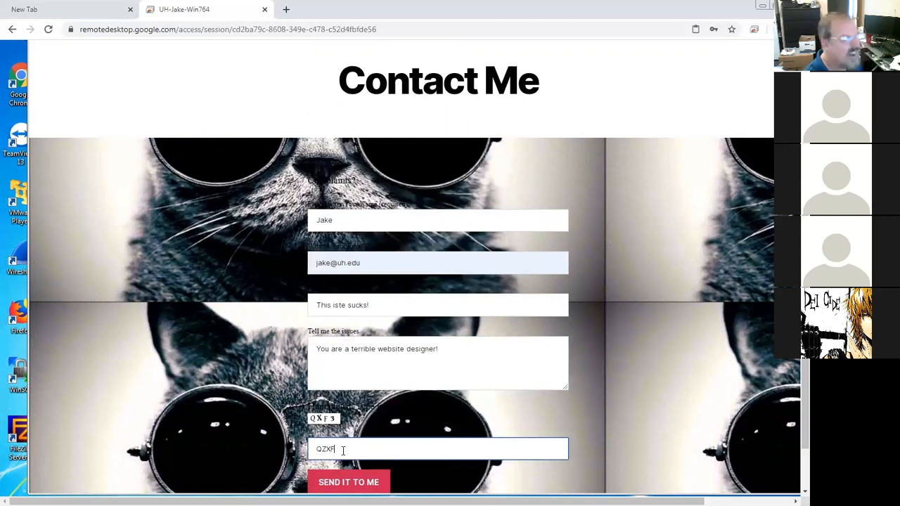
type("ZX")
key("BackSpace")
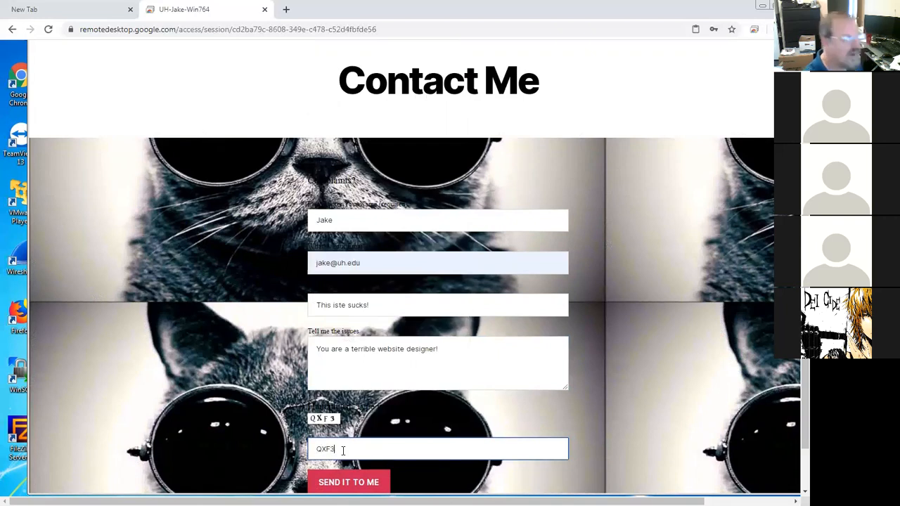
left_click(356, 484)
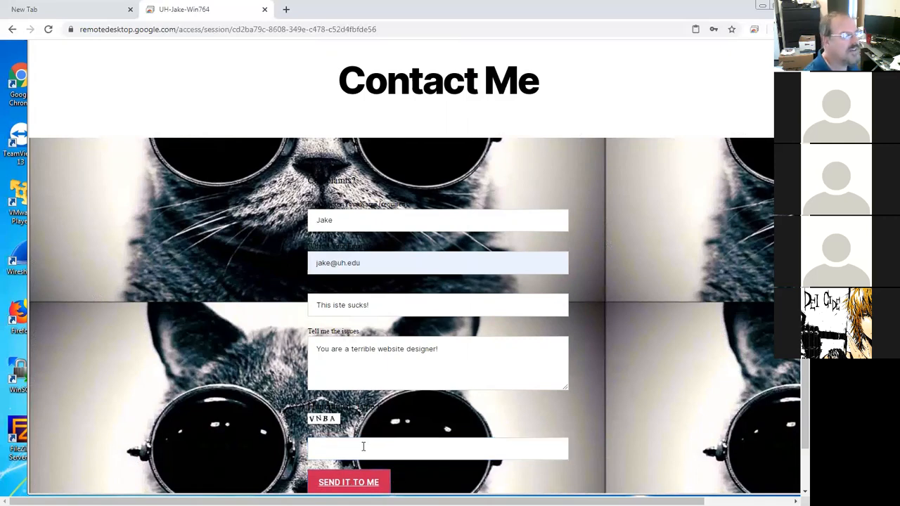
Step: Resend the form with the new captcha characters VNBA and highlight the error message below the send button
left_click(362, 445)
type("VNBA")
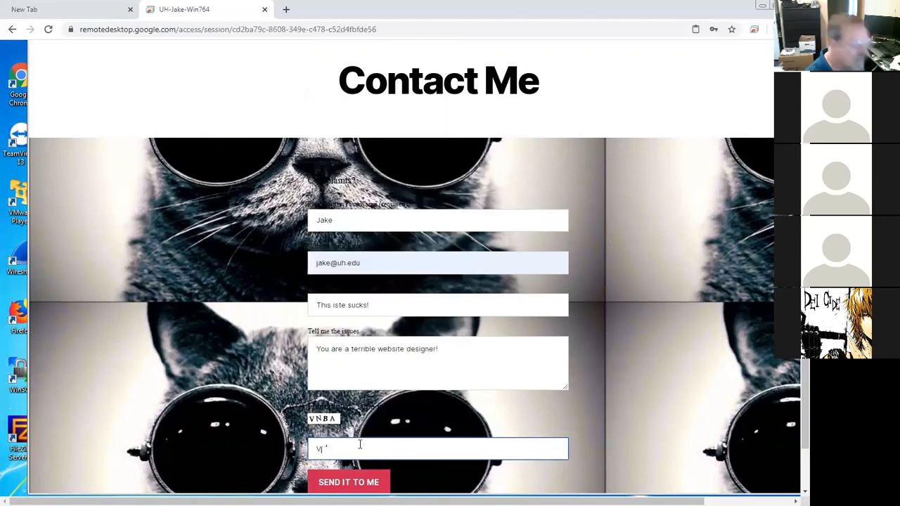
left_click(368, 480)
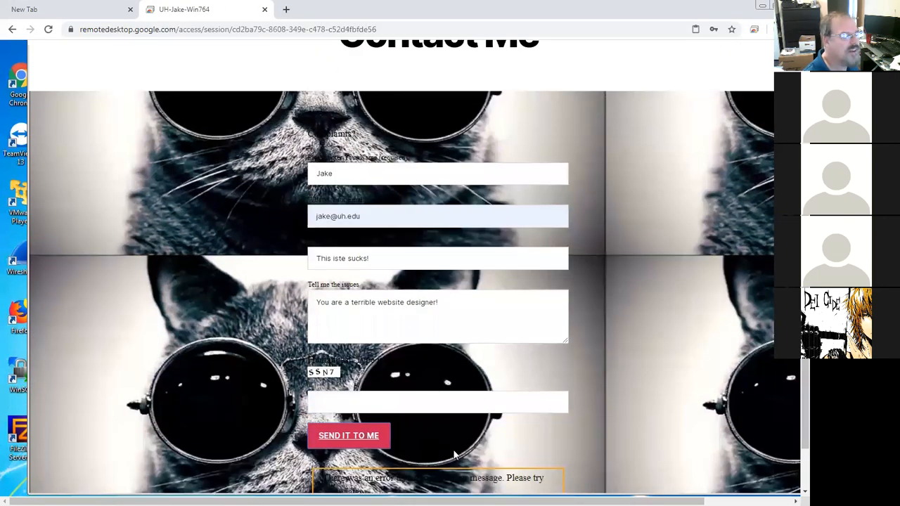
scroll(410, 461, "down", 2)
left_click_drag(322, 431, 514, 448)
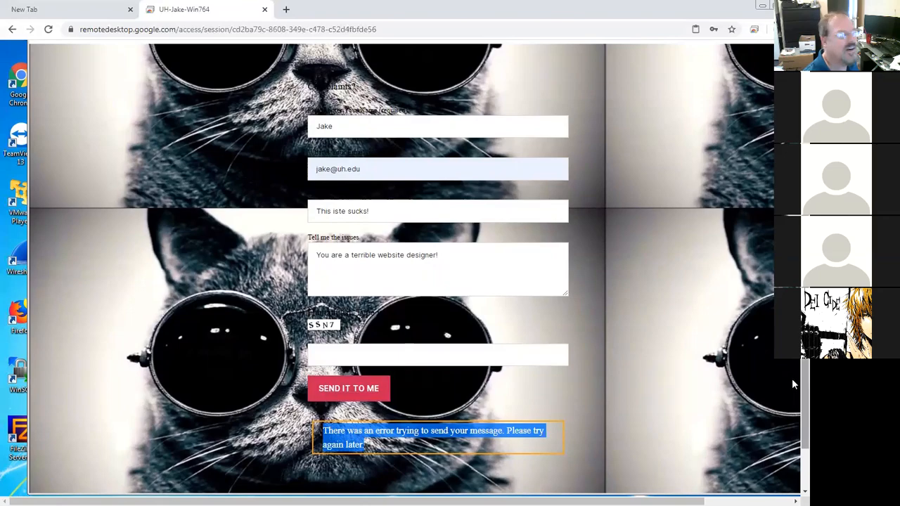
Step: Resend the form with the captcha characters SSN7 and highlight the error message below the send button
scroll(439, 333, "up", 1)
left_click(390, 366)
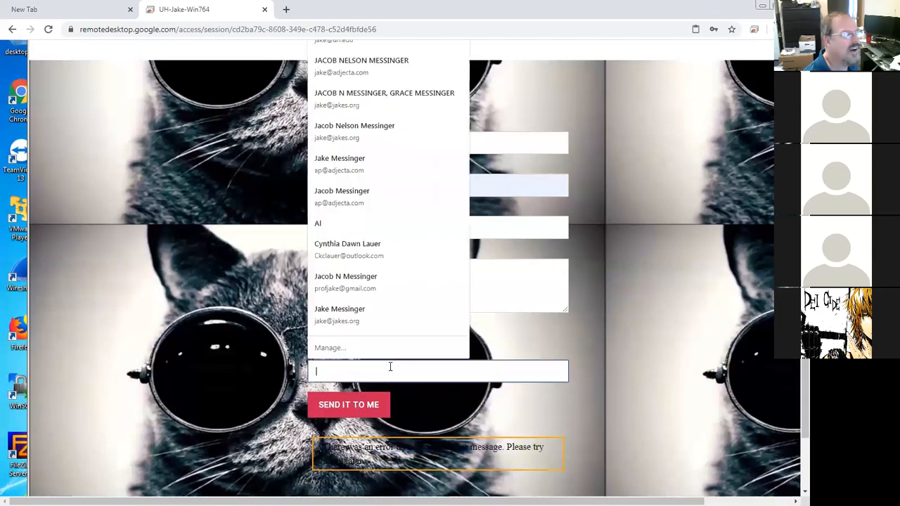
type("SSn")
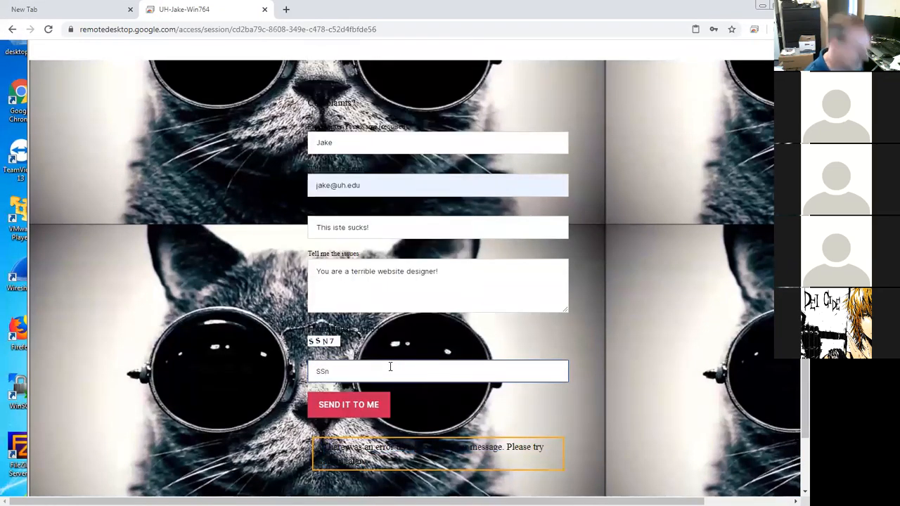
type("7")
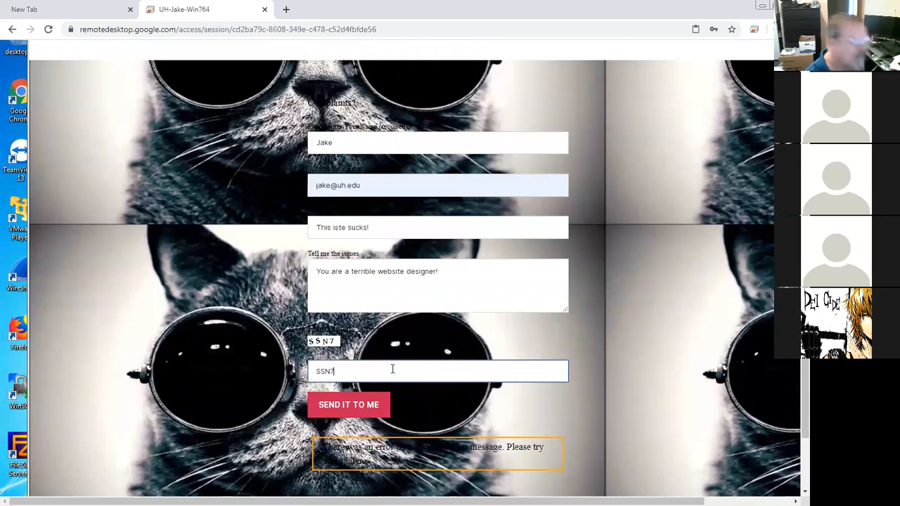
left_click(367, 413)
left_click_drag(471, 465, 319, 445)
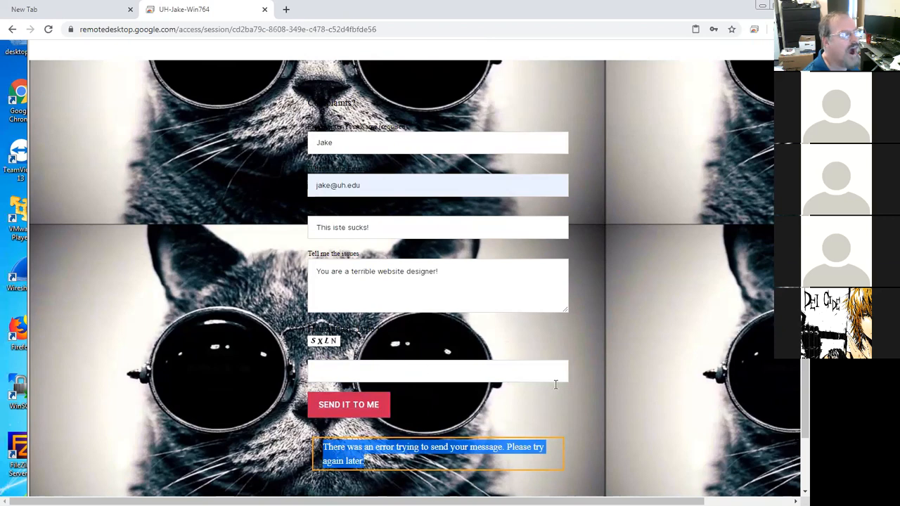
Step: Delete the Contact Form 7 shortcode from the Contact Me page in the editor and update the page
left_click_drag(805, 377, 804, 285)
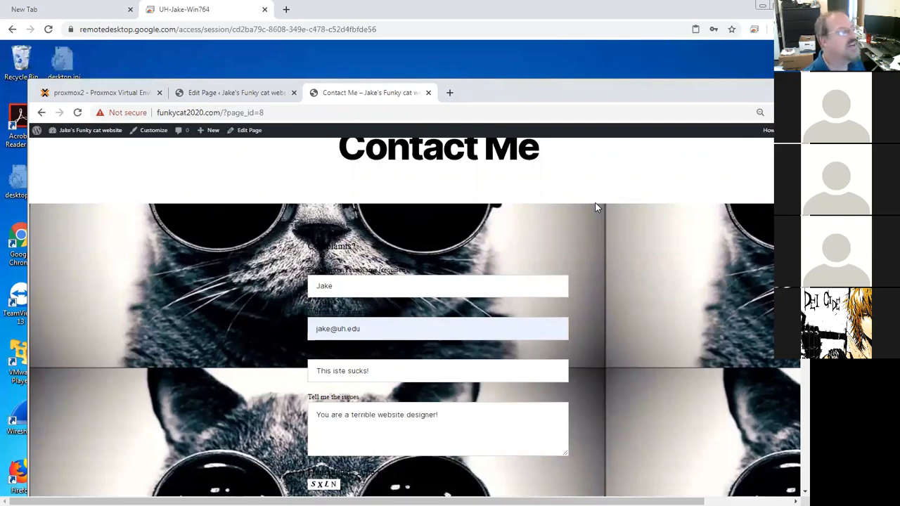
left_click(237, 92)
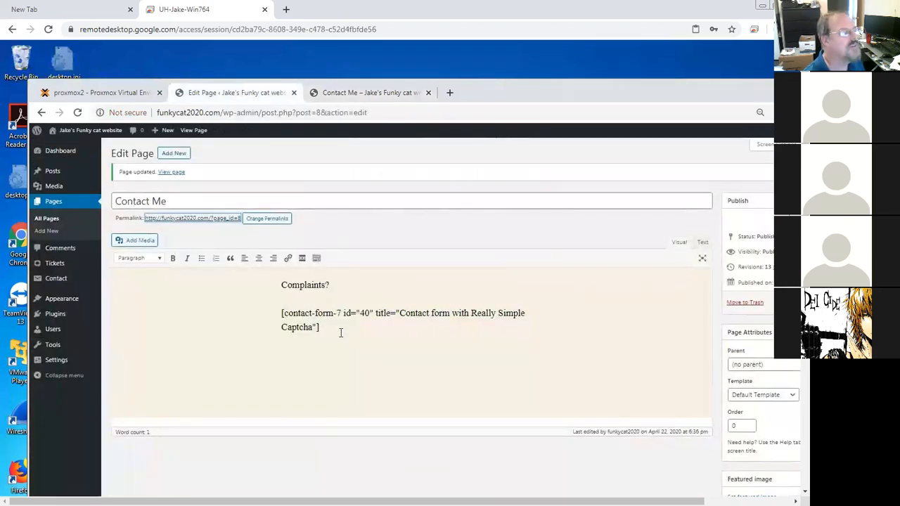
triple_click(293, 329)
key("Delete")
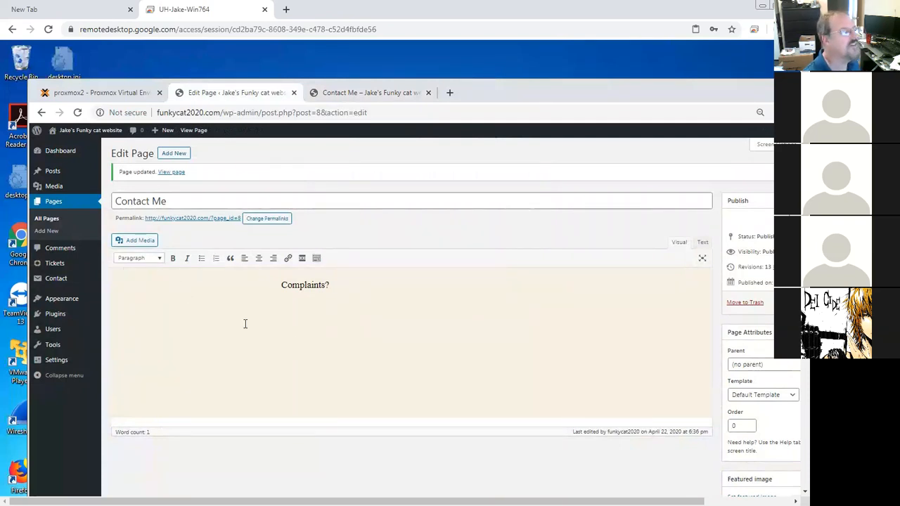
left_click_drag(600, 502, 668, 501)
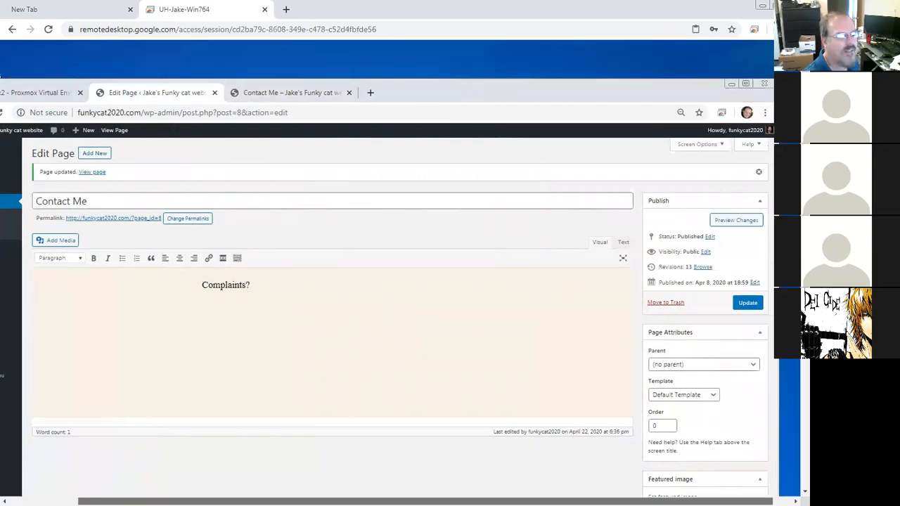
left_click(727, 304)
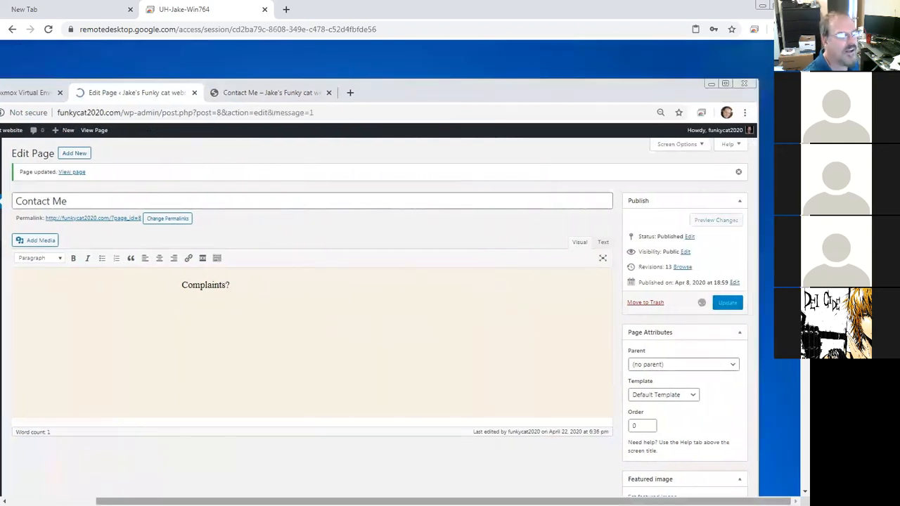
left_click_drag(376, 501, 287, 501)
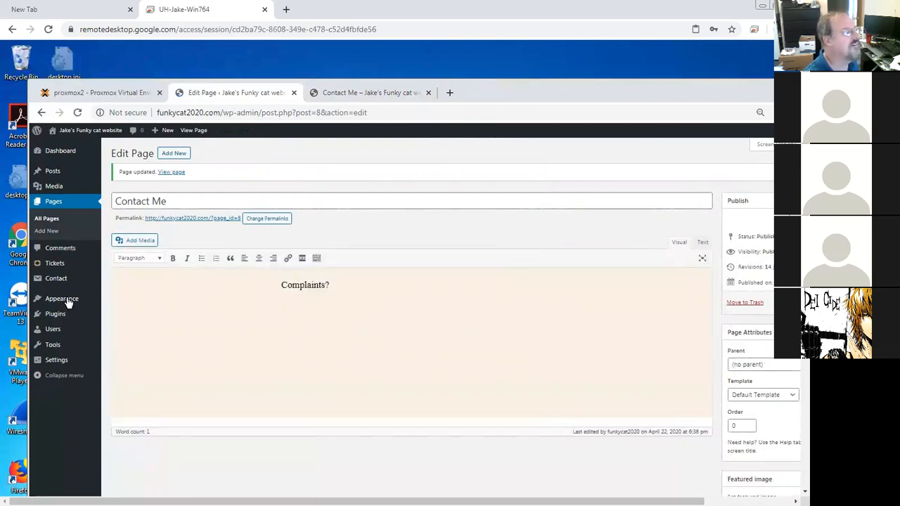
Step: Change the site's background image to the coffee picture from the media library in the Customizer
left_click(66, 298)
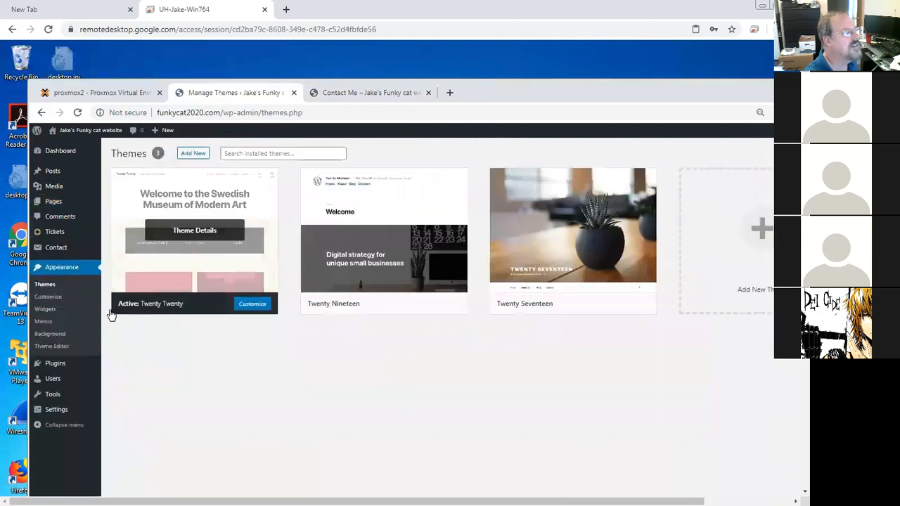
left_click(50, 298)
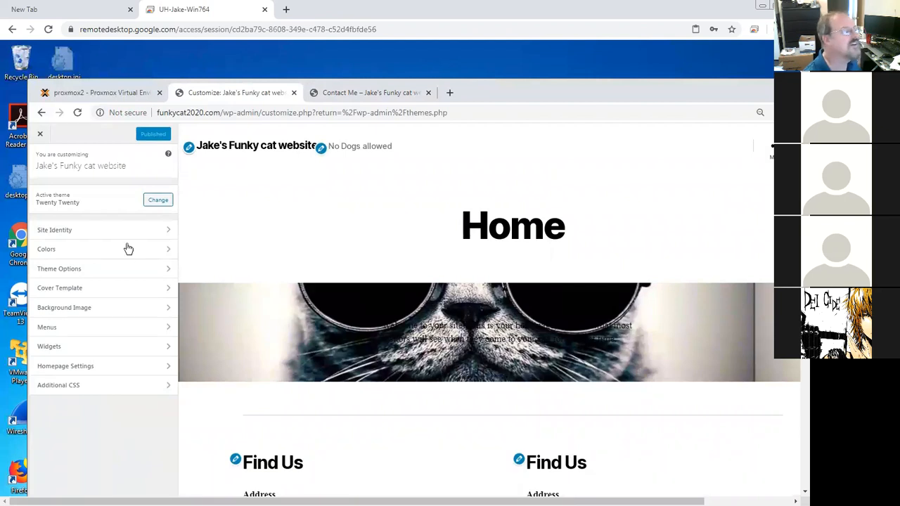
left_click(71, 310)
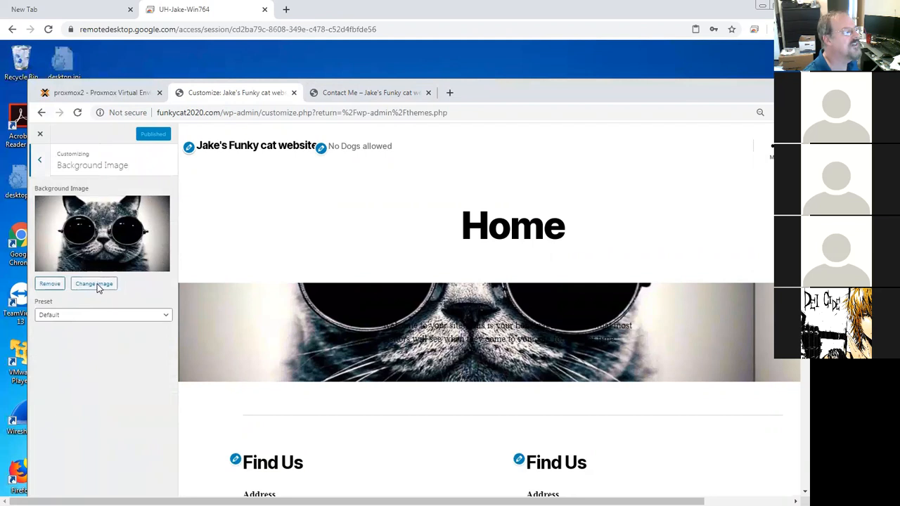
left_click(98, 287)
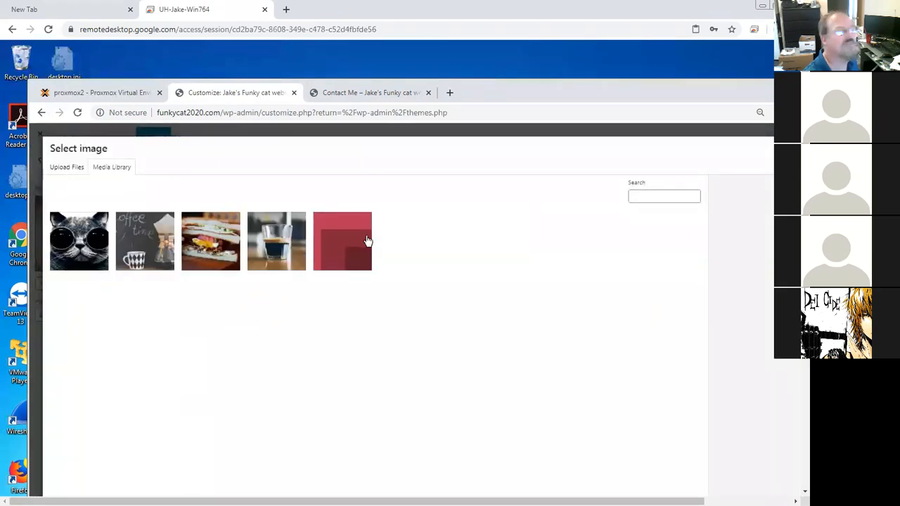
left_click(159, 238)
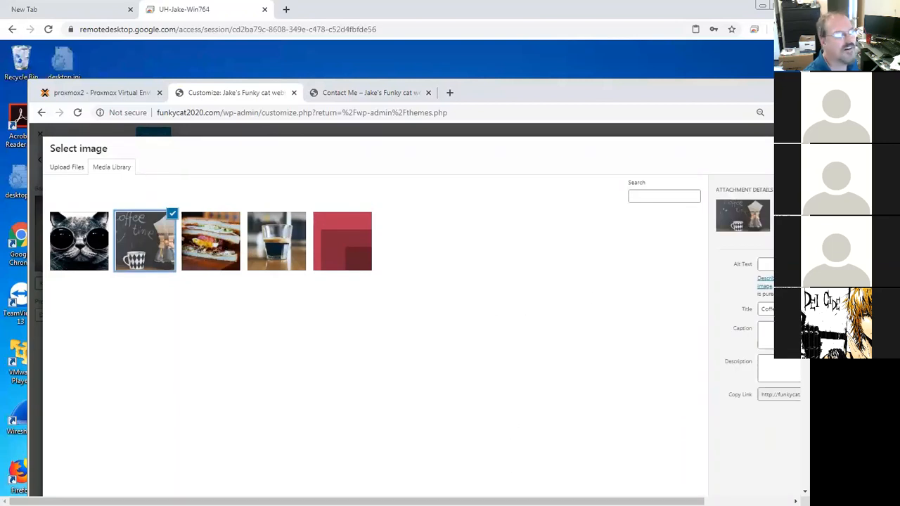
scroll(770, 363, "right", 3)
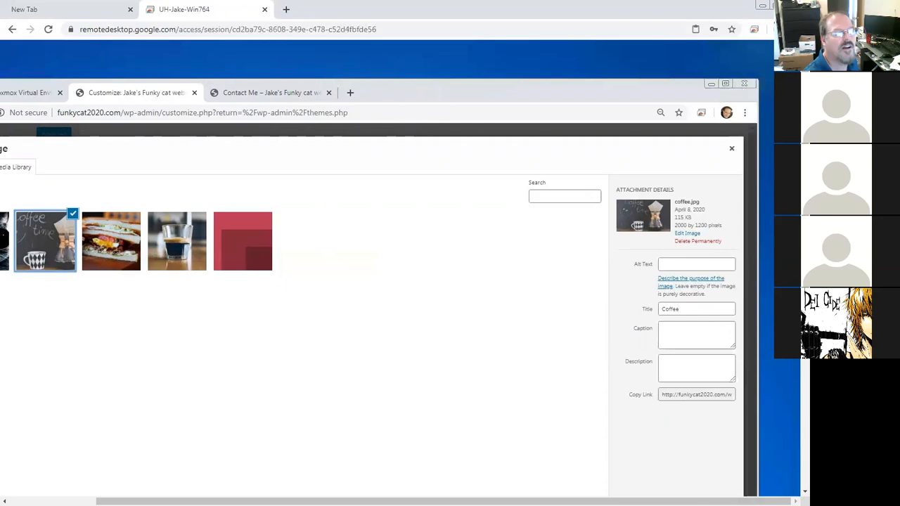
scroll(780, 421, "down", 3)
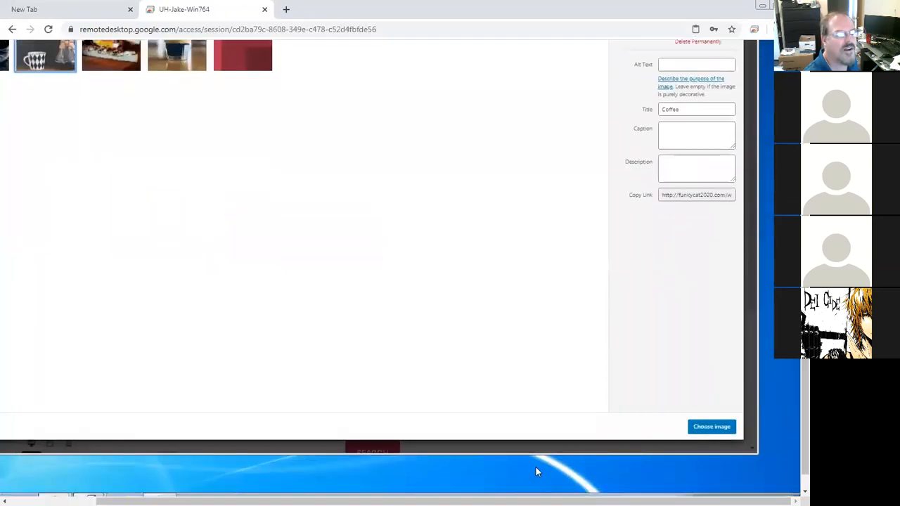
scroll(218, 482, "left", 3)
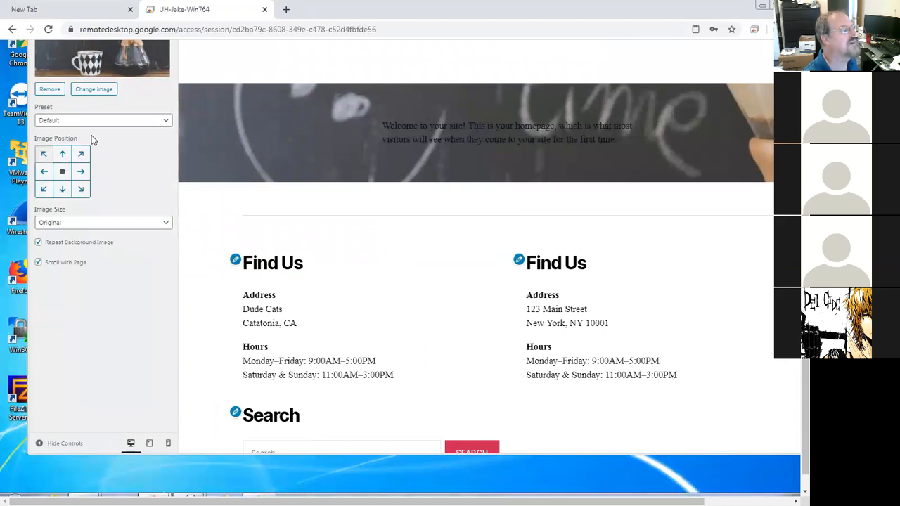
Step: Remove the site's background image and exit the Customizer back to the Themes page
left_click(50, 91)
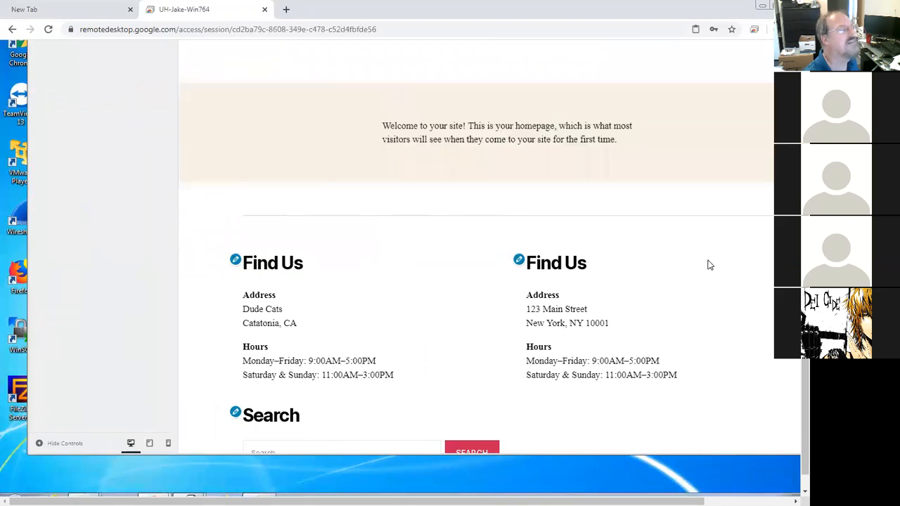
scroll(583, 106, "up", 5)
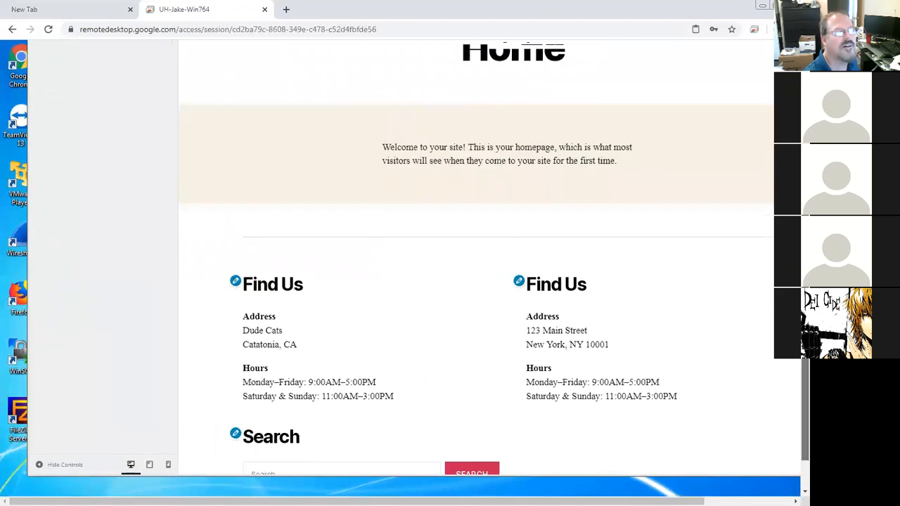
left_click(145, 111)
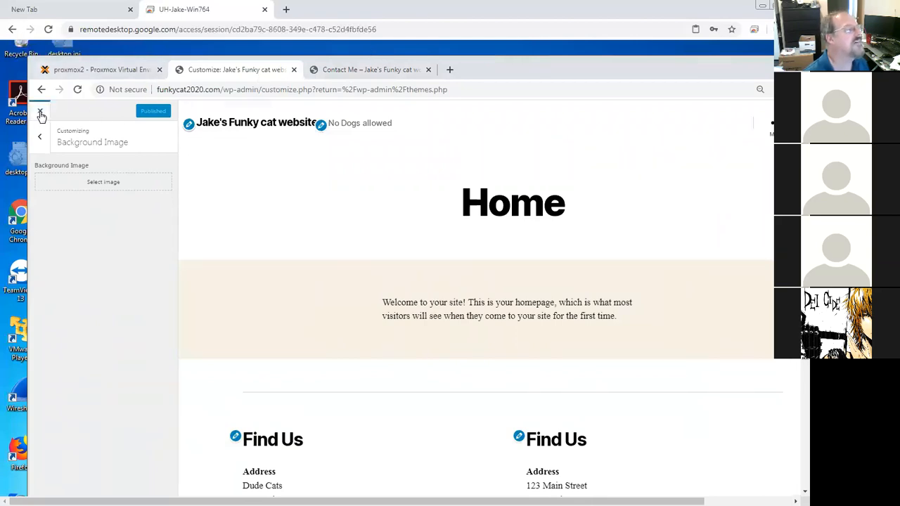
left_click(41, 138)
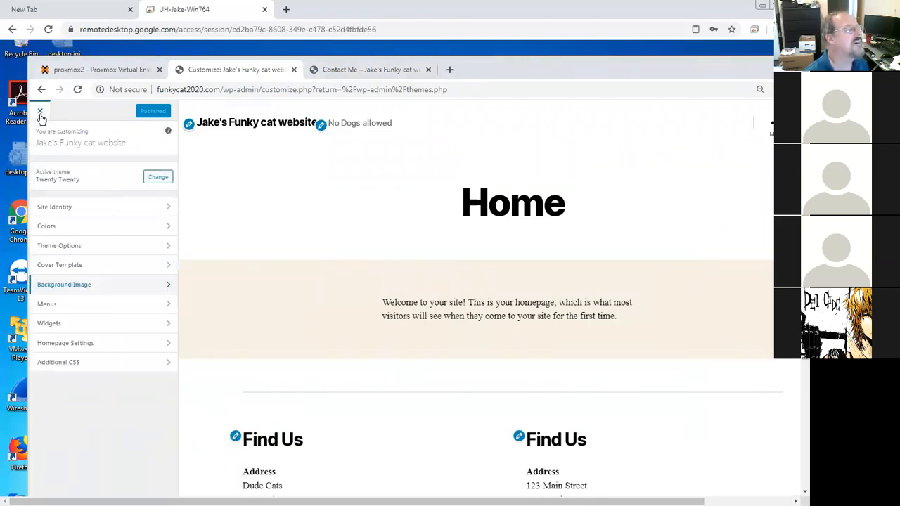
left_click(41, 114)
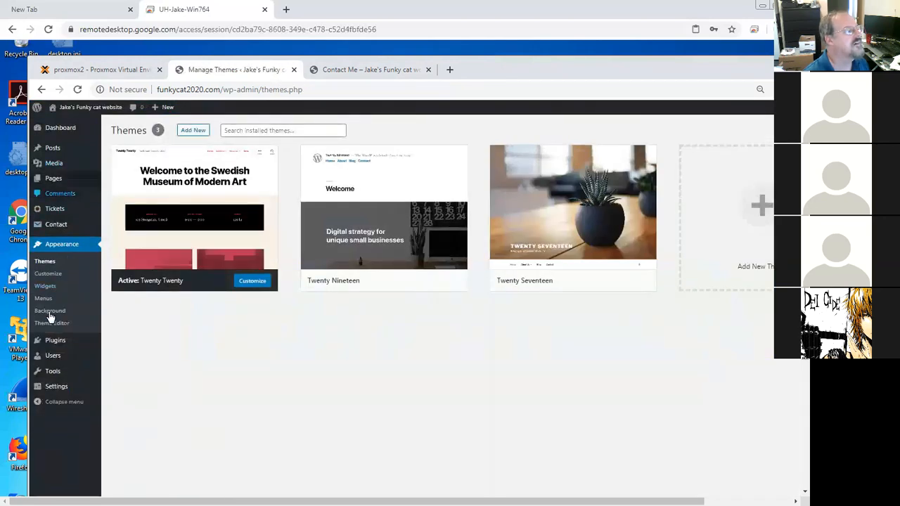
Step: Open the Advanced noCaptcha & invisible Captcha plugin's details and read its description and installation instructions
left_click(55, 341)
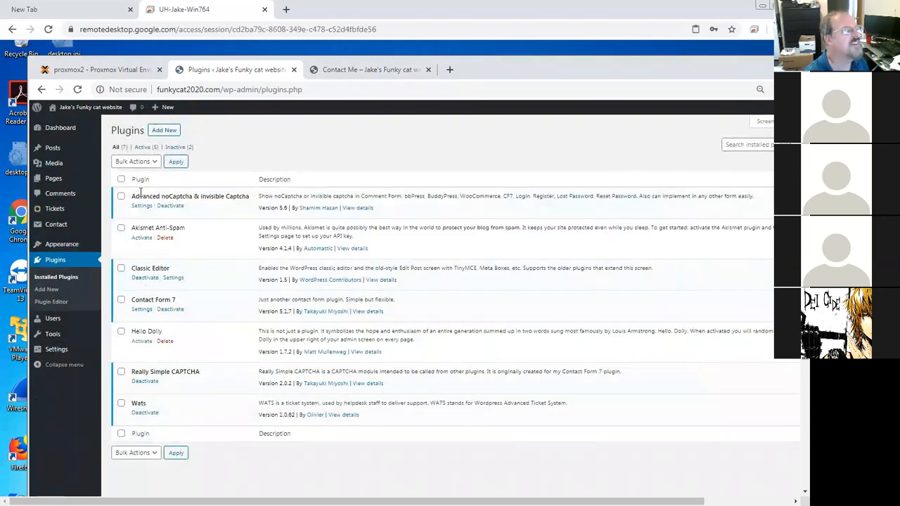
left_click_drag(132, 197, 188, 196)
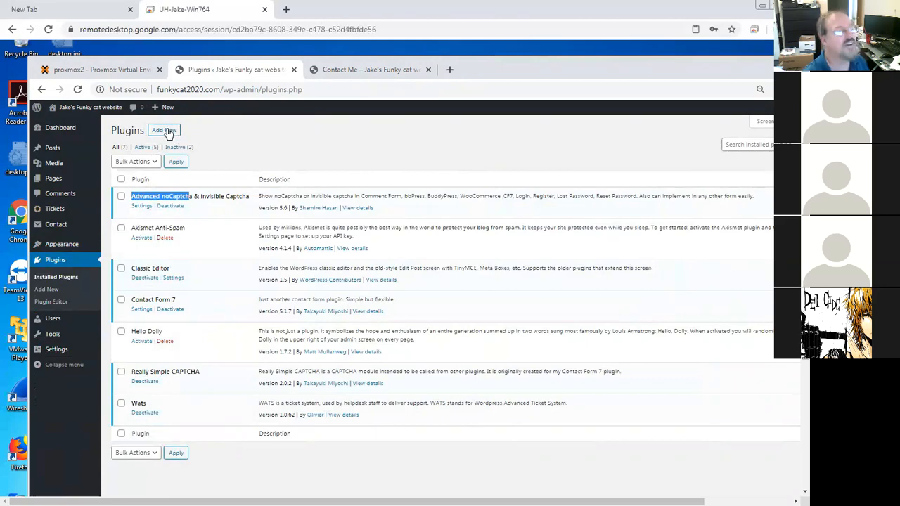
left_click(357, 209)
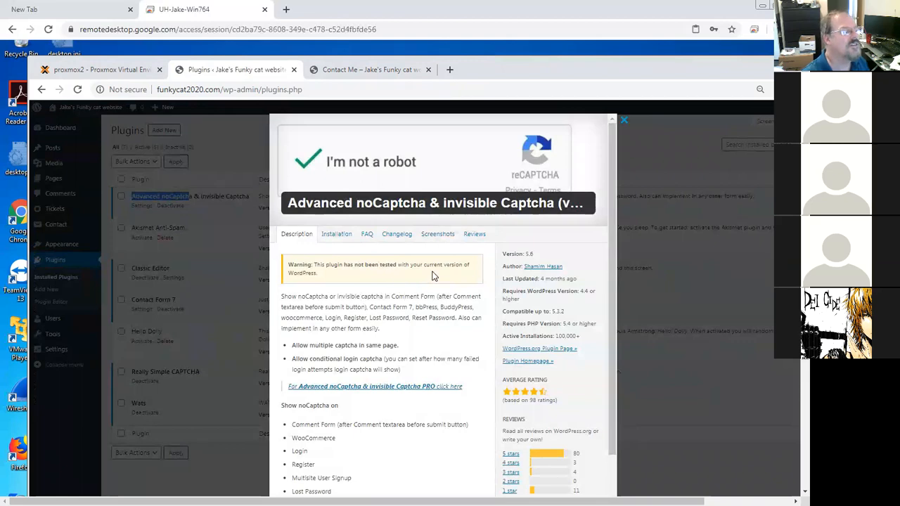
scroll(492, 288, "down", 2)
left_click_drag(612, 308, 611, 349)
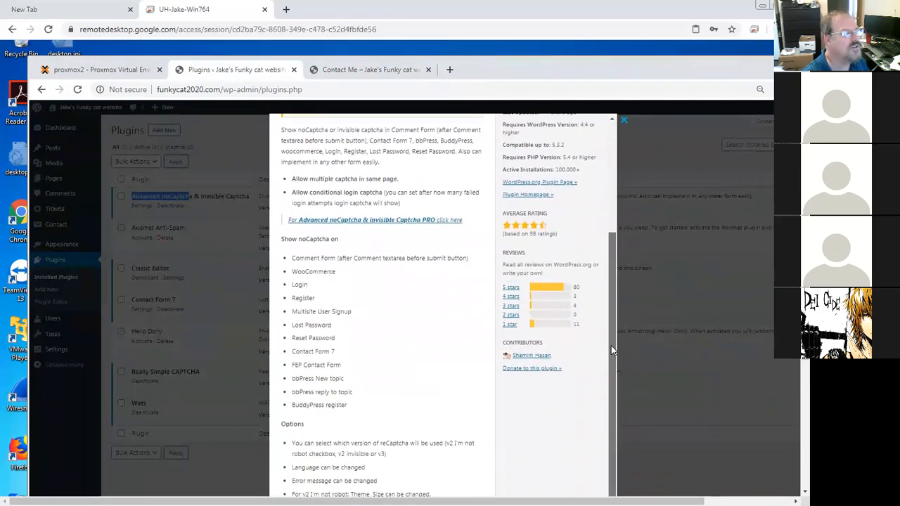
scroll(604, 283, "up", 3)
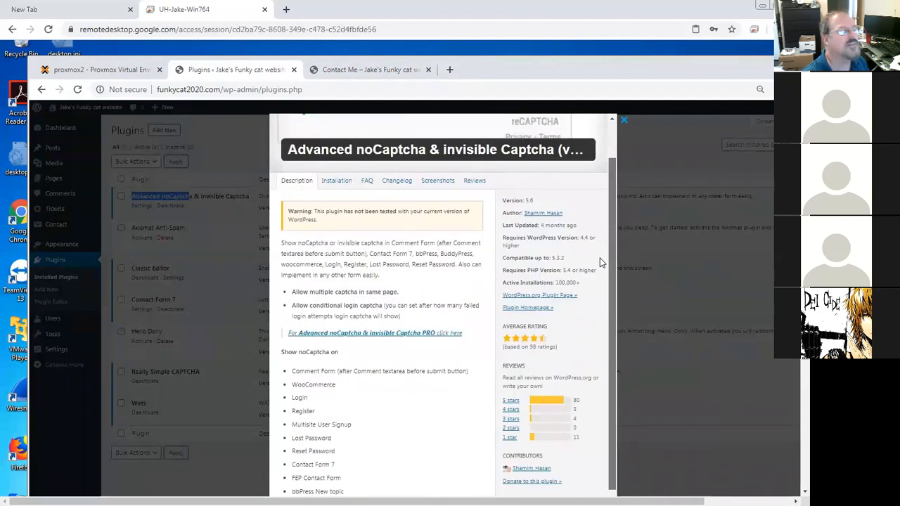
left_click(348, 212)
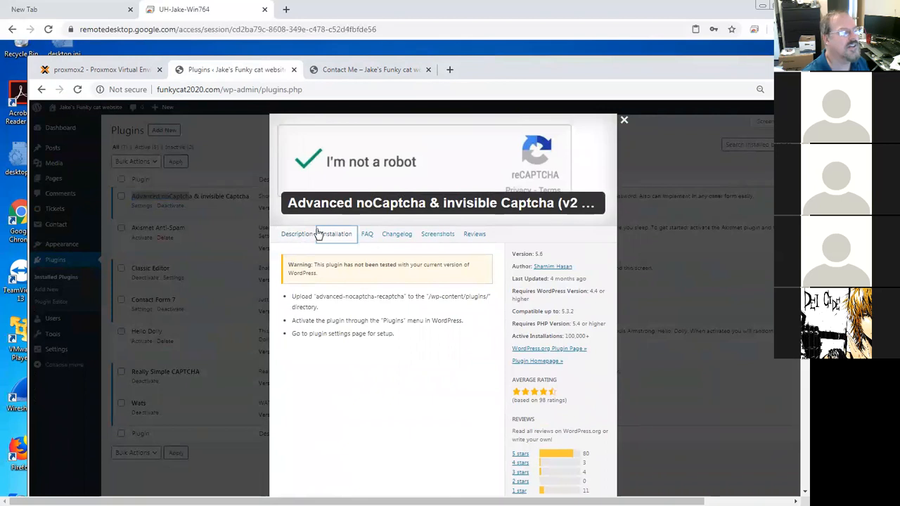
Step: Close the plugin details and open the Advanced noCaptcha & invisible Captcha settings to examine its site key and secret key fields
left_click(624, 123)
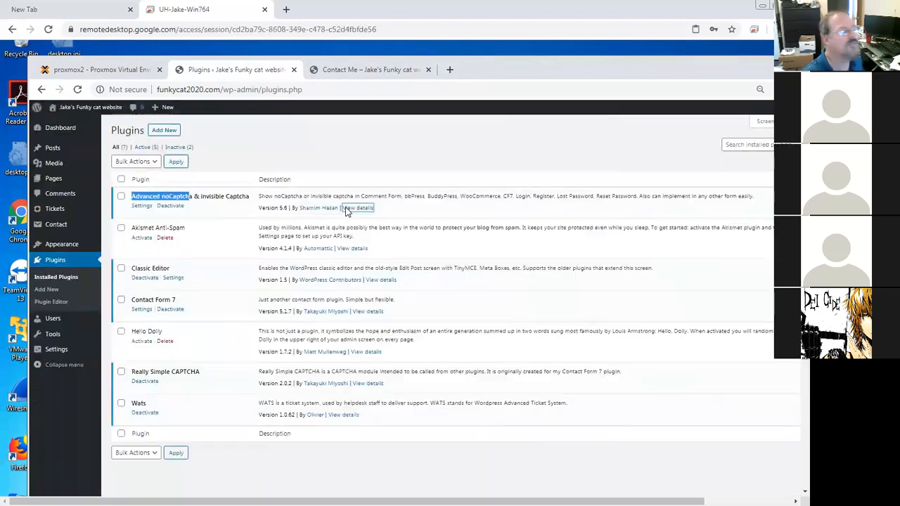
left_click(141, 206)
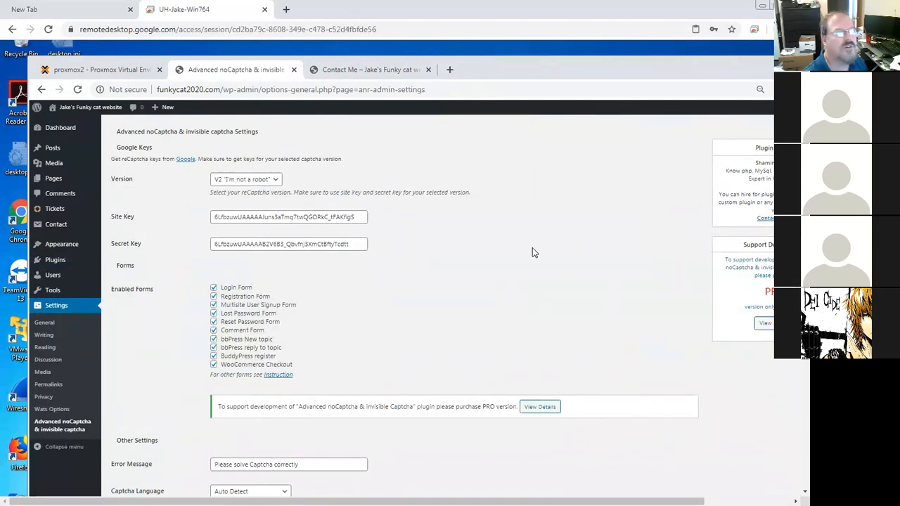
left_click_drag(360, 244, 207, 244)
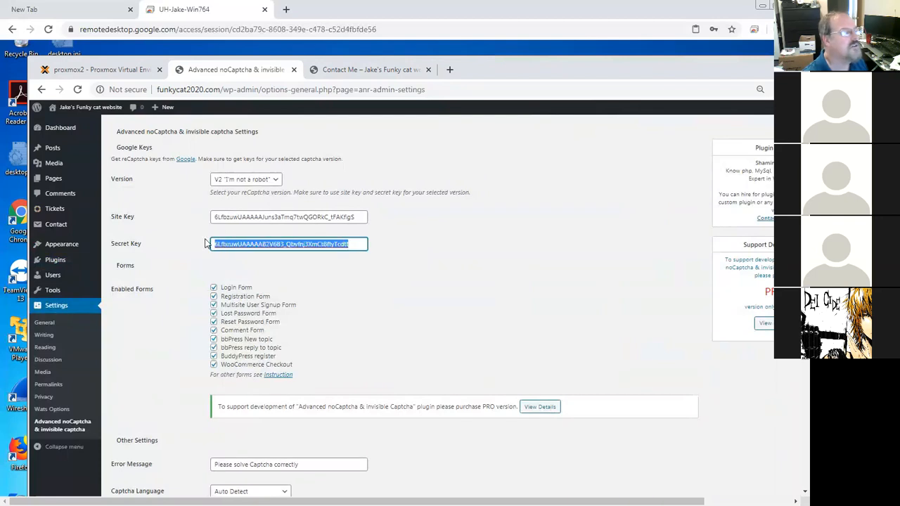
scroll(405, 267, "down", 3)
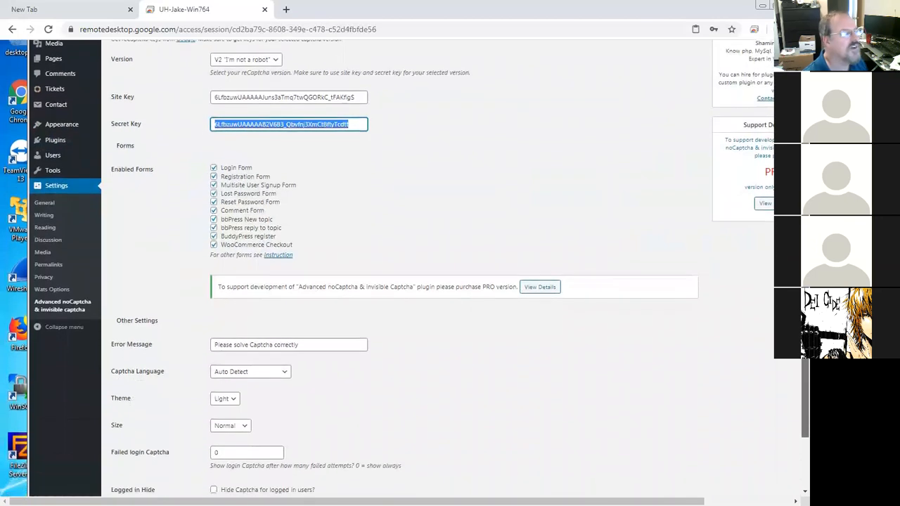
left_click(251, 260)
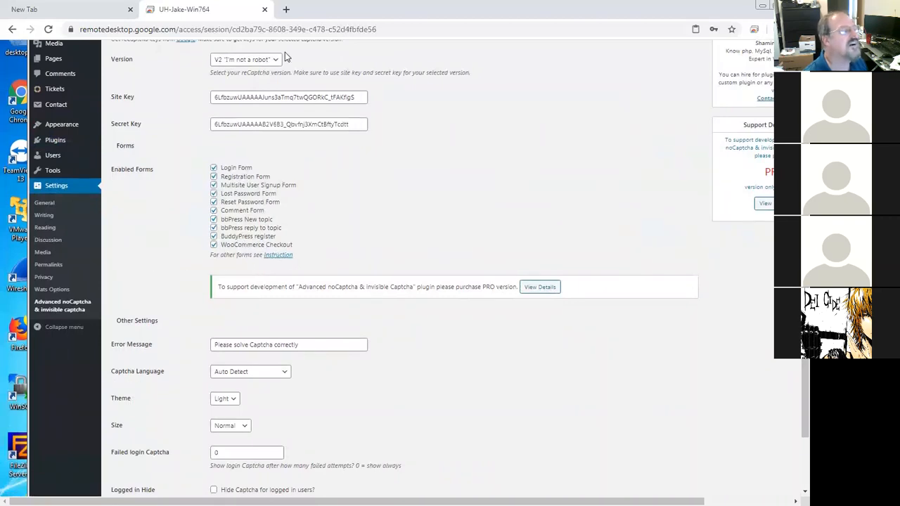
Step: Search the web for google api key, open the Maps Embed API key guide and its console, then close that tab
key("ctrl+t")
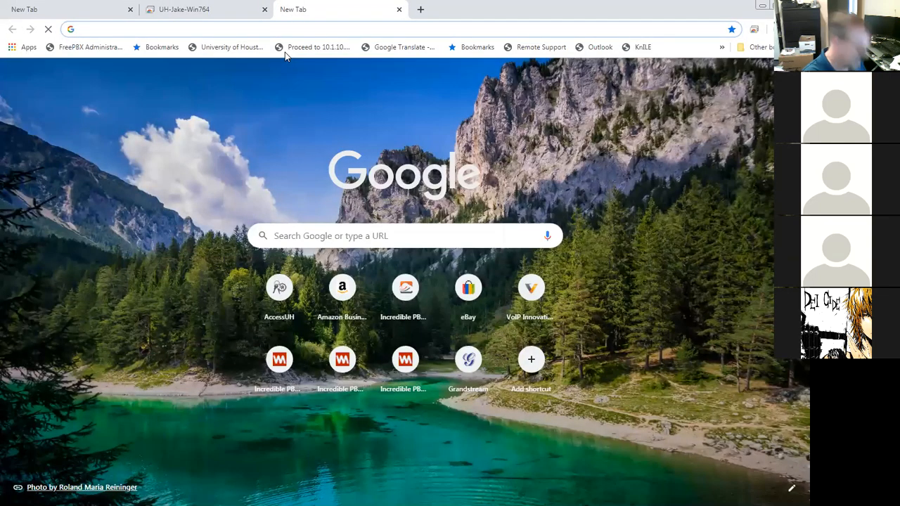
type("google api key")
key("Return")
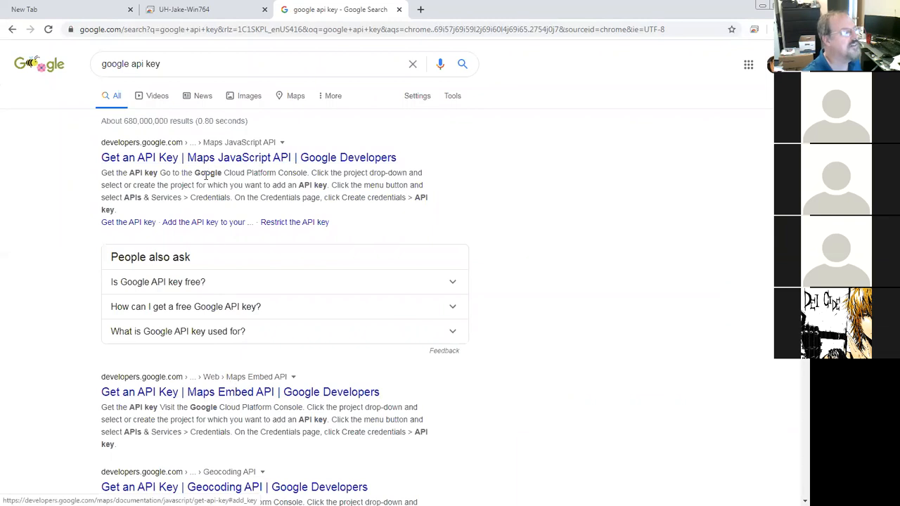
left_click(284, 391)
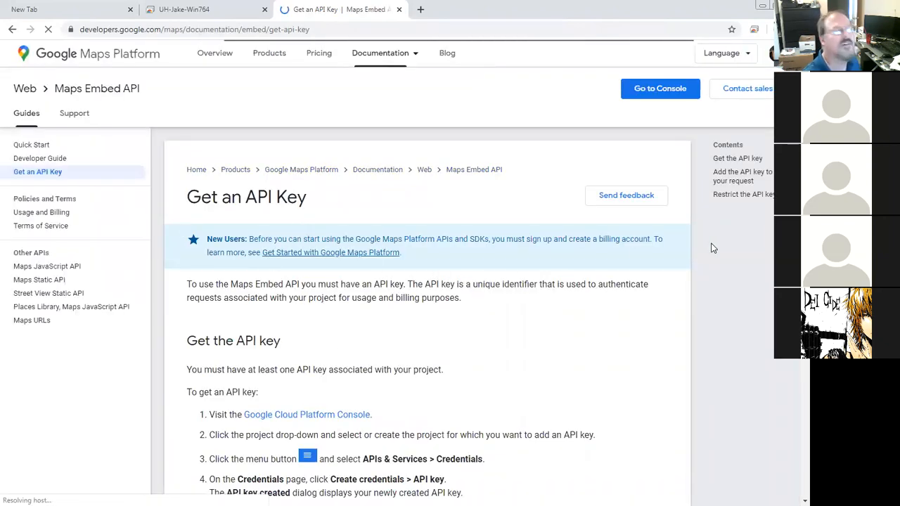
left_click(657, 92)
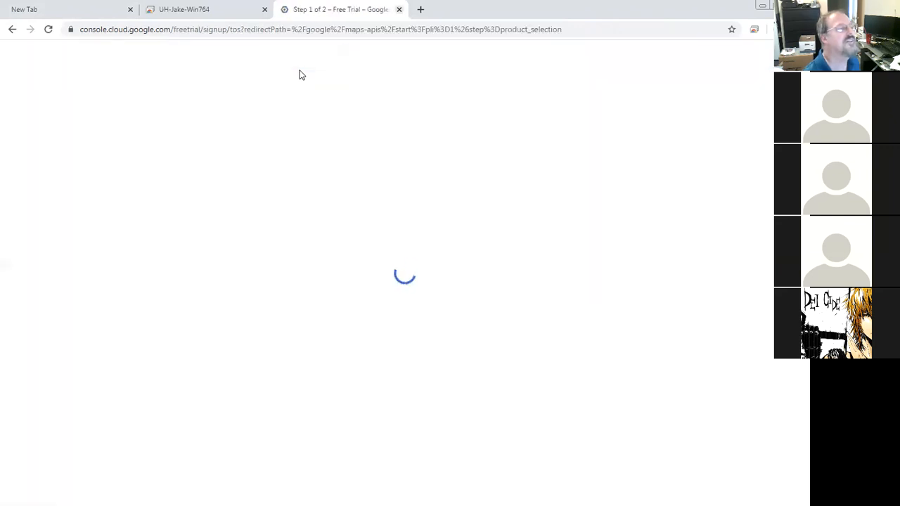
key("ctrl+w")
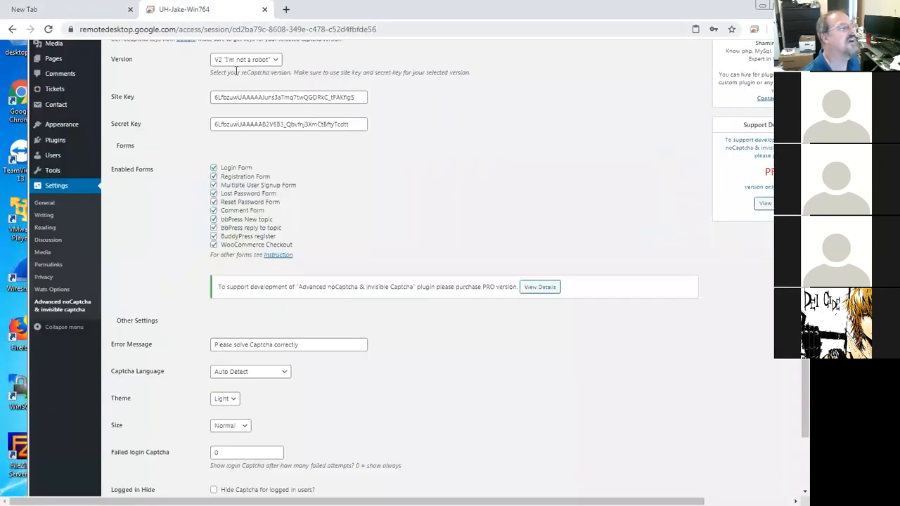
Step: Read the plugin's instructions for implementing noCaptcha in Contact Form 7 and return to its settings
left_click(280, 255)
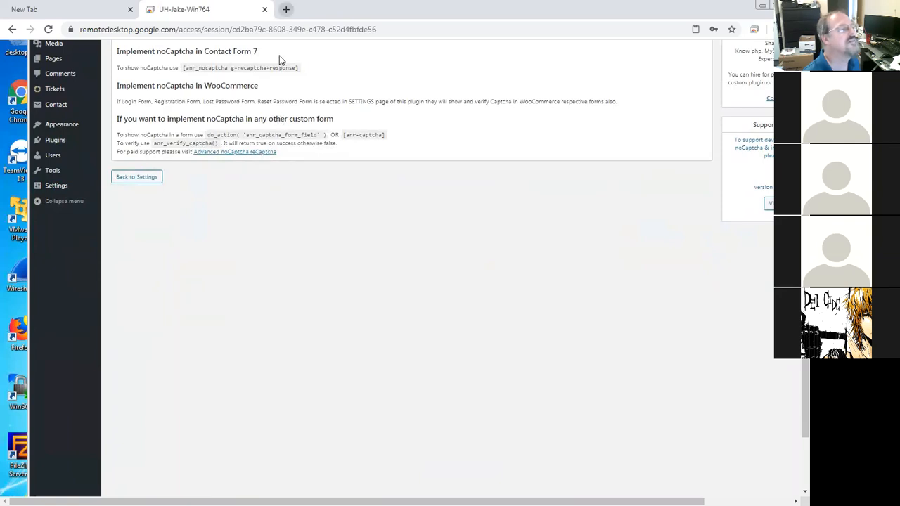
left_click(286, 9)
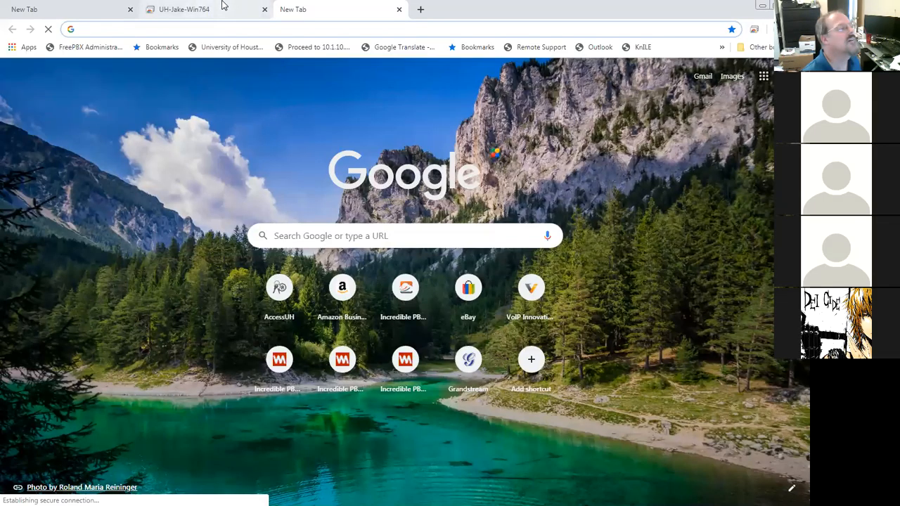
left_click(222, 4)
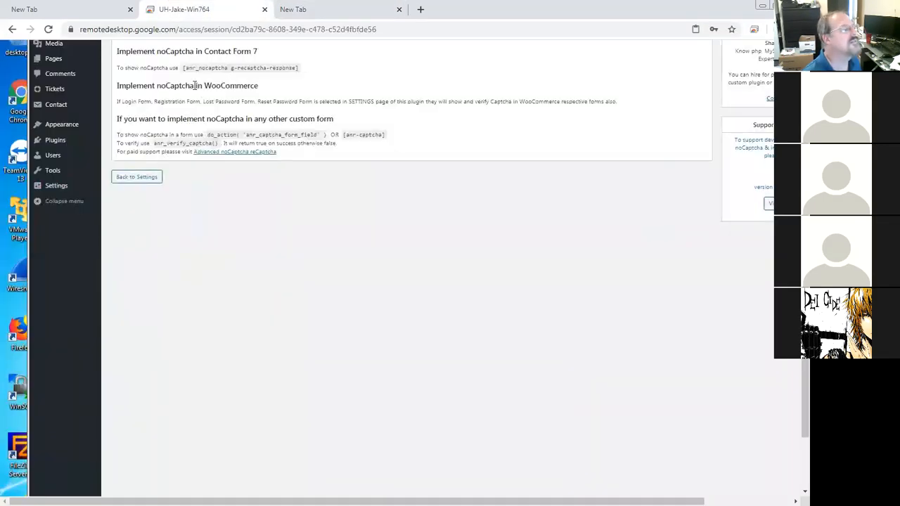
left_click(142, 176)
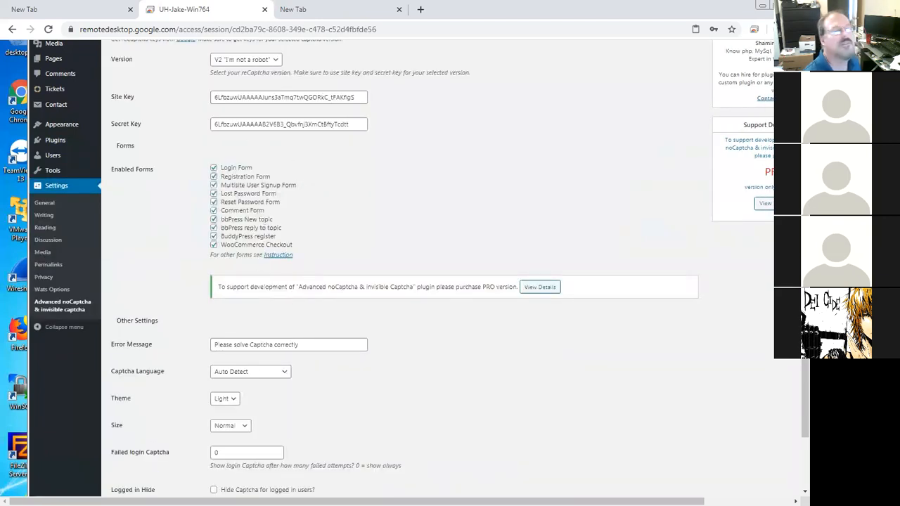
Step: Follow the plugin's Google link to the reCAPTCHA admin console and start registering a new site
left_click_drag(805, 398, 805, 332)
left_click_drag(805, 211, 805, 203)
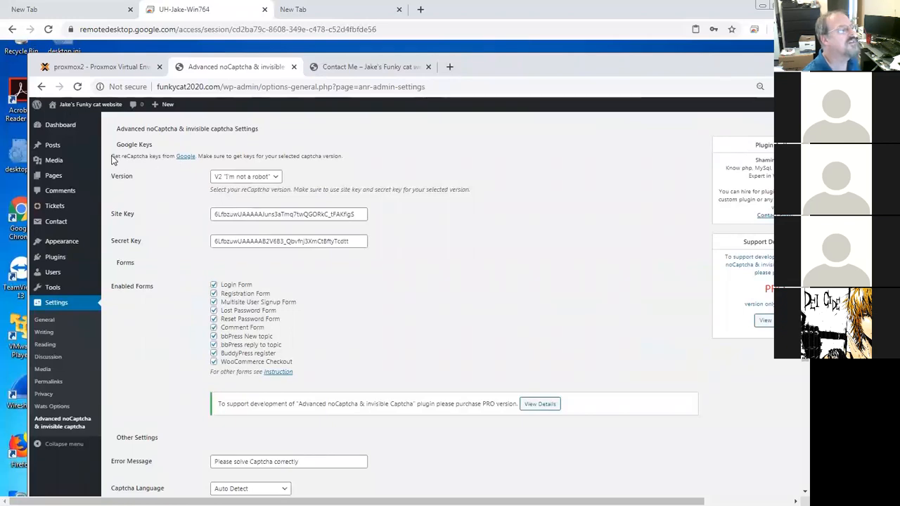
left_click_drag(111, 157, 172, 157)
left_click(180, 174)
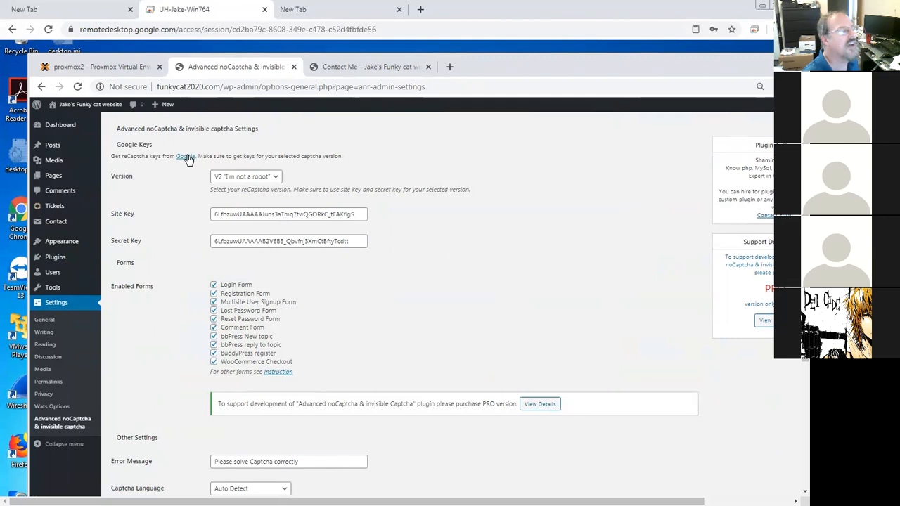
left_click(186, 158)
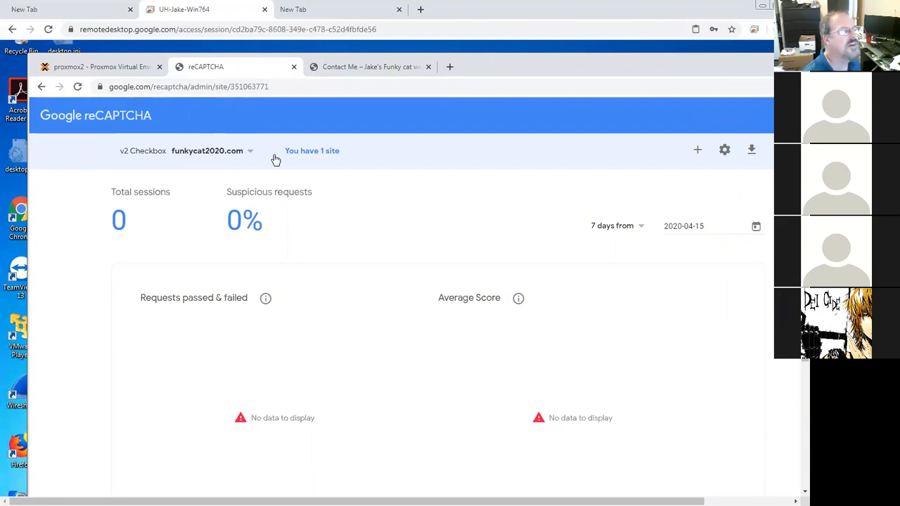
left_click(699, 152)
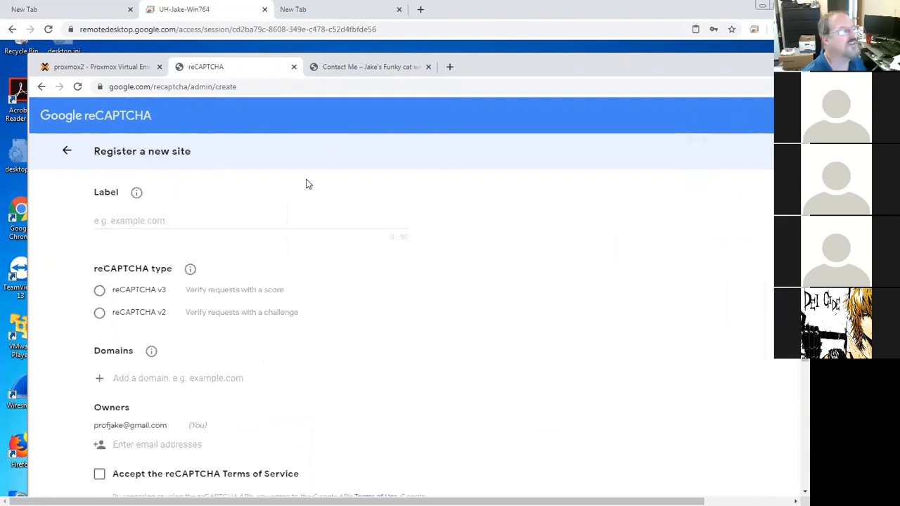
Step: Label the new reCAPTCHA site Funkycat2020 and choose the reCAPTCHA v2 type
left_click(200, 218)
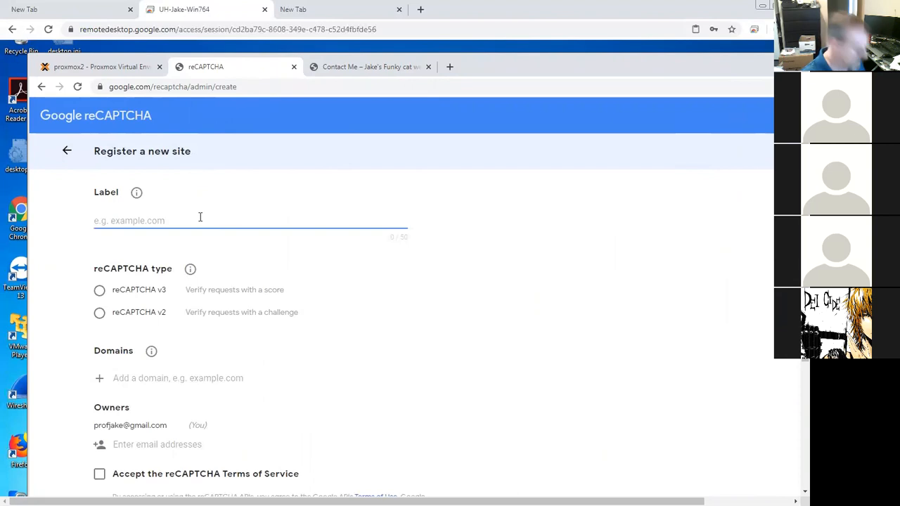
type("Funkycat2020")
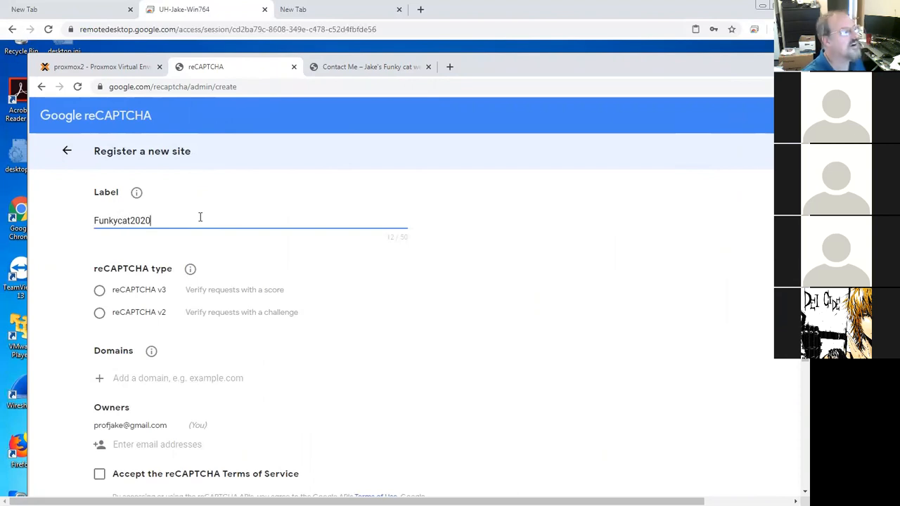
left_click(100, 313)
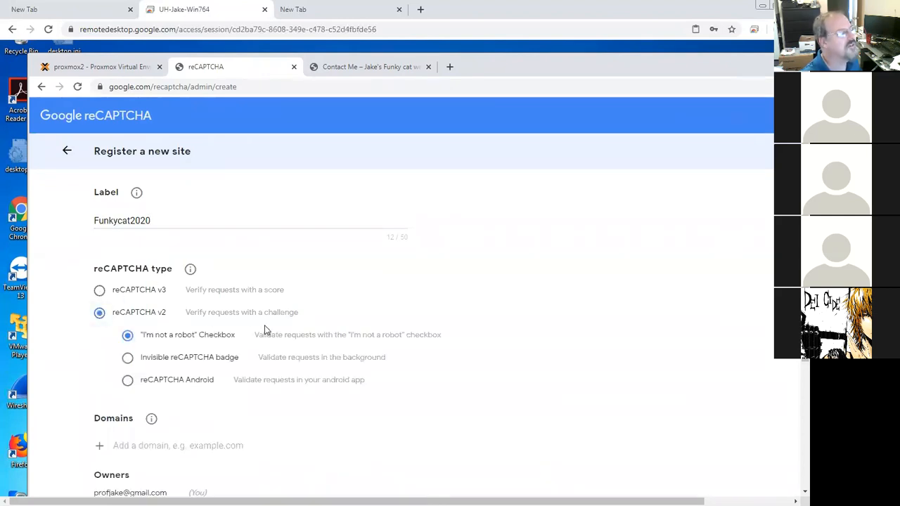
Step: Add the domain funkycat2020.com and accept the reCAPTCHA Terms of Service
left_click(160, 446)
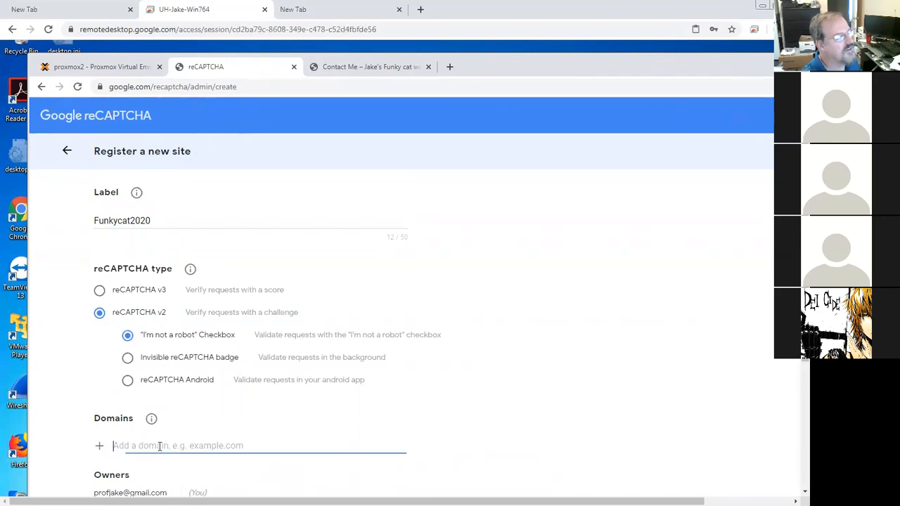
type("funkyc")
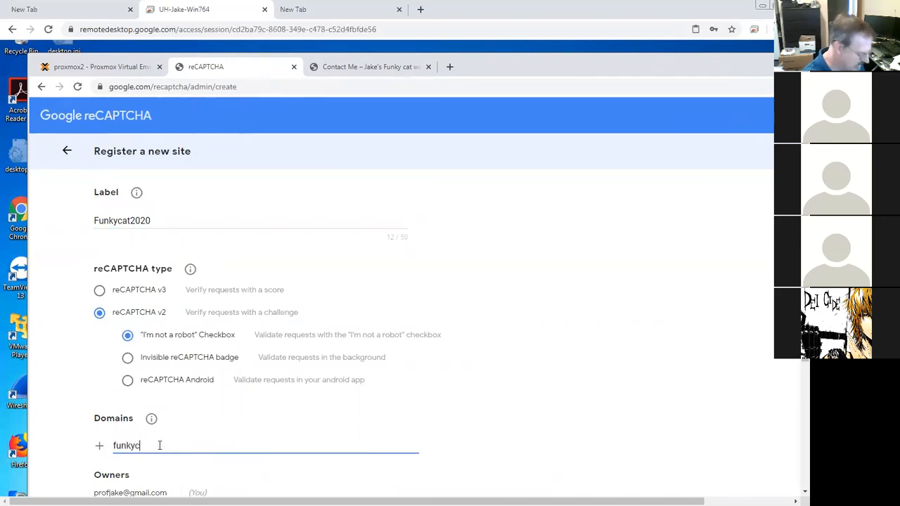
type("at2020.com")
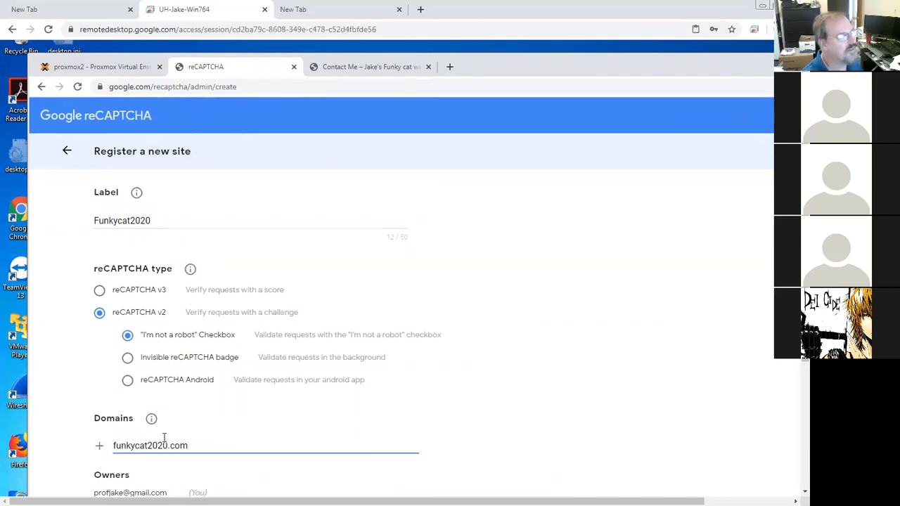
scroll(356, 410, "down", 1)
scroll(356, 410, "down", 3)
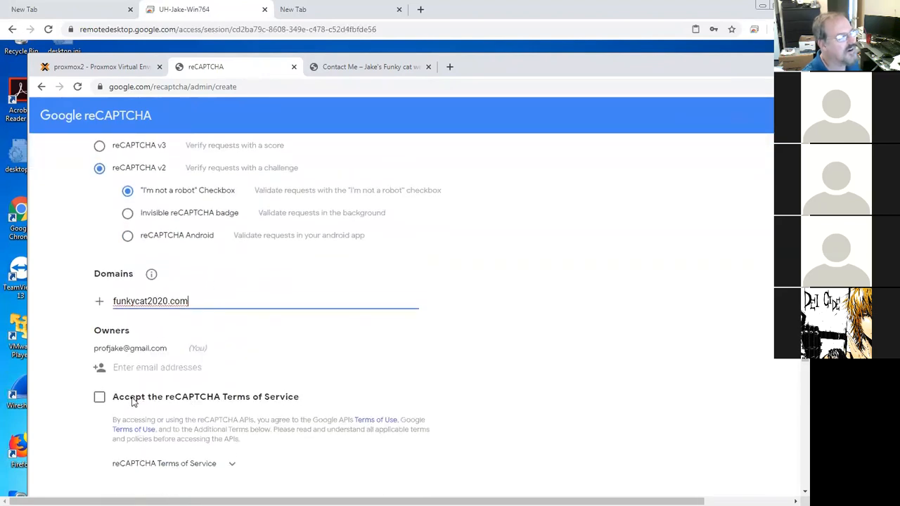
left_click(100, 390)
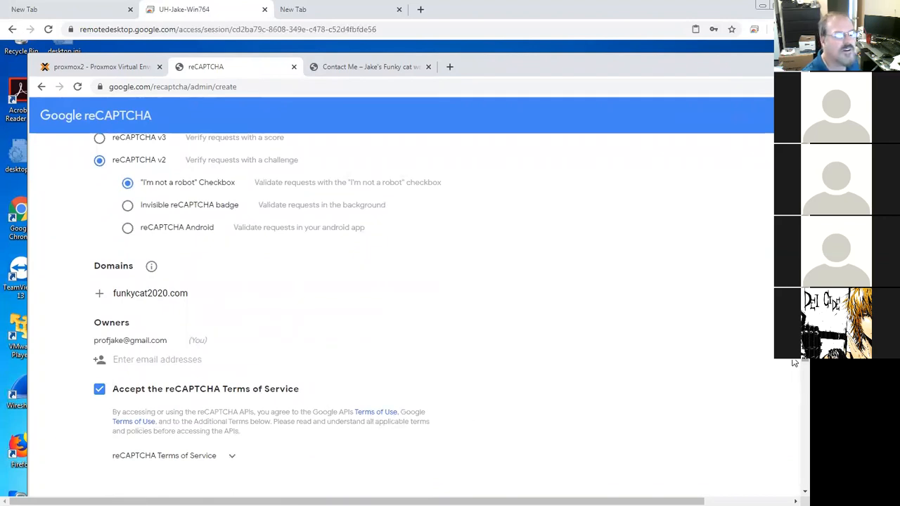
Step: Change the domain to funkycat2030.com and submit the new site registration
scroll(795, 363, "down", 3)
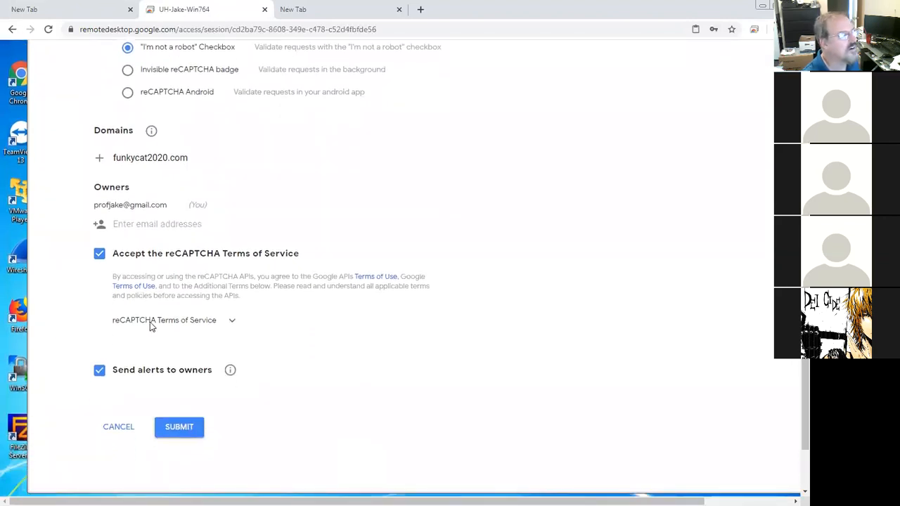
left_click(168, 158)
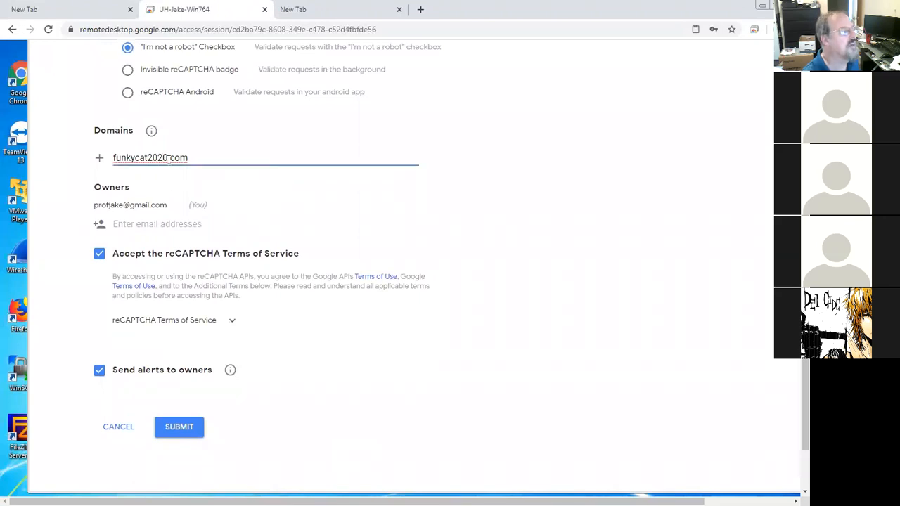
key("BackSpace")
type("3")
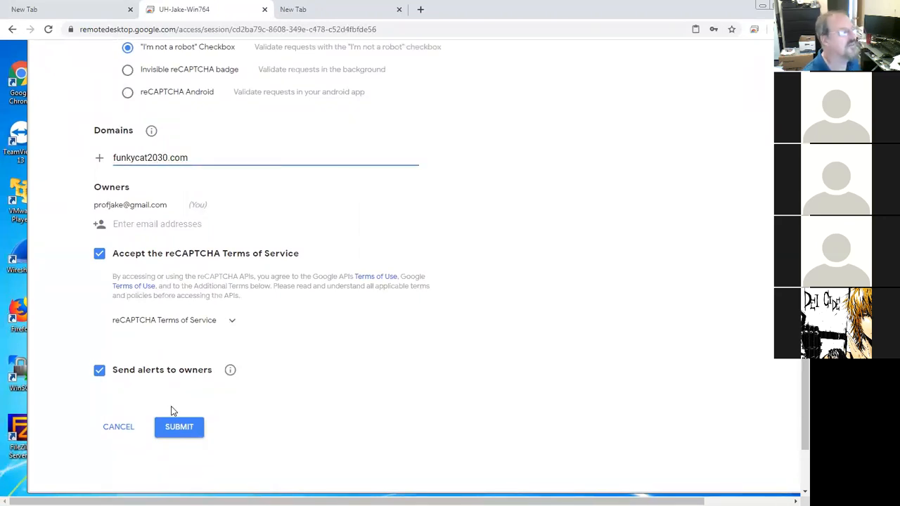
left_click(180, 428)
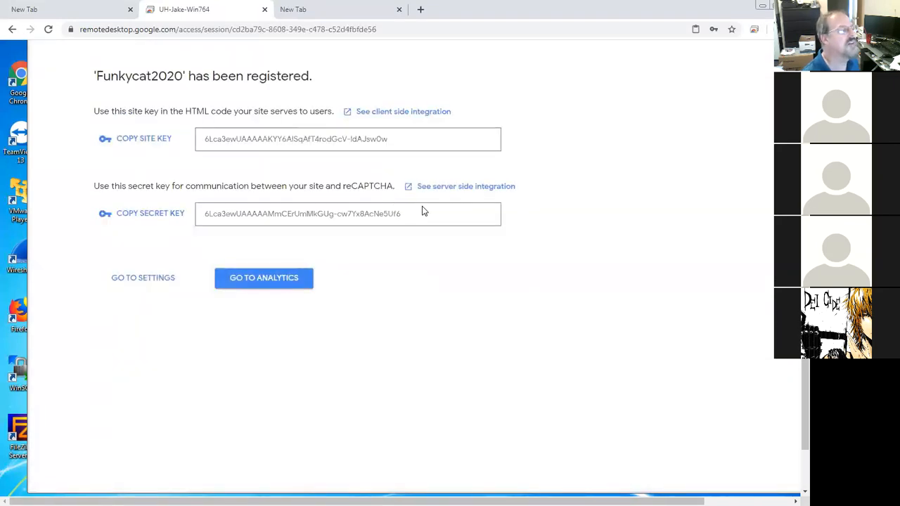
Step: Copy the new reCAPTCHA site key and go to the installed plugins list in the WordPress admin
left_click(161, 141)
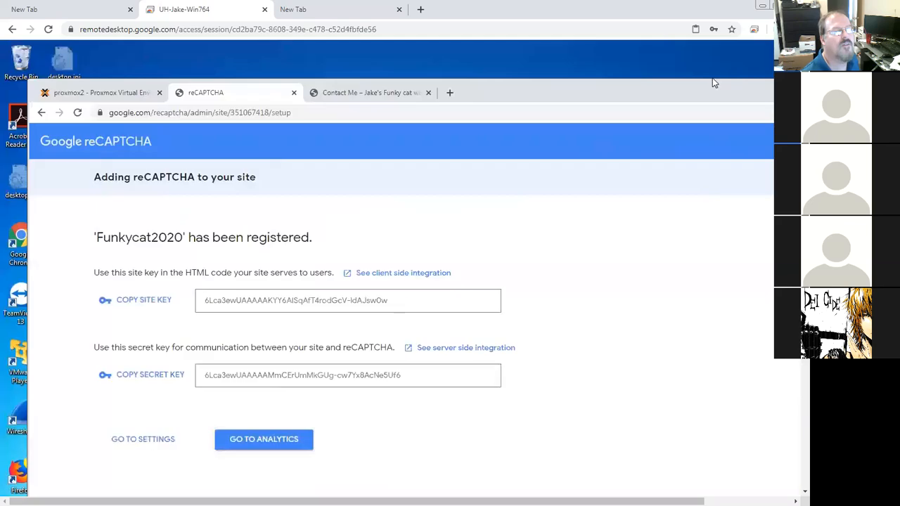
left_click(334, 99)
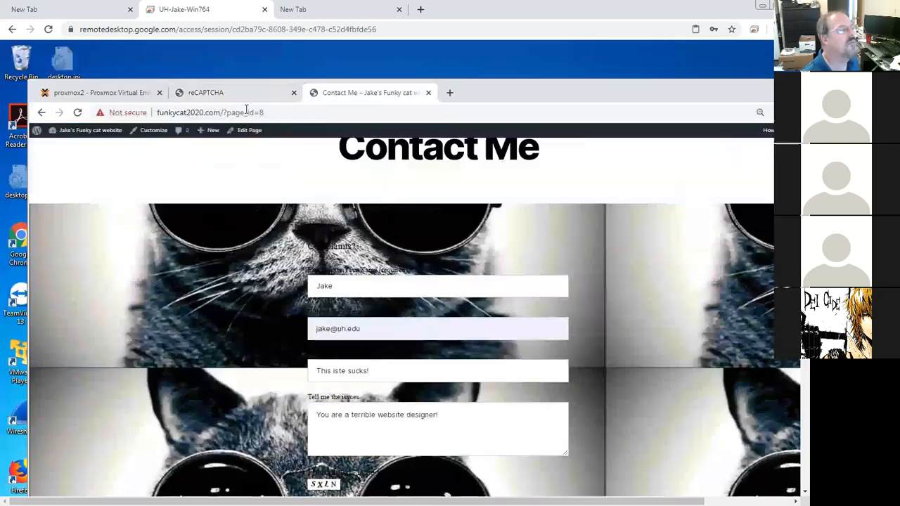
mouse_move(82, 133)
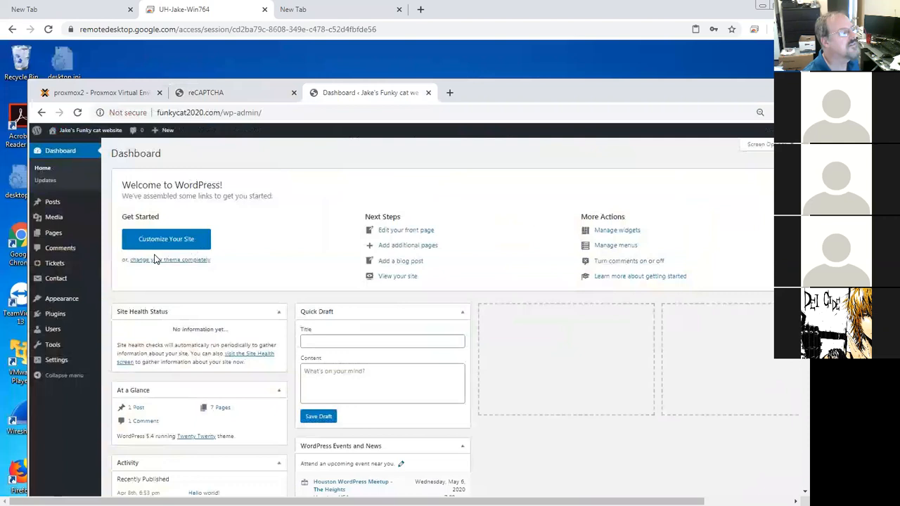
mouse_move(62, 306)
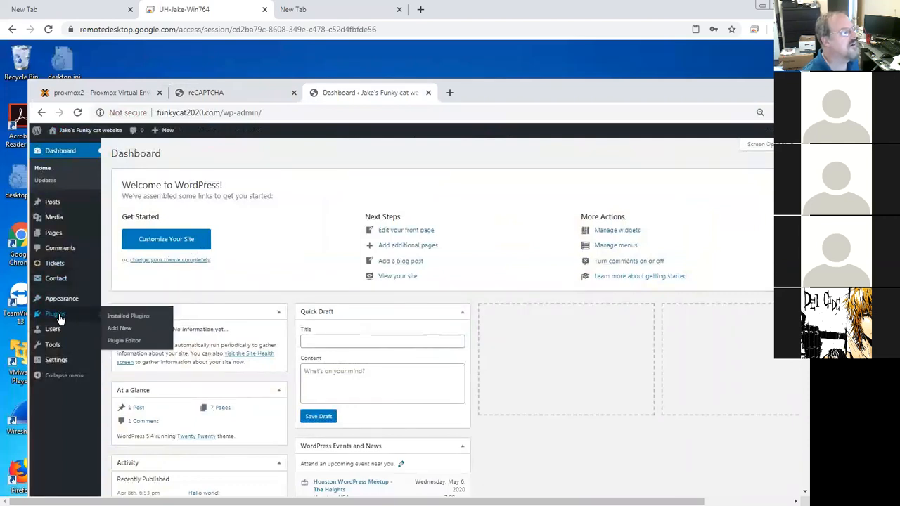
left_click(135, 317)
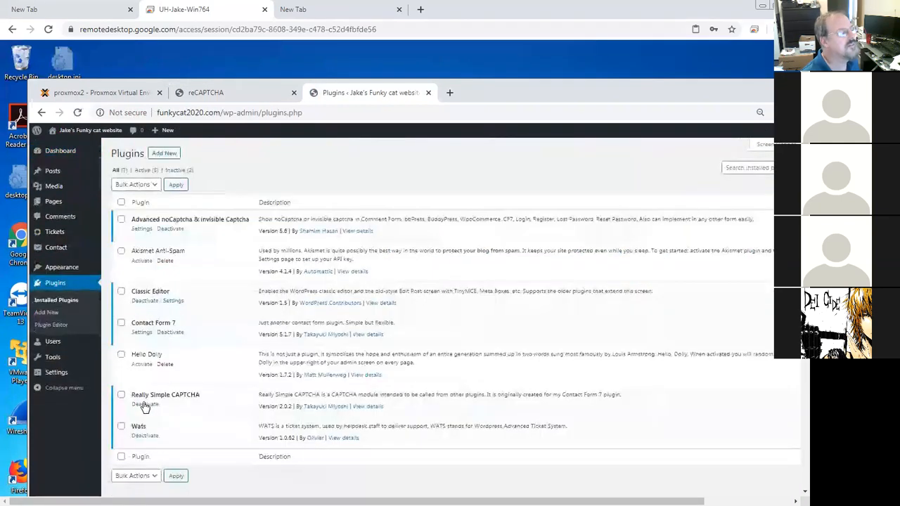
Step: Open the Advanced noCaptcha & invisible Captcha settings and examine the Site Key and Secret Key fields
left_click(142, 230)
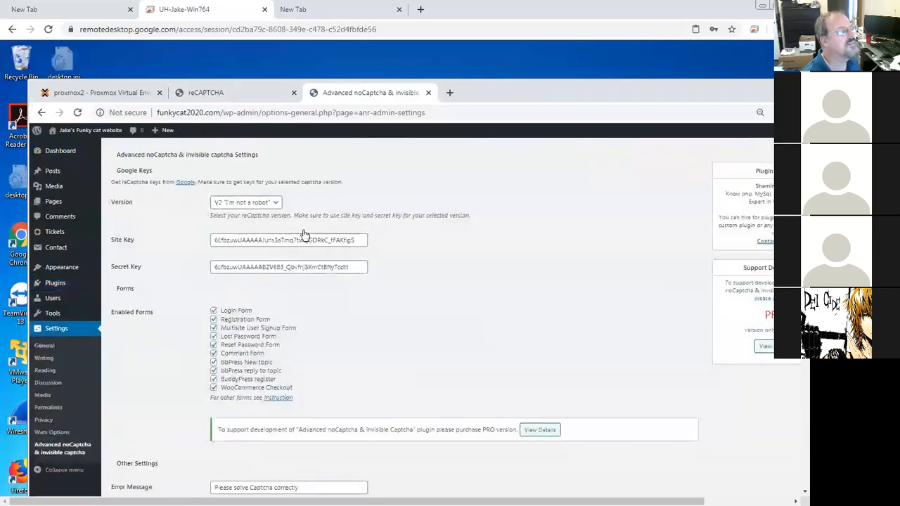
left_click(362, 240)
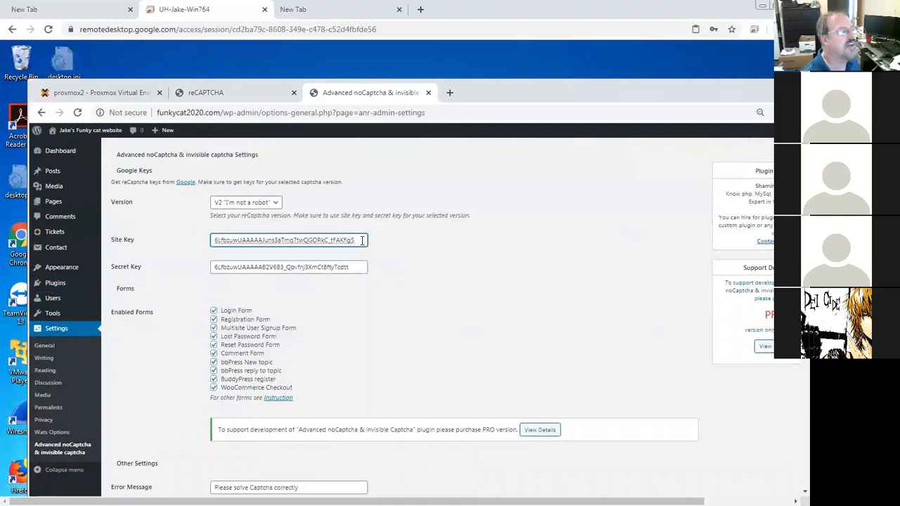
left_click(363, 266)
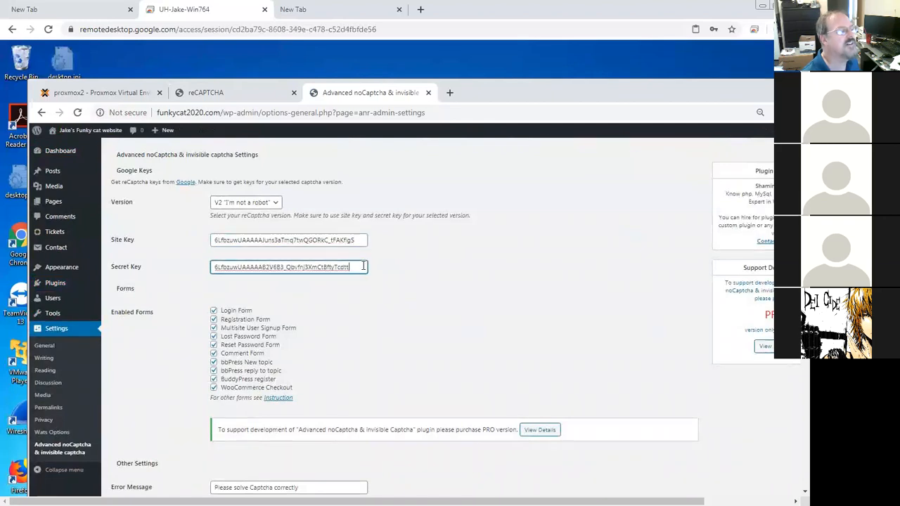
Step: Copy the new reCAPTCHA secret key and return to the Advanced noCaptcha settings
left_click(234, 95)
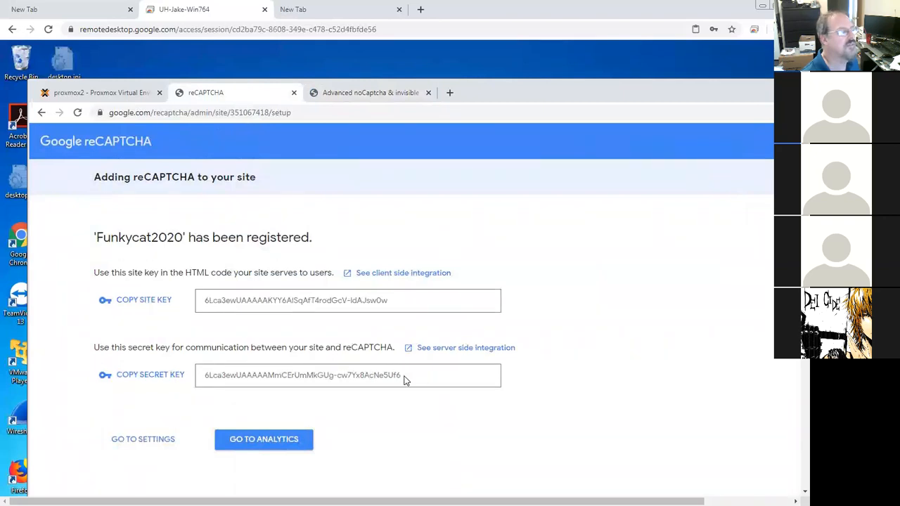
left_click_drag(265, 371, 147, 382)
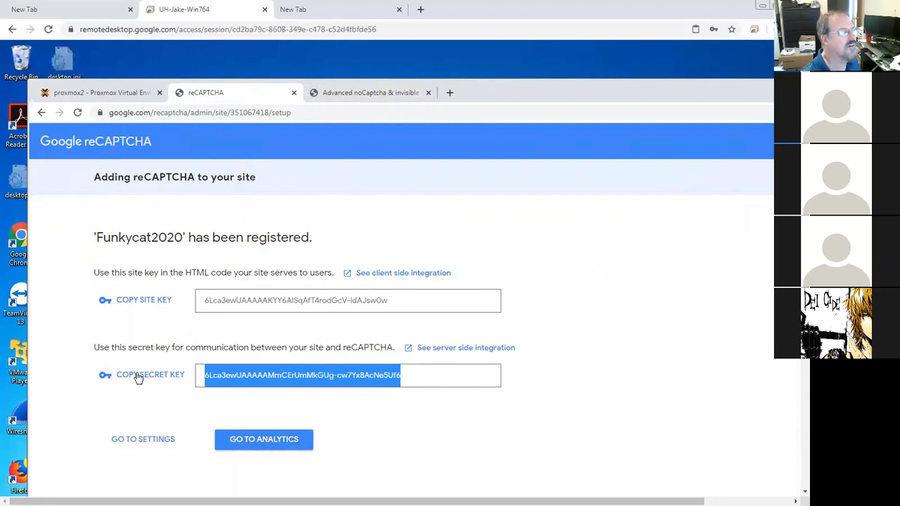
left_click(139, 377)
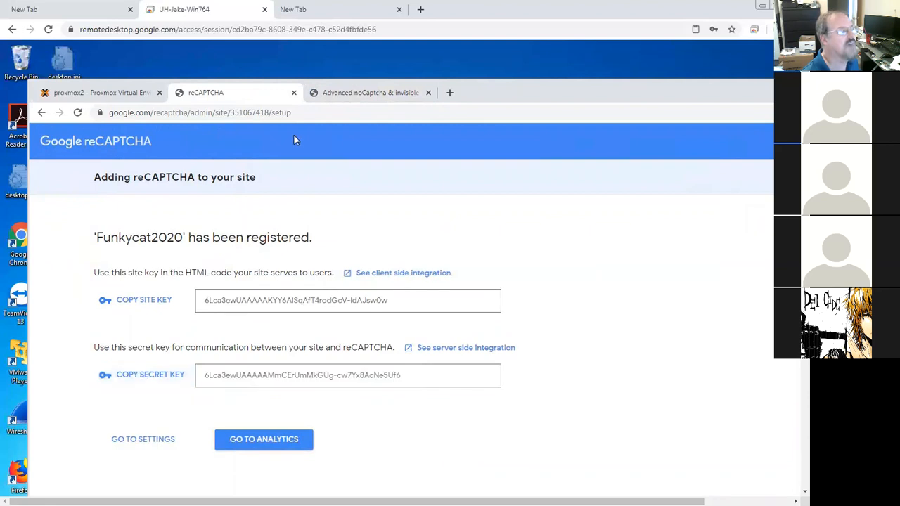
left_click(344, 96)
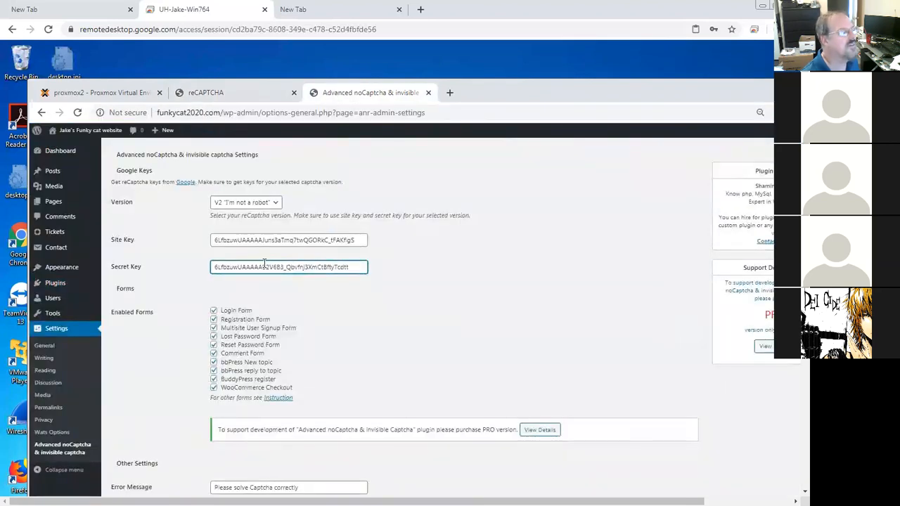
Step: Uncheck every option in the Enabled Forms list
left_click(214, 311)
left_click(214, 319)
left_click(214, 328)
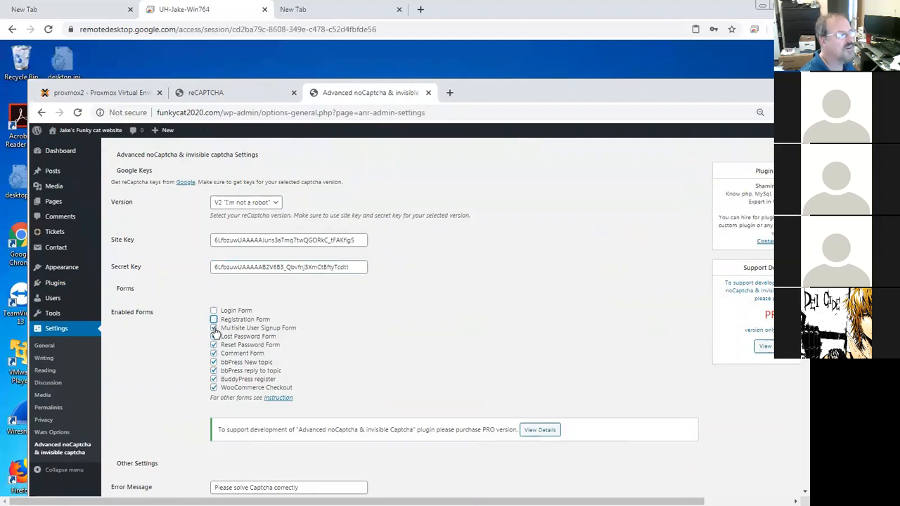
left_click(214, 336)
left_click(213, 344)
left_click(214, 362)
left_click(214, 353)
left_click(213, 370)
left_click(214, 379)
left_click(213, 388)
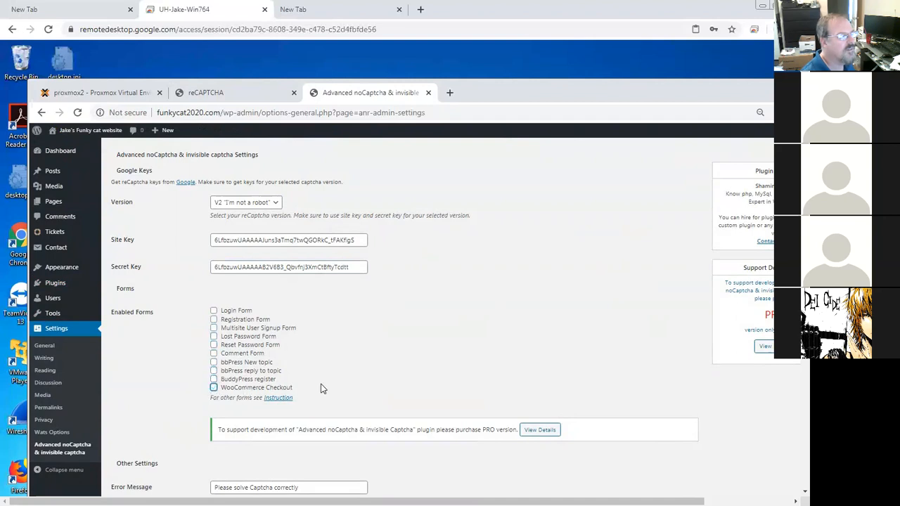
Step: Open the plugin's setup instructions, select the Contact Form 7 tag [anr_nocaptcha g-recaptcha-response], and go back to settings
left_click(278, 398)
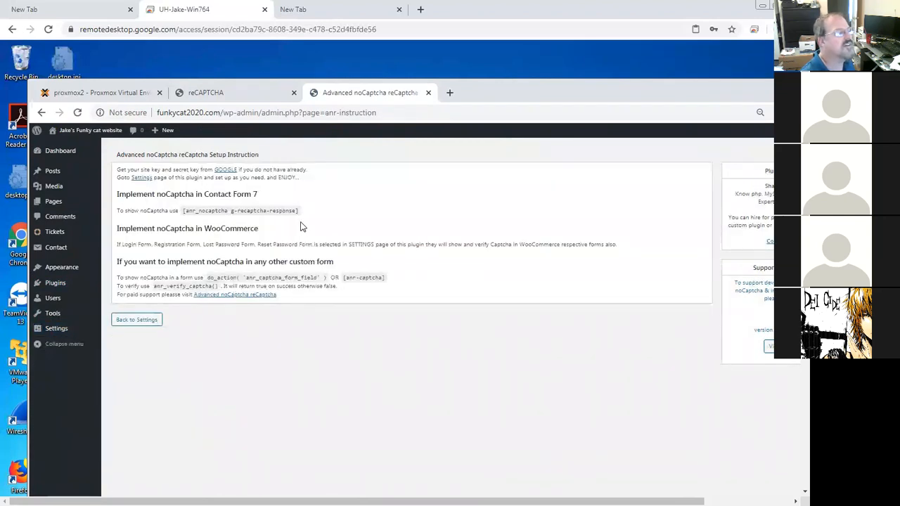
left_click_drag(304, 217, 182, 211)
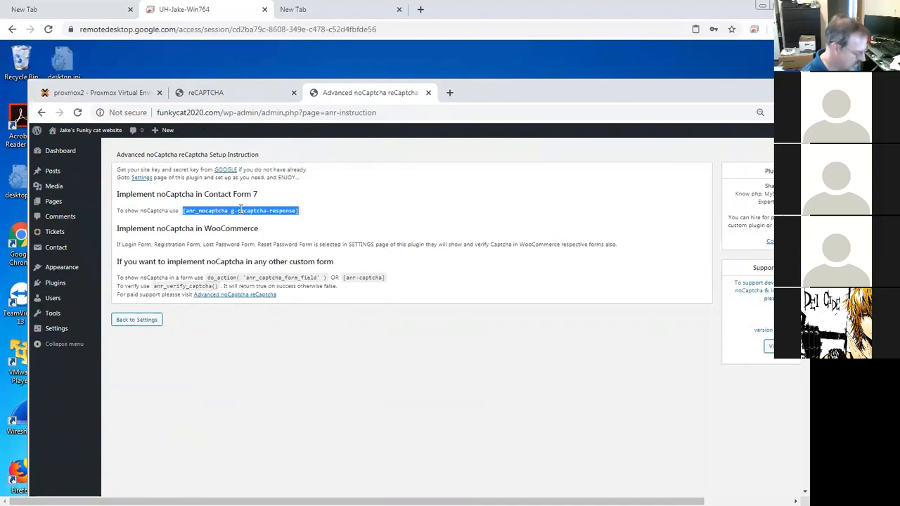
left_click(148, 321)
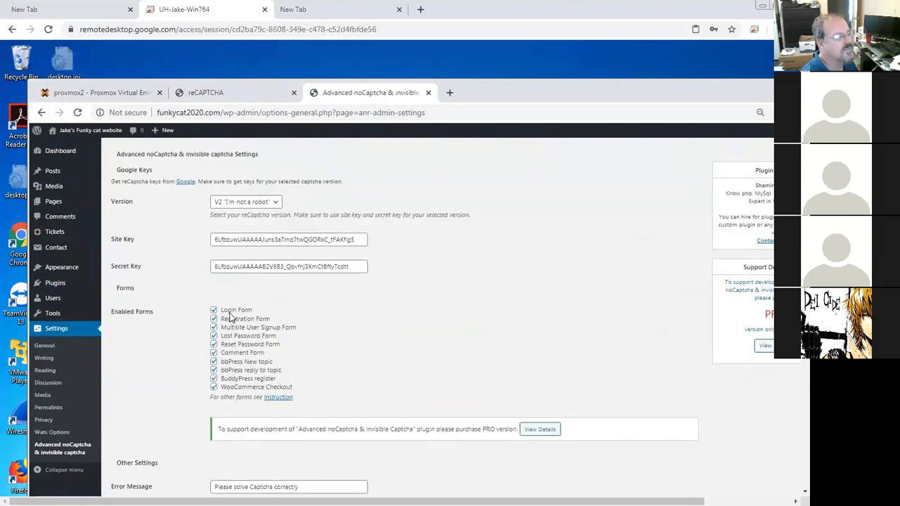
Step: Uncheck every option in the Enabled Forms list and save the plugin settings
scroll(225, 309, "down", 2)
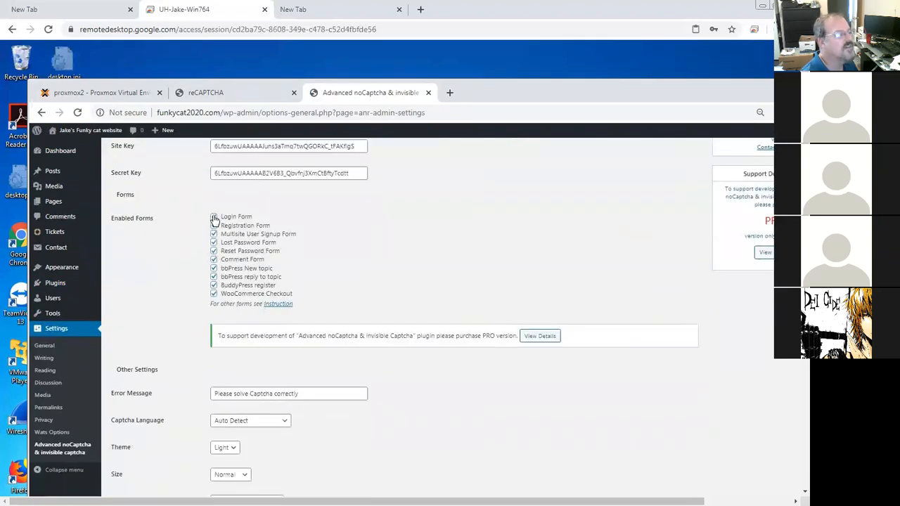
left_click(215, 217)
left_click(214, 226)
left_click(214, 235)
left_click(214, 243)
left_click(215, 251)
left_click(214, 260)
left_click(214, 268)
left_click(214, 277)
left_click(213, 286)
left_click(214, 294)
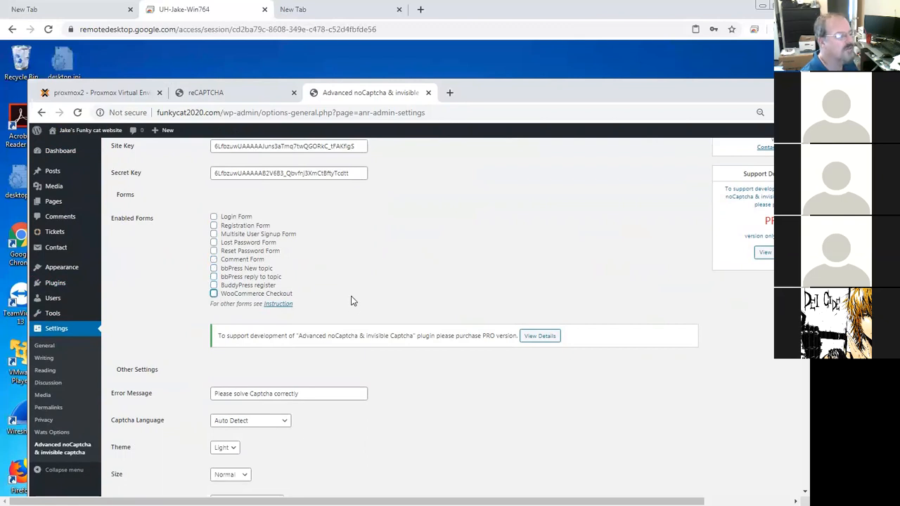
scroll(552, 376, "down", 2)
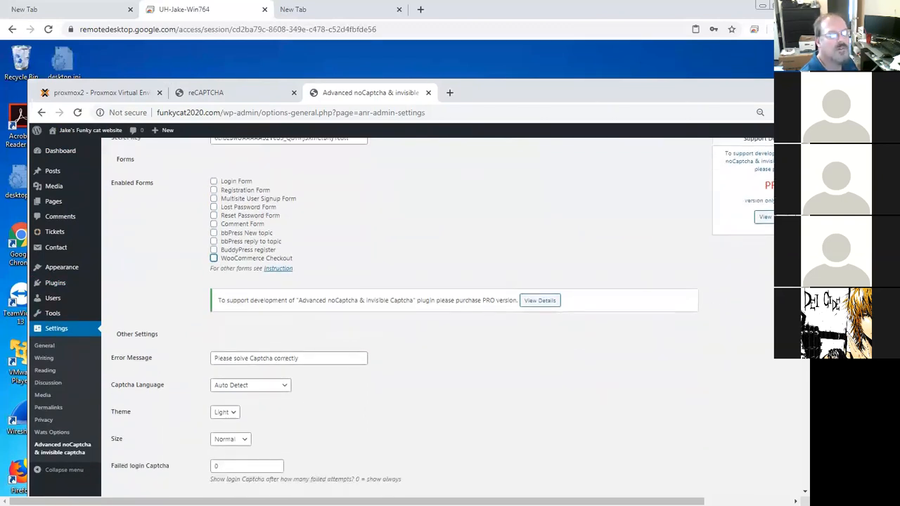
scroll(776, 451, "down", 3)
left_click(150, 382)
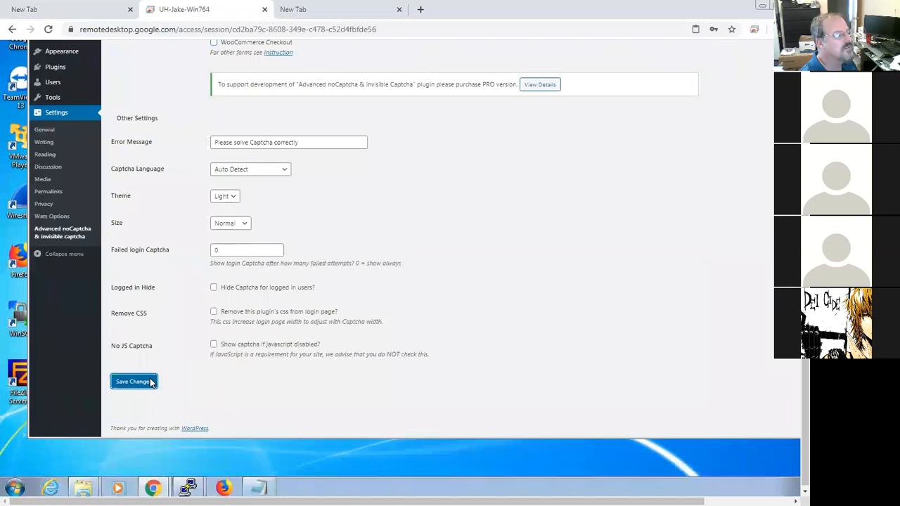
left_click_drag(805, 308, 805, 167)
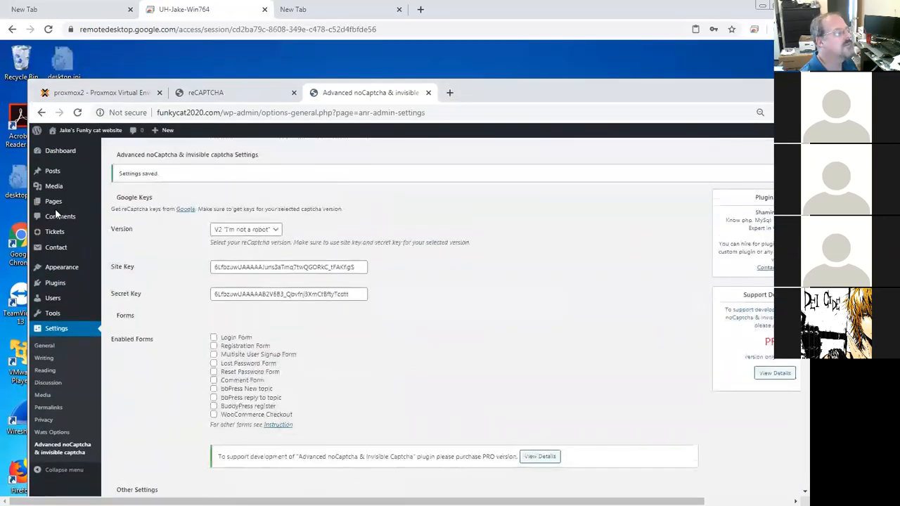
Step: Open Contact form 1 and save it with the [anr_nocaptcha g-recaptcha-response] tag in its template
left_click(56, 248)
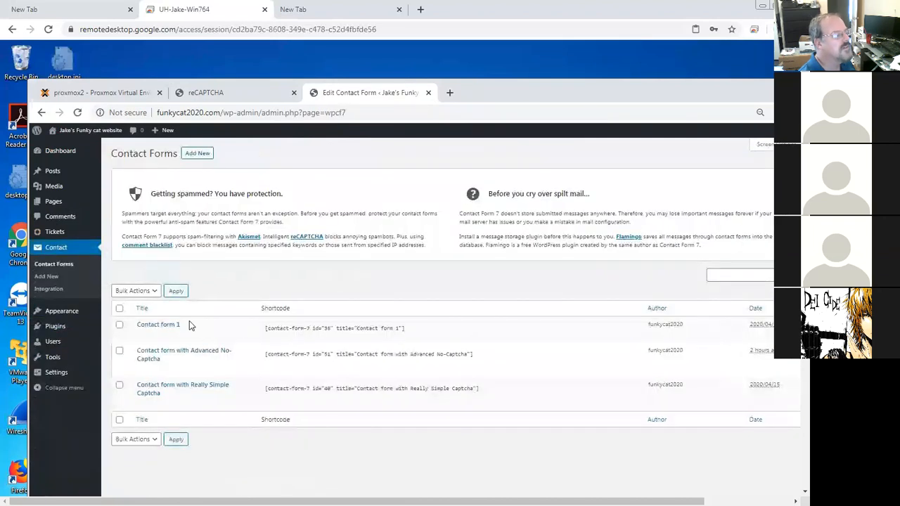
left_click(142, 335)
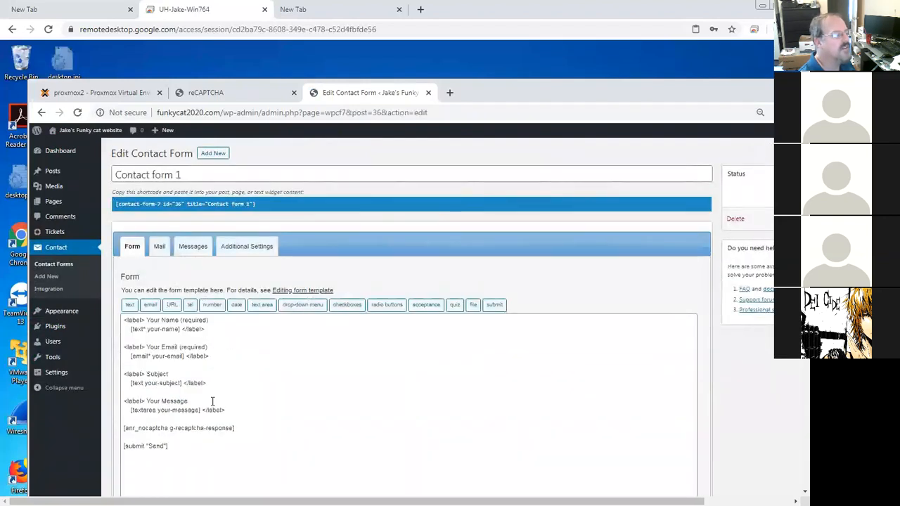
left_click(172, 427)
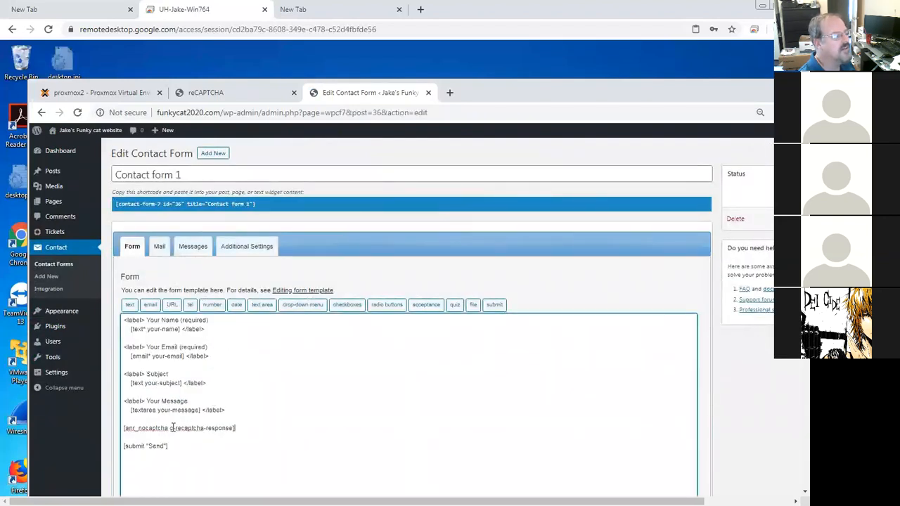
left_click_drag(151, 431, 128, 431)
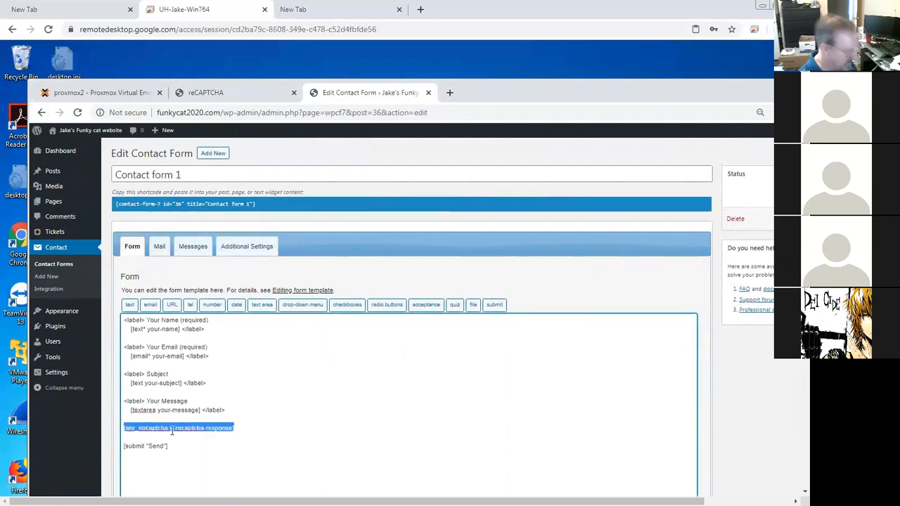
left_click(271, 430)
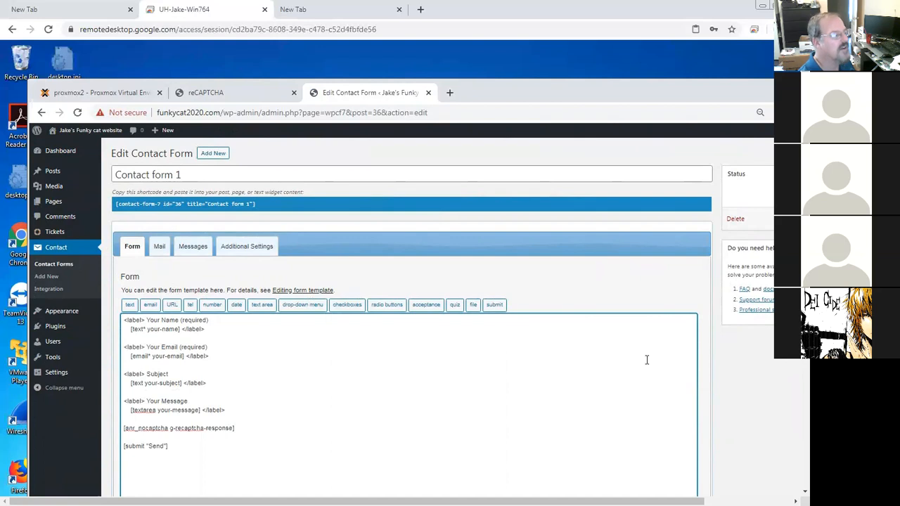
scroll(795, 400, "down", 3)
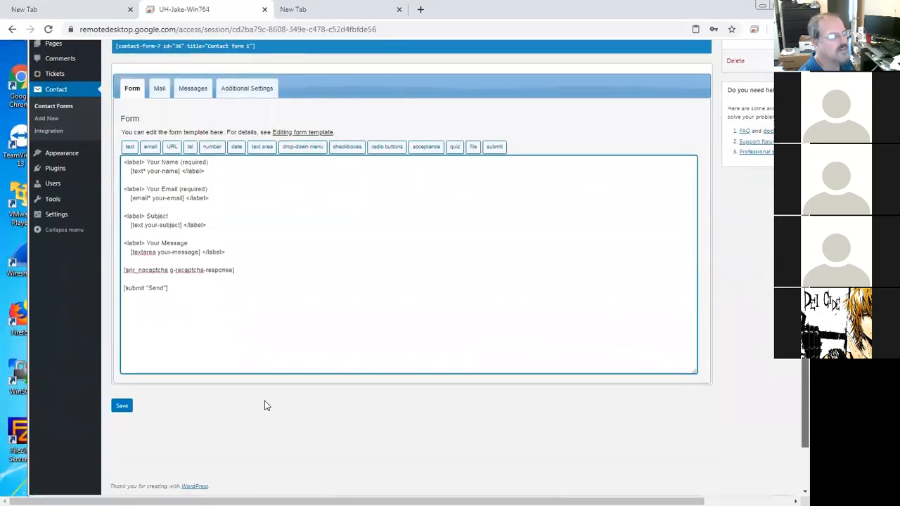
left_click(122, 407)
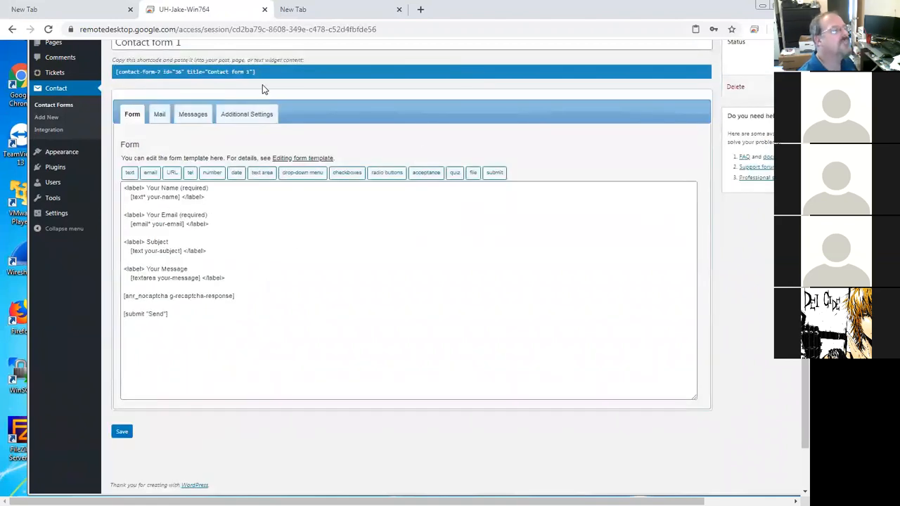
Step: Copy the Contact form 1 shortcode
left_click_drag(805, 281, 805, 204)
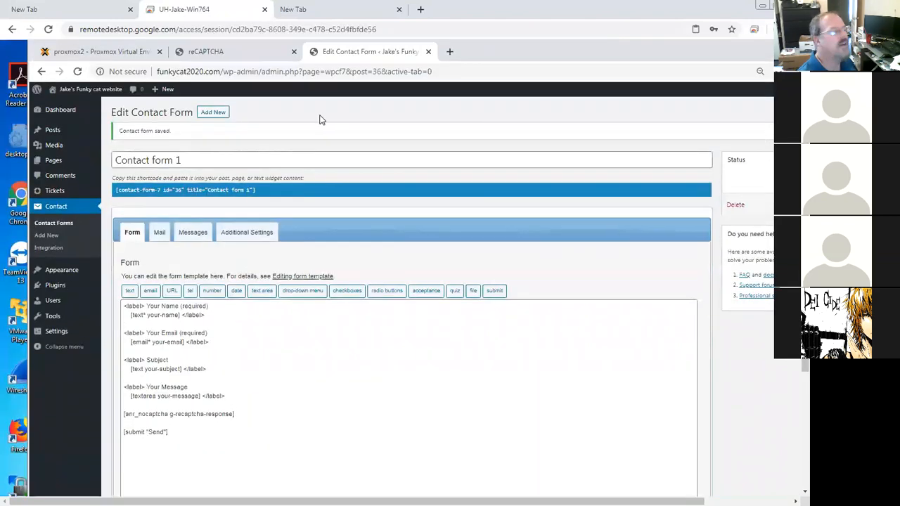
left_click_drag(252, 189, 176, 190)
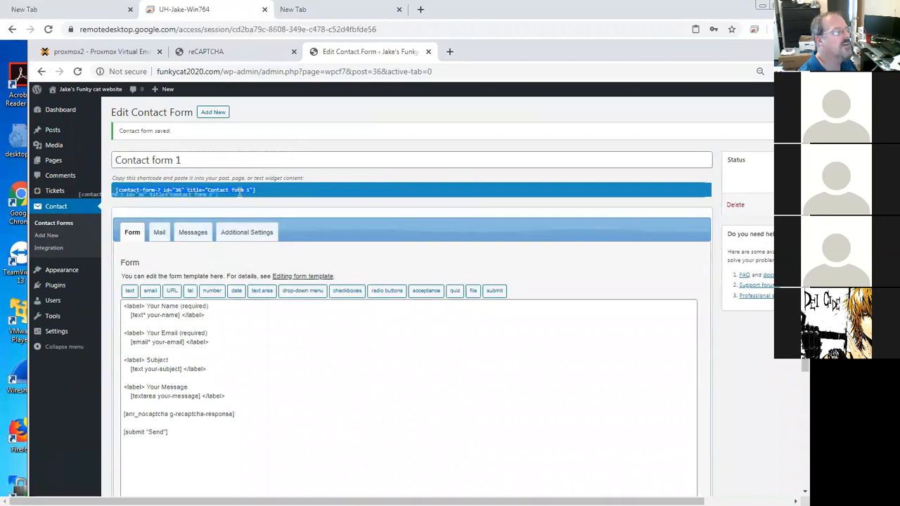
left_click_drag(246, 190, 211, 191)
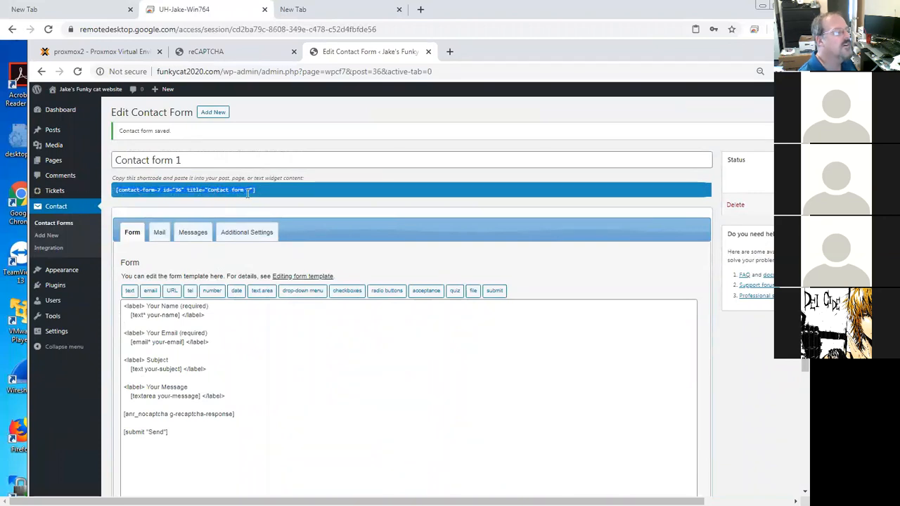
right_click(247, 192)
left_click(268, 205)
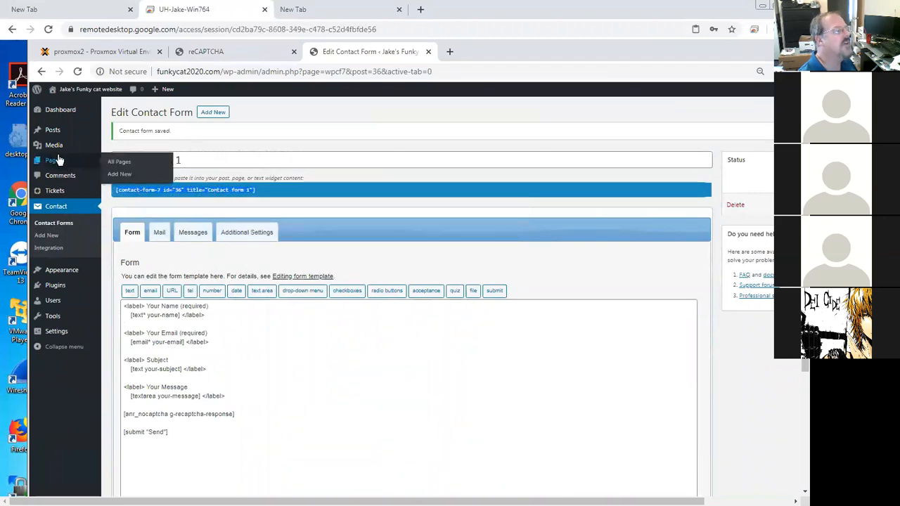
Step: Edit the Contact Me page, paste the contact form shortcode below Complaints?, and update the page
left_click(55, 163)
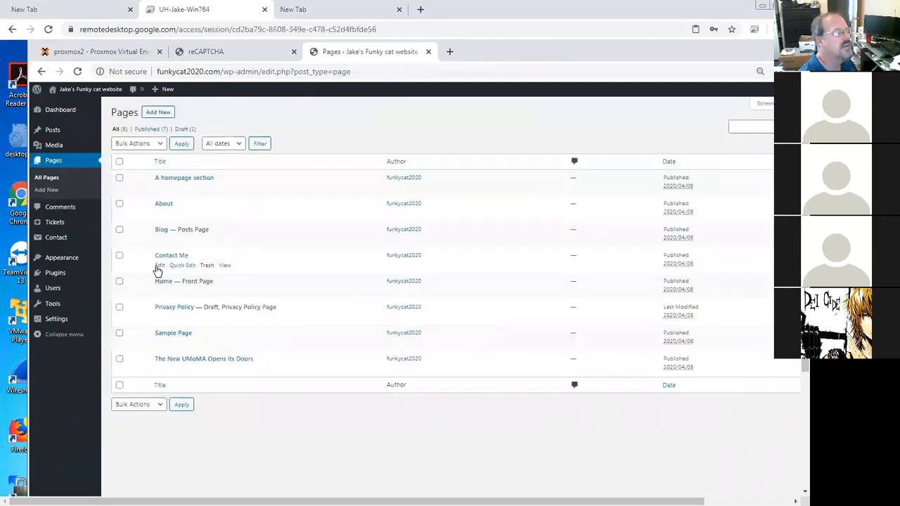
left_click(158, 267)
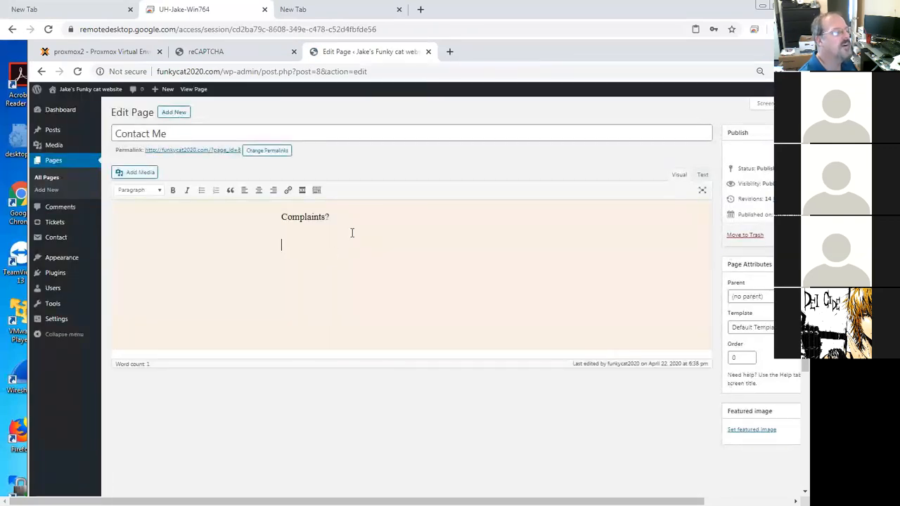
key("ctrl+v")
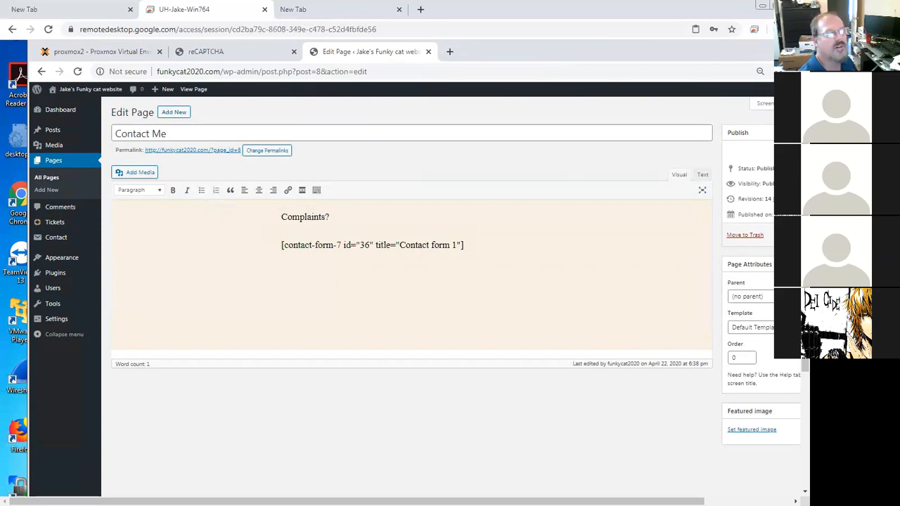
left_click_drag(659, 501, 748, 501)
left_click(735, 237)
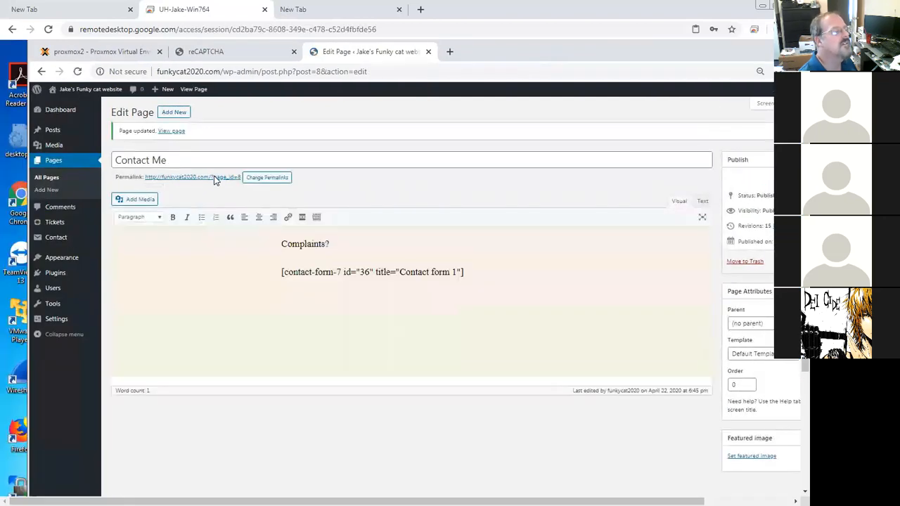
Step: Copy the Contact Me page permalink and open a new browser tab
right_click(214, 180)
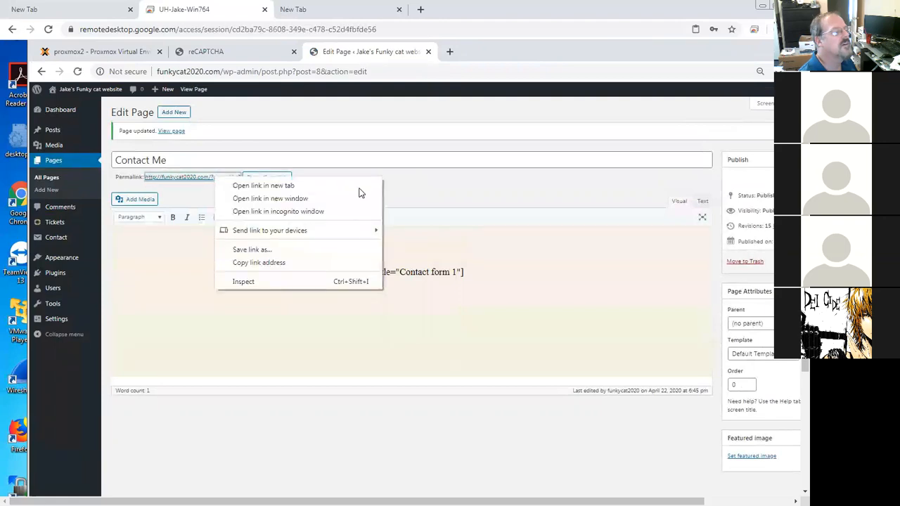
left_click(265, 263)
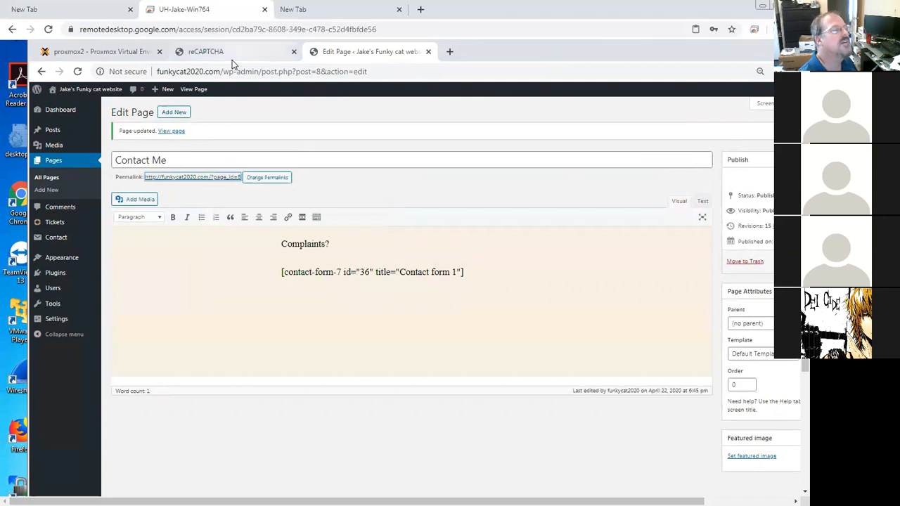
left_click(450, 51)
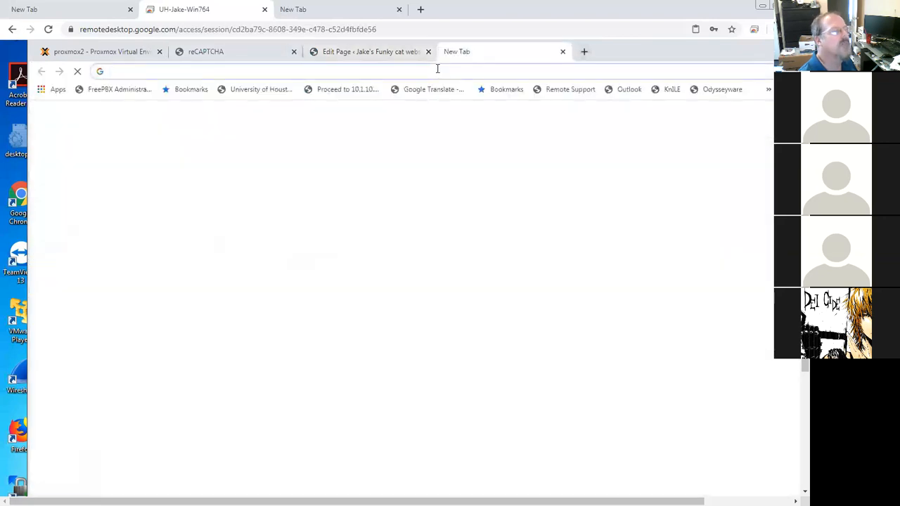
Step: Open the Contact Me page address in the new tab and enter a test name in Your Name
key("ctrl+v")
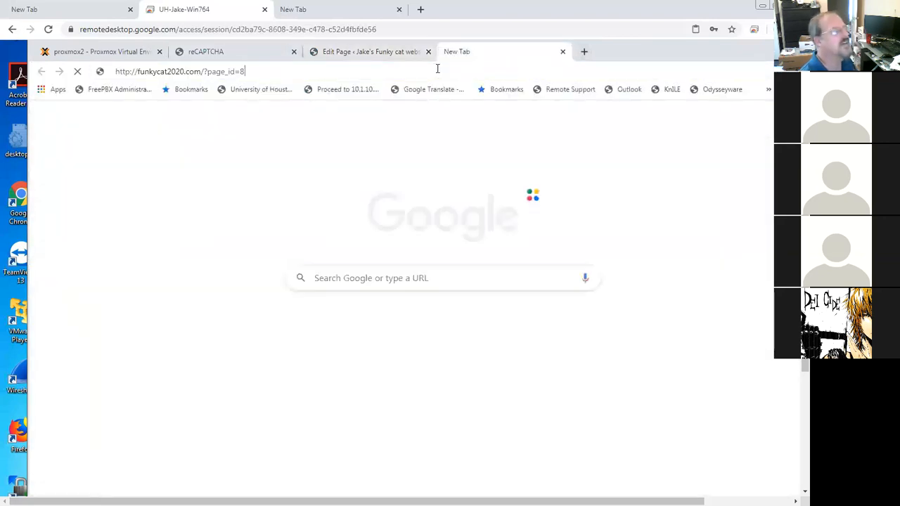
key("Return")
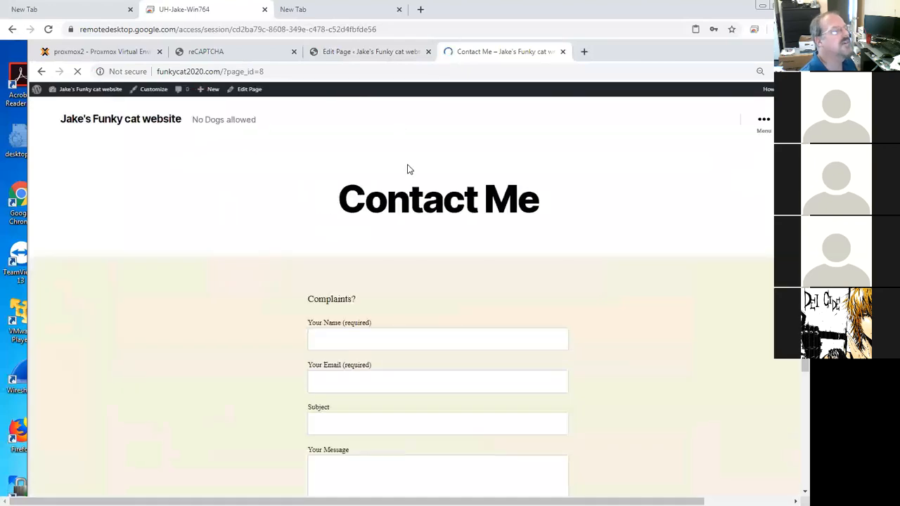
left_click(440, 340)
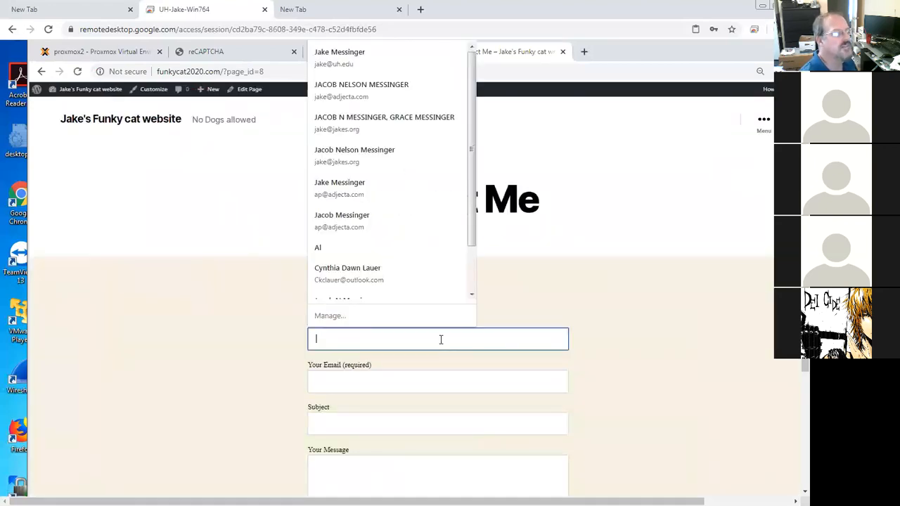
type("D")
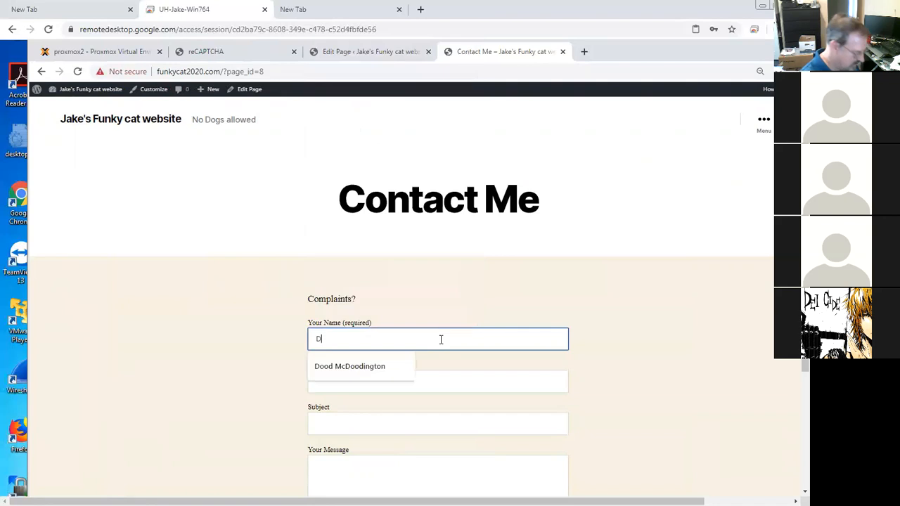
type("ude McDoodington")
key("Tab")
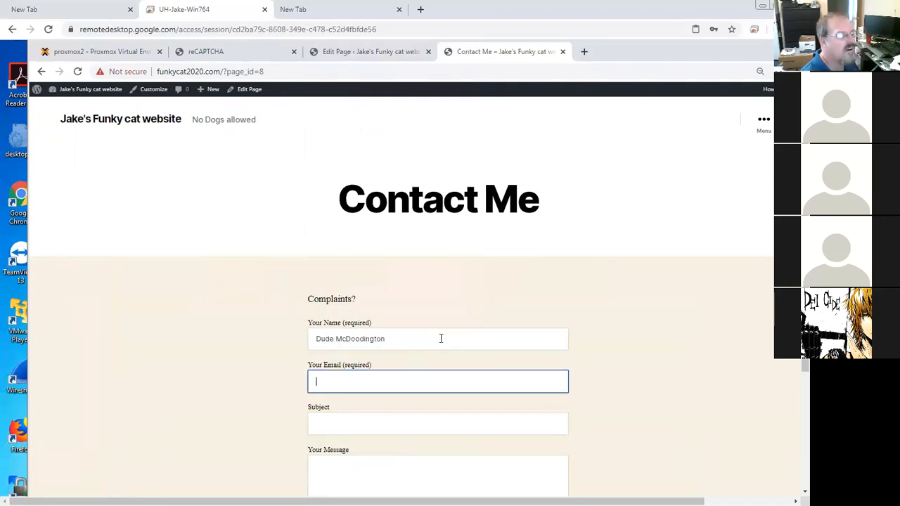
Step: Fill in a test e-mail address, the subject "hi there" and the message "Imcrazy"
type("dood@noway.com")
key("Tab")
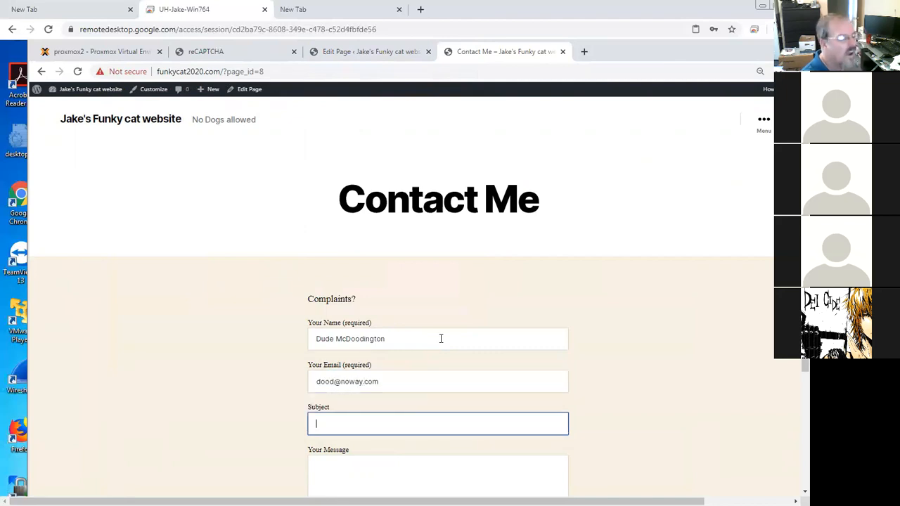
type("hi there")
key("Tab")
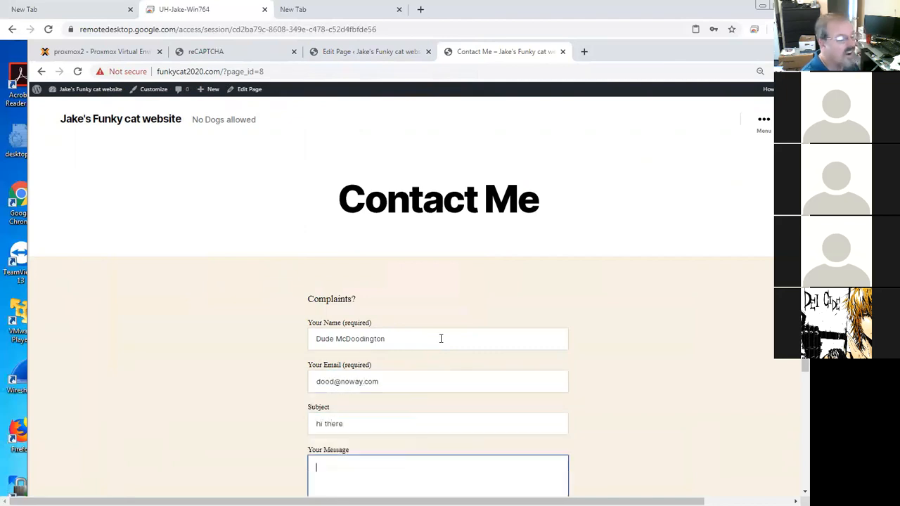
type("Imcraz")
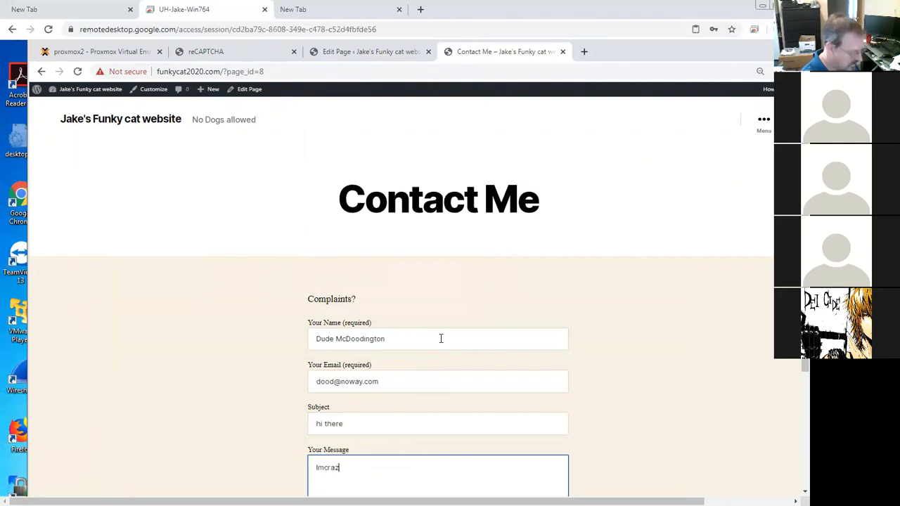
type("y")
left_click(239, 392)
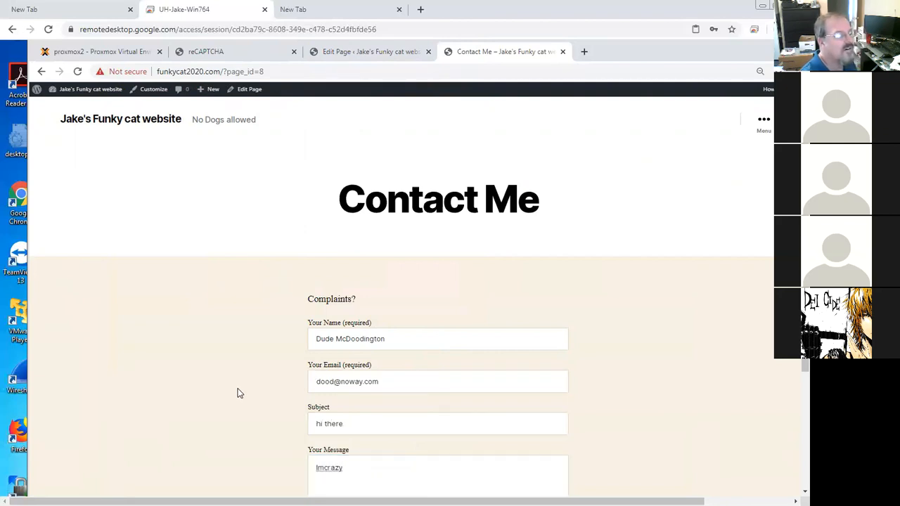
Step: Tick the I'm not a robot checkbox and send the test message
scroll(237, 391, "down", 2)
scroll(279, 391, "down", 2)
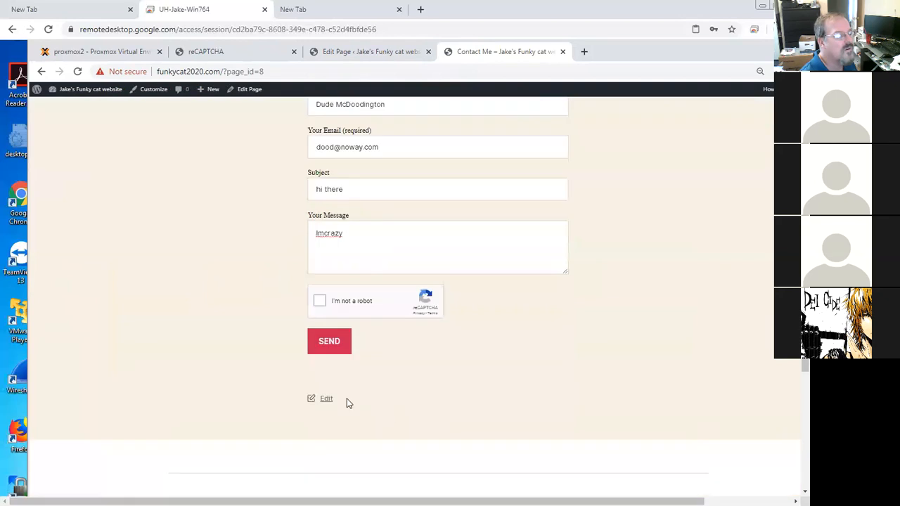
left_click(320, 302)
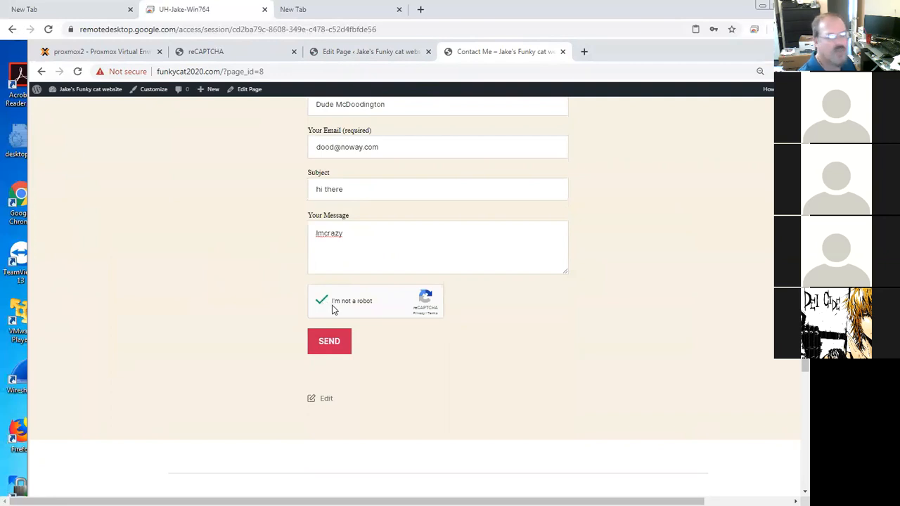
left_click(334, 344)
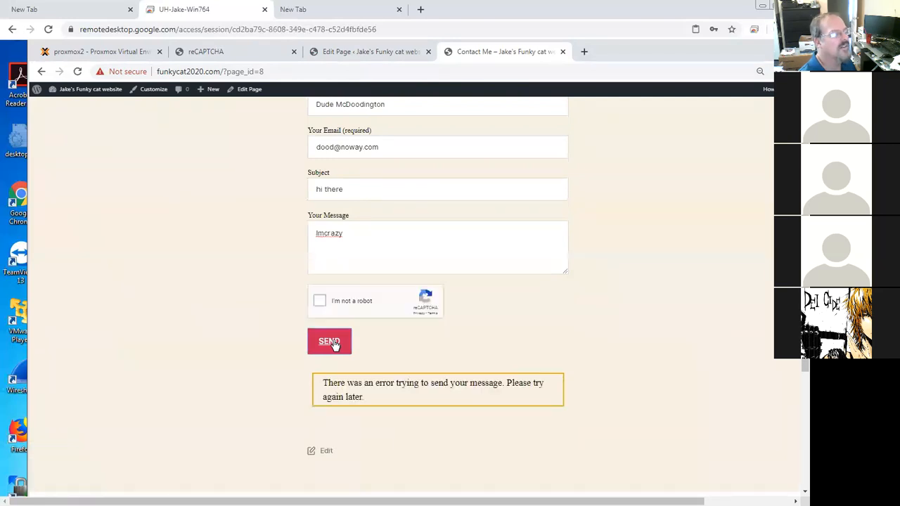
Step: Open Contact form 1 for editing from the Contact Forms list in the admin tab
left_click_drag(375, 400, 319, 383)
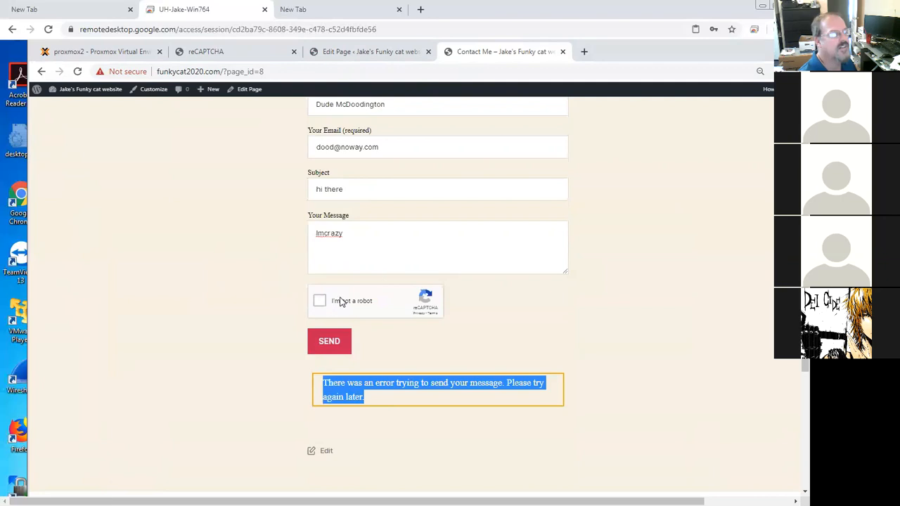
left_click_drag(375, 401, 320, 383)
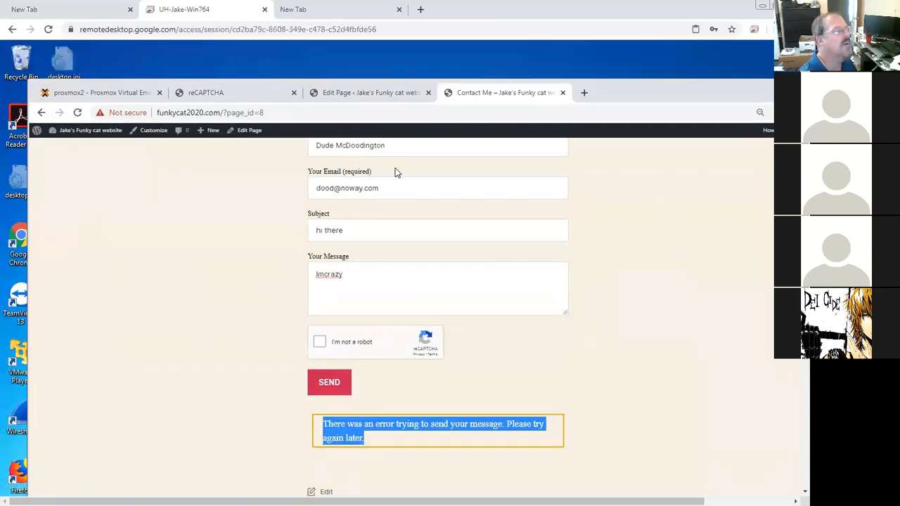
left_click(347, 93)
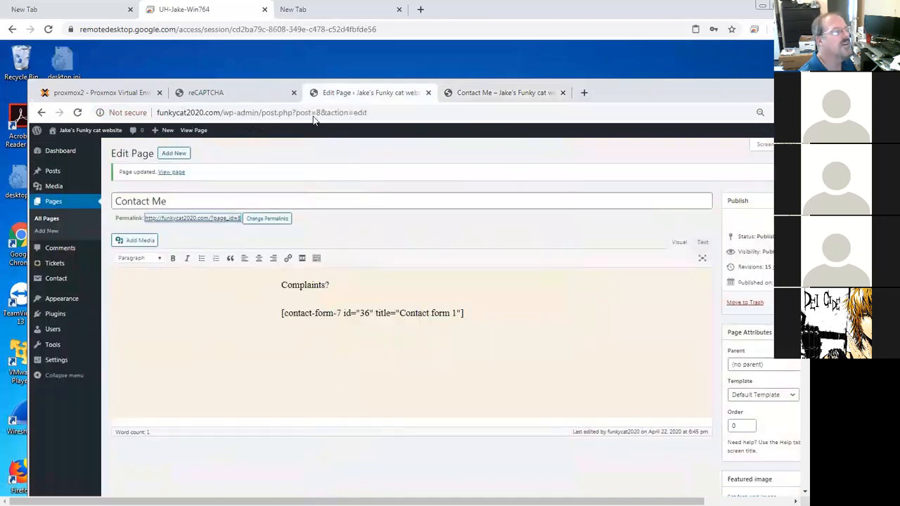
left_click(59, 280)
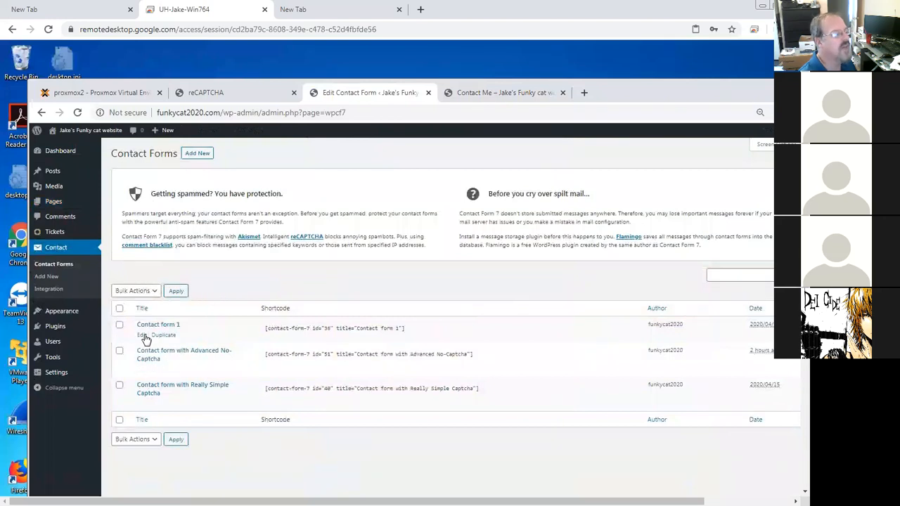
left_click(144, 335)
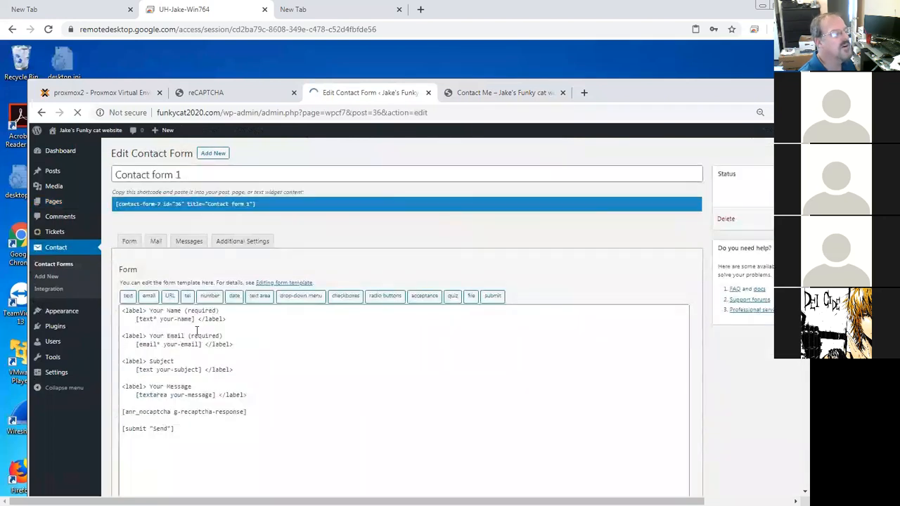
Step: Set the form's Mail recipient to the site owner's university e-mail address and save Contact form 1
left_click(160, 246)
left_click_drag(284, 335, 135, 335)
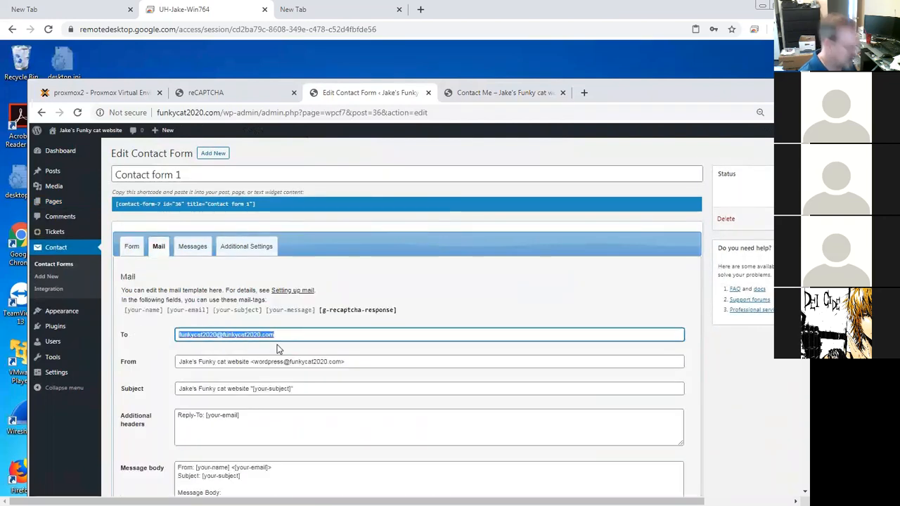
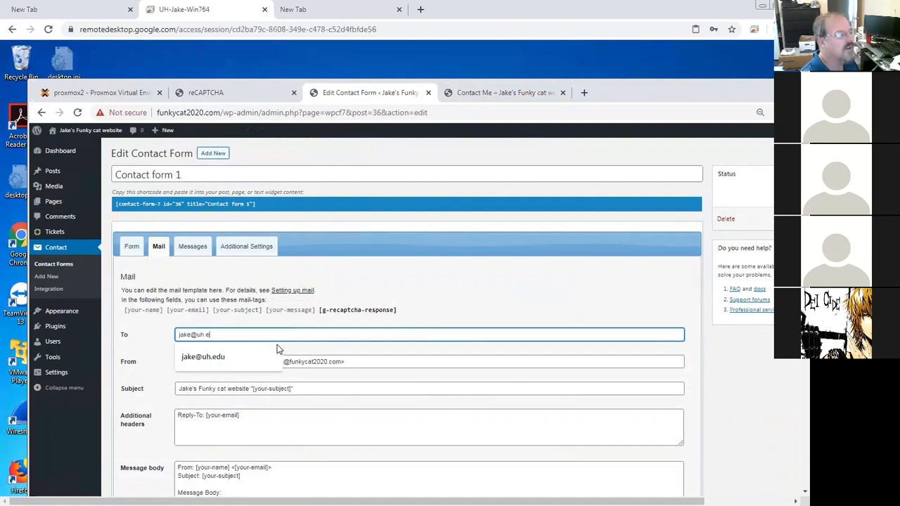
left_click(167, 395)
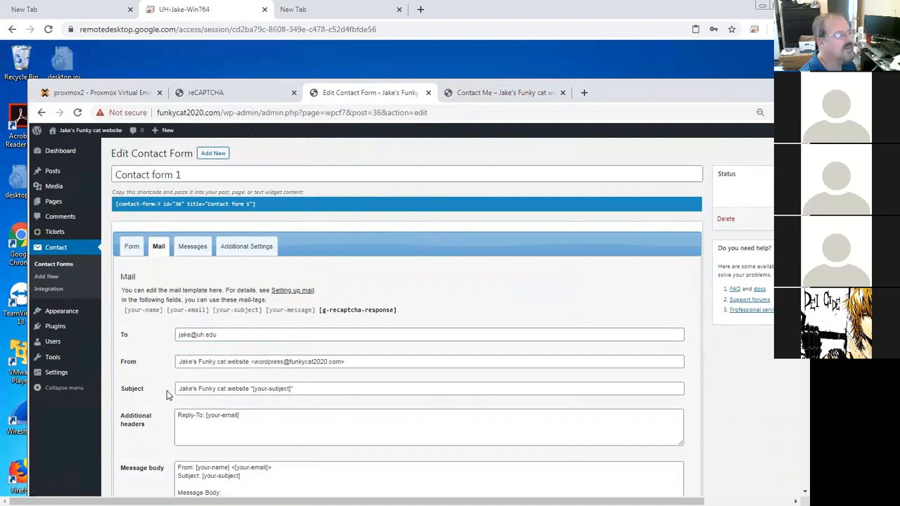
scroll(261, 410, "down", 3)
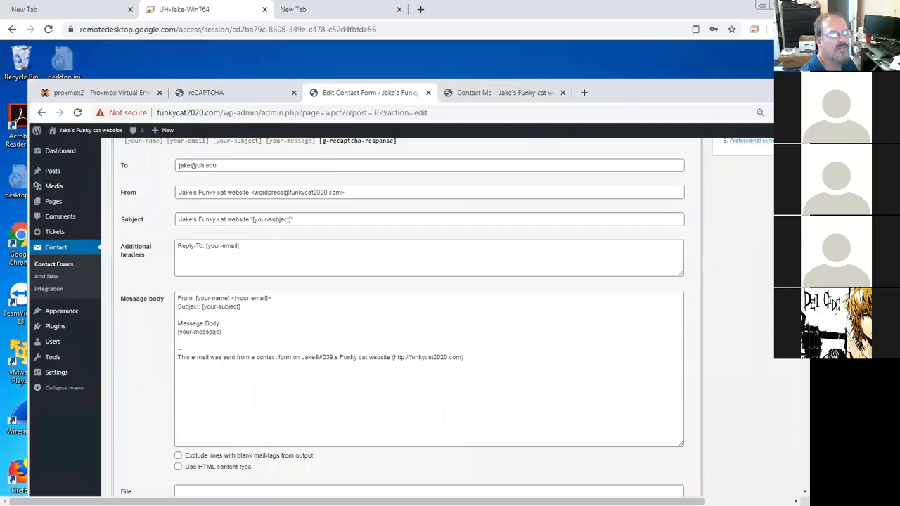
scroll(260, 410, "down", 3)
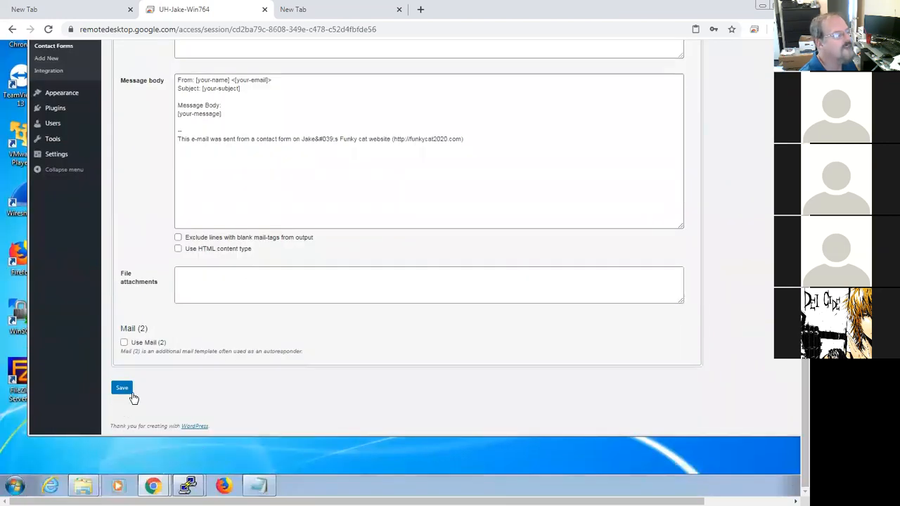
left_click(131, 391)
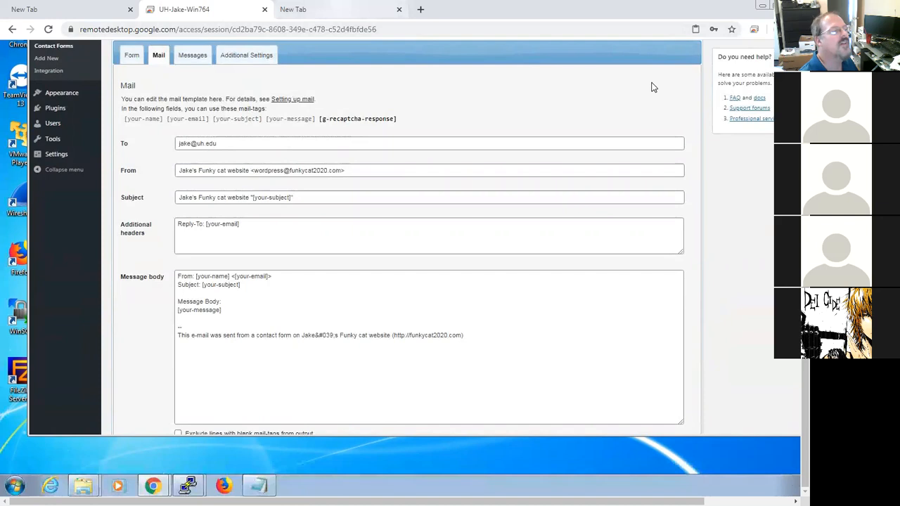
key("ctrl+Tab")
key("ctrl+shift+Tab")
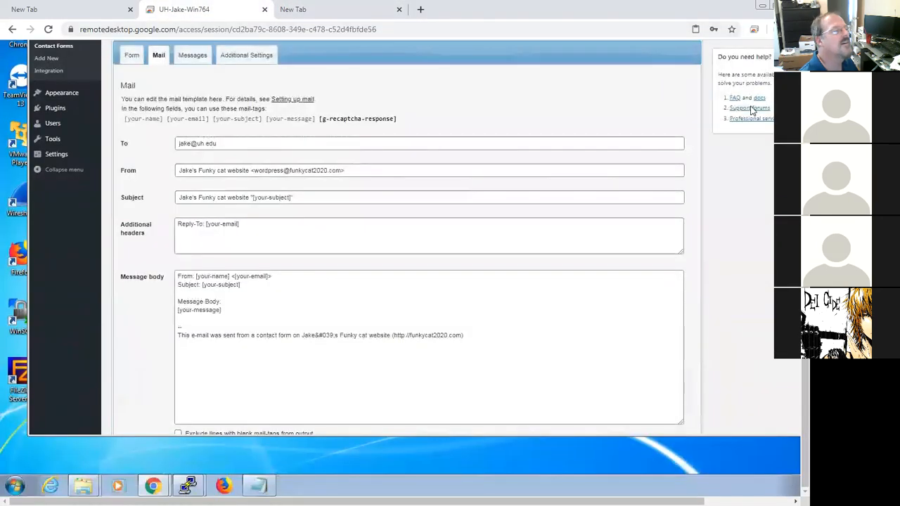
left_click_drag(805, 246, 804, 106)
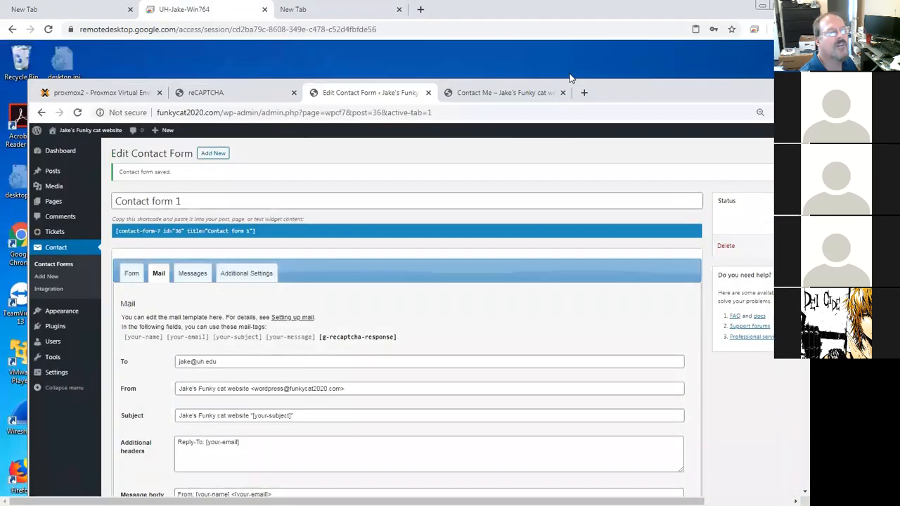
Step: Resend the test message on the Contact Me page with the I'm not a robot box ticked
left_click(511, 92)
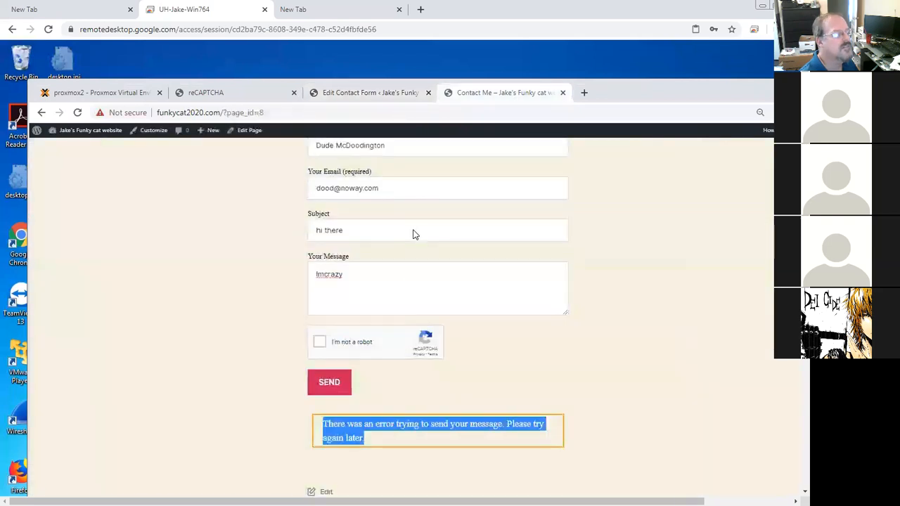
left_click(335, 383)
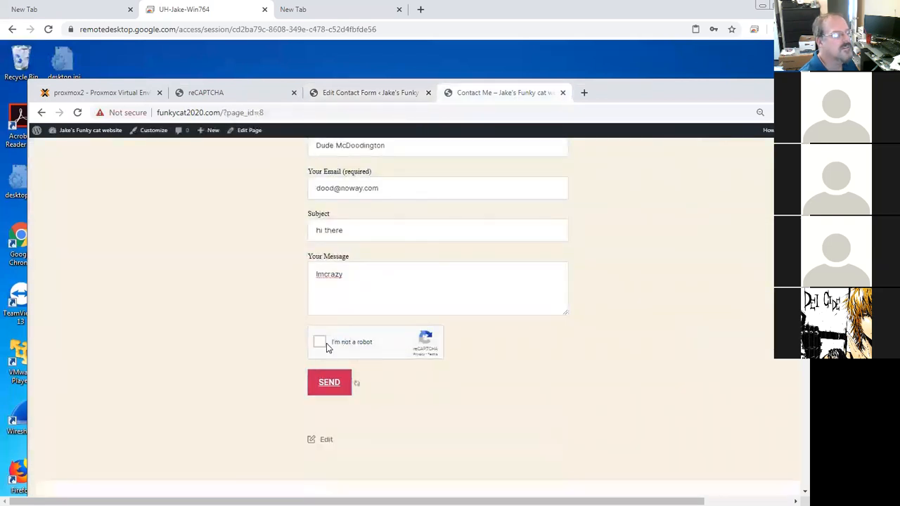
left_click(322, 348)
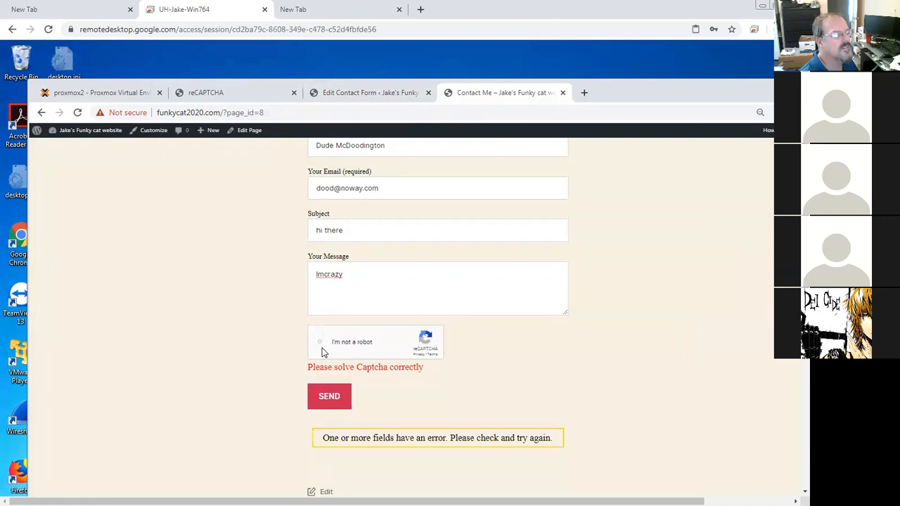
left_click(335, 398)
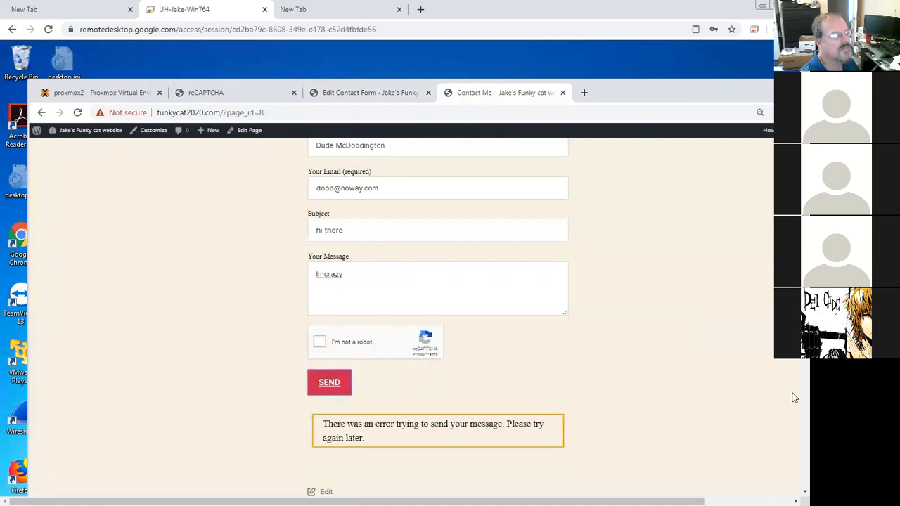
scroll(792, 411, "down", 3)
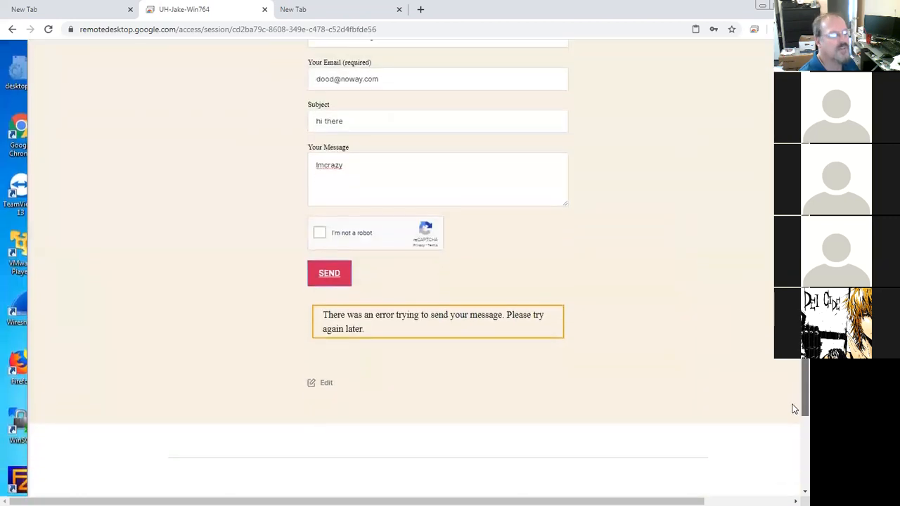
scroll(793, 431, "up", 3)
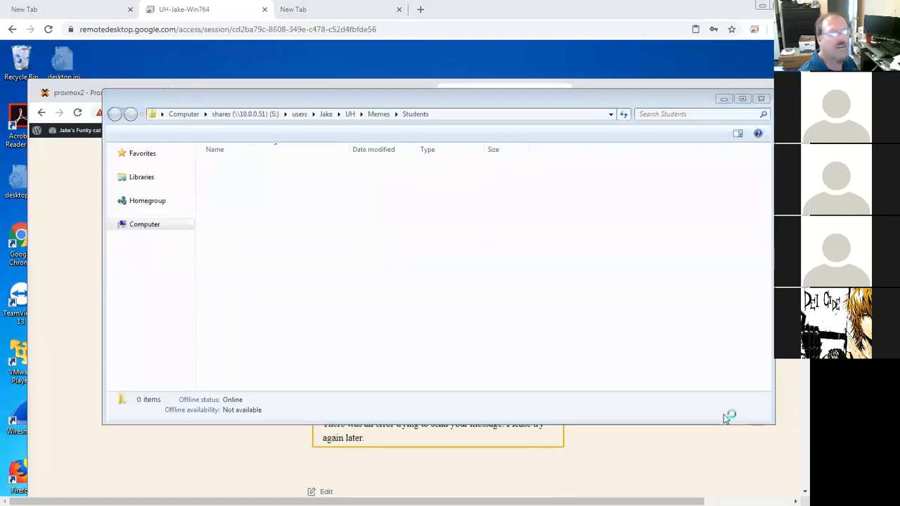
left_click(31, 139)
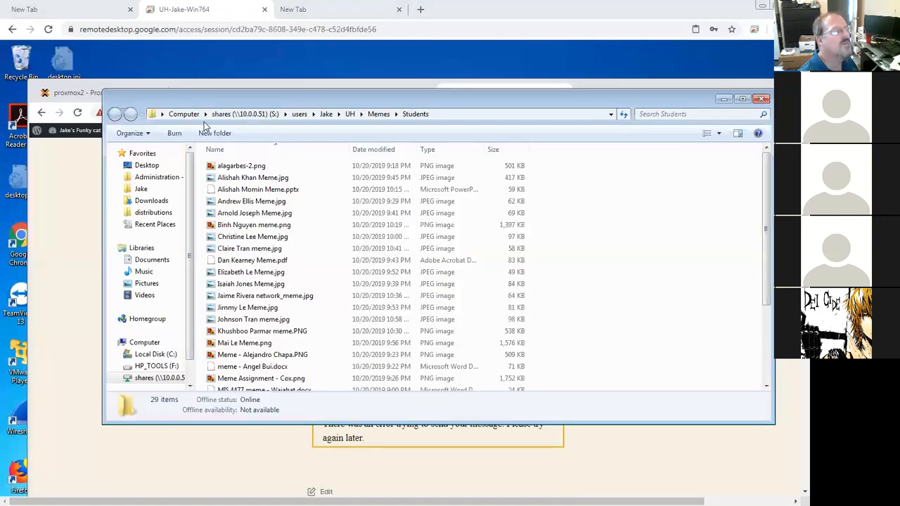
left_click_drag(297, 93, 899, 120)
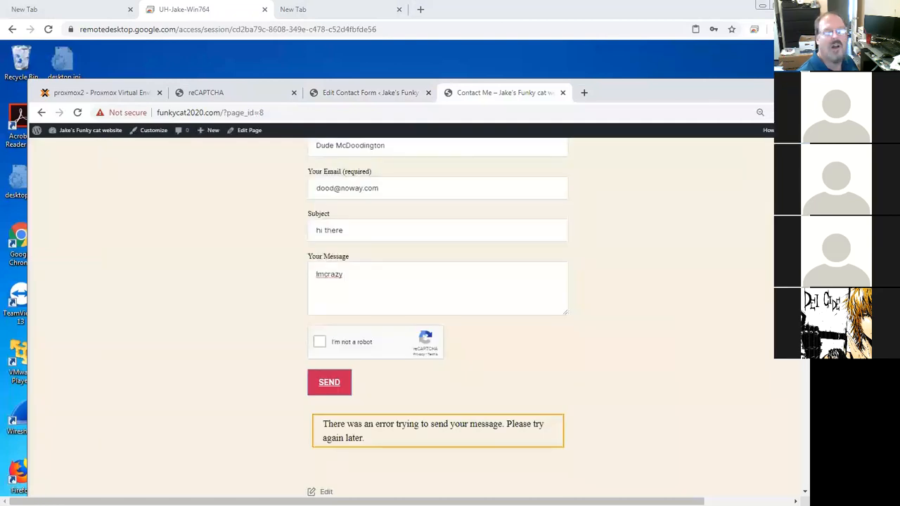
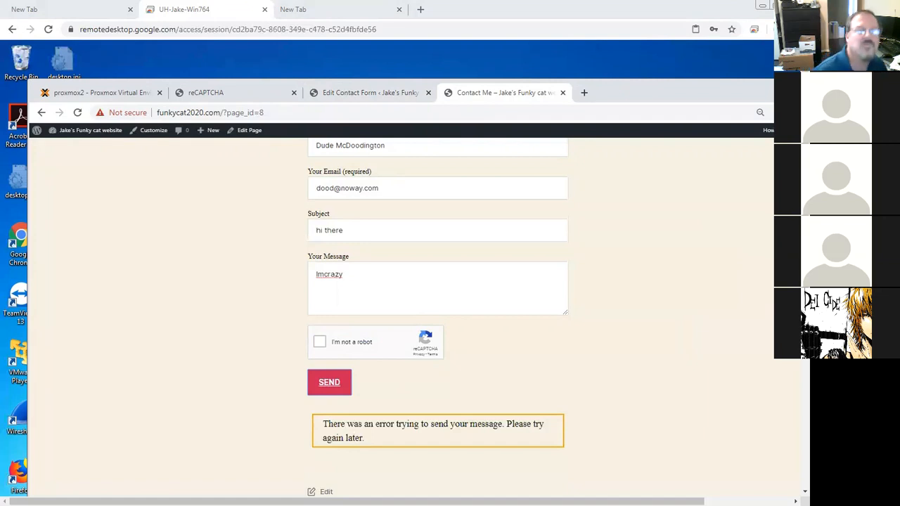
Step: Open a new tab and search the web for advacned reapcha how to install, scanning the results
mouse_move(899, 54)
left_mouse_down()
mouse_move(747, 50)
mouse_move(899, 50)
left_mouse_up()
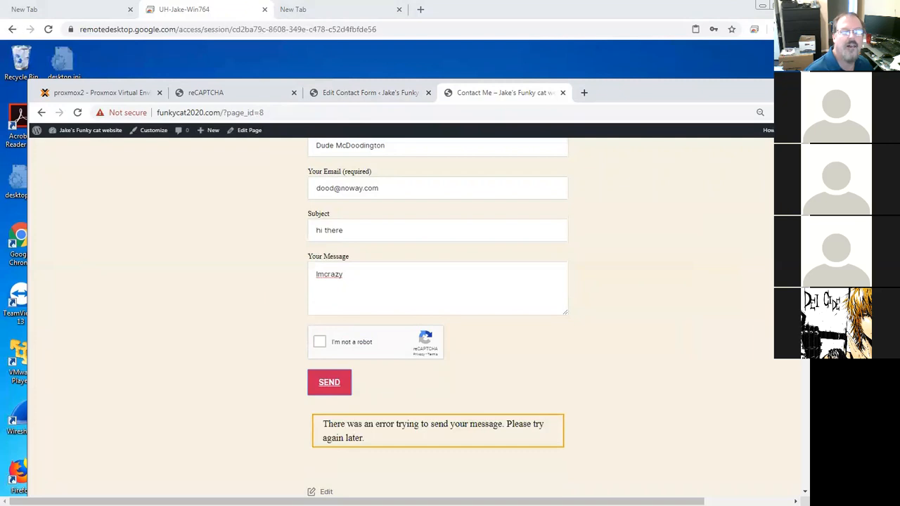
left_click(583, 93)
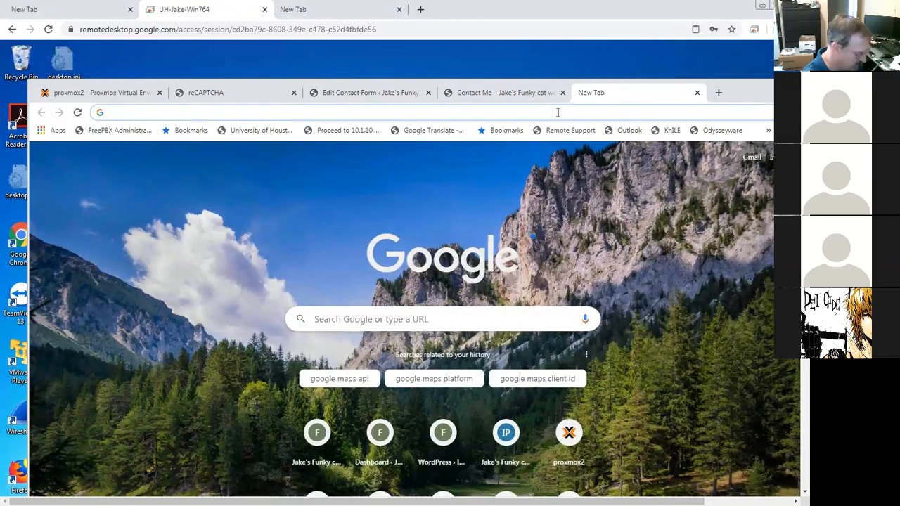
type("advacned")
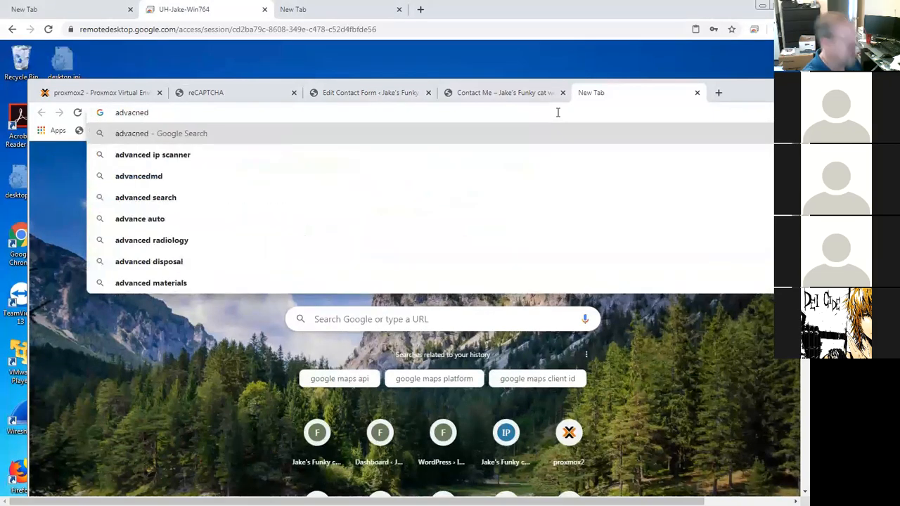
type(" reapcha ")
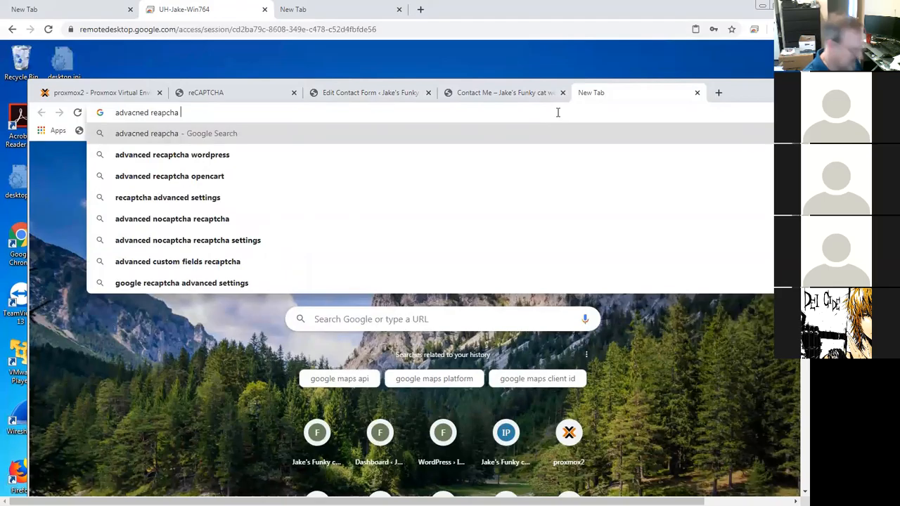
type("how to install")
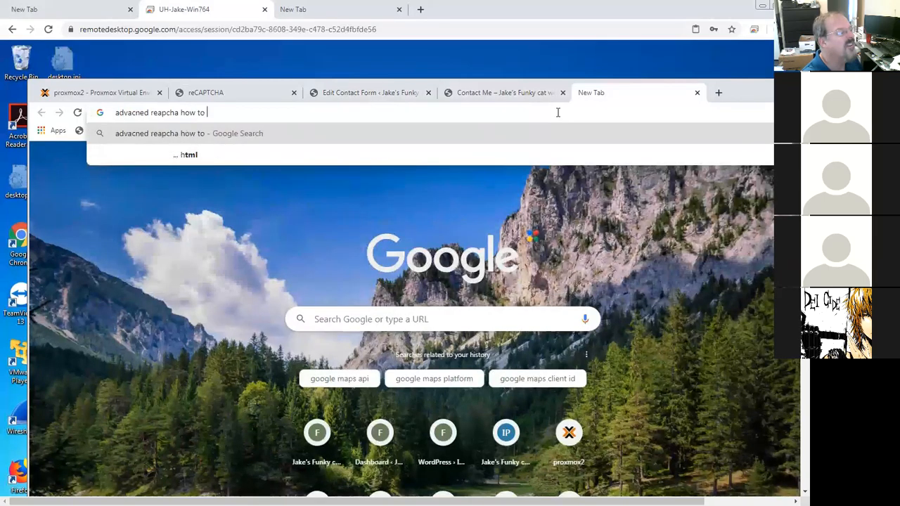
key("Return")
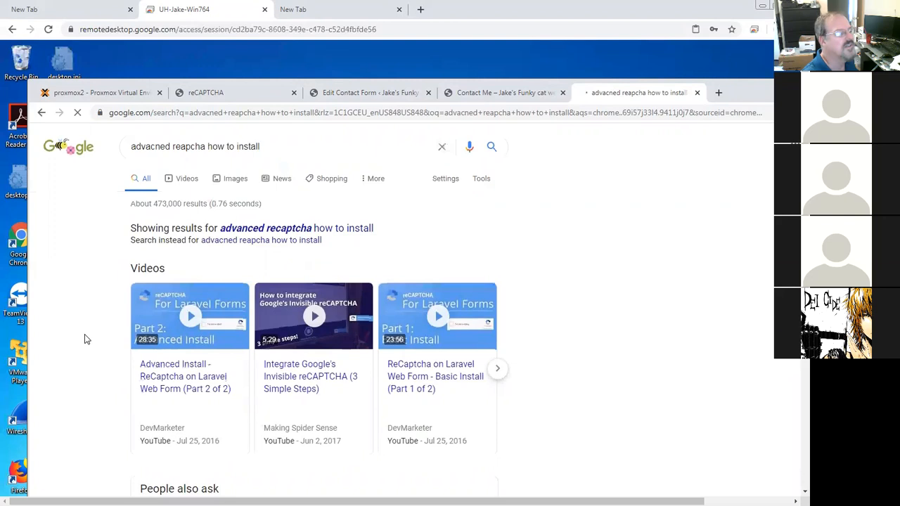
scroll(84, 337, "down", 1)
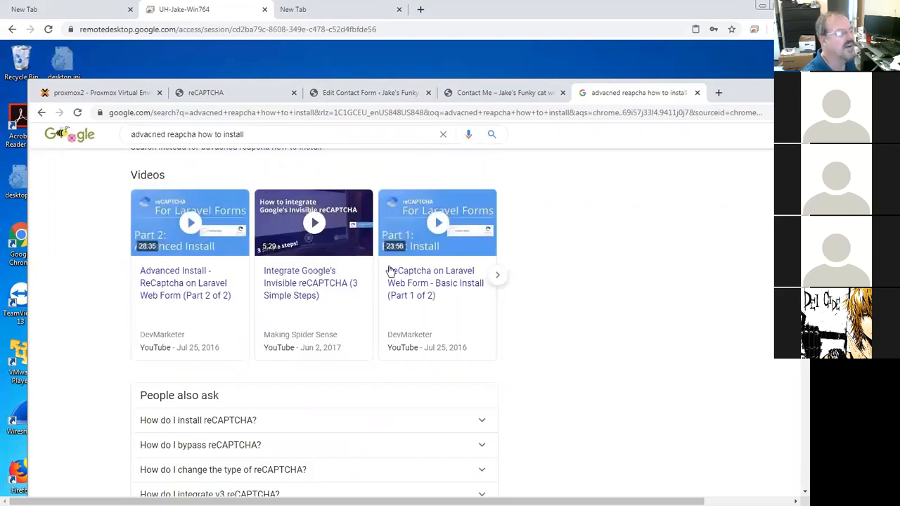
scroll(338, 342, "down", 1)
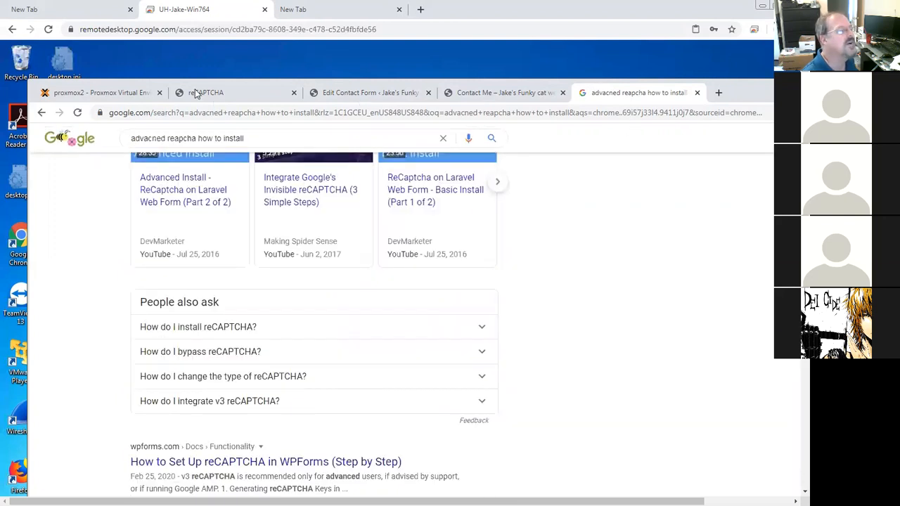
scroll(222, 95, "down", 1)
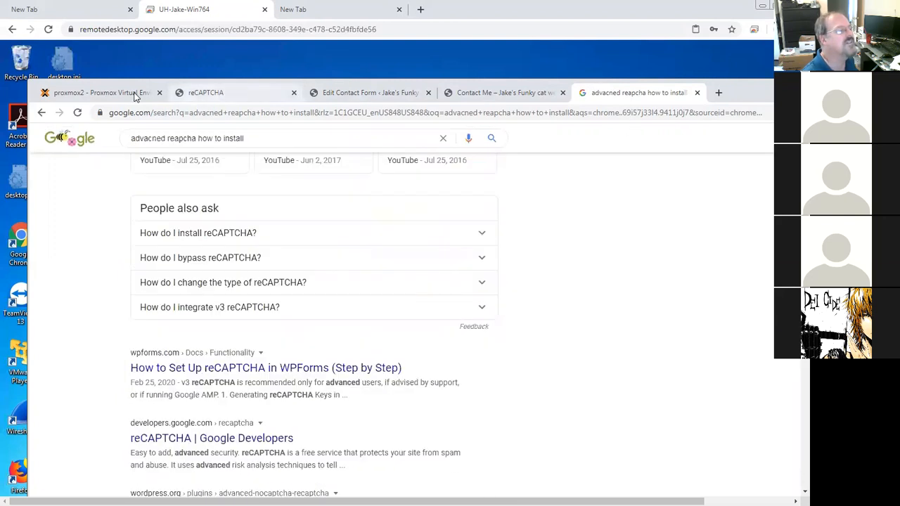
Step: Go back to the Advanced noCaptcha & invisible captcha settings page and review its keys and site domain
left_click(204, 92)
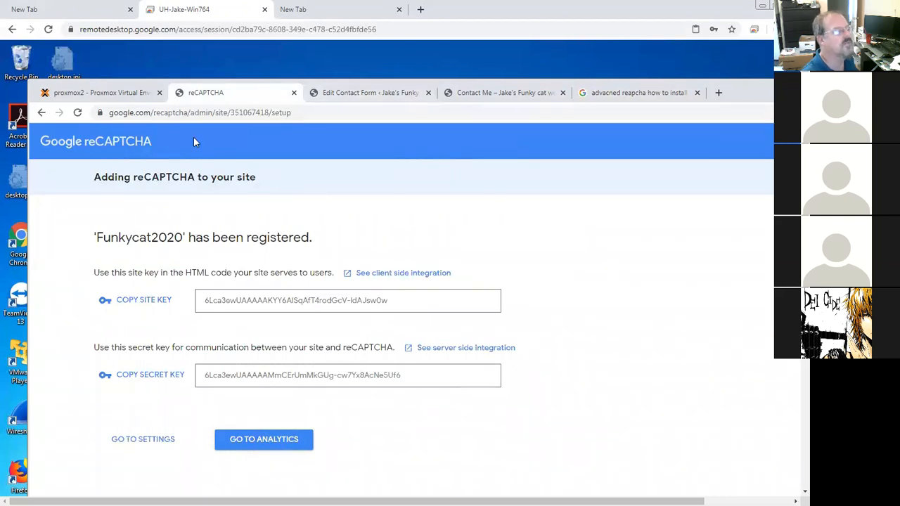
left_click(40, 113)
left_click(41, 113)
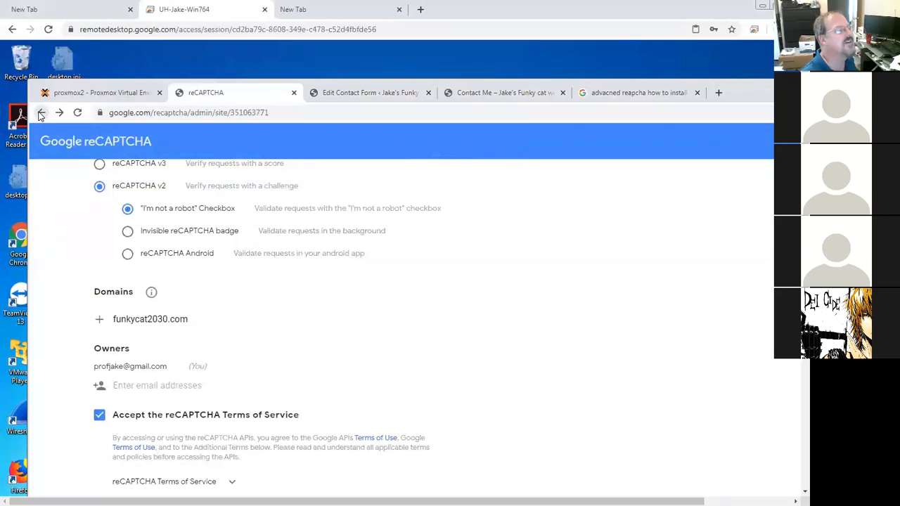
left_click(41, 113)
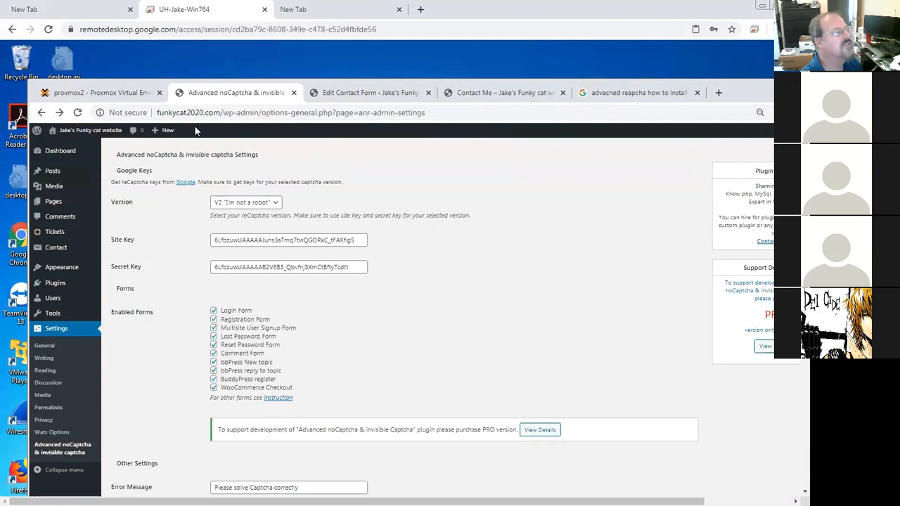
left_click_drag(158, 113, 221, 114)
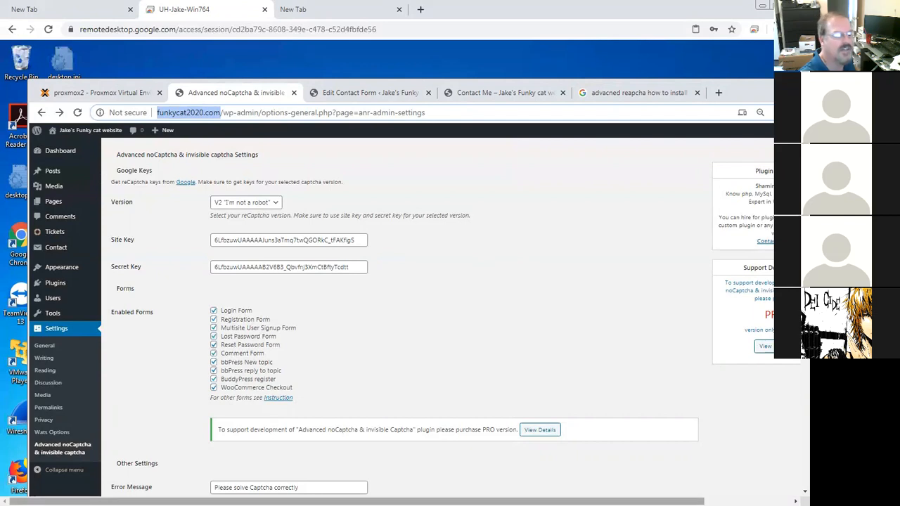
left_click_drag(618, 502, 705, 501)
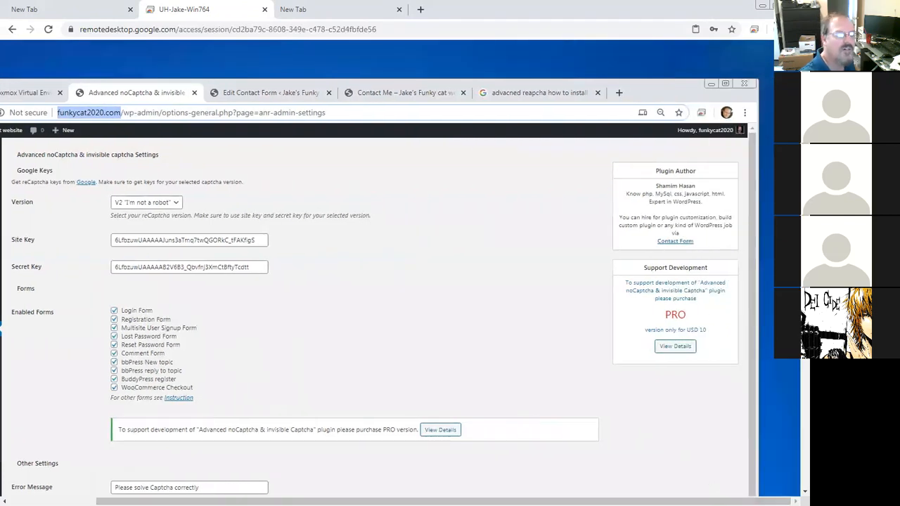
mouse_move(805, 344)
left_mouse_down()
mouse_move(794, 407)
mouse_move(802, 453)
mouse_move(803, 337)
left_mouse_up()
left_click_drag(499, 501, 412, 492)
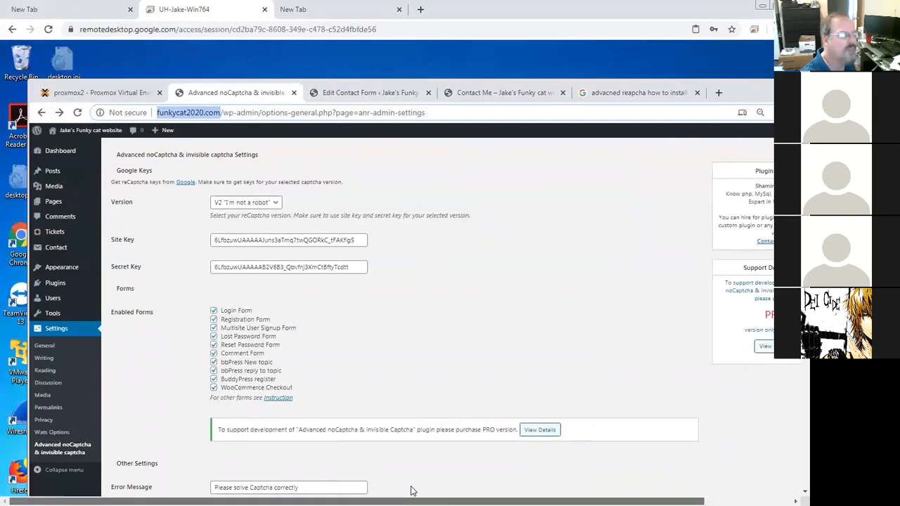
mouse_move(805, 344)
left_mouse_down()
mouse_move(804, 416)
mouse_move(804, 341)
mouse_move(794, 403)
mouse_move(802, 341)
left_mouse_up()
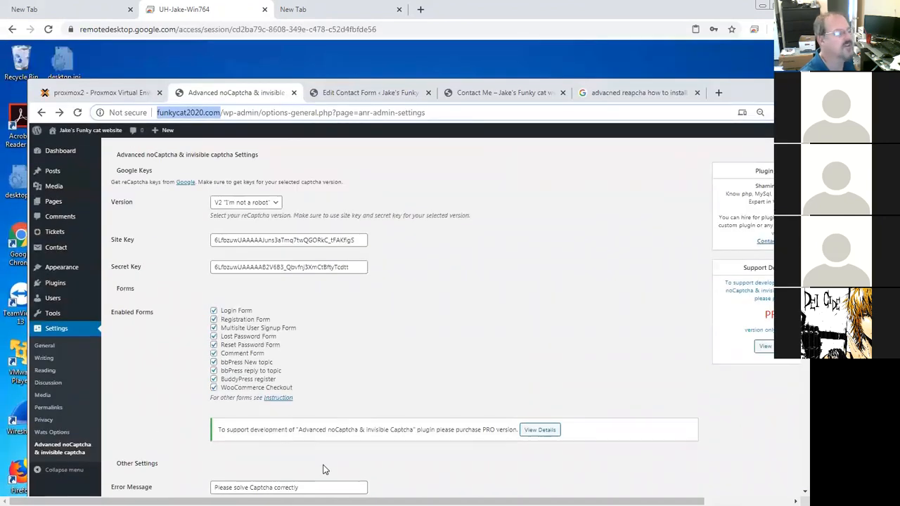
left_click_drag(805, 336, 785, 371)
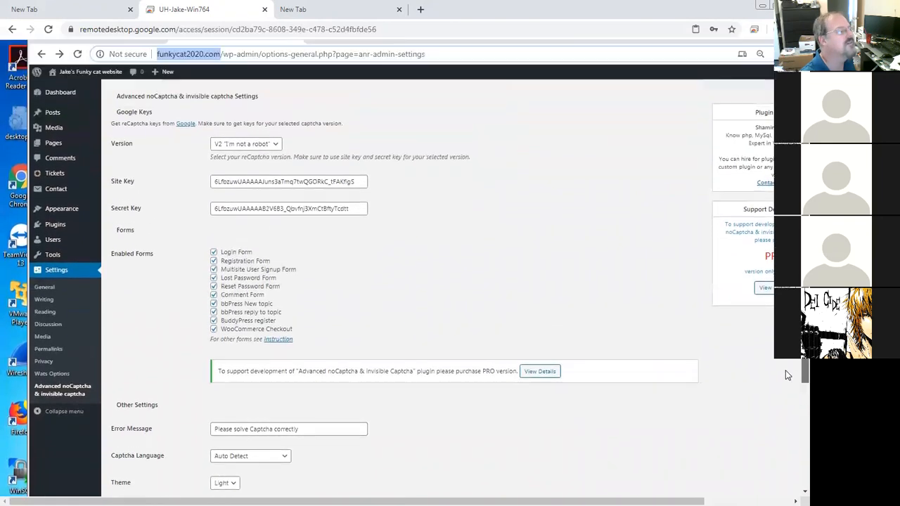
Step: Open Contact form 1 from the Contact Forms list and review its form template with the captcha tag
left_click(50, 187)
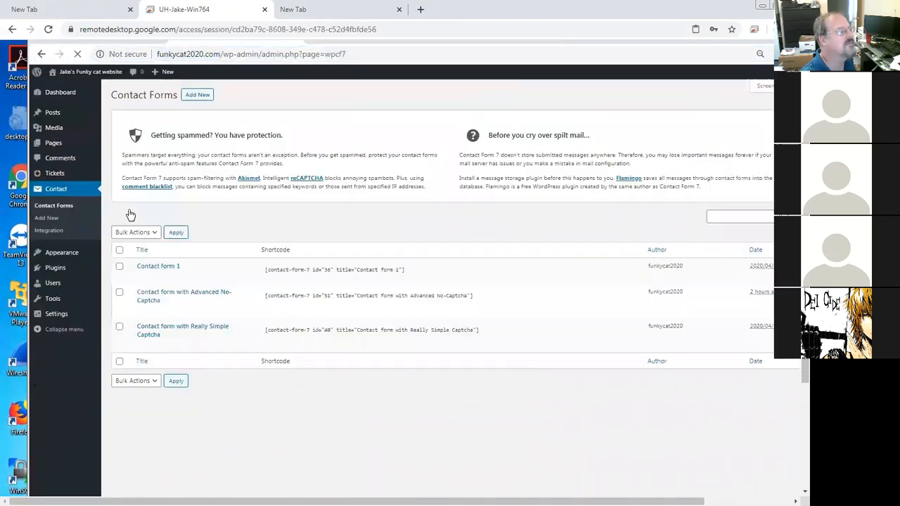
left_click(147, 185)
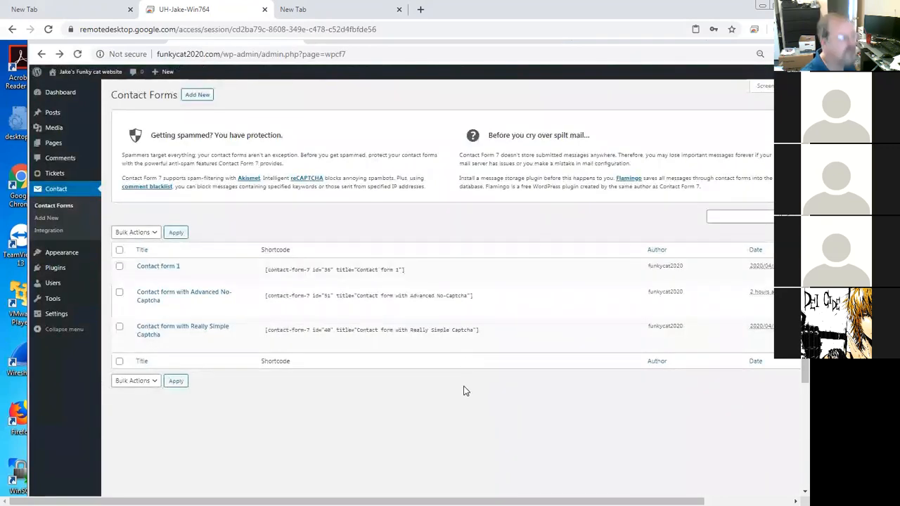
left_click(142, 277)
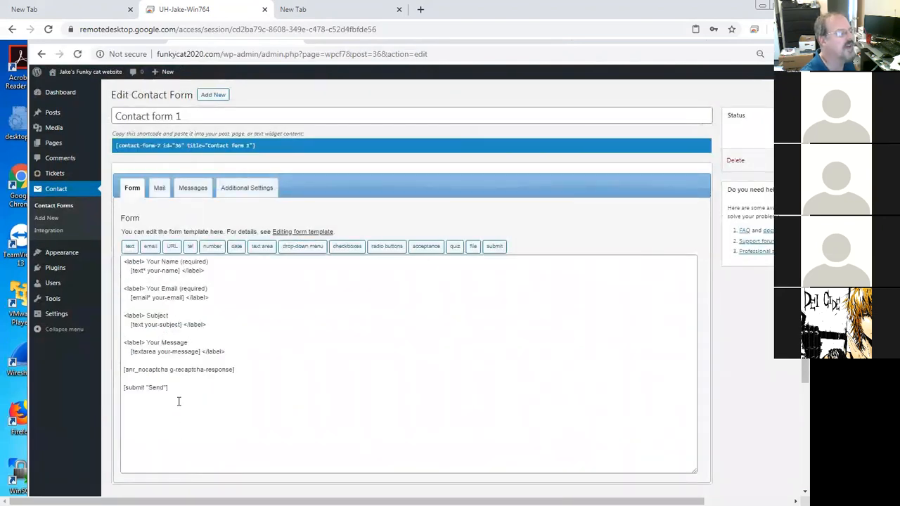
left_click_drag(183, 392, 125, 287)
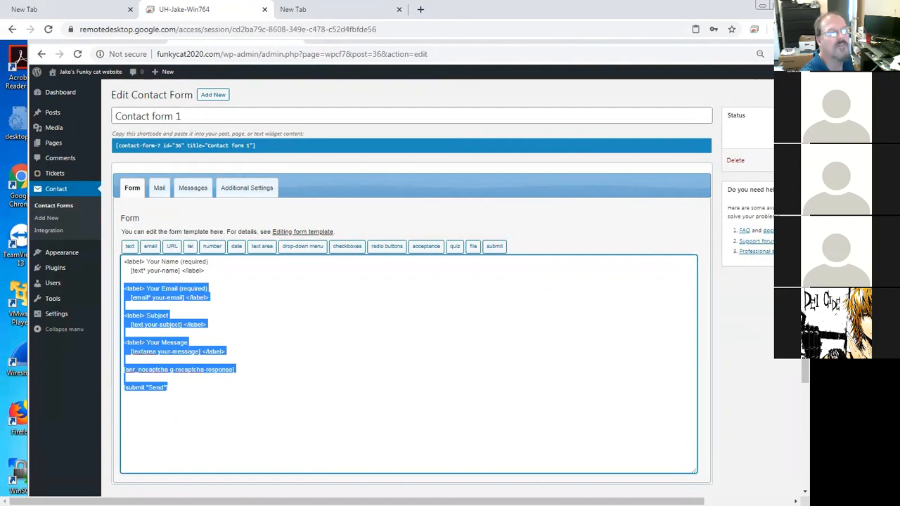
left_click_drag(805, 371, 805, 331)
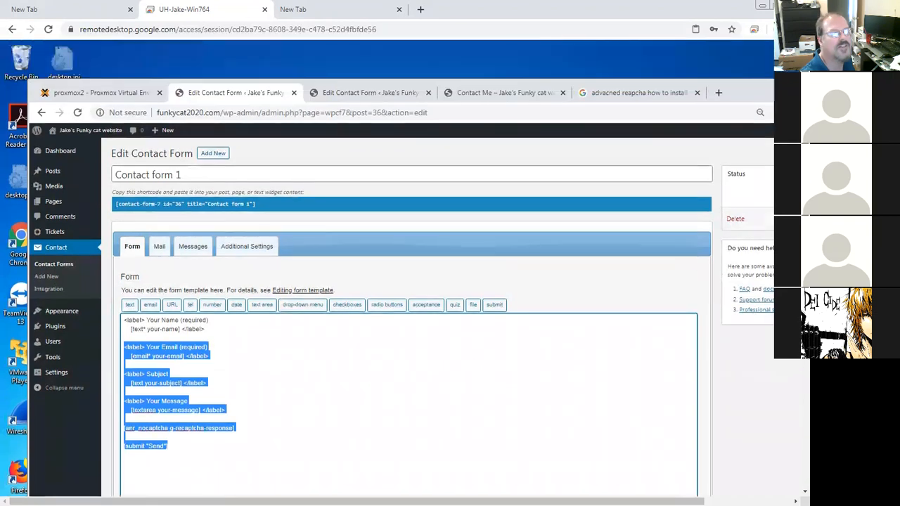
Step: Open the snapshots of container 201 (jake-centos7) in Proxmox and select the Before_captcha snapshot
left_click(118, 87)
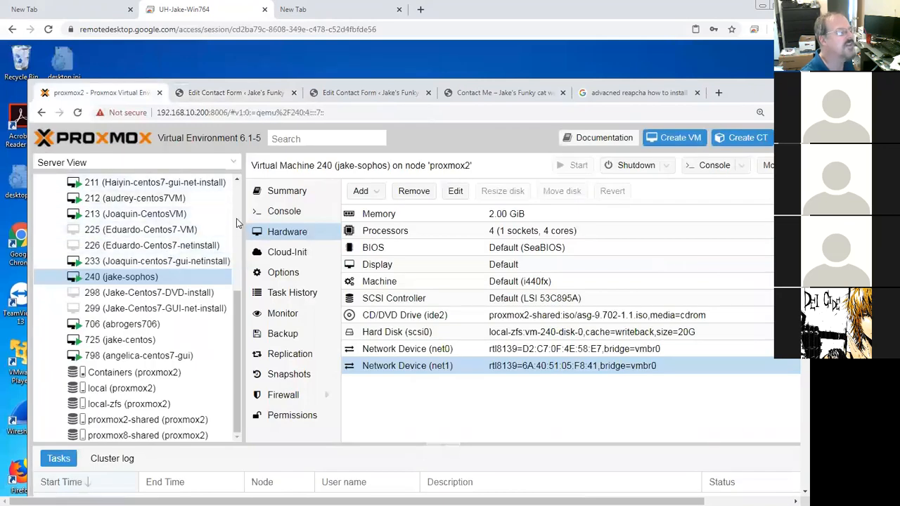
scroll(95, 267, "up", 5)
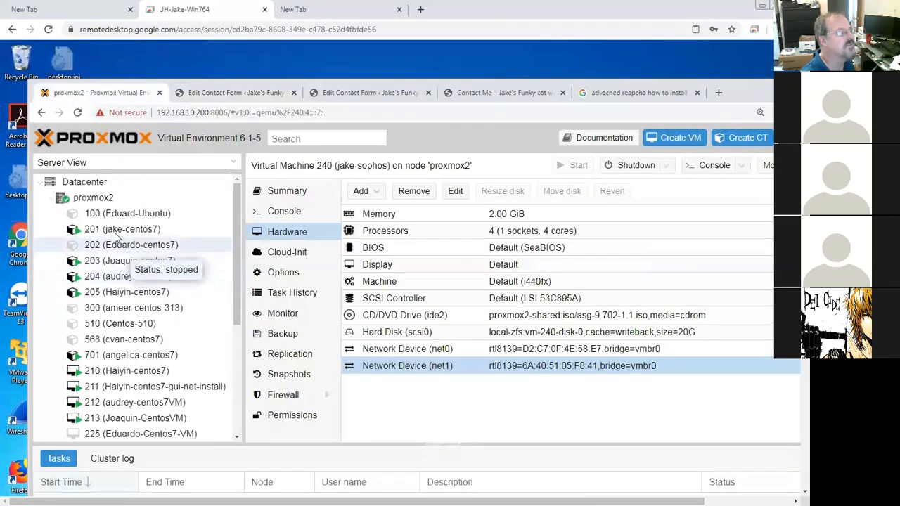
left_click(151, 231)
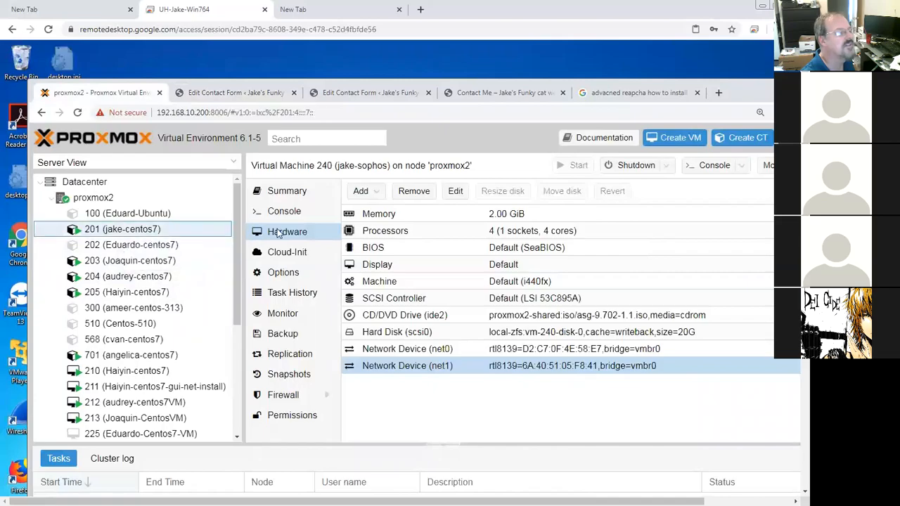
left_click(309, 373)
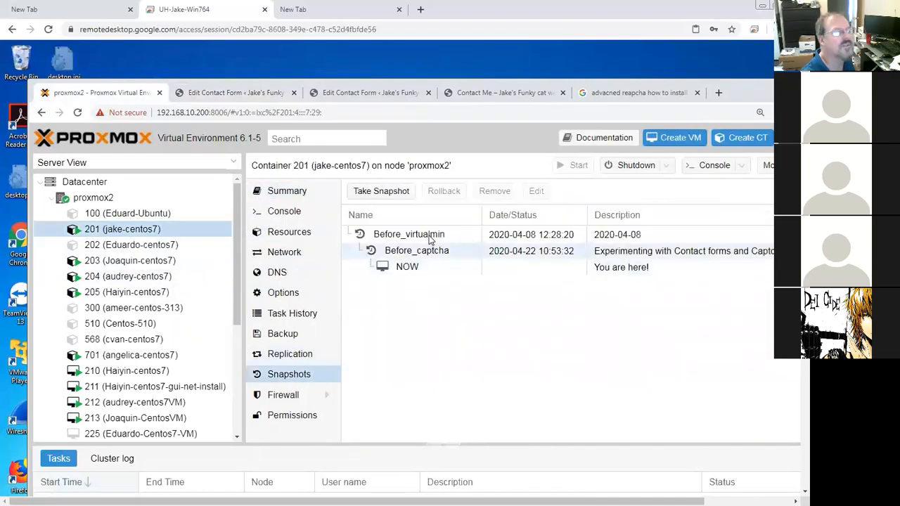
left_click(417, 251)
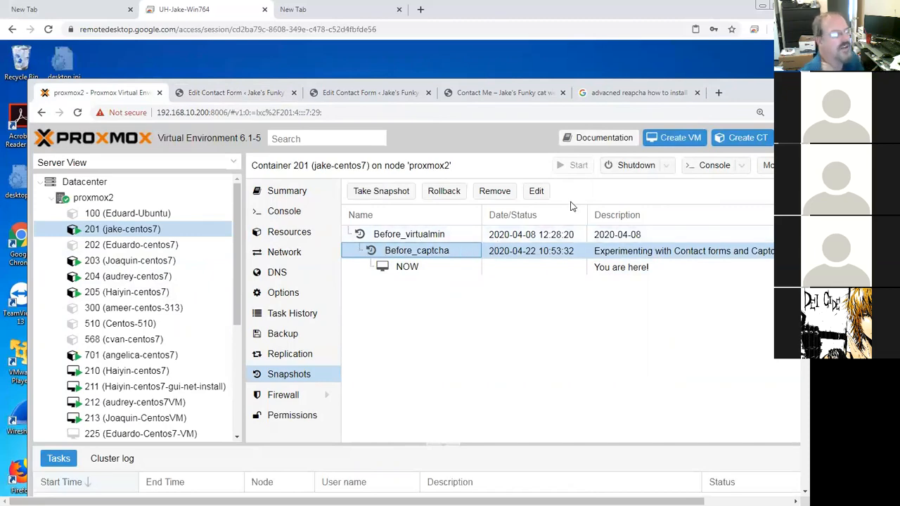
Step: Minimize the browser window and reopen the proxmox2 Proxmox page from the Chrome taskbar jump list
left_click_drag(692, 82, 599, 70)
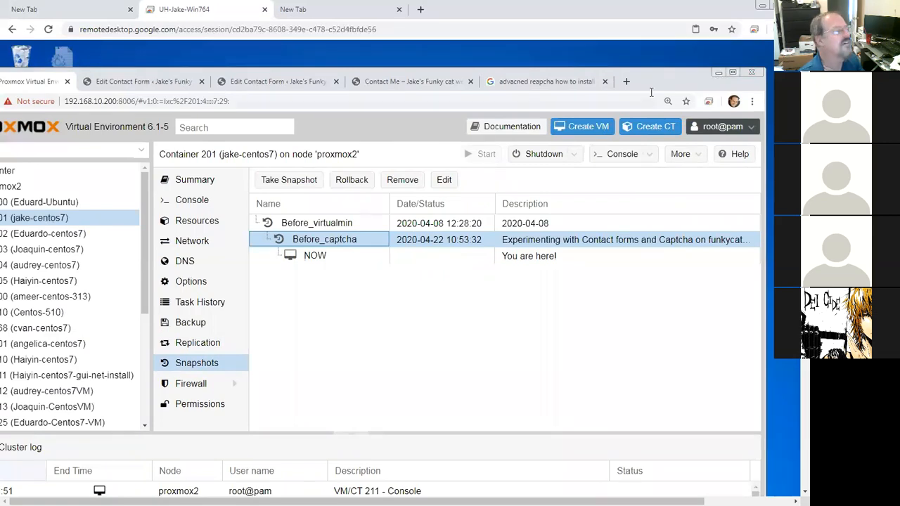
left_click(718, 72)
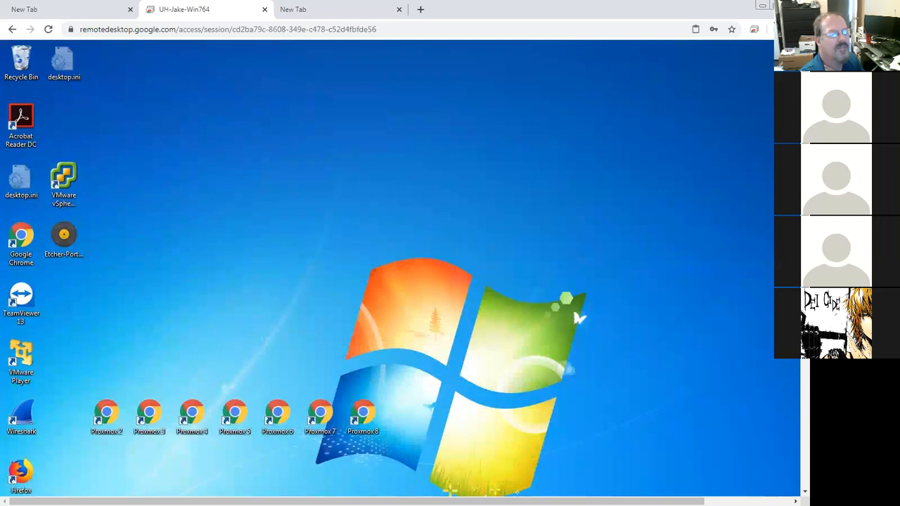
scroll(793, 402, "down", 3)
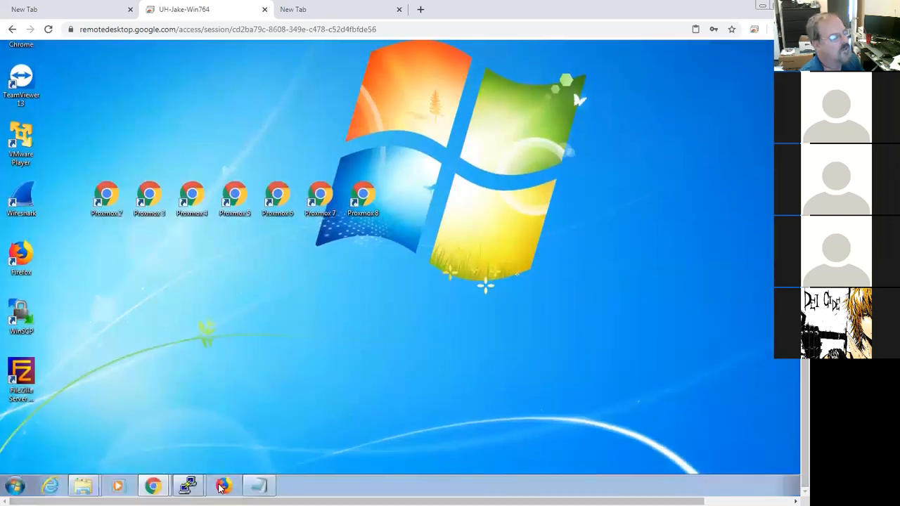
right_click(156, 485)
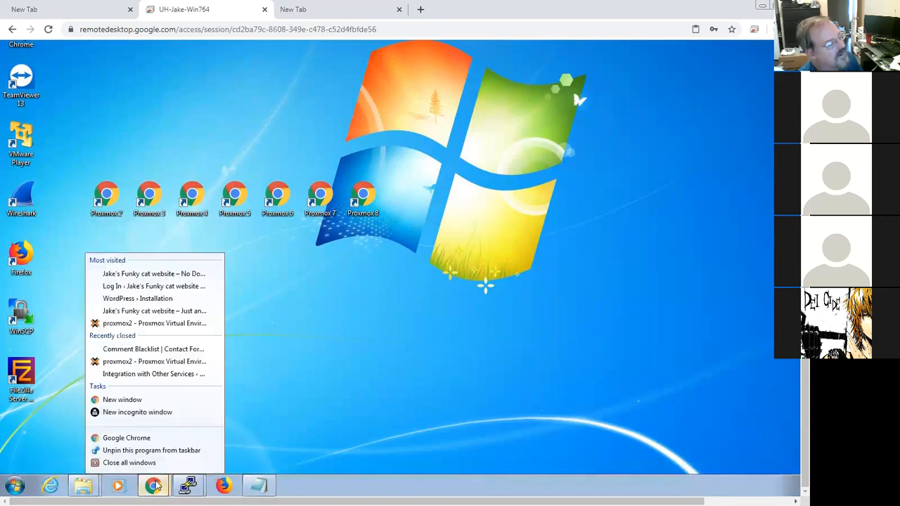
left_click(140, 326)
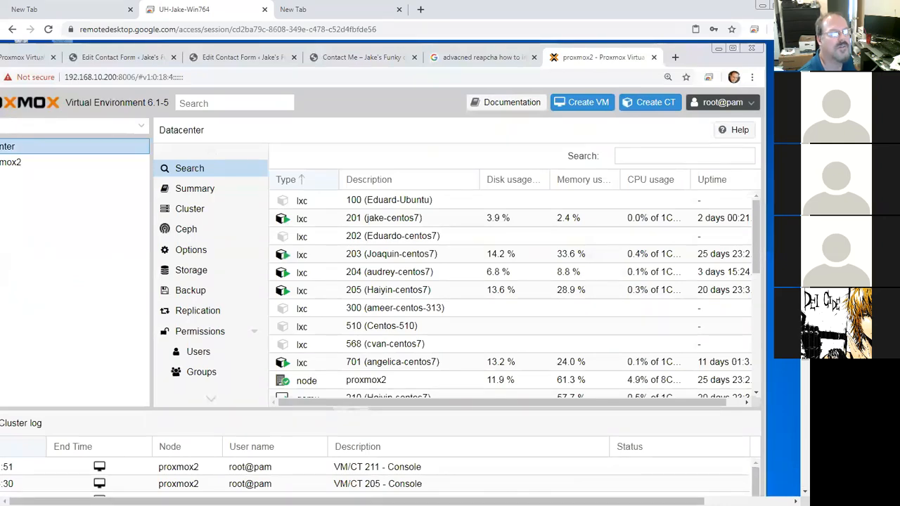
Step: Turn on Scale to fit in the remote desktop session options and close the options panel
key("shift")
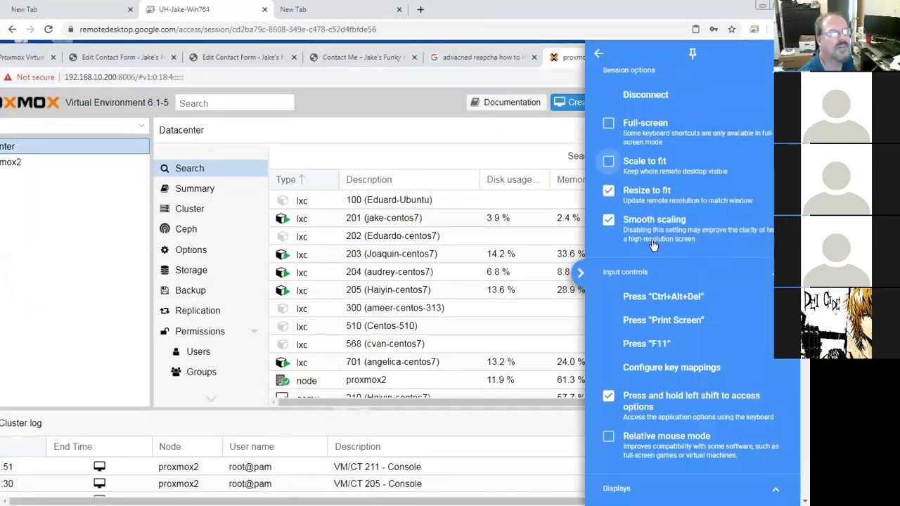
left_click(608, 162)
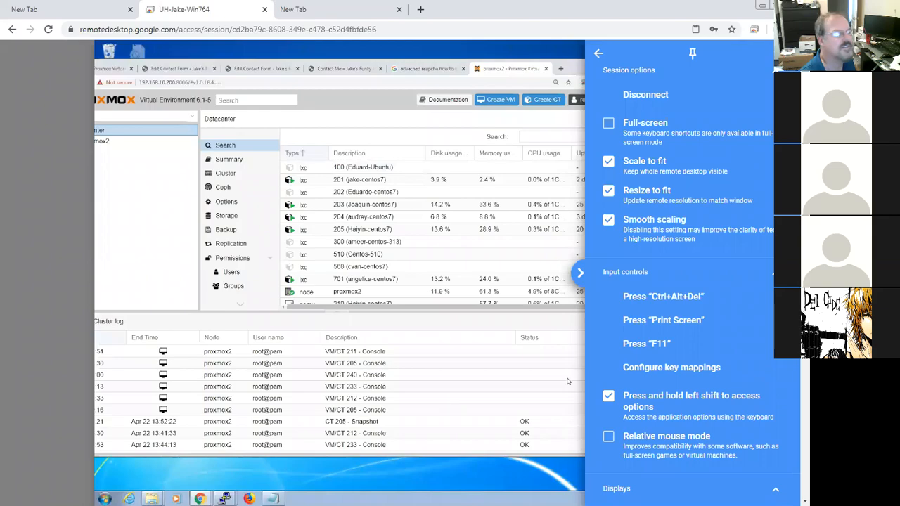
left_click(580, 274)
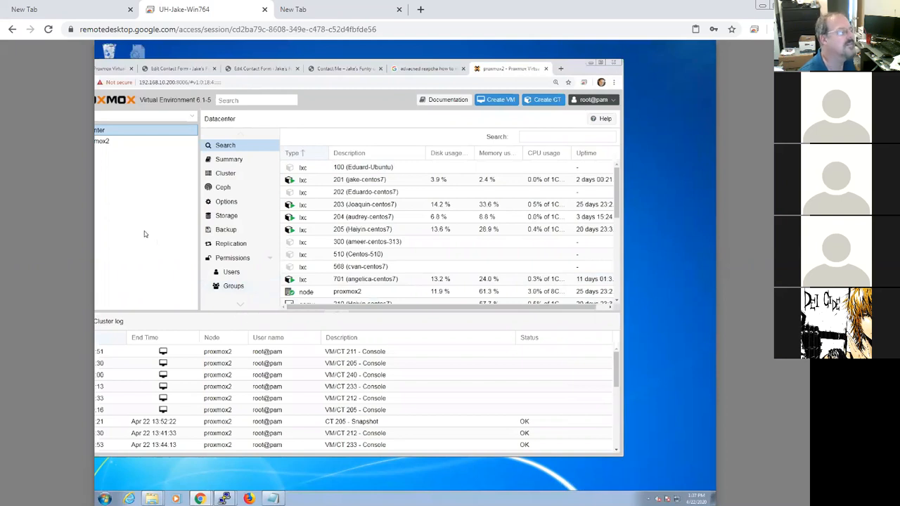
Step: Open the console of VM 240 (jake-sophos) on node proxmox2
left_click_drag(559, 71, 628, 73)
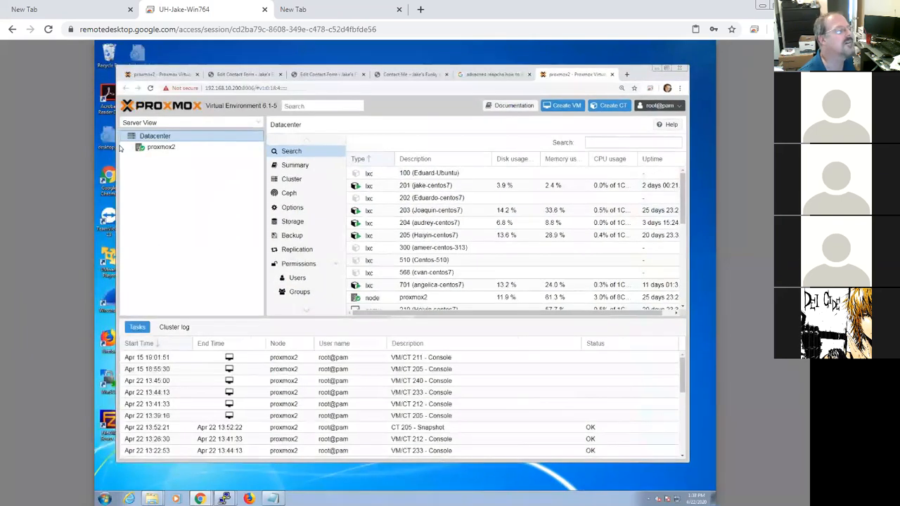
left_click(132, 147)
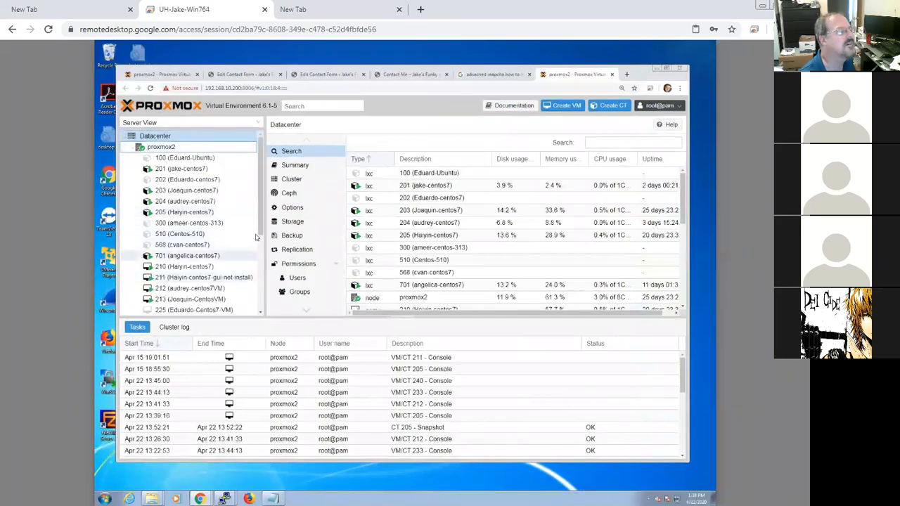
left_click_drag(260, 232, 263, 266)
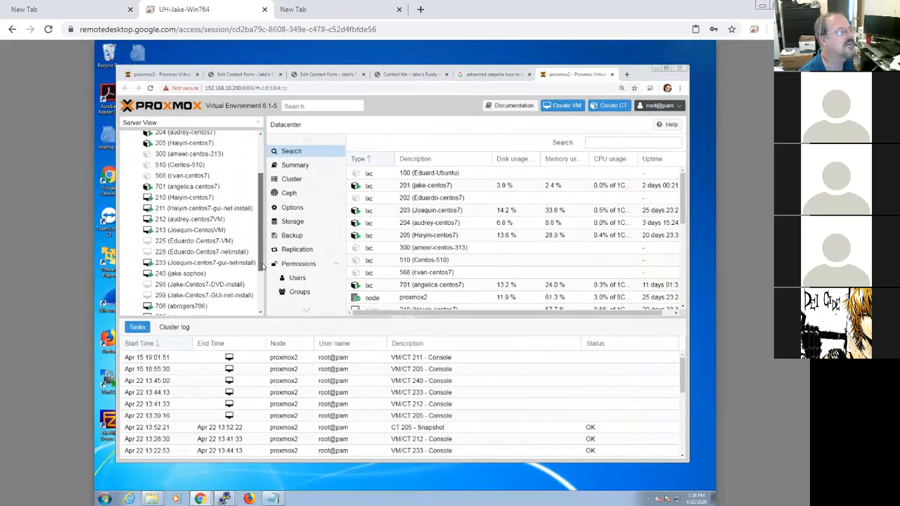
left_click(182, 274)
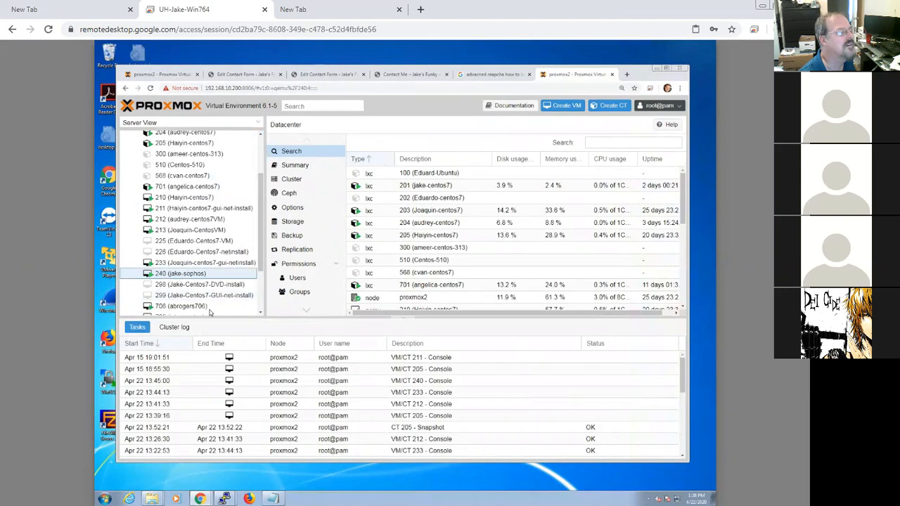
right_click(182, 275)
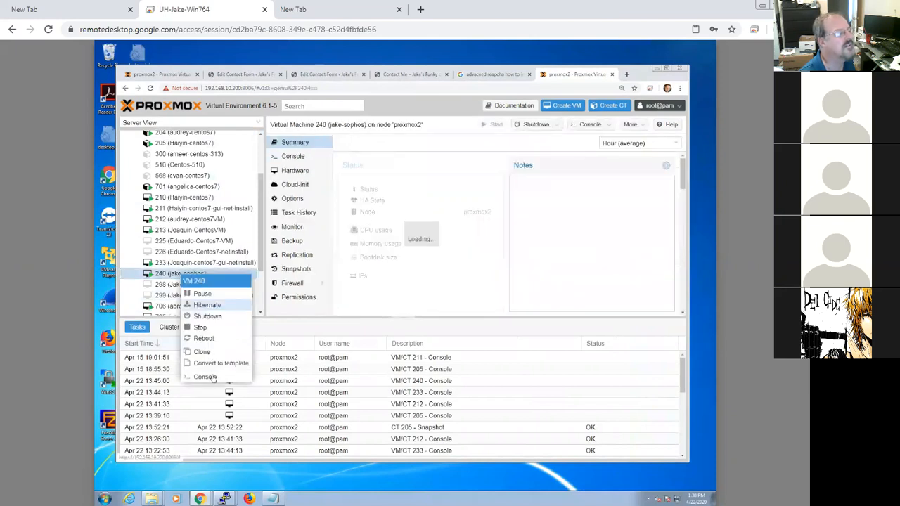
left_click(206, 377)
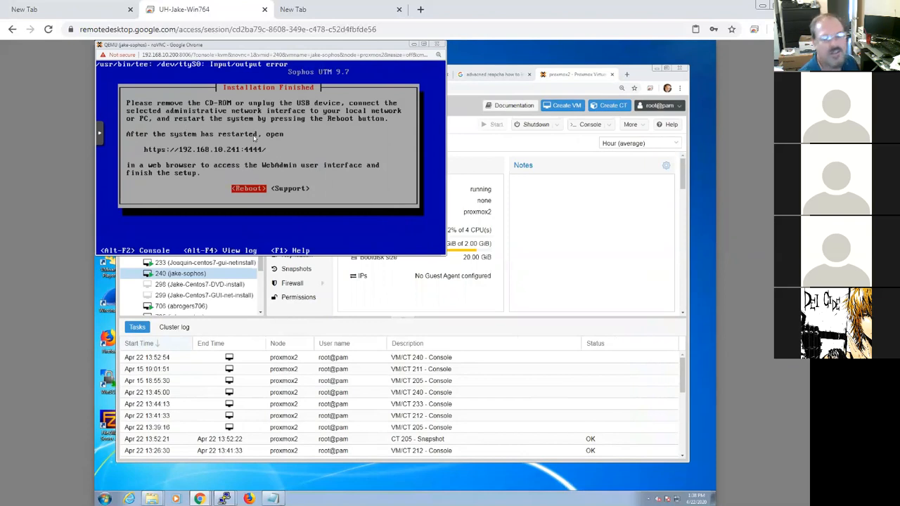
Step: Reboot the finished Sophos UTM 9.7 installation and show the boot details
left_click(250, 189)
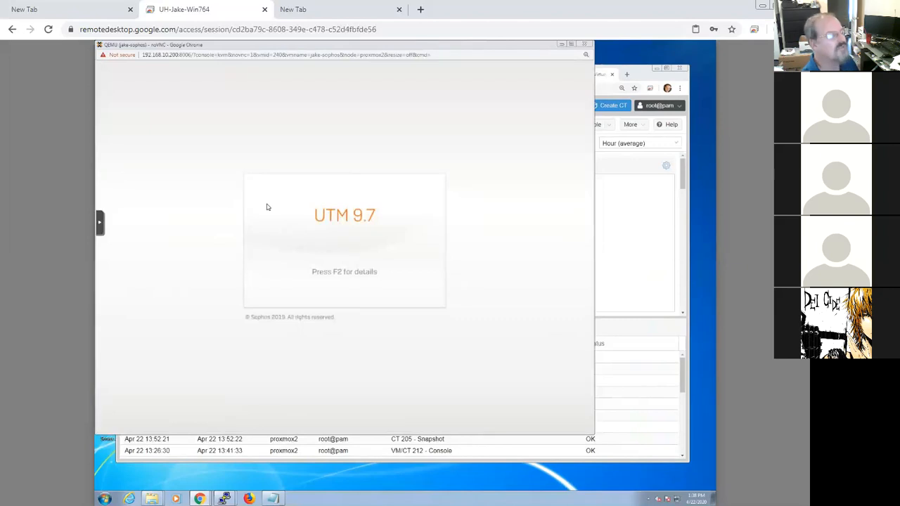
key("F2")
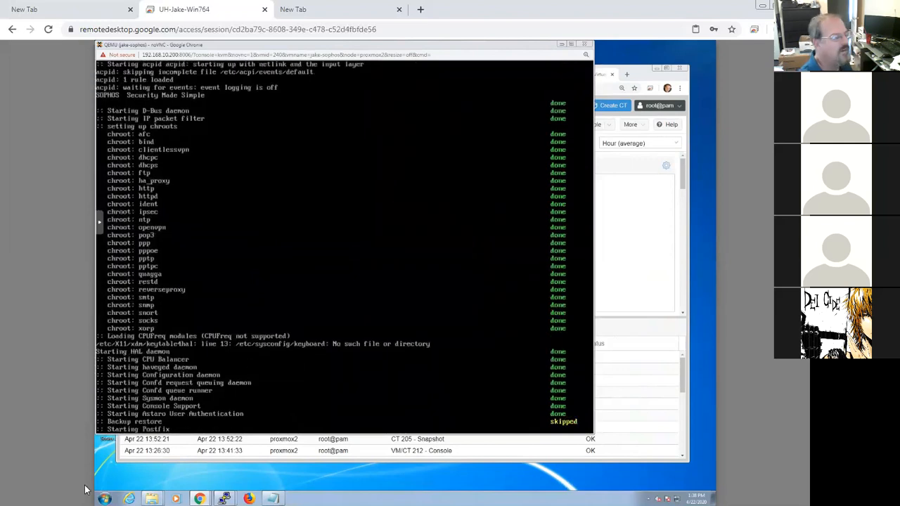
Step: Open a command prompt and start a continuous ping to 192.168.10.240
left_click(106, 498)
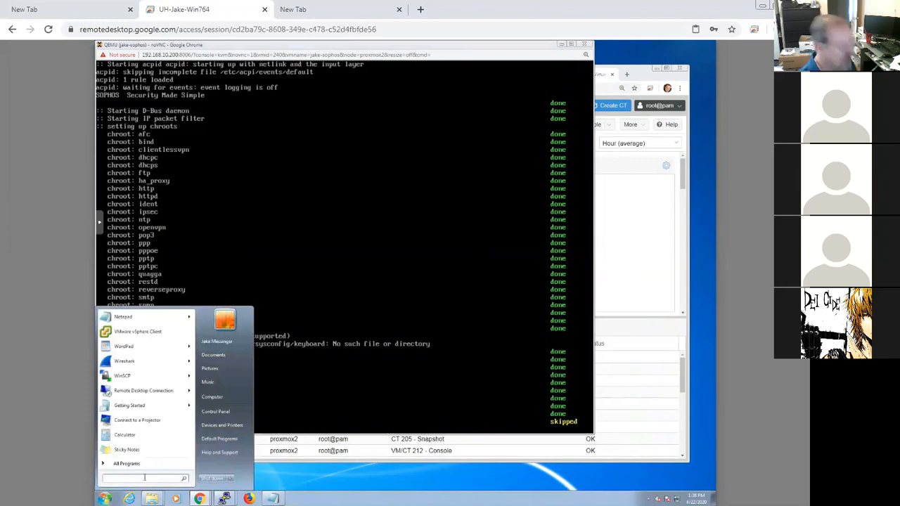
type("cmd")
key("Return")
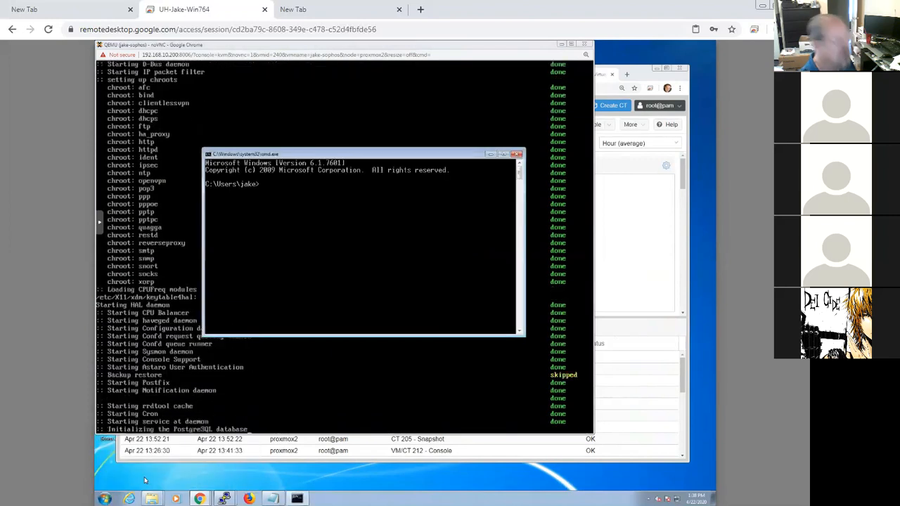
type("ping 1")
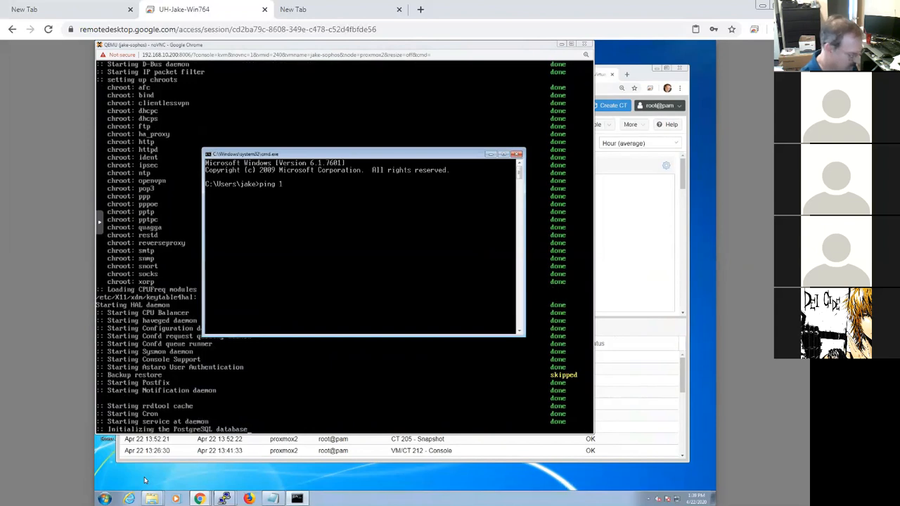
type("92.168.10.24")
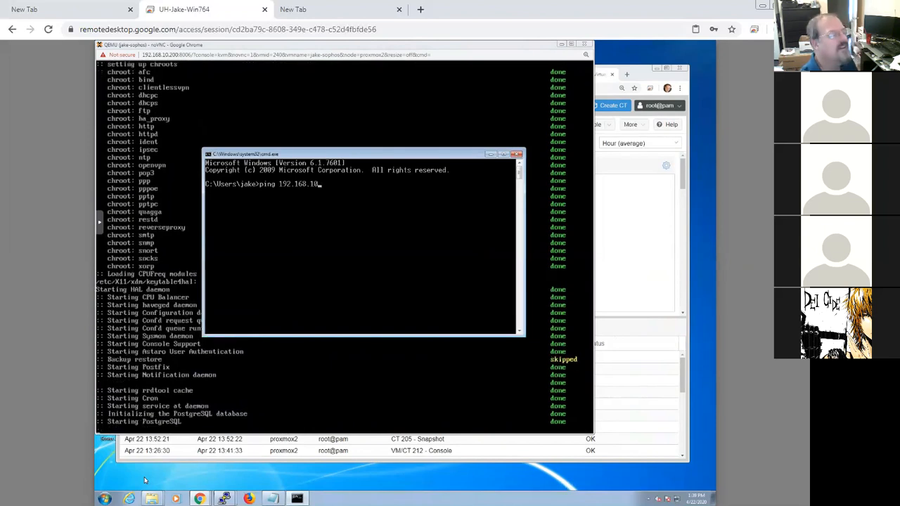
type("0 -t")
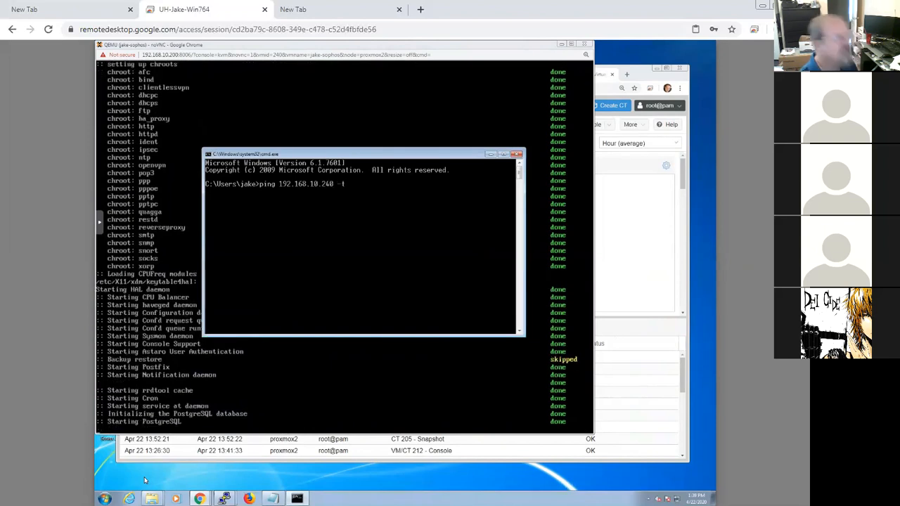
key("Return")
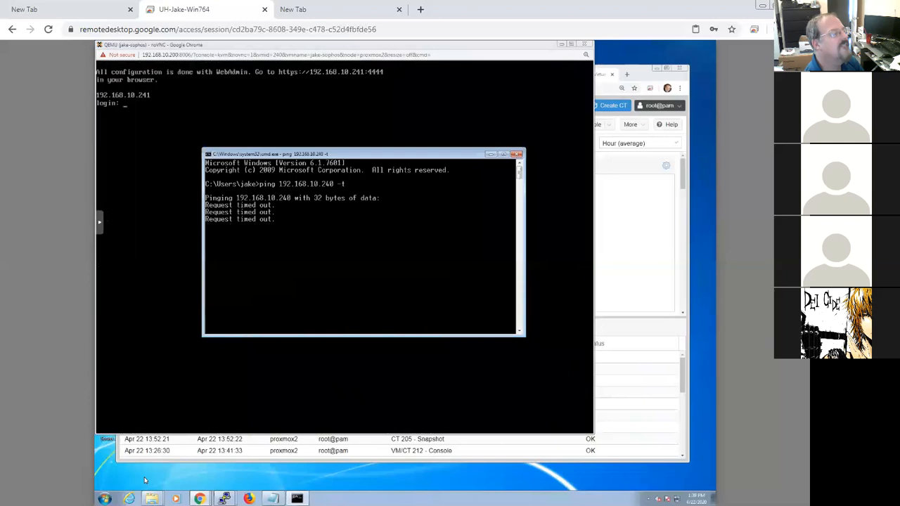
Step: Stop the ping and run a continuous ping to 192.168.10.241 instead, then stop it
key("ctrl+c")
key("Up")
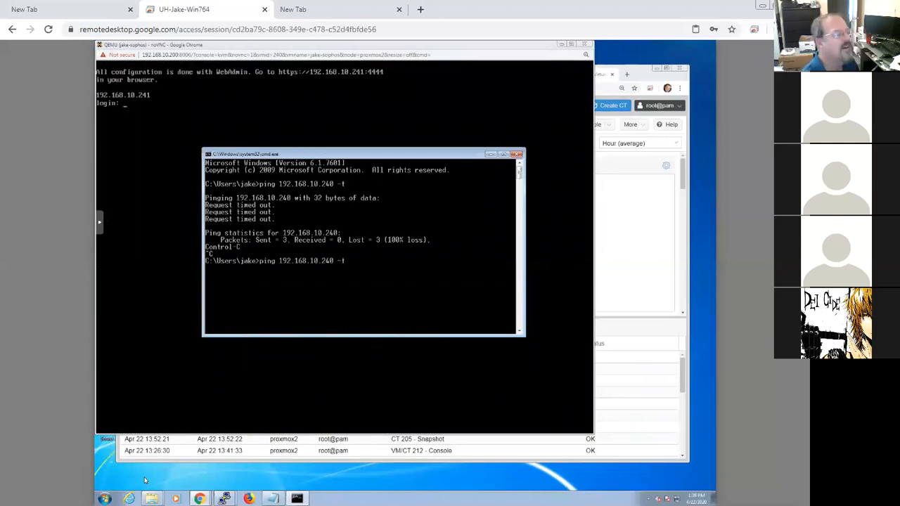
key("BackSpace")
key("BackSpace")
key("BackSpace")
key("BackSpace")
type("1")
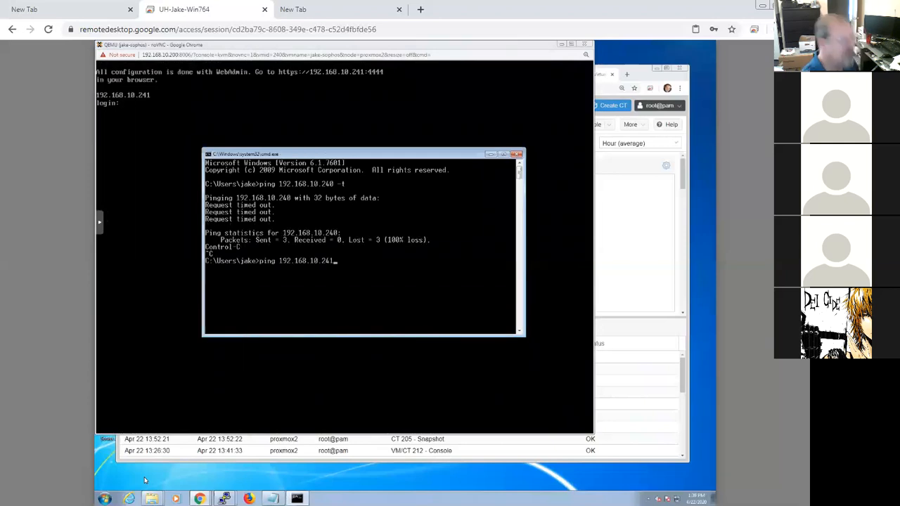
type(" -t")
key("Return")
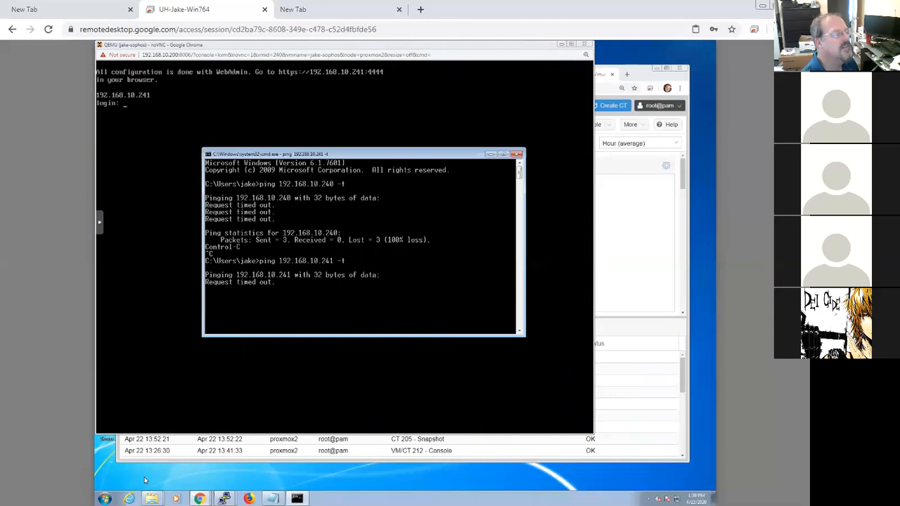
key("ctrl+c")
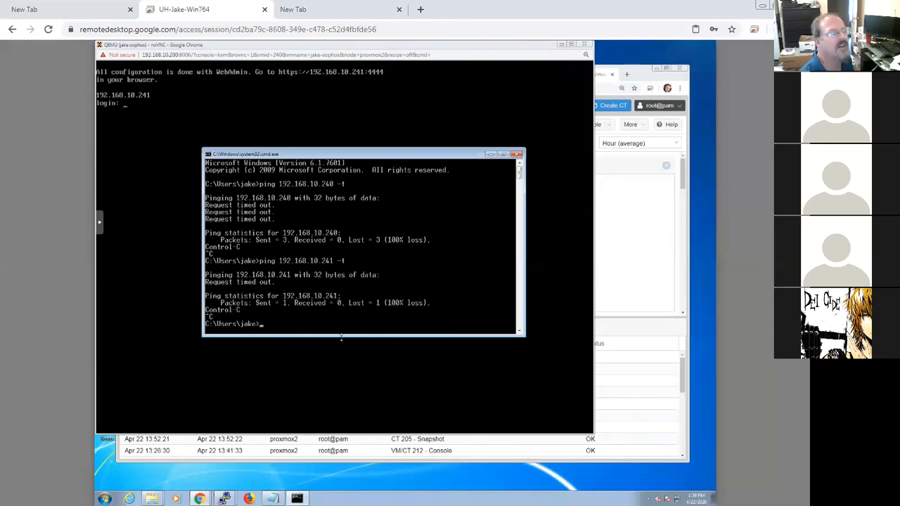
left_click(492, 155)
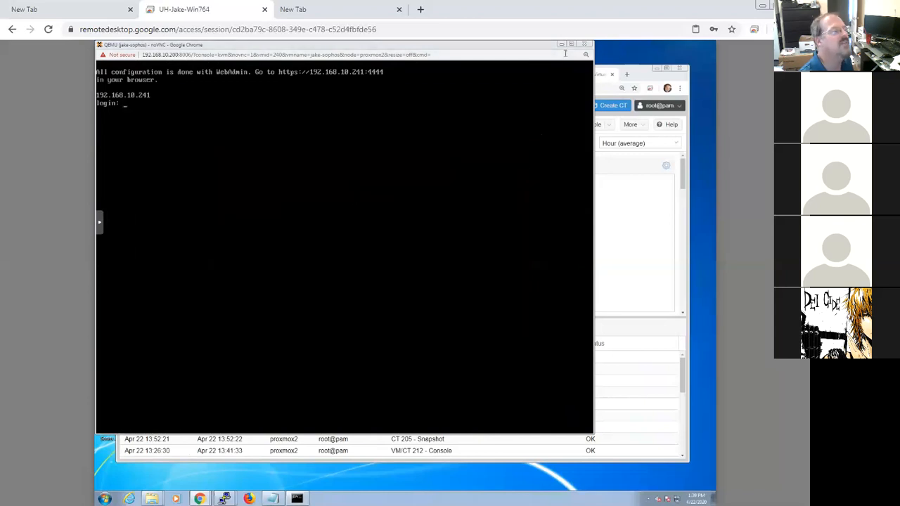
type("fgdhfdghdfgh")
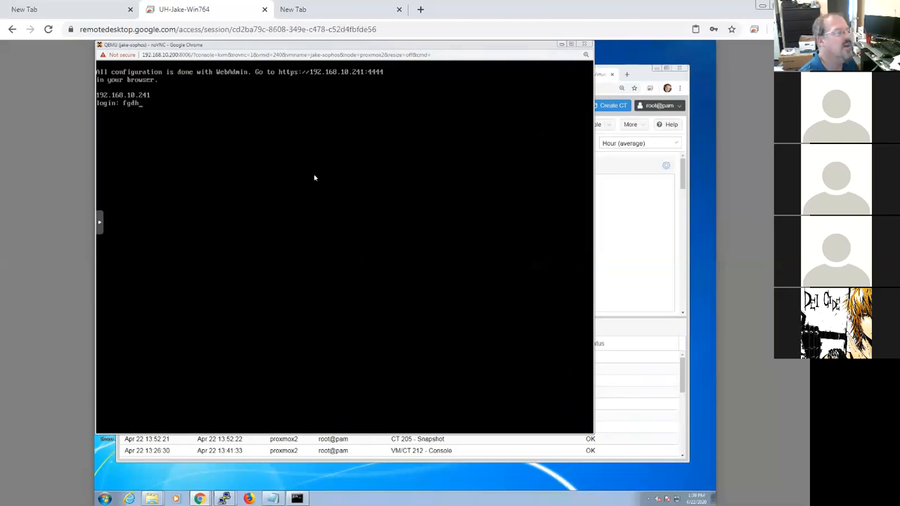
left_click(562, 45)
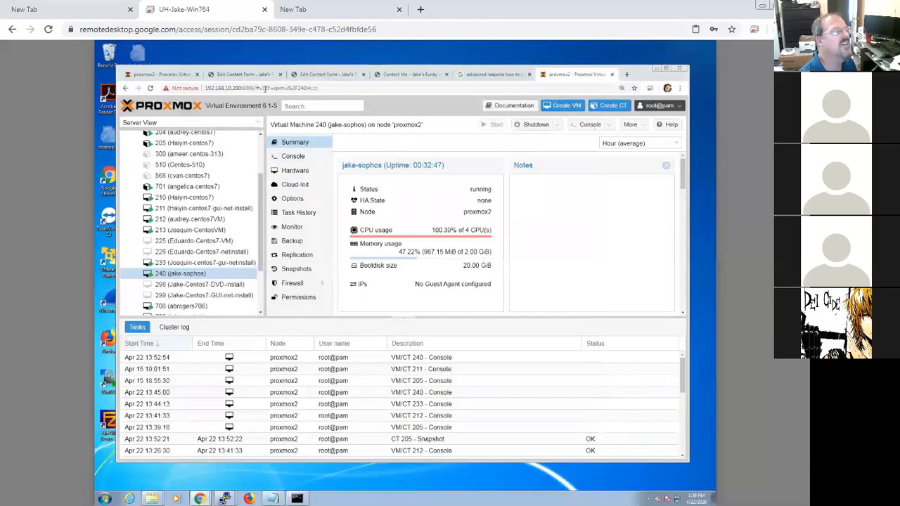
left_click(625, 75)
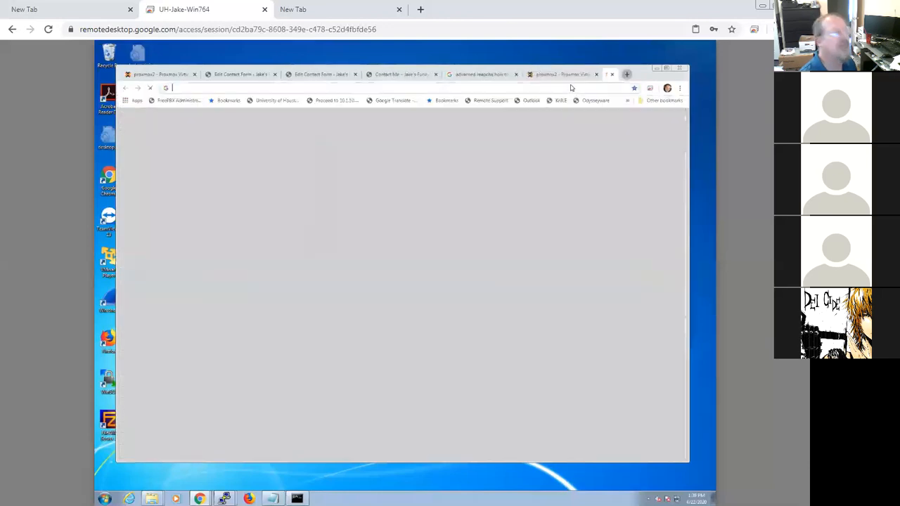
type("https://")
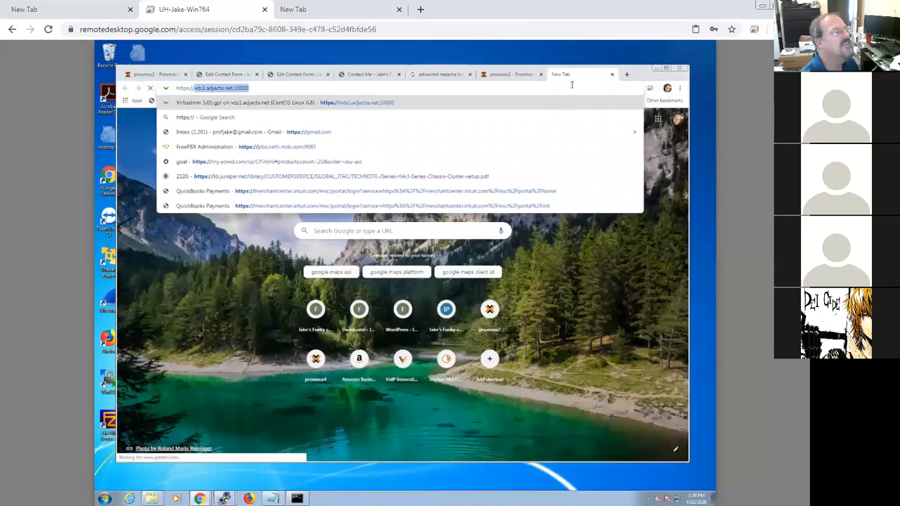
type("192.168.")
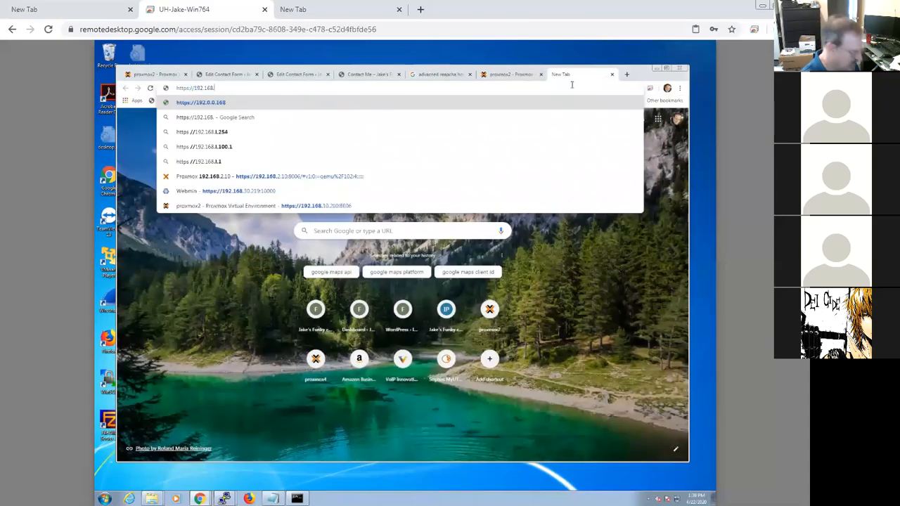
type("10.241:4444")
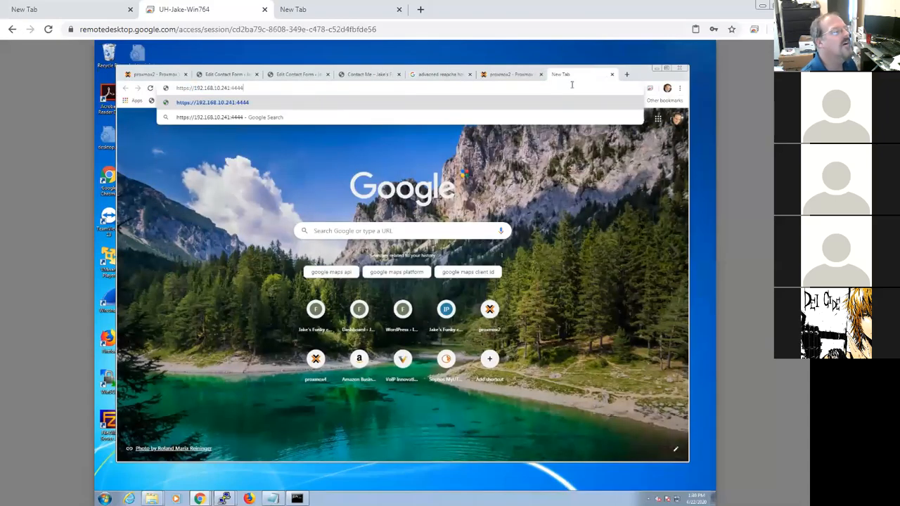
key("Return")
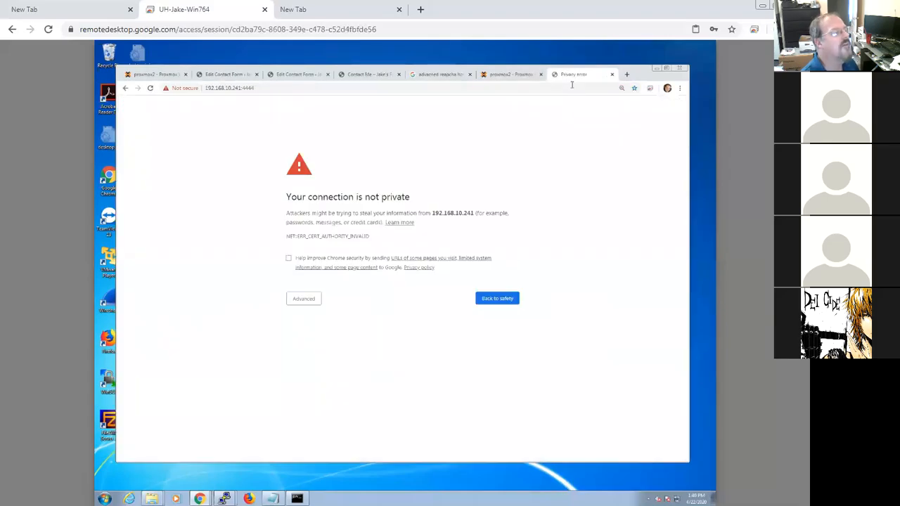
left_click(312, 299)
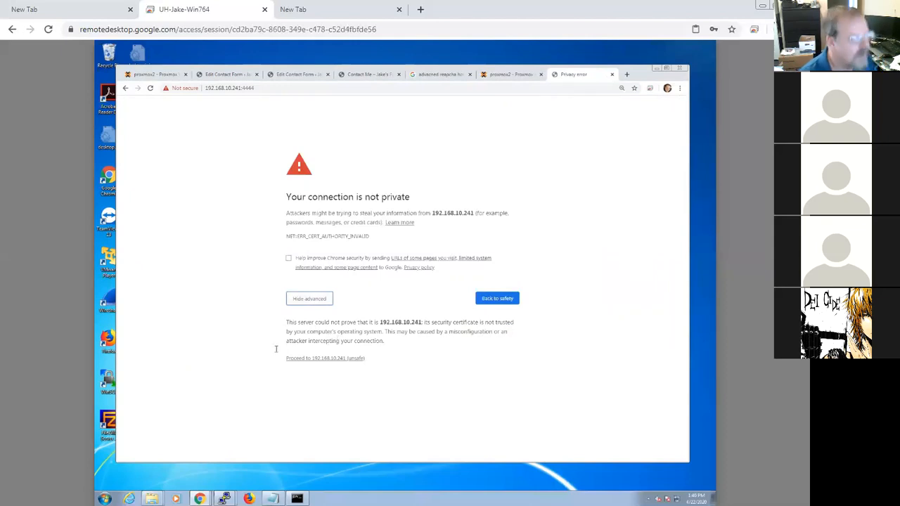
left_click(313, 359)
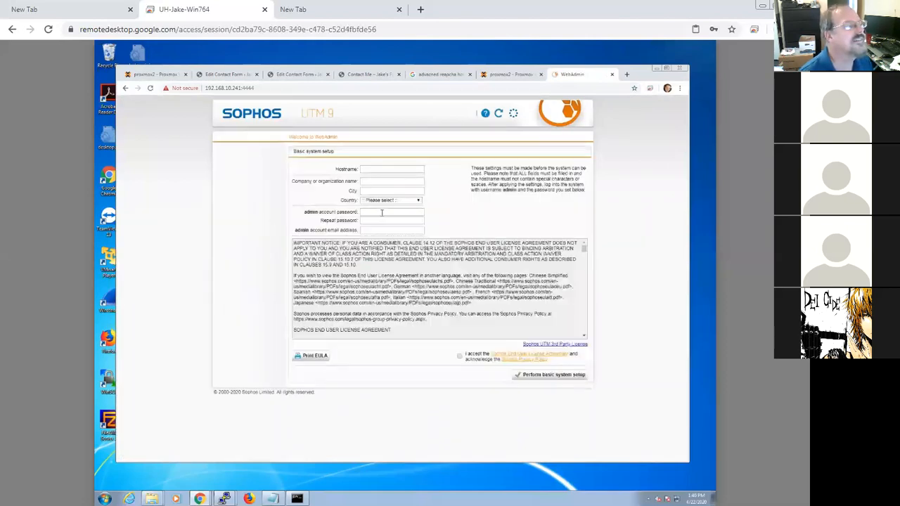
Step: Enter sophos-jake as the hostname in the WebAdmin basic system setup
left_click(385, 169)
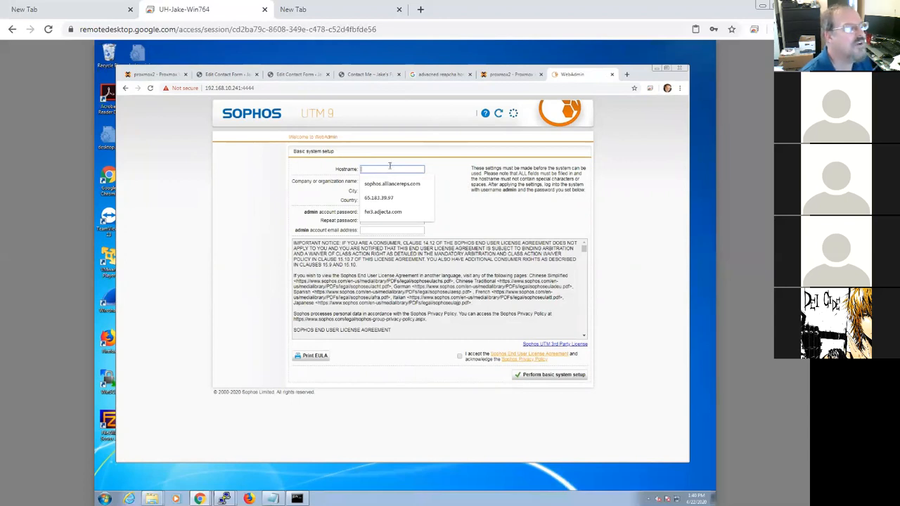
type("sophos")
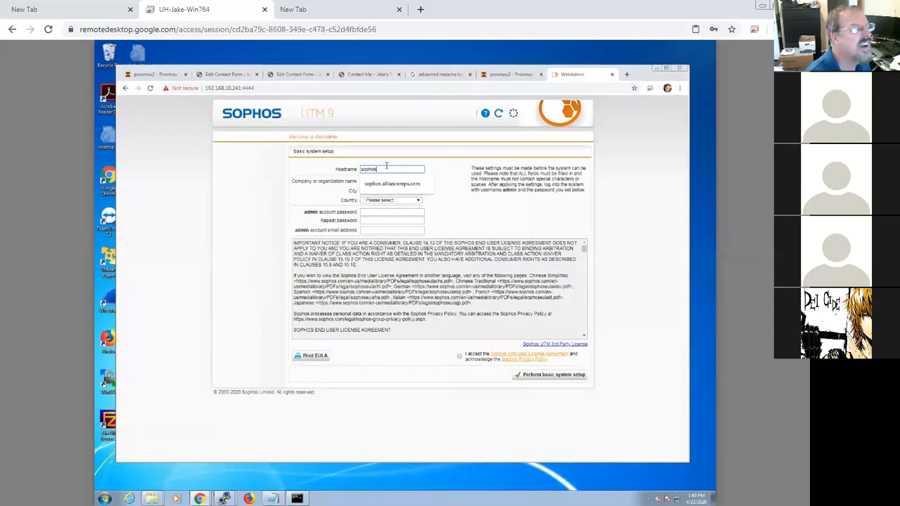
type("-utm")
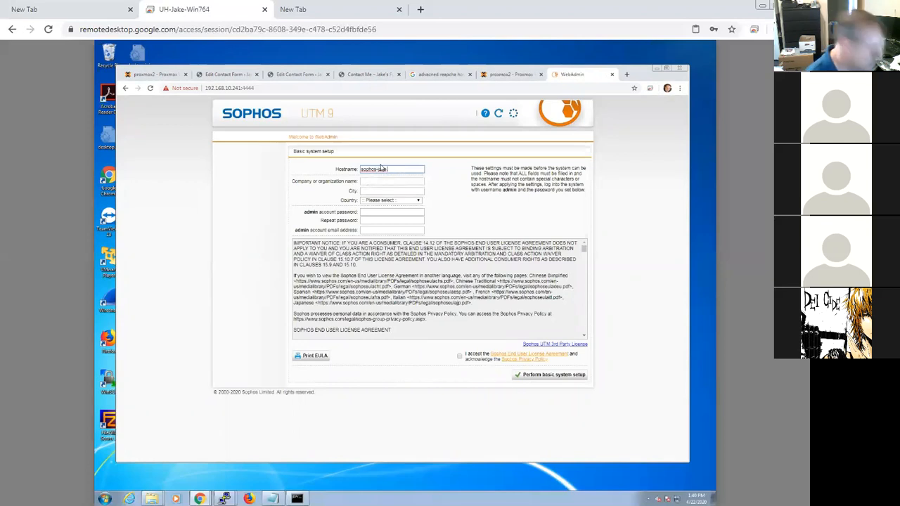
type("fun")
key("BackSpace")
key("BackSpace")
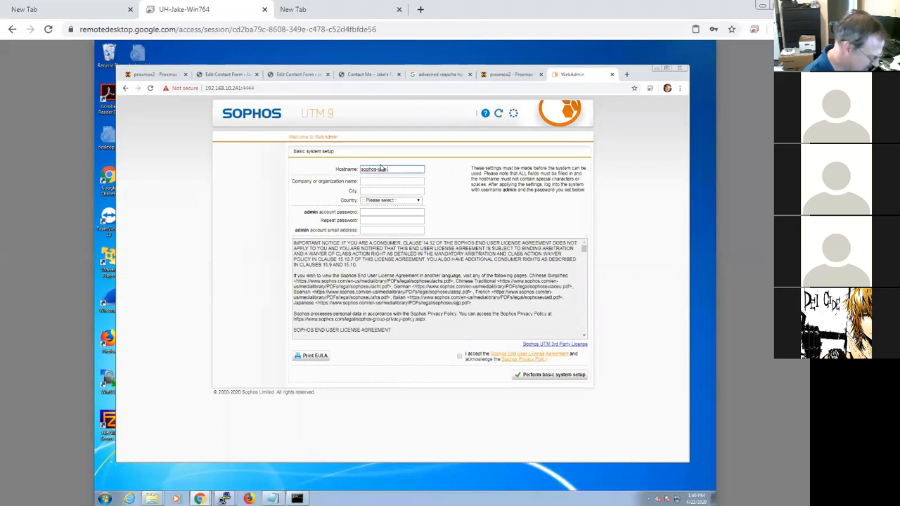
type("b.local")
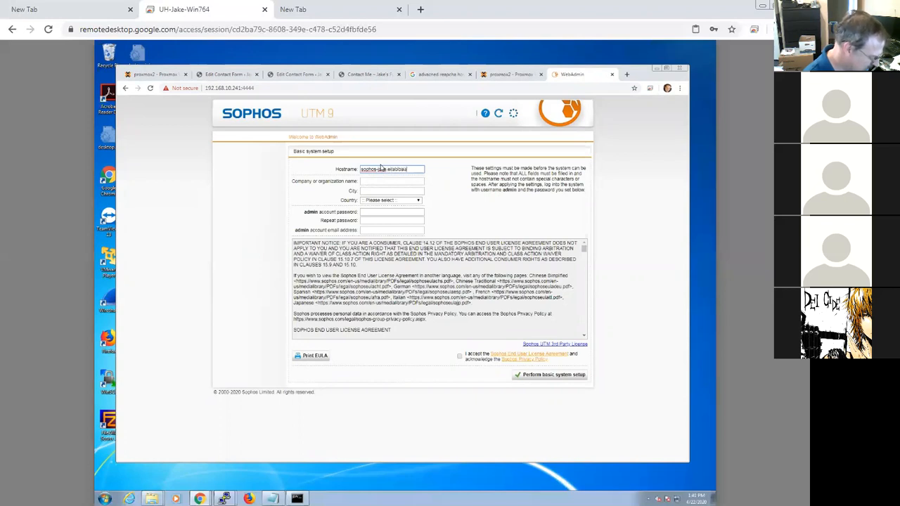
key("BackSpace")
key("BackSpace")
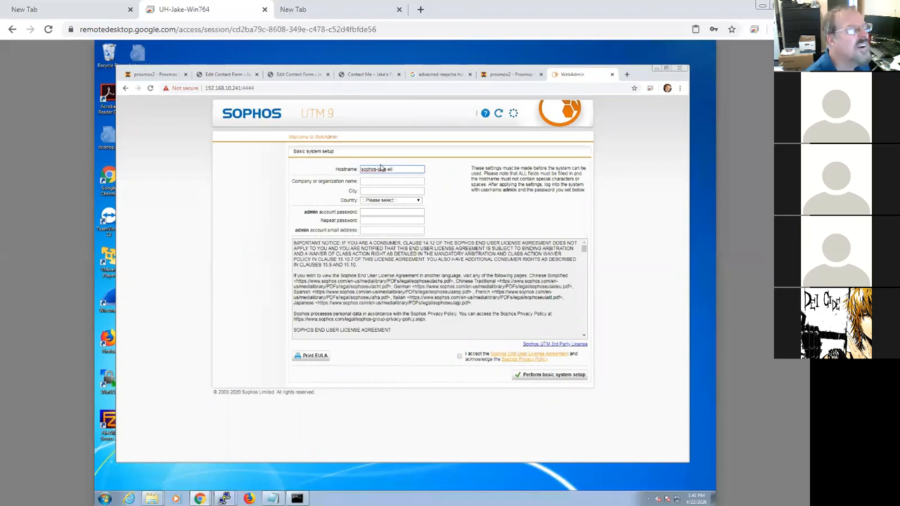
key("BackSpace")
key("BackSpace")
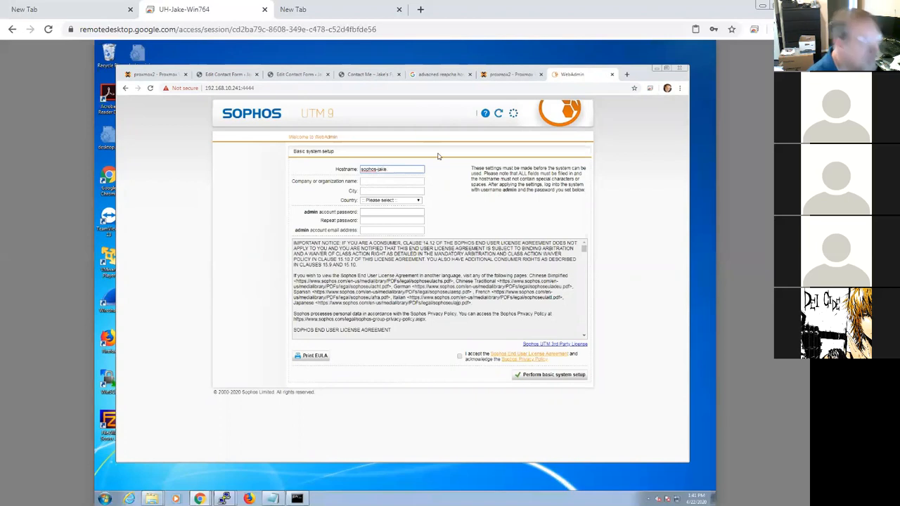
Step: Fill in the company or organization name and enter Houston as the city in the basic system setup
key("Tab")
type("Jake UH")
key("Tab")
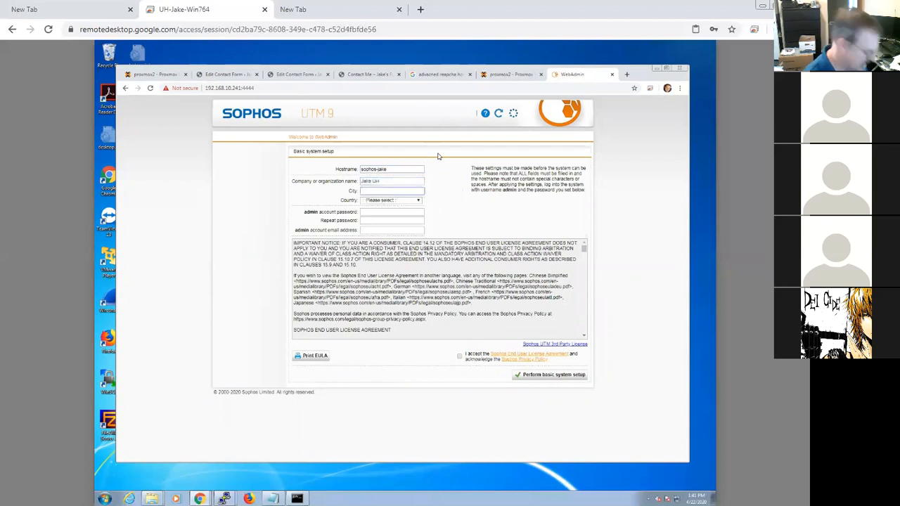
type("Houston")
key("Tab")
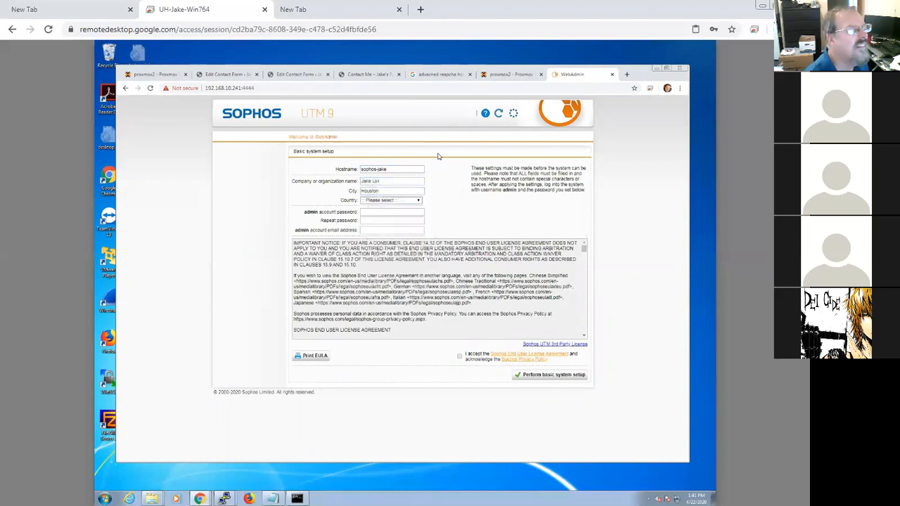
Step: Enter and repeat the admin account password
key("Tab")
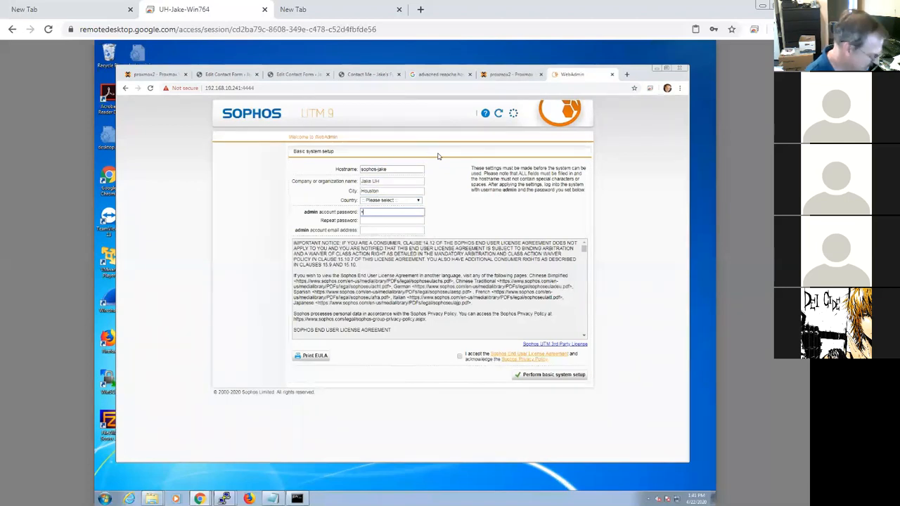
type("•••")
key("Tab")
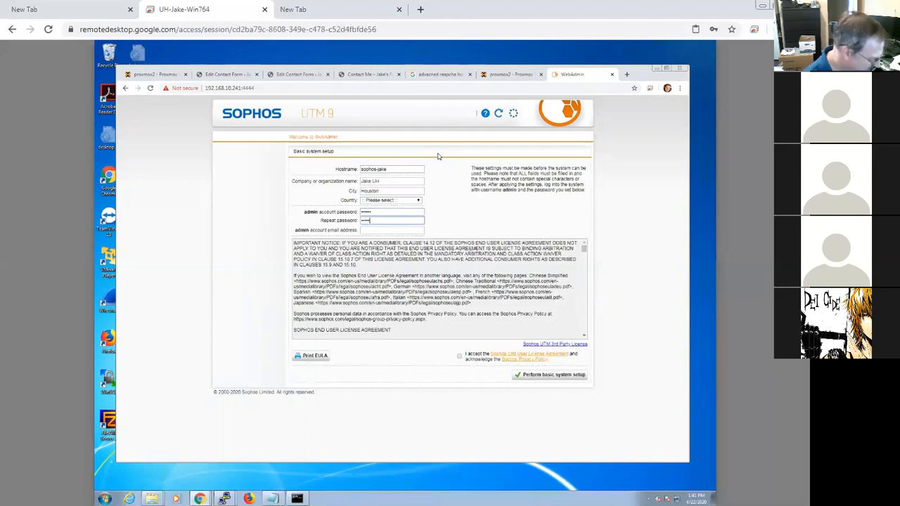
key("Tab")
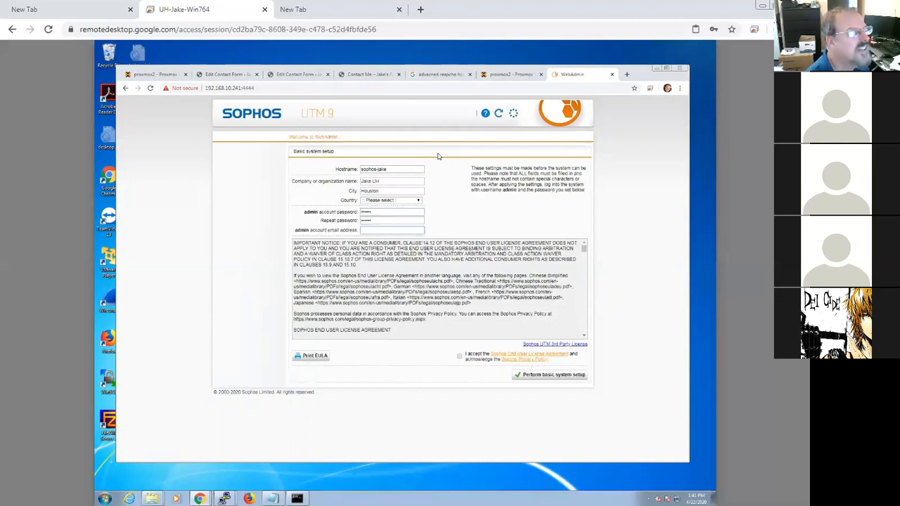
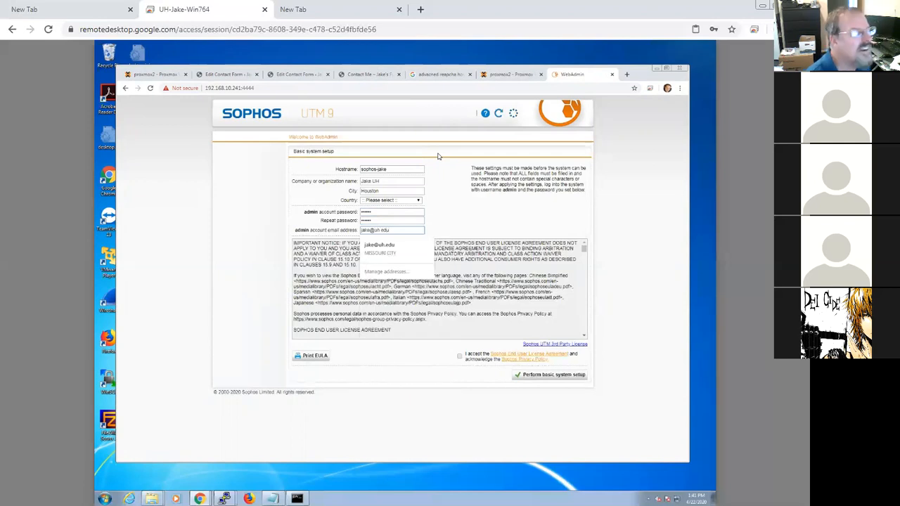
Step: Fill in the admin account e-mail address, accept the license agreement, and try to perform the basic system setup
left_click(464, 216)
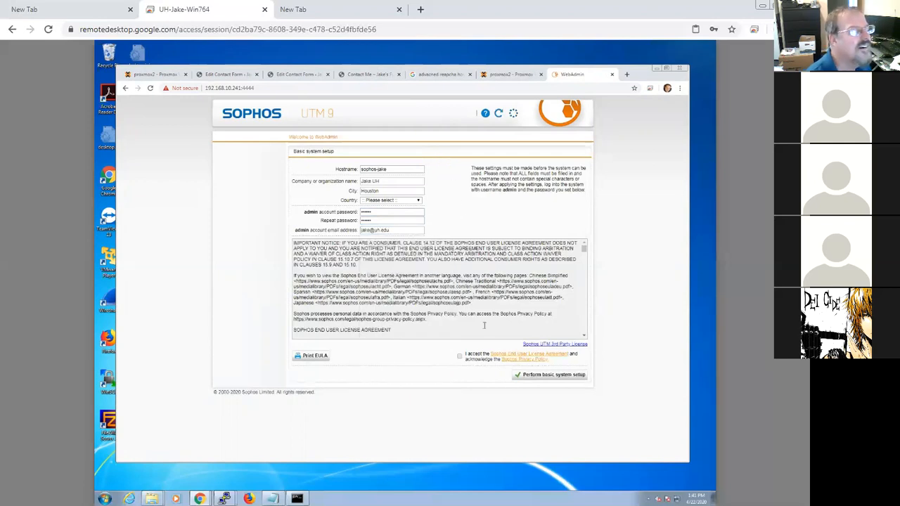
left_click(460, 356)
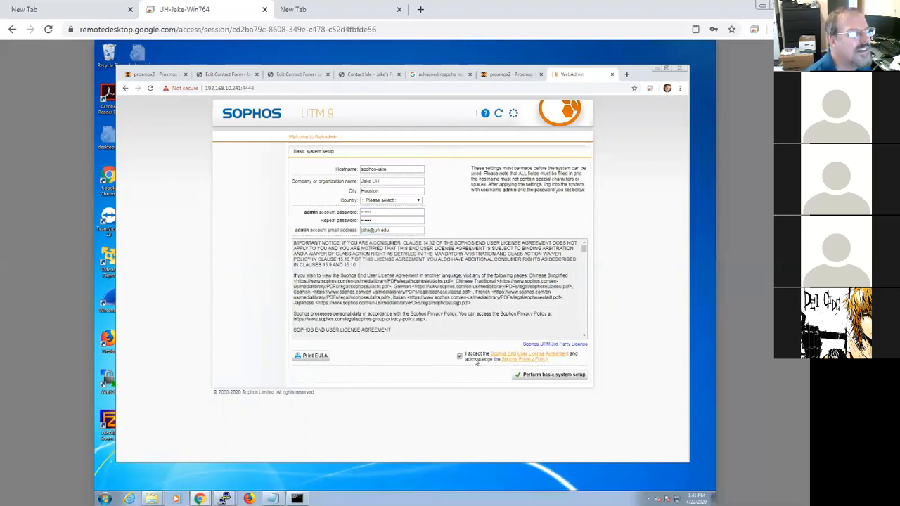
left_click(553, 375)
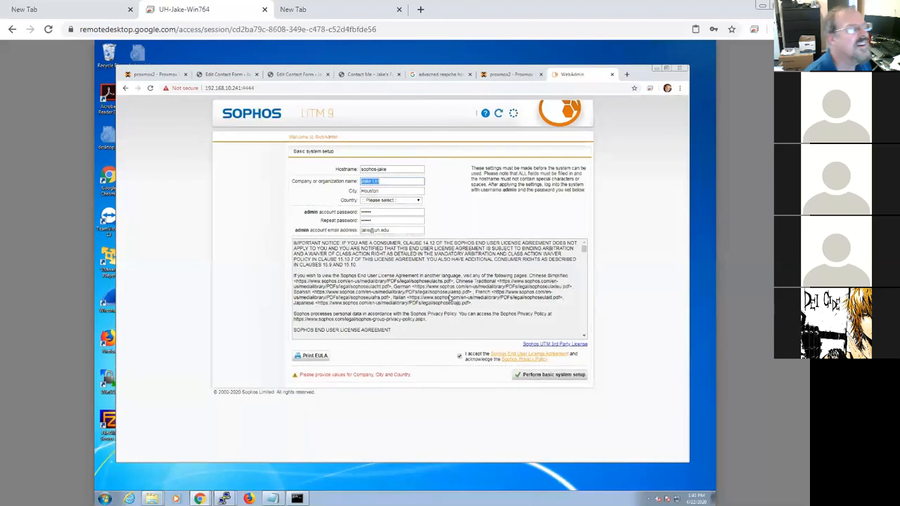
Step: Select United Kingdom as the country and perform the basic system setup
left_click(398, 201)
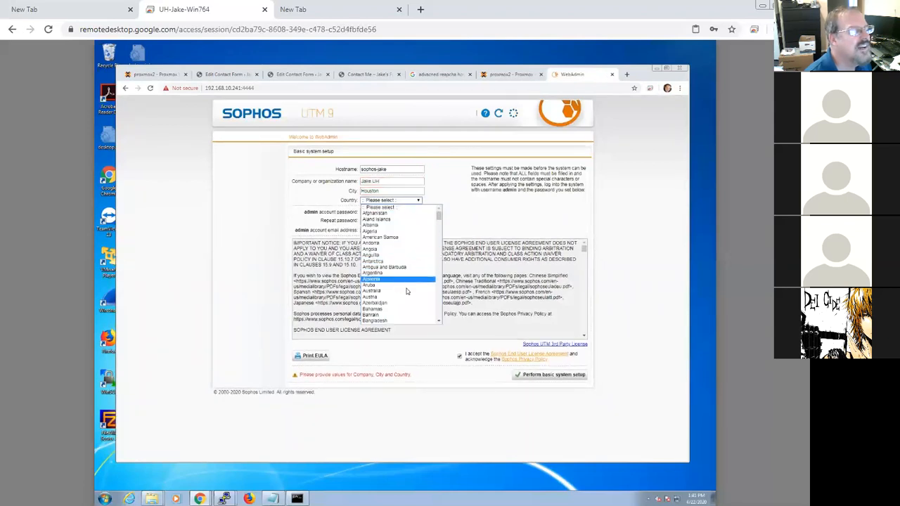
left_click(438, 303)
left_click(438, 304)
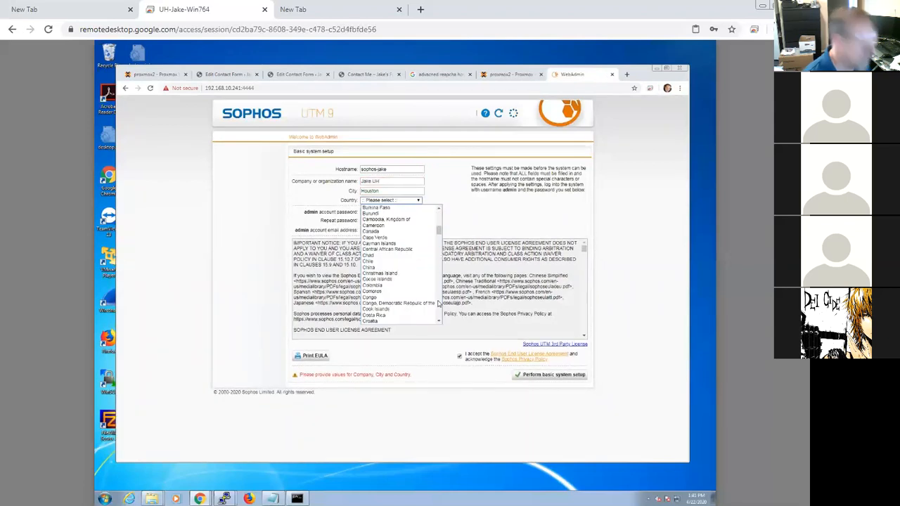
key("u")
key("u")
key("u")
key("u")
key("u")
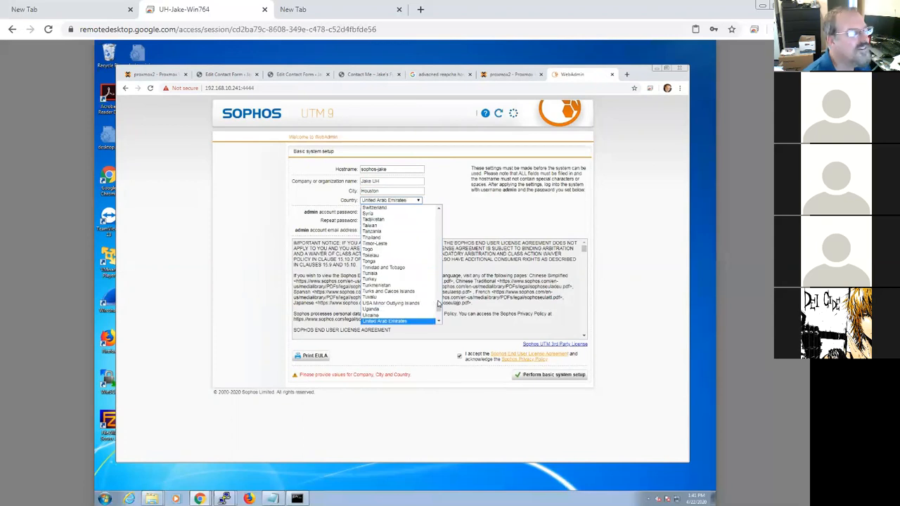
key("Return")
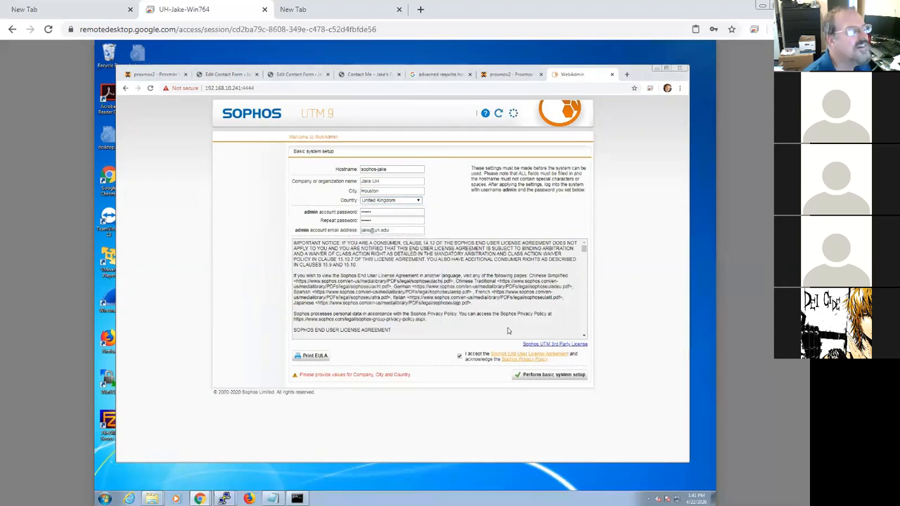
left_click(549, 376)
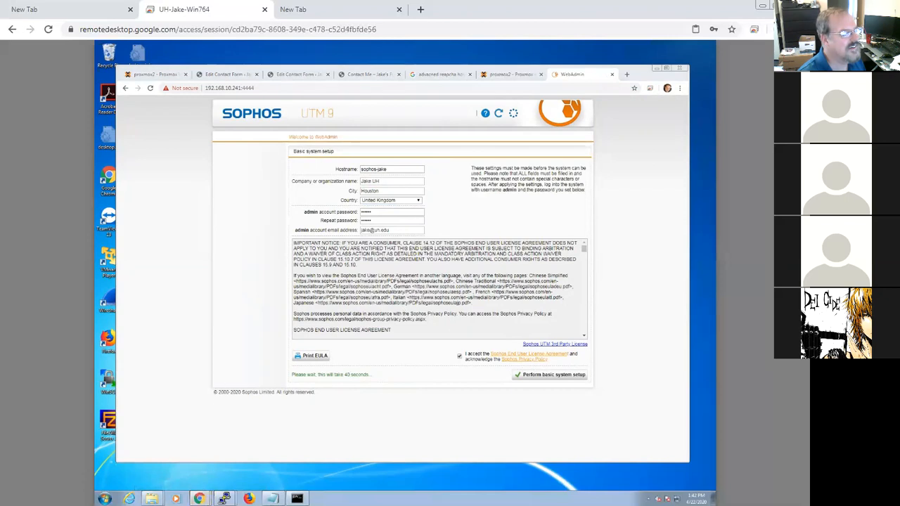
Step: Proceed past the reloaded certificate warning to reach the WebAdmin login page
mouse_move(200, 499)
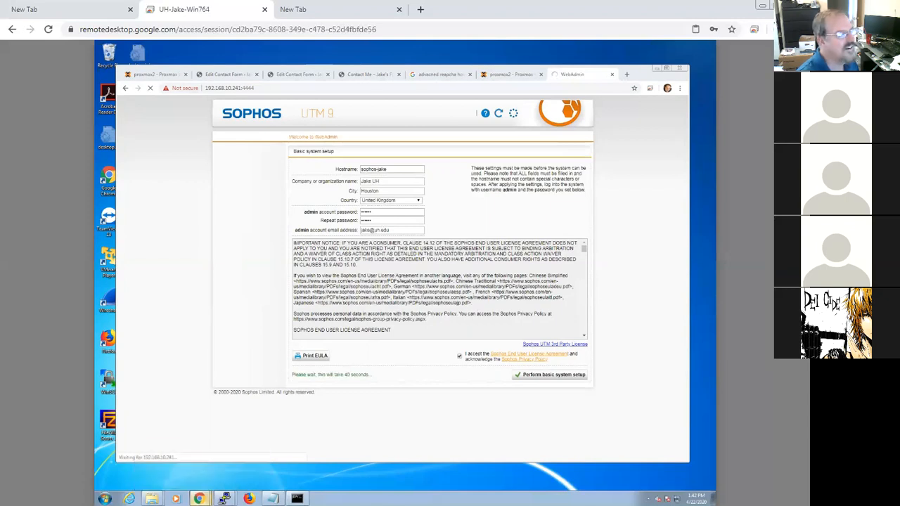
right_click(201, 497)
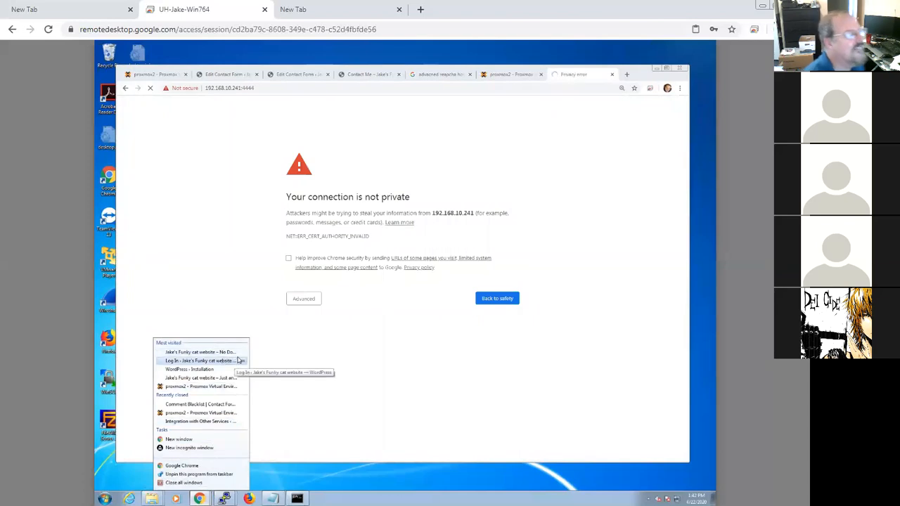
left_click(316, 301)
left_click(318, 360)
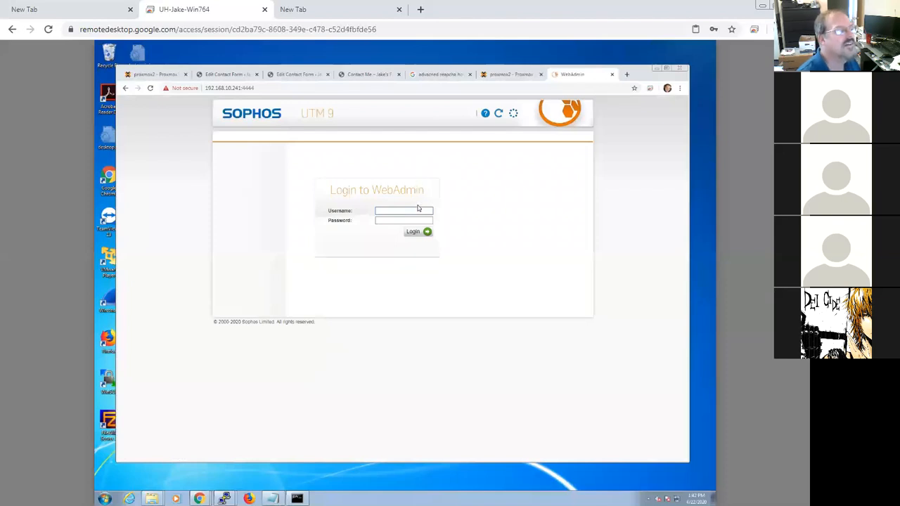
Step: Log in to WebAdmin as admin with the account password
left_click(417, 210)
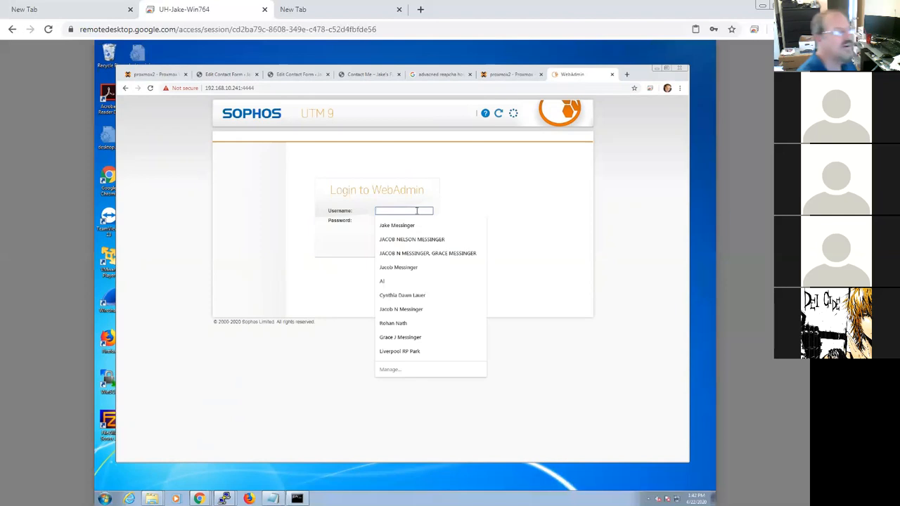
type("admin")
key("Tab")
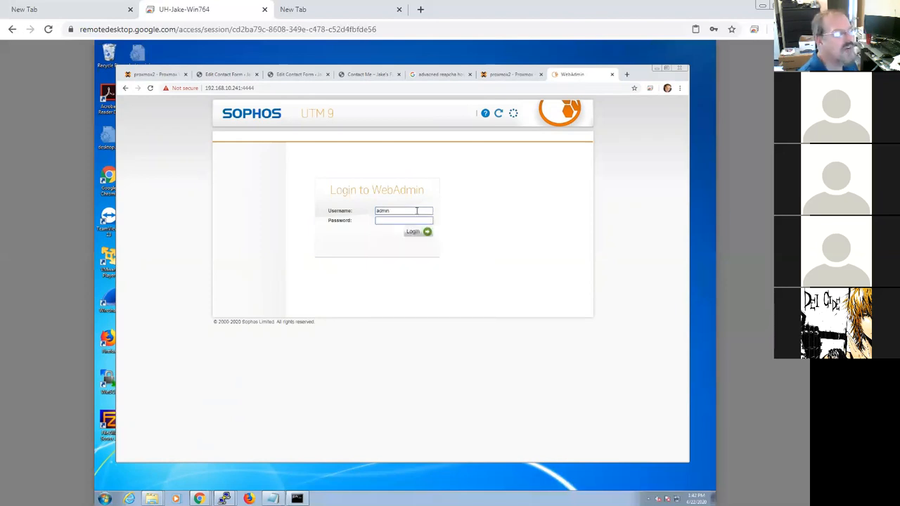
type("•••")
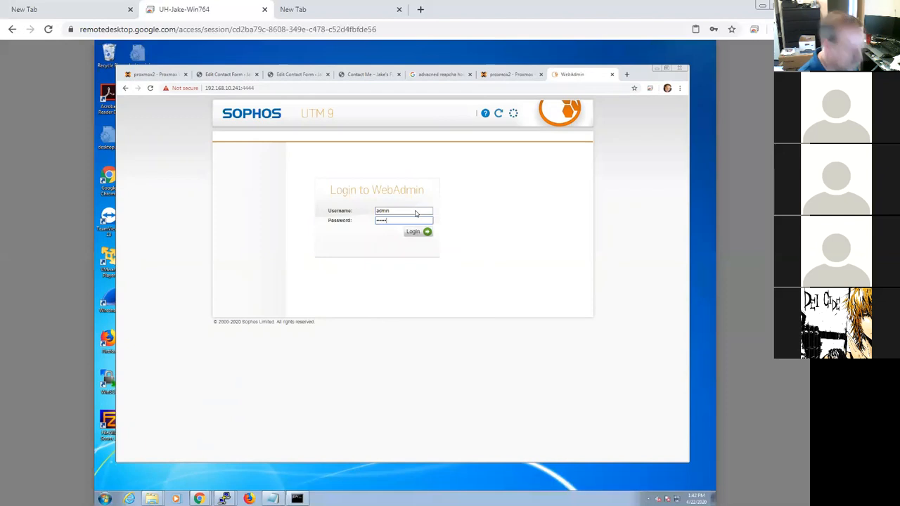
key("Return")
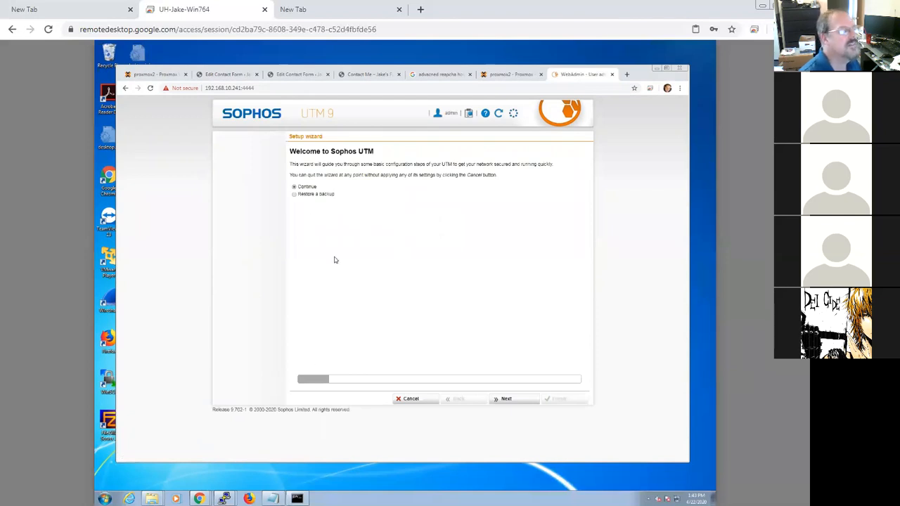
Step: Advance through the setup wizard's welcome, license installation and internal LAN settings pages keeping defaults
left_click(515, 400)
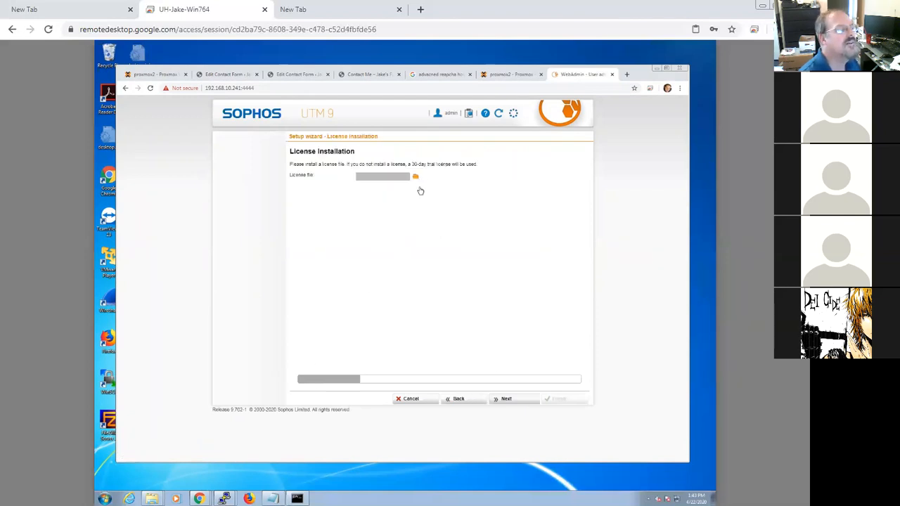
left_click(506, 399)
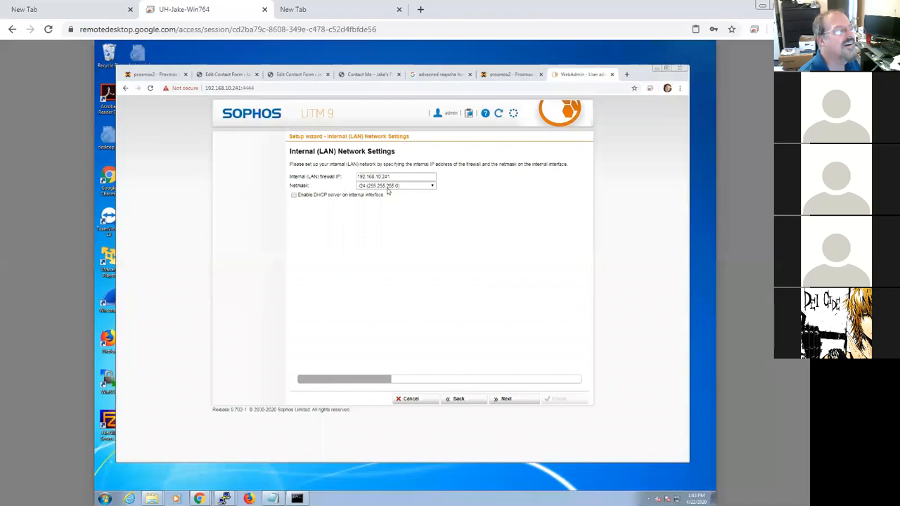
left_click(506, 402)
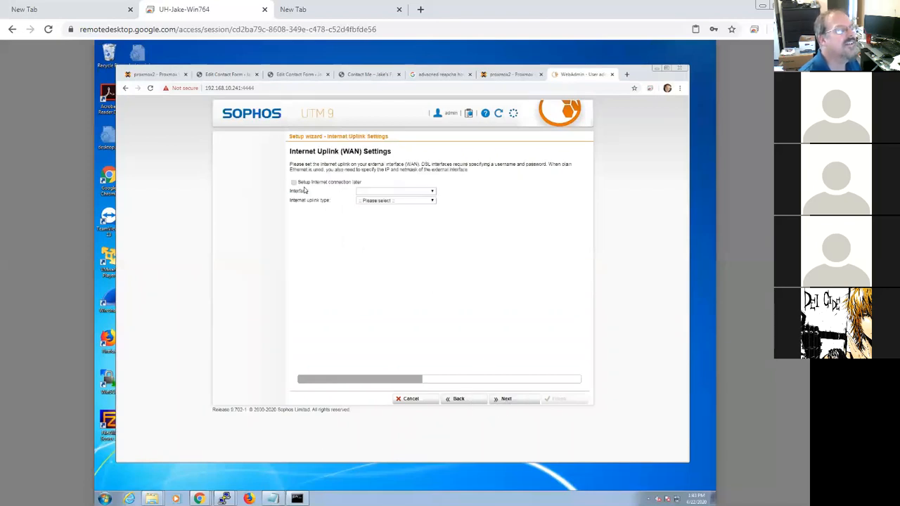
Step: Set the WAN uplink to the eth0 interface, Standard Ethernet interface type, and Static address type
left_click(433, 192)
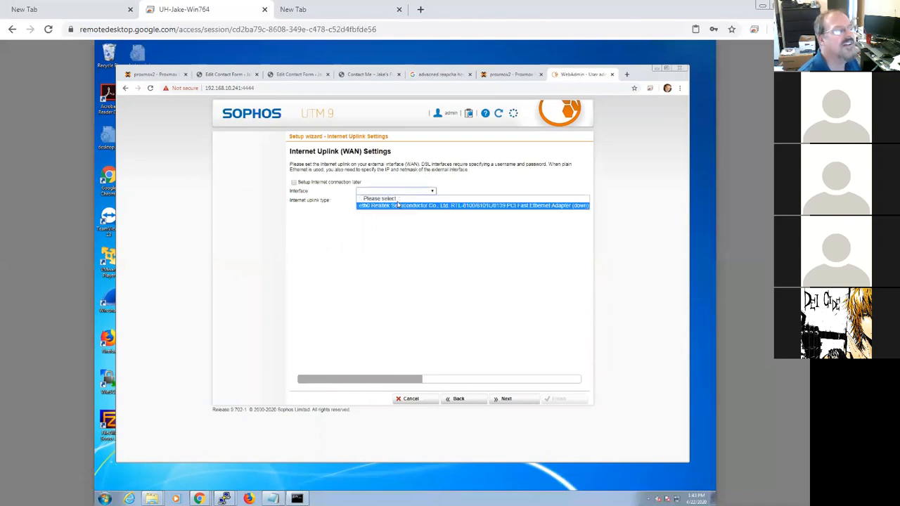
left_click(415, 205)
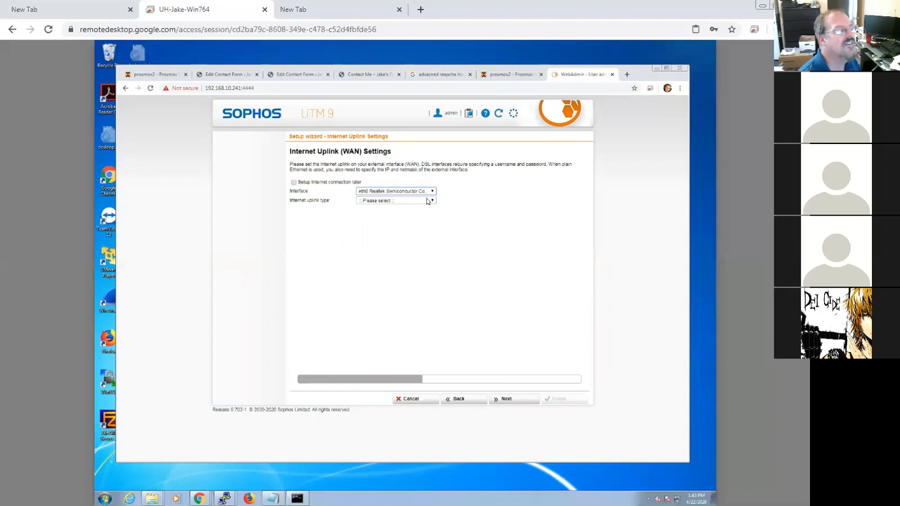
left_click(428, 201)
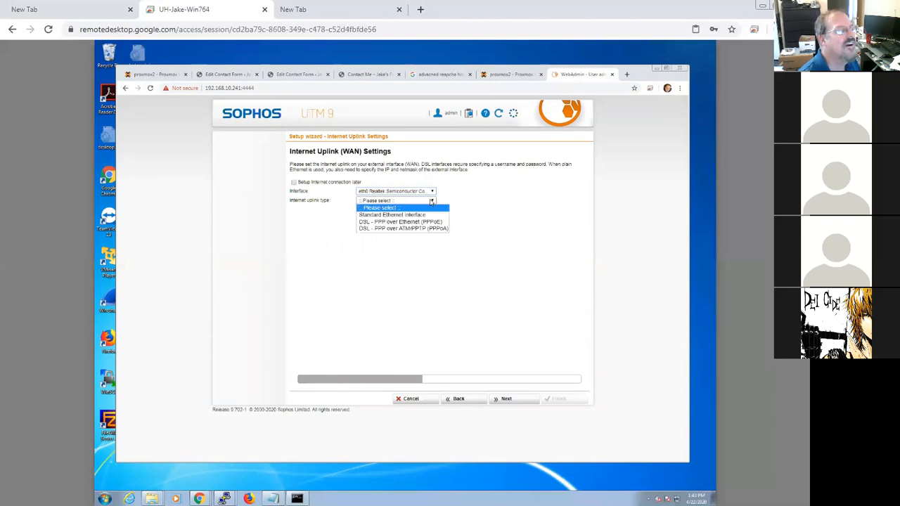
left_click(384, 215)
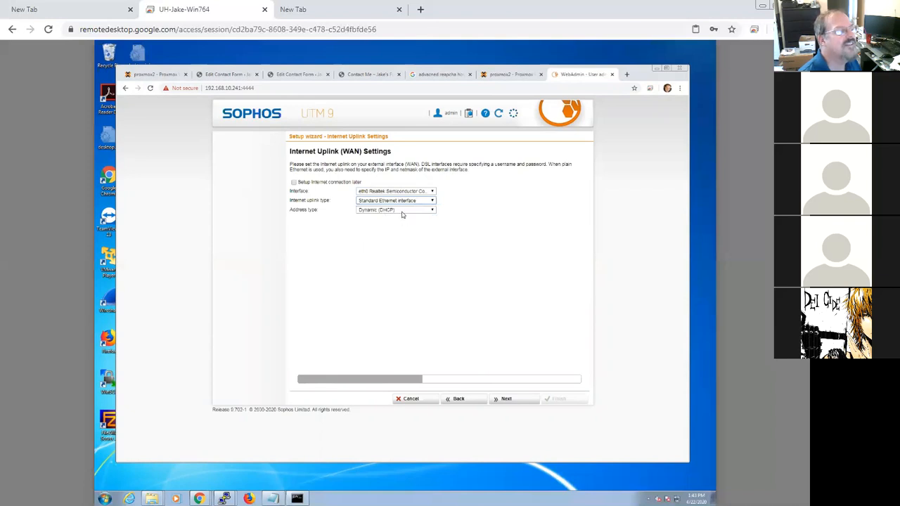
left_click(403, 210)
left_click(391, 235)
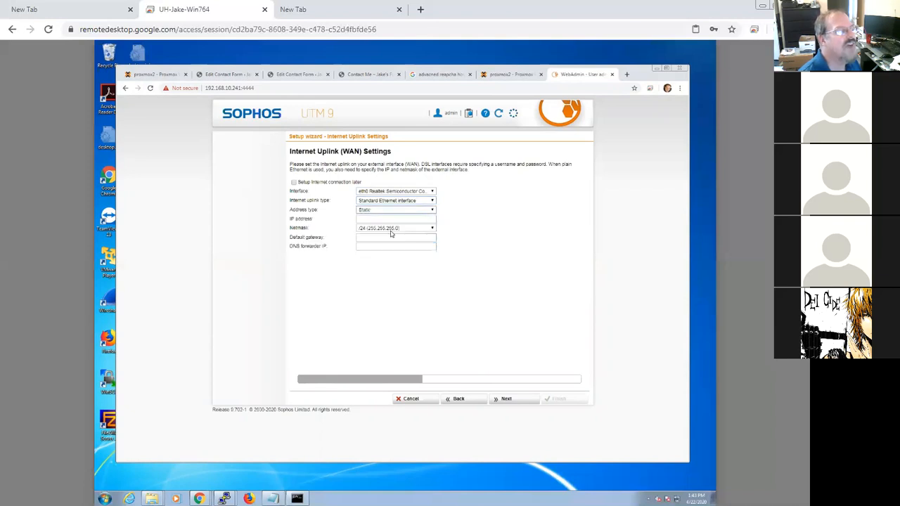
Step: Enter 192.168.10.240 as the WAN IP address and 192.168.10.1 as the default gateway
left_click(384, 217)
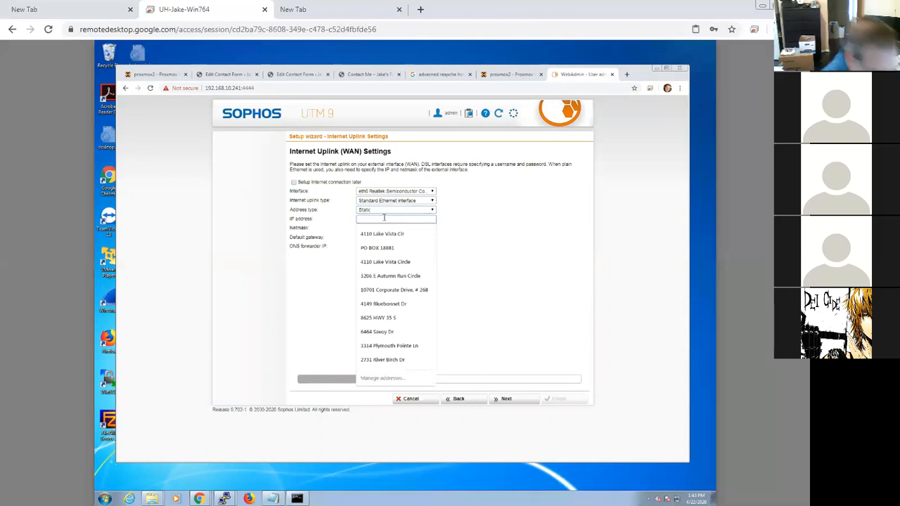
type("192.168.10.240")
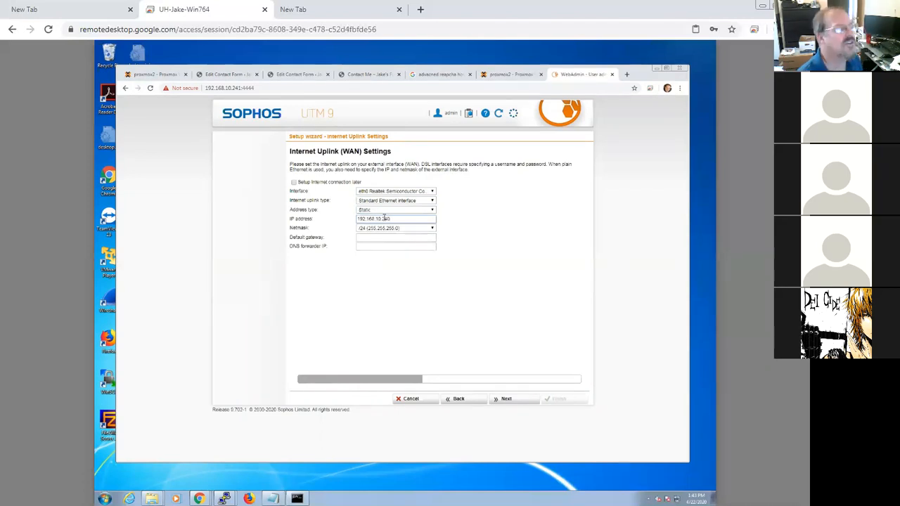
left_click(399, 238)
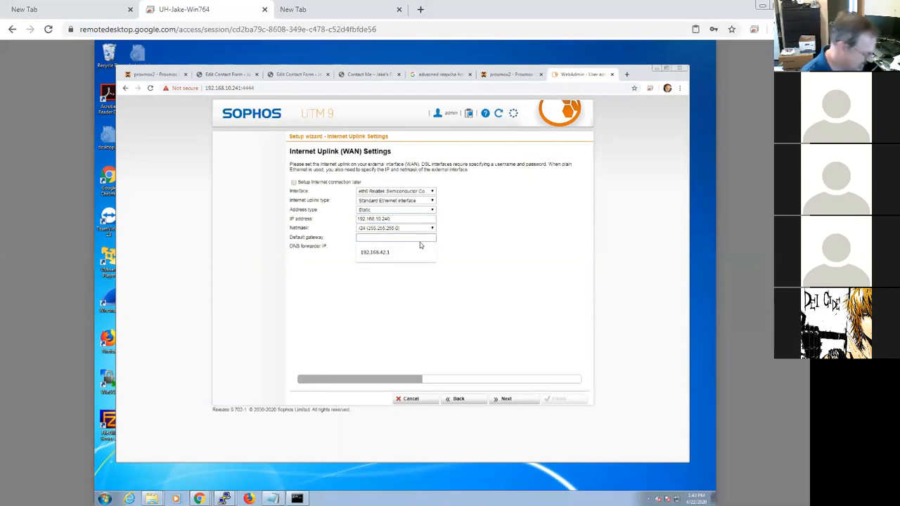
type("192.168.10.1")
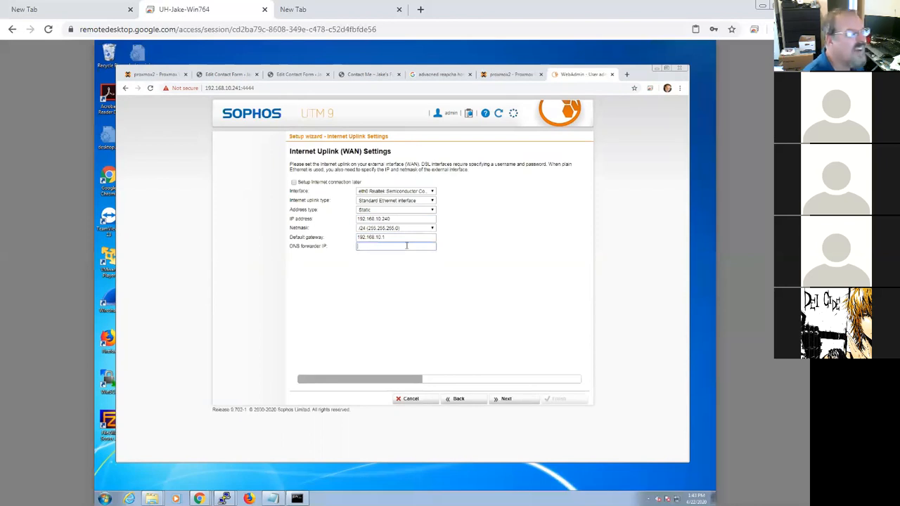
Step: Advance past the WAN settings and allow Web, file transfer, terminal services, Email and DNS outgoing services for internal clients
left_click(511, 399)
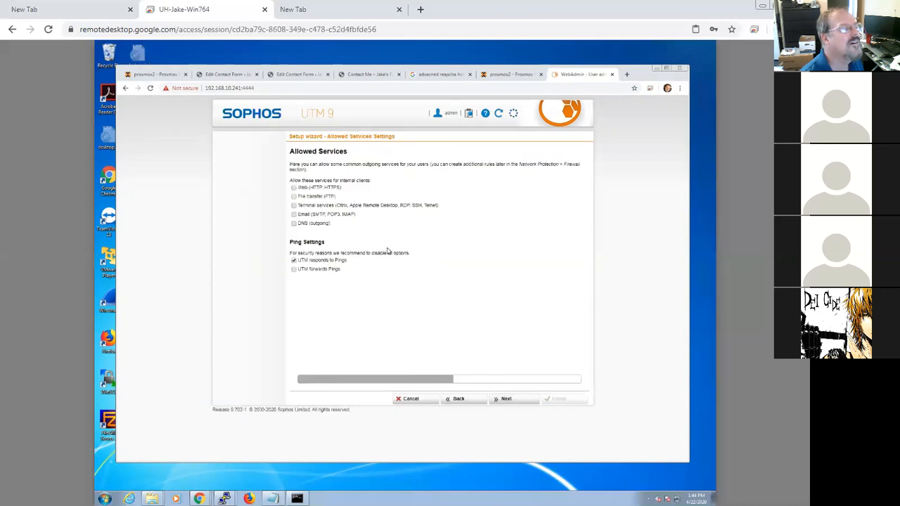
left_click(294, 197)
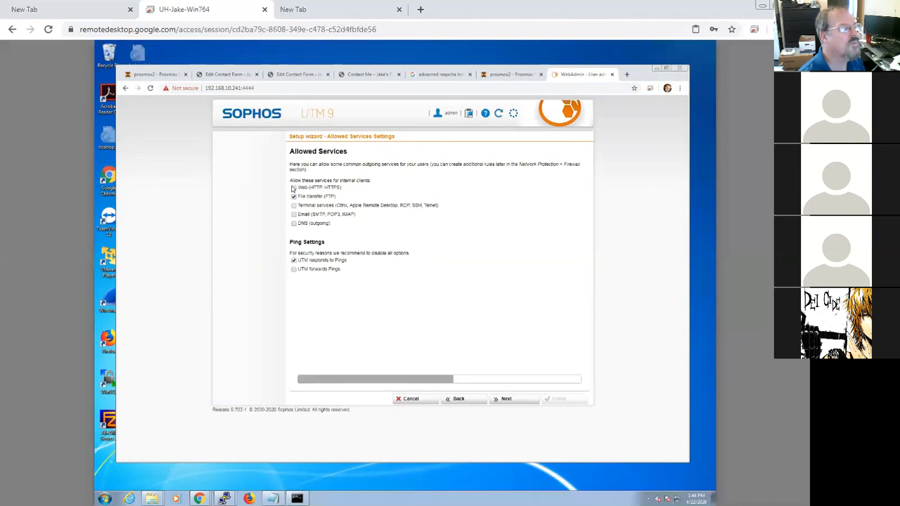
left_click(294, 188)
left_click(294, 205)
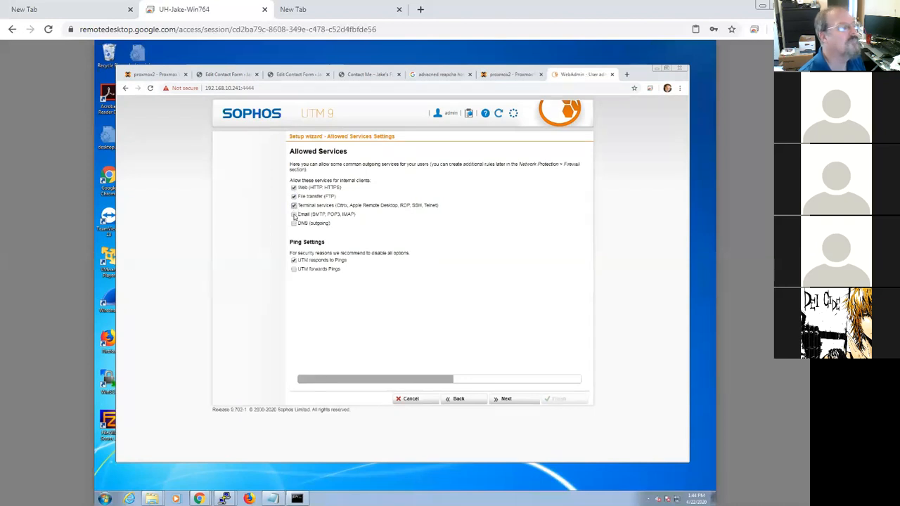
left_click(294, 224)
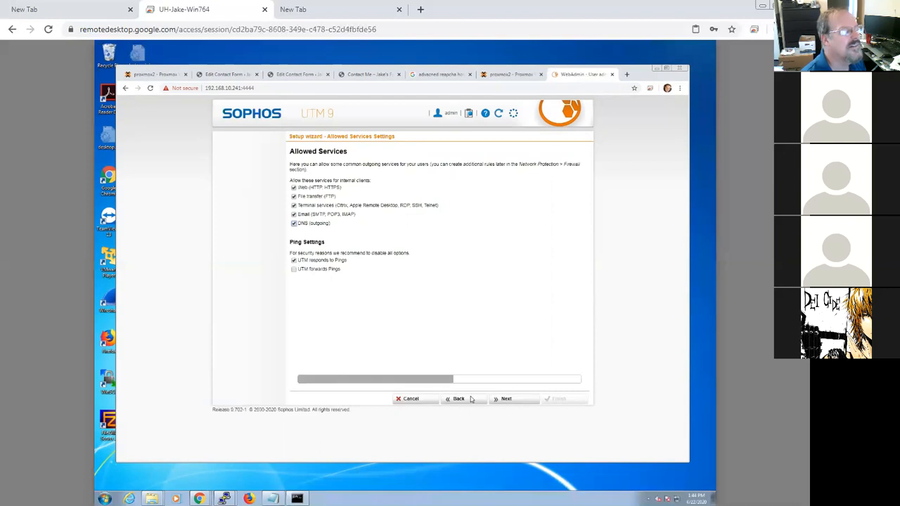
left_click(518, 404)
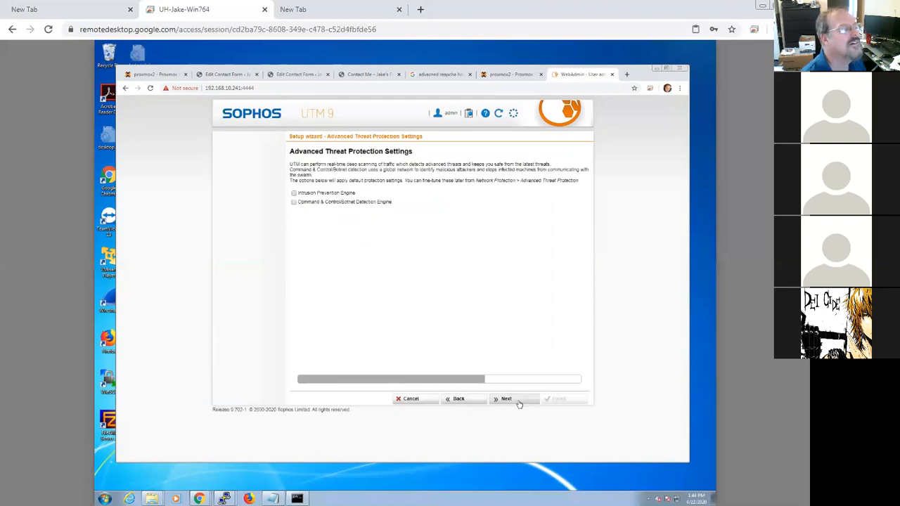
Step: Enable the Intrusion Prevention and Command & Control/Botnet Detection engines, keep default web protection, and finish the setup wizard
left_click(293, 194)
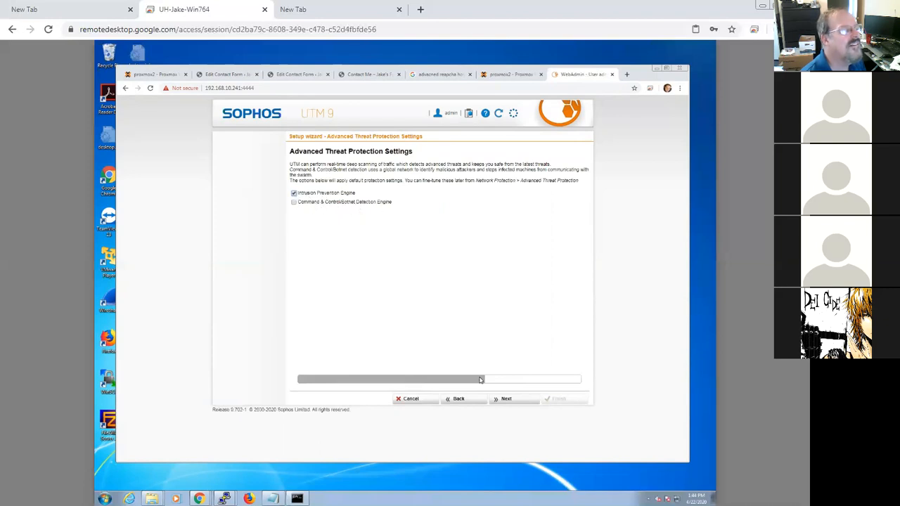
left_click(293, 201)
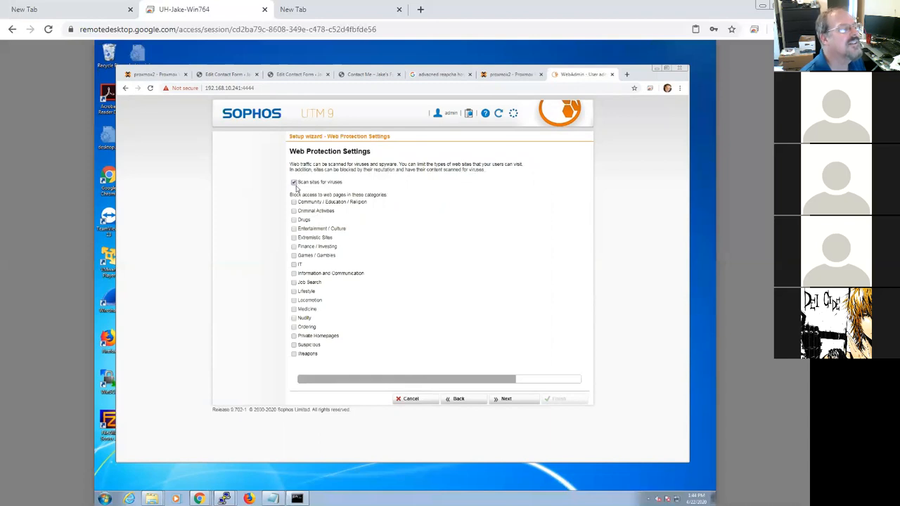
left_click(507, 398)
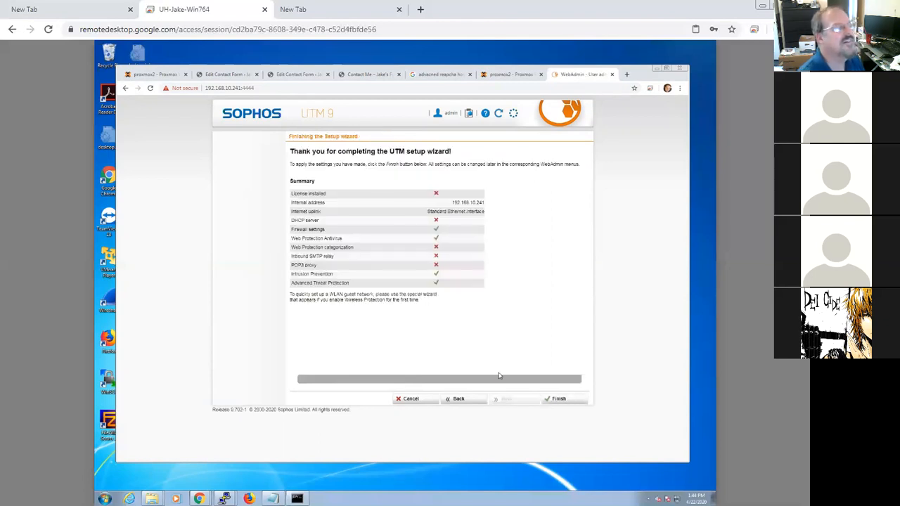
left_click(568, 400)
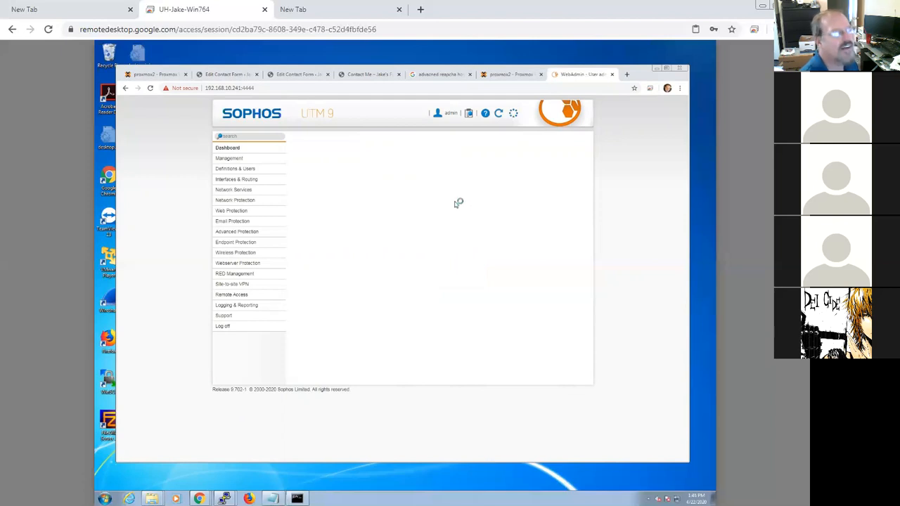
left_click(627, 75)
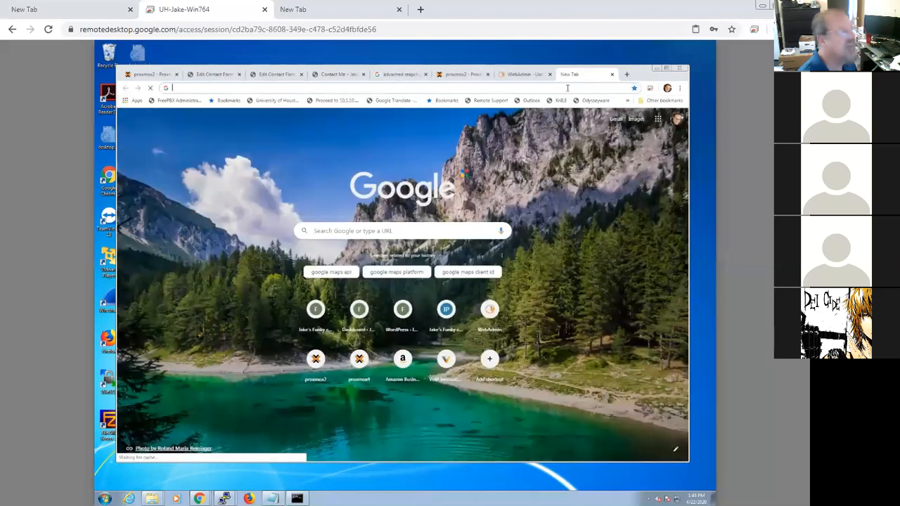
type("http")
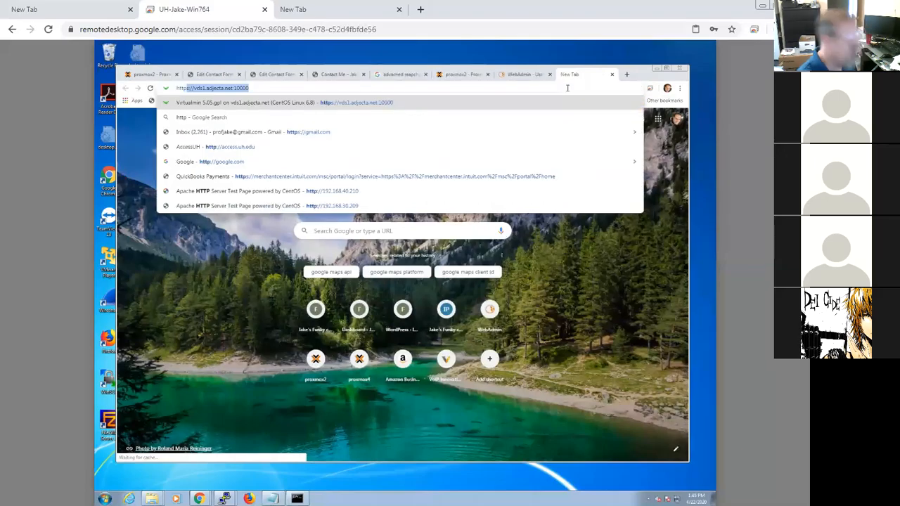
type("s:/")
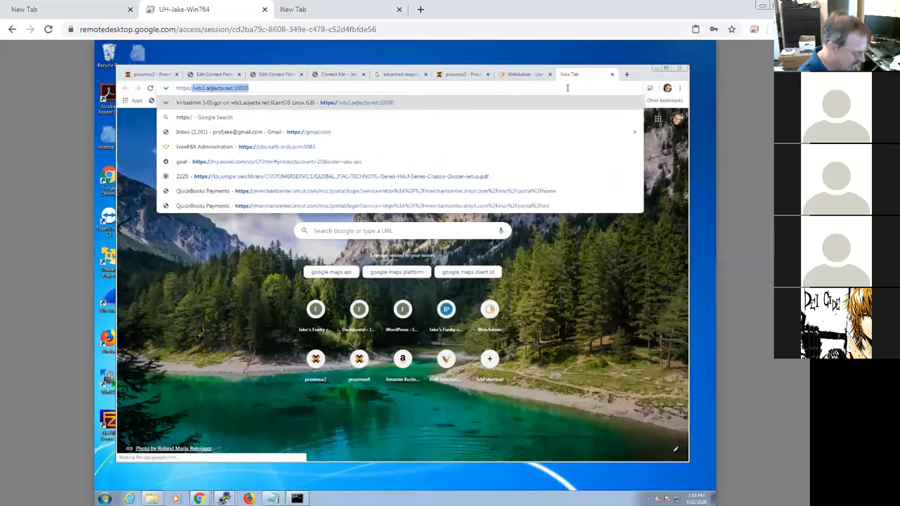
type("/192.16")
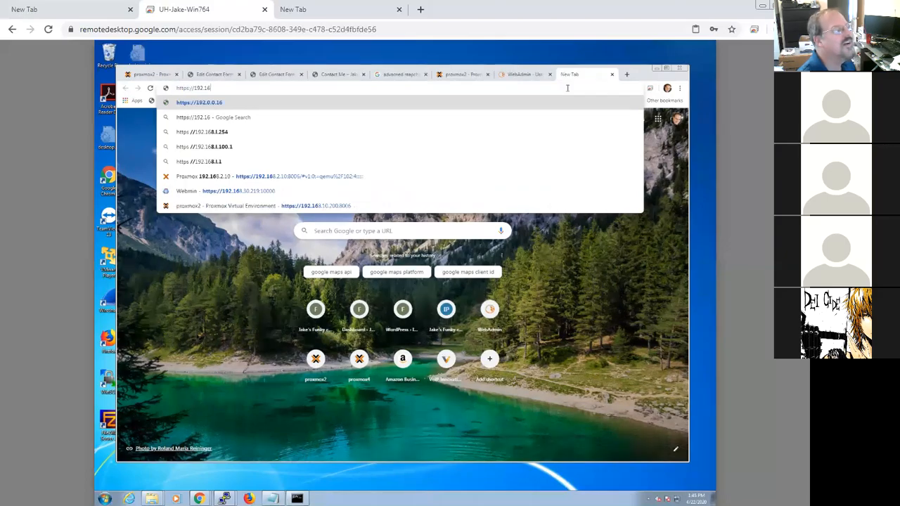
type("8.10.240")
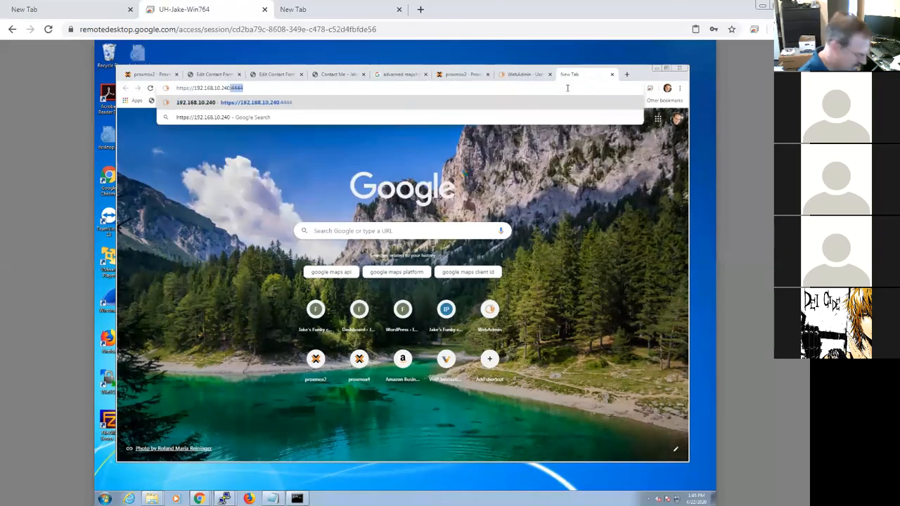
type(":4444")
key("Return")
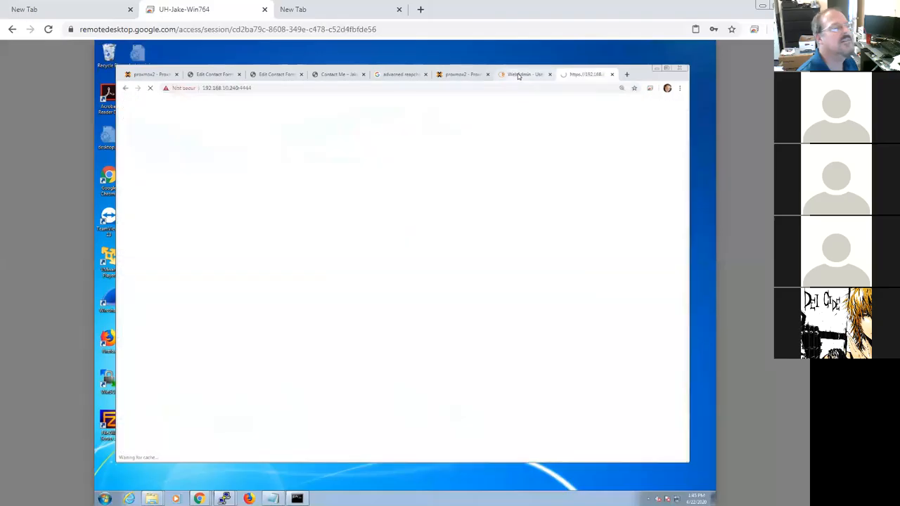
left_click(254, 375)
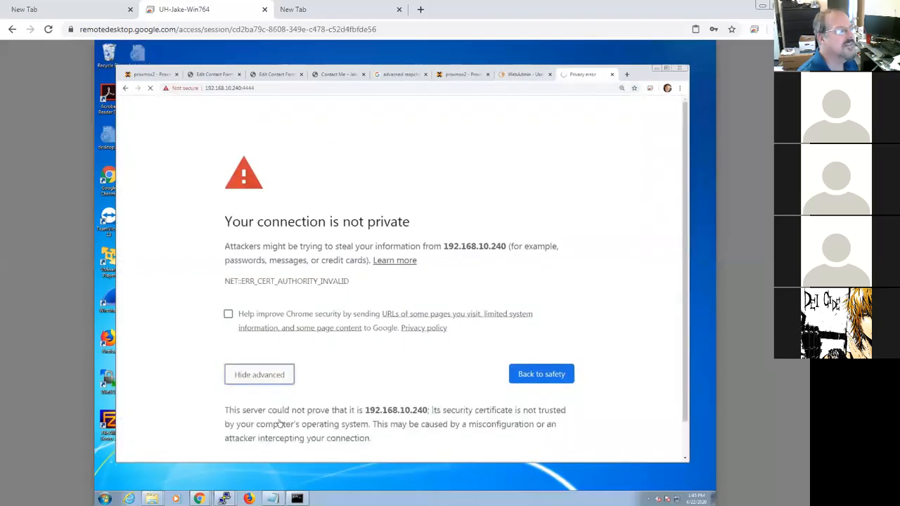
scroll(379, 436, "down", 1)
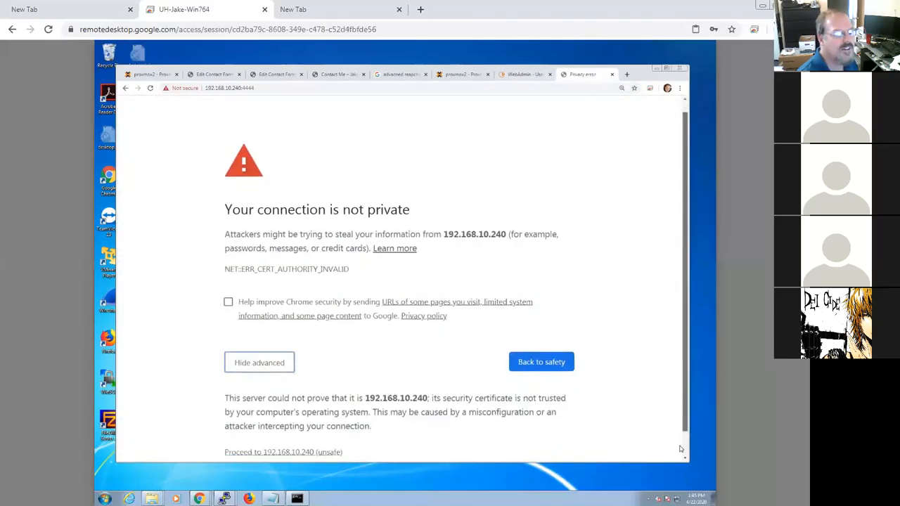
left_click(288, 427)
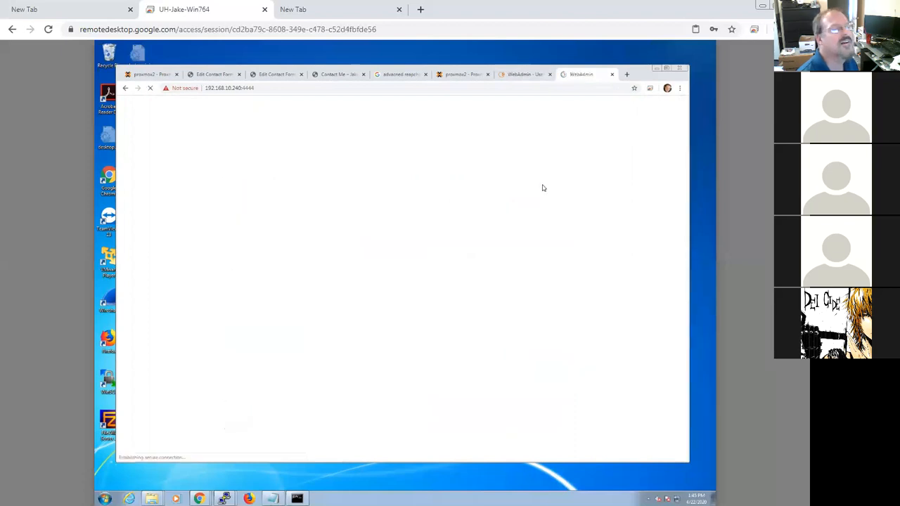
Step: Log in to WebAdmin at the new WAN address as admin with the account password
left_click(395, 211)
type("admin")
key("Tab")
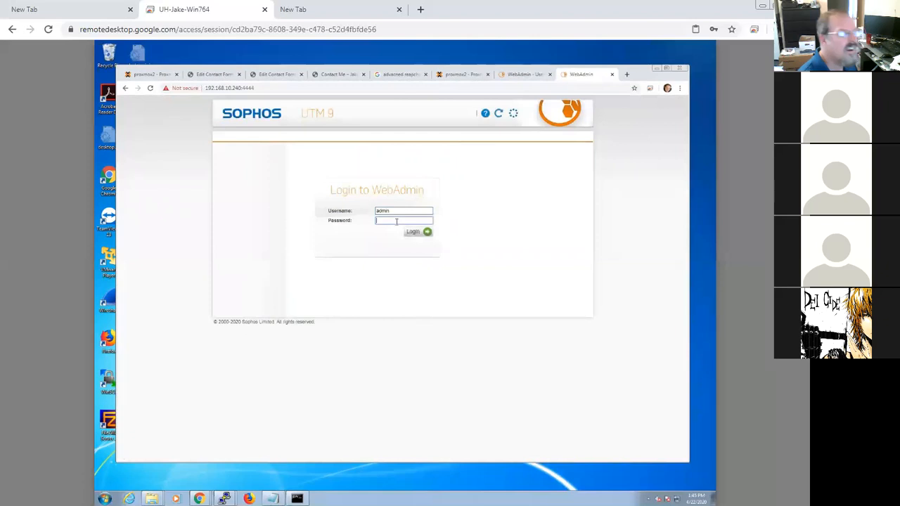
type("**")
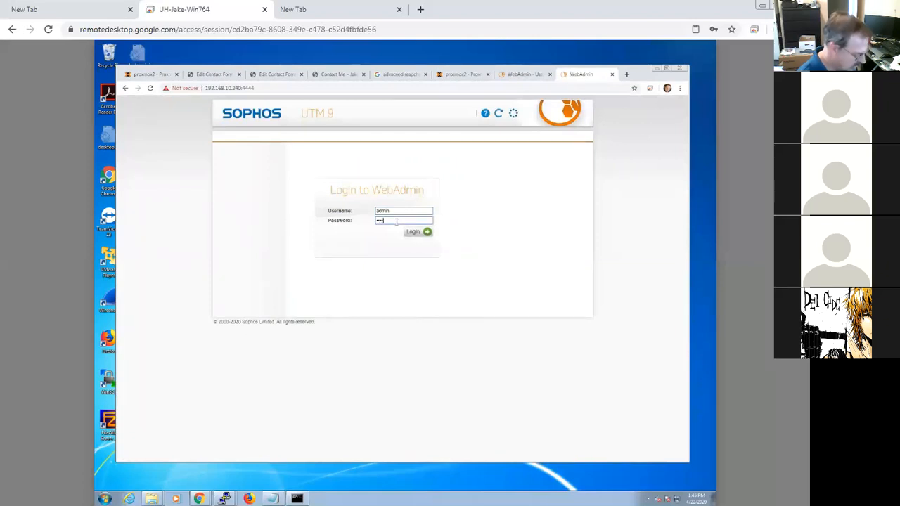
key("Return")
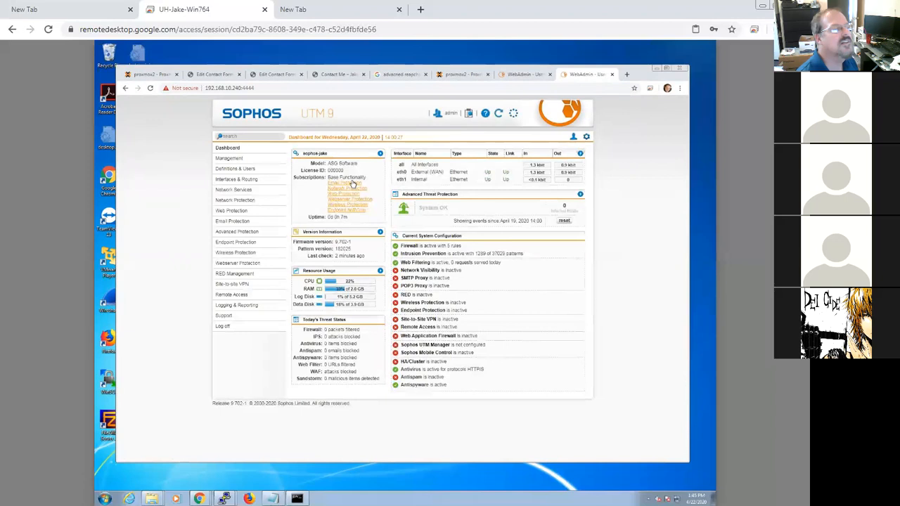
Step: Open the Interfaces page under Interfaces & Routing and review the External (WAN) and Internal interface entries
left_click(228, 180)
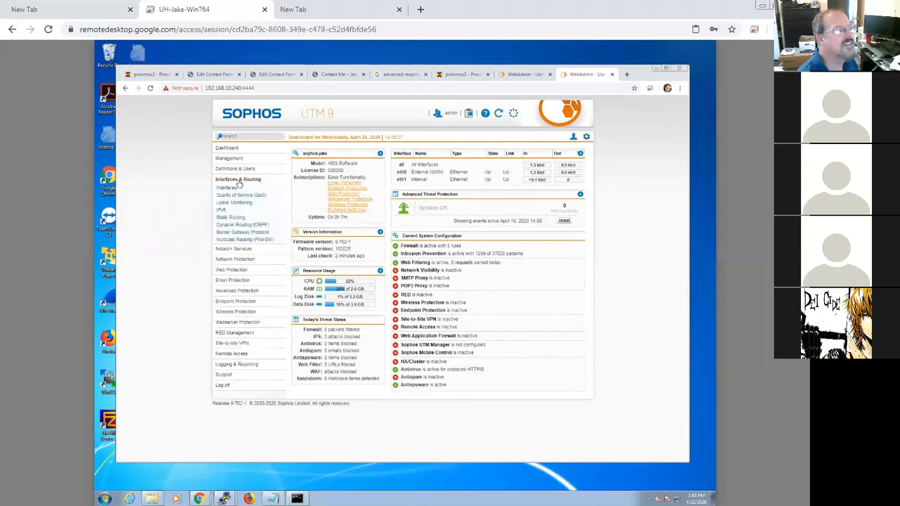
left_click(226, 188)
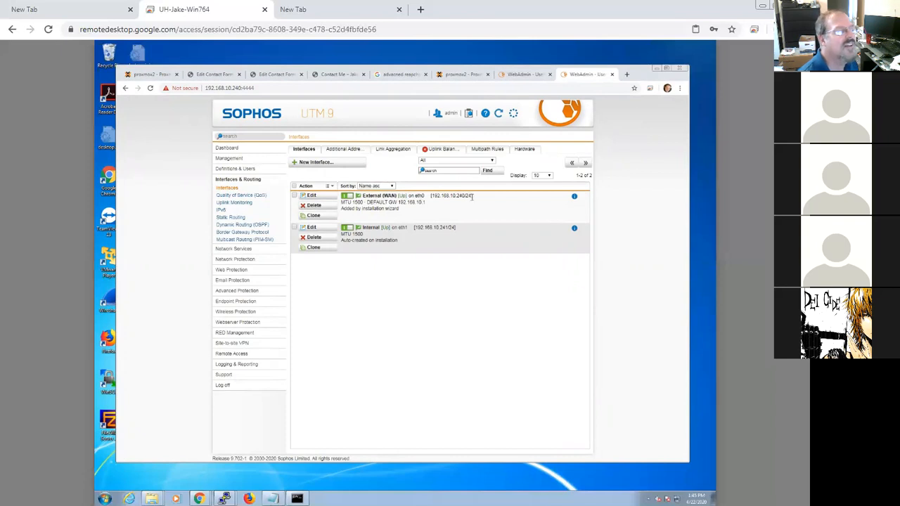
left_click_drag(471, 197, 409, 200)
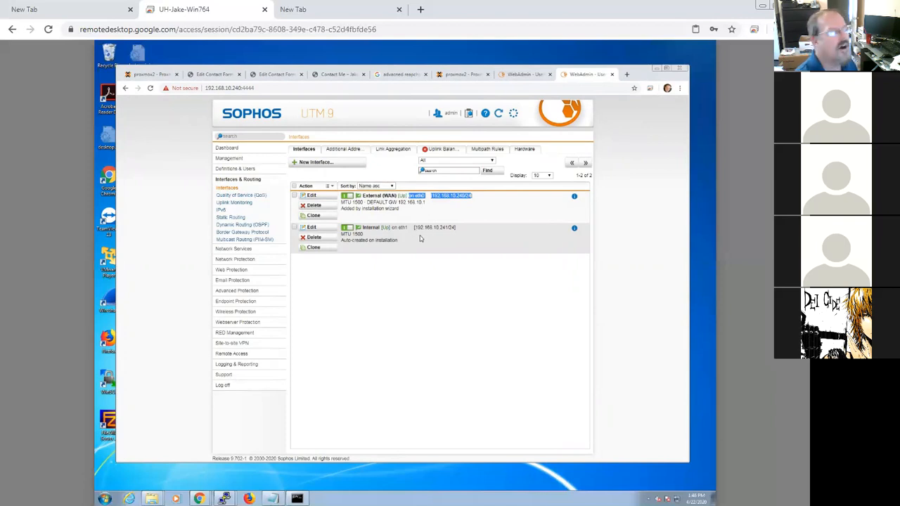
left_click_drag(464, 230, 371, 225)
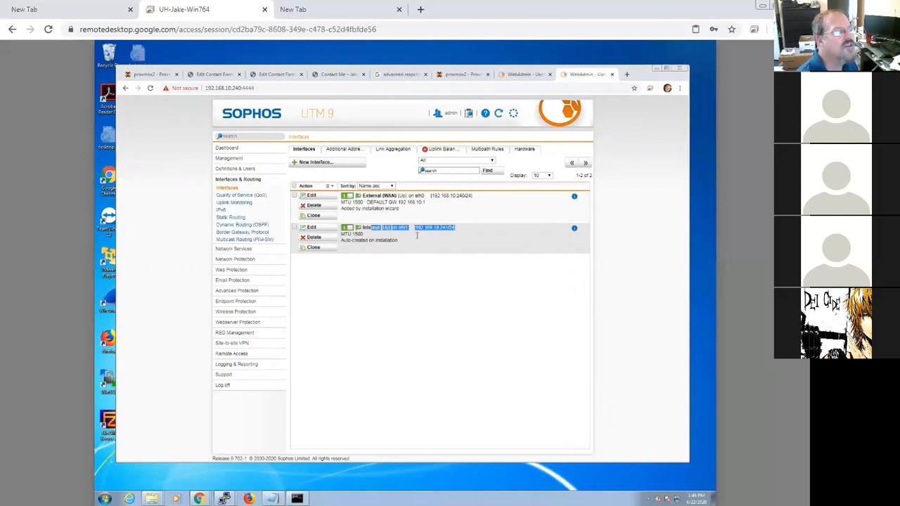
left_click(412, 239)
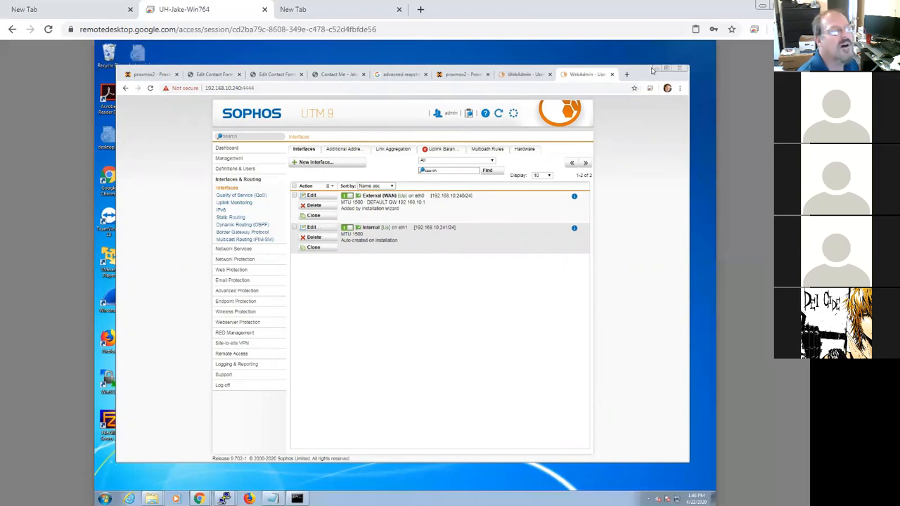
Step: Switch to the Proxmox tab and inspect the network devices in VM 240 (jake-sophos) hardware
left_click(153, 74)
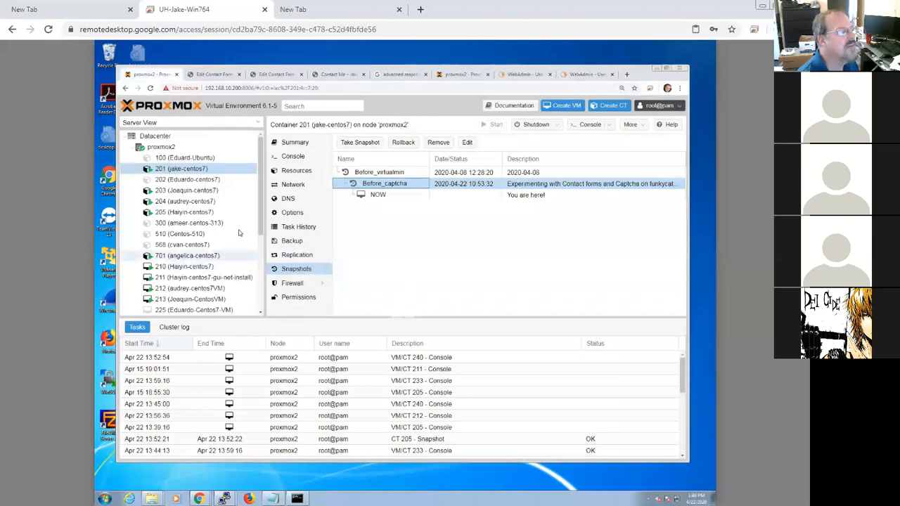
left_click_drag(260, 202, 260, 287)
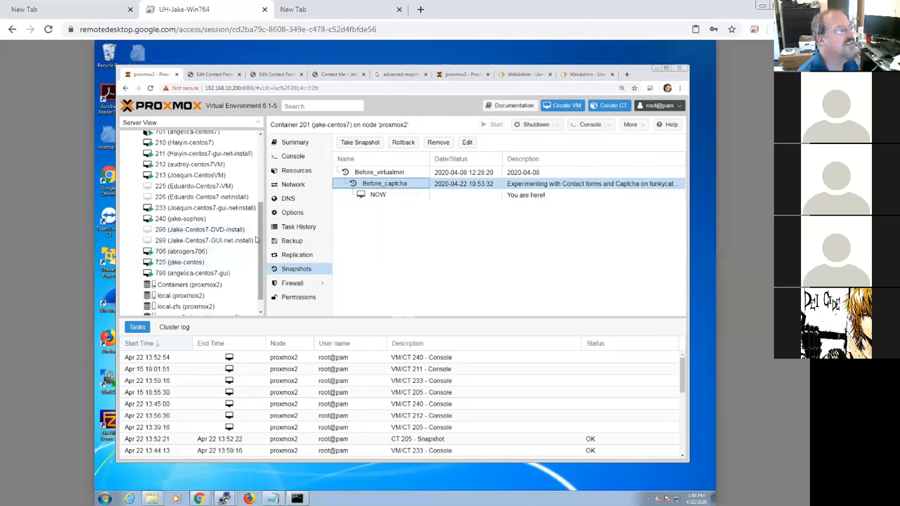
left_click(181, 220)
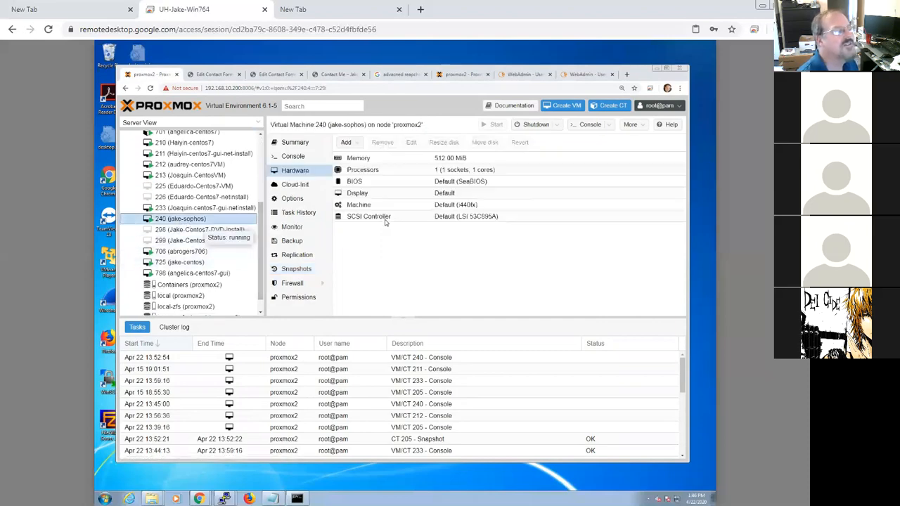
left_click(401, 263)
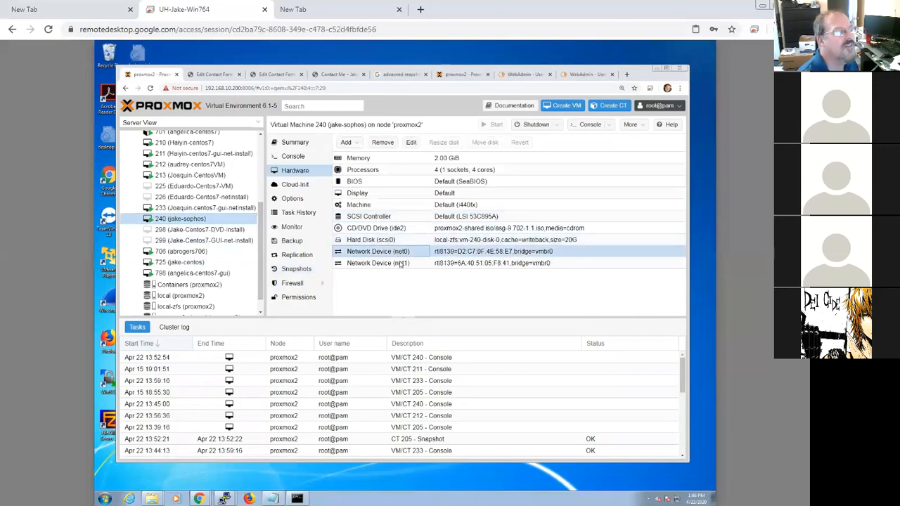
left_click(448, 253)
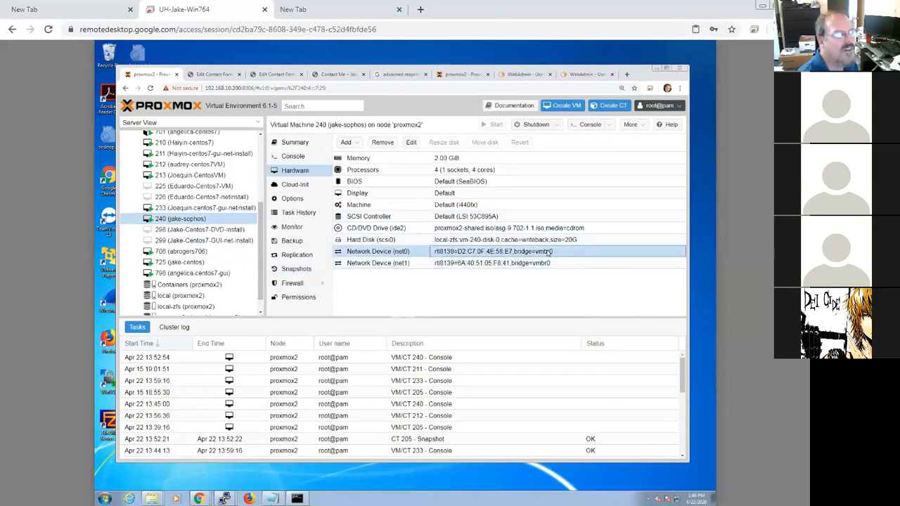
left_click(518, 264)
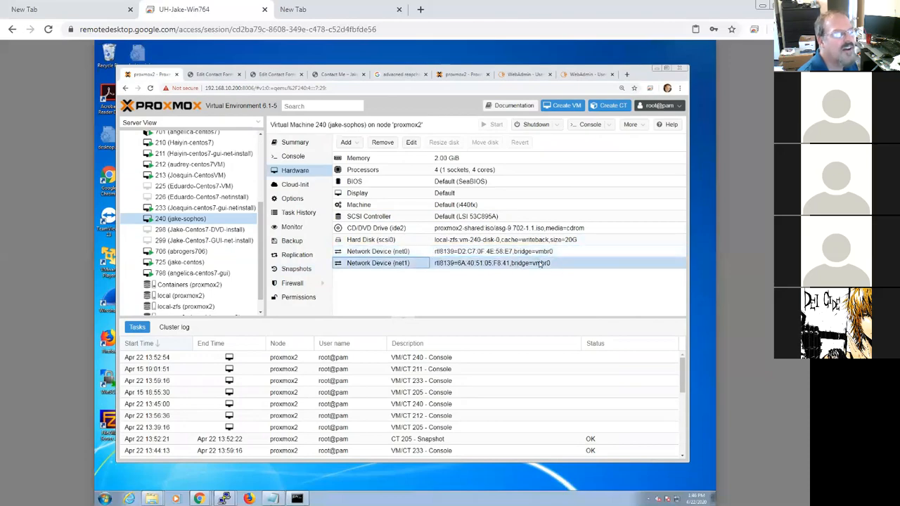
Step: Change the bridge of VM 240's second network device (net1) to vmbr1 and save
double_click(540, 264)
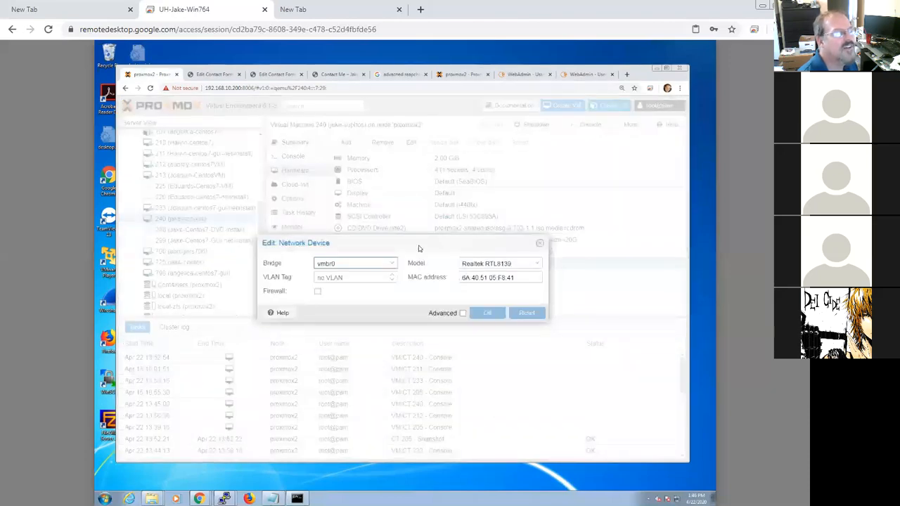
left_click(388, 264)
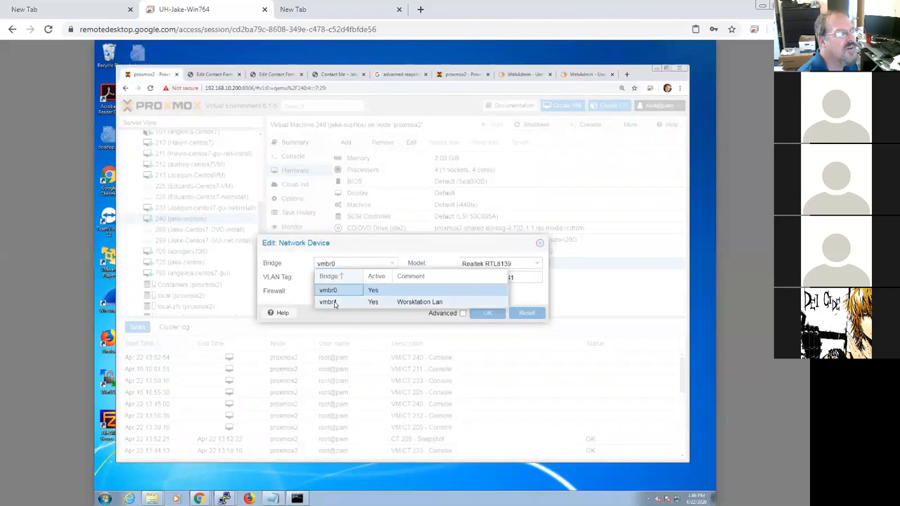
left_click(330, 302)
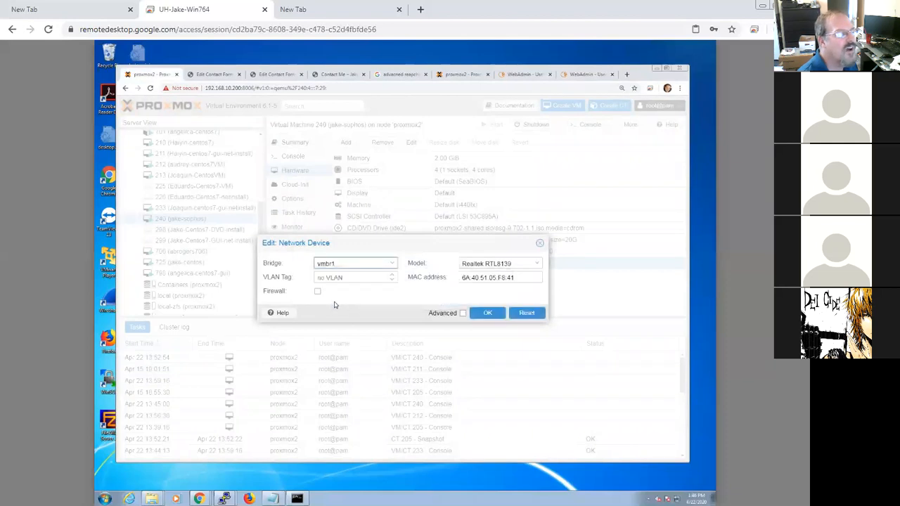
left_click(393, 264)
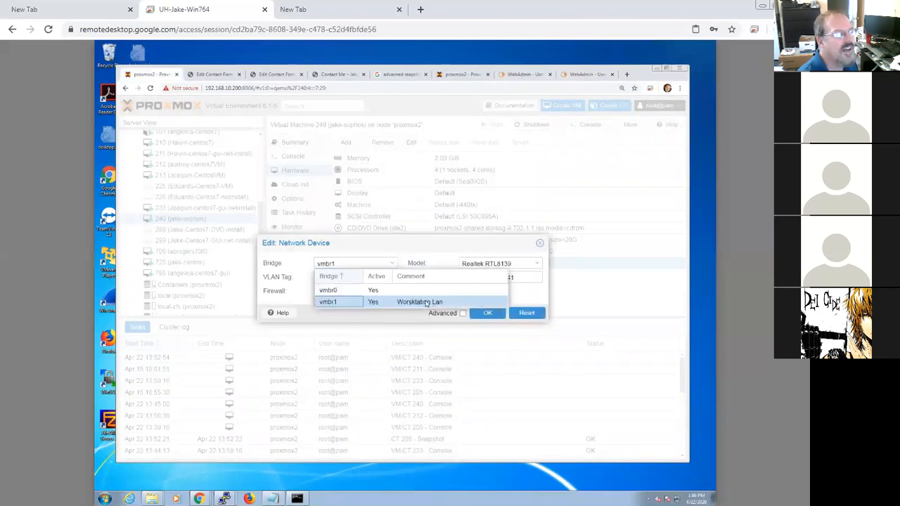
left_click(339, 302)
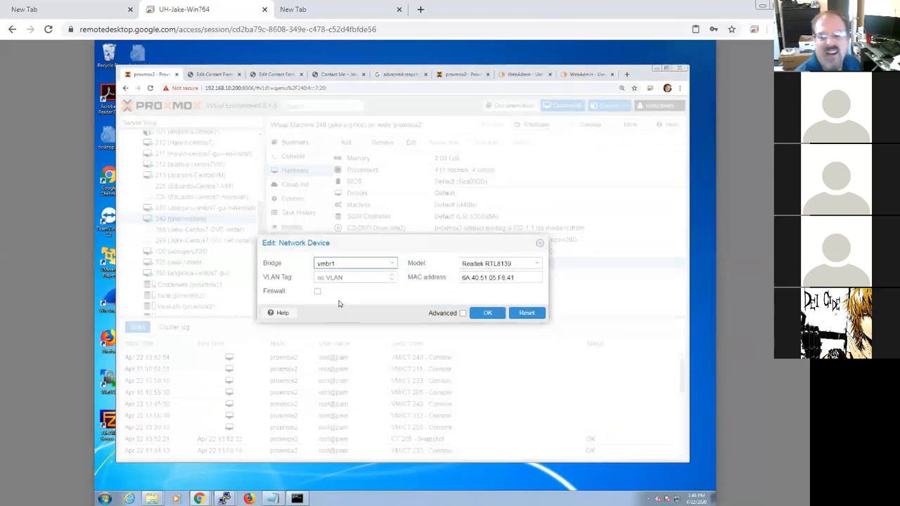
left_click(489, 314)
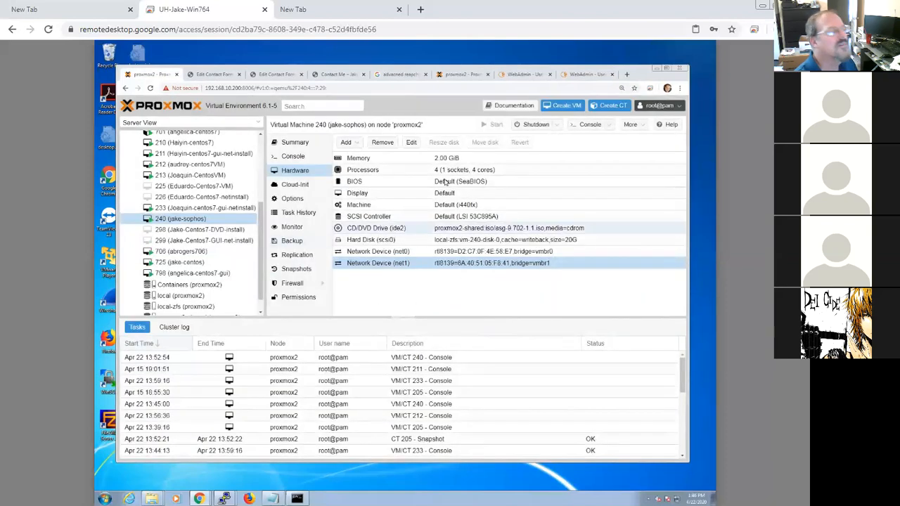
Step: Reload the WebAdmin tab at 192.168.10.241:4444, then switch to the WebAdmin tab at 192.168.10.240
left_click(521, 73)
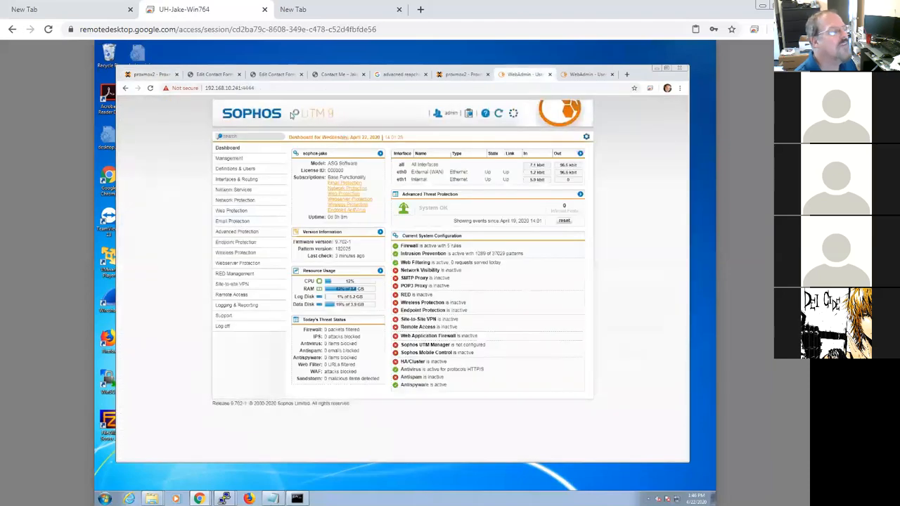
left_click(272, 88)
left_click(277, 87)
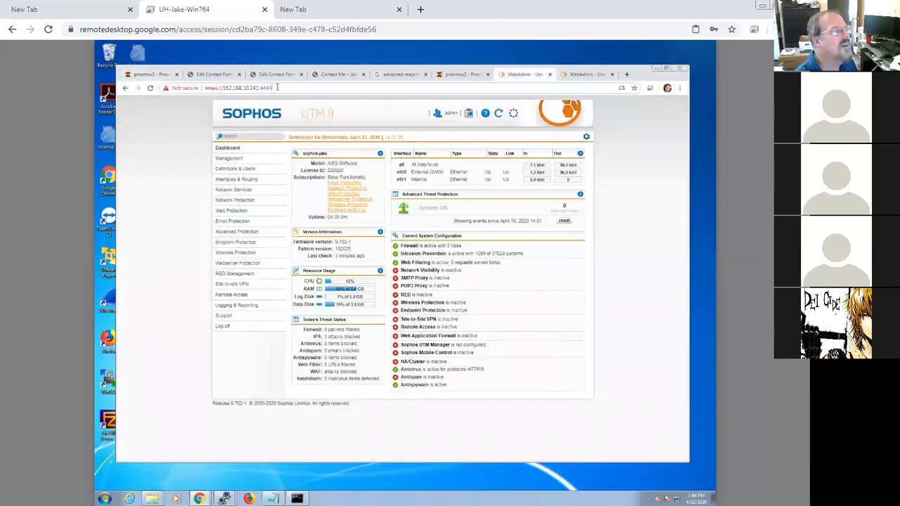
key("Return")
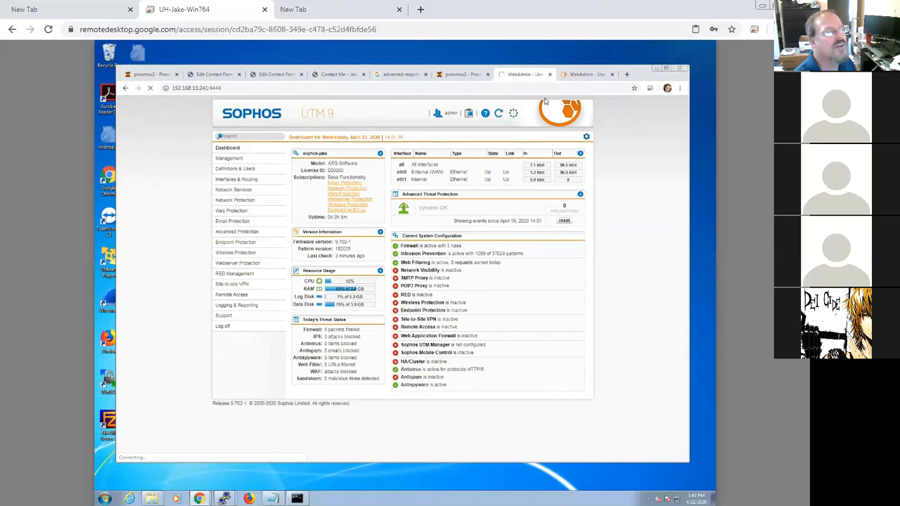
left_click(551, 74)
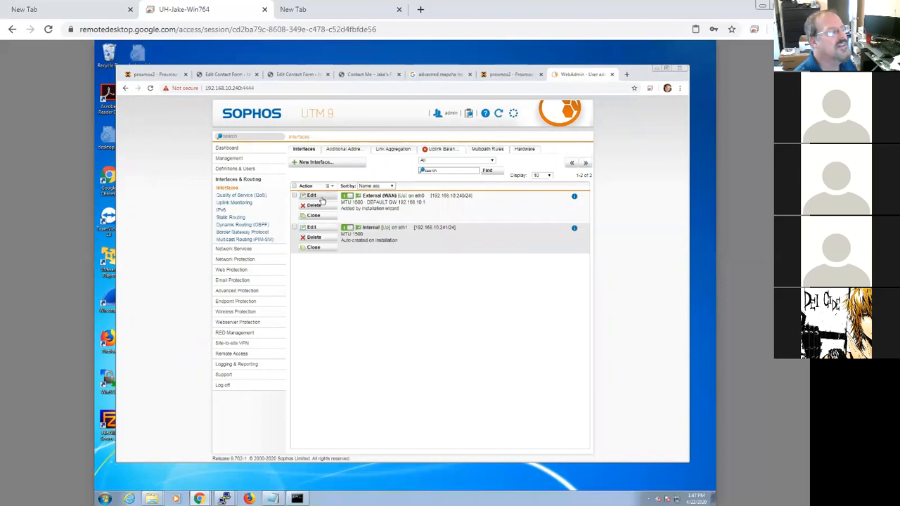
Step: Turn off Scale to fit in the remote desktop session options
left_click(801, 272)
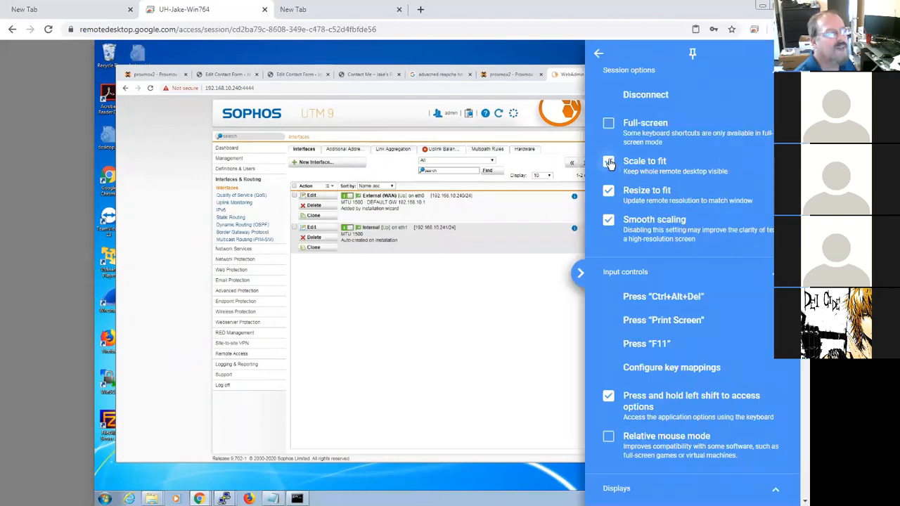
left_click(609, 163)
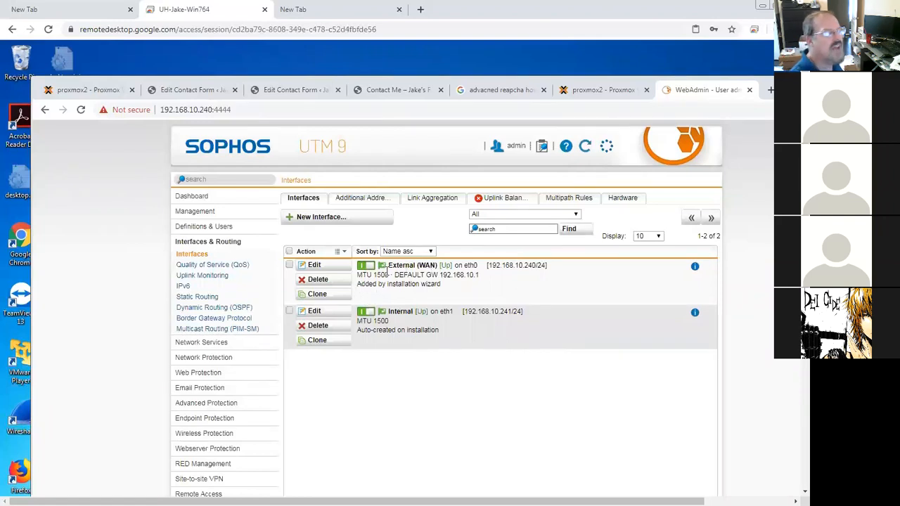
Step: Rename the External (WAN) interface to External (WAN) HI THERE, set its comment to 202-04-22 JAKE LOVES NETWORKING, and save
left_click(341, 266)
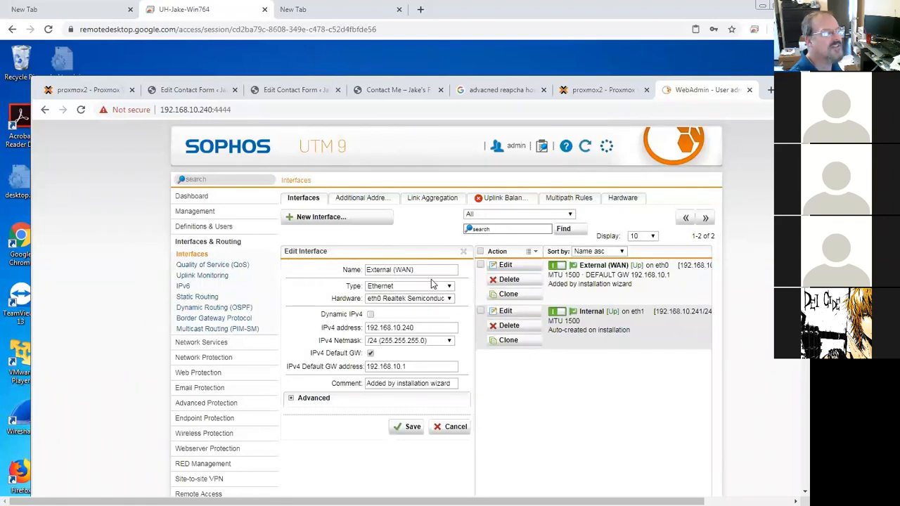
left_click(436, 273)
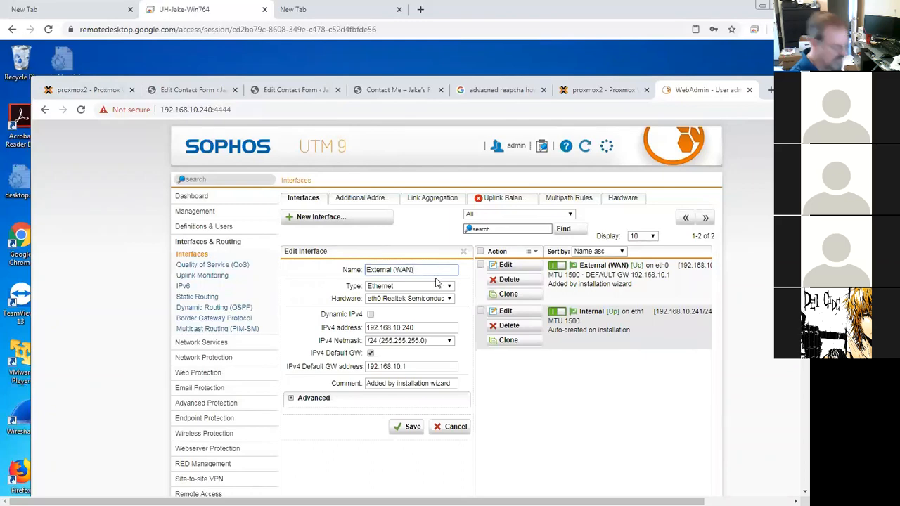
type("HI THERE")
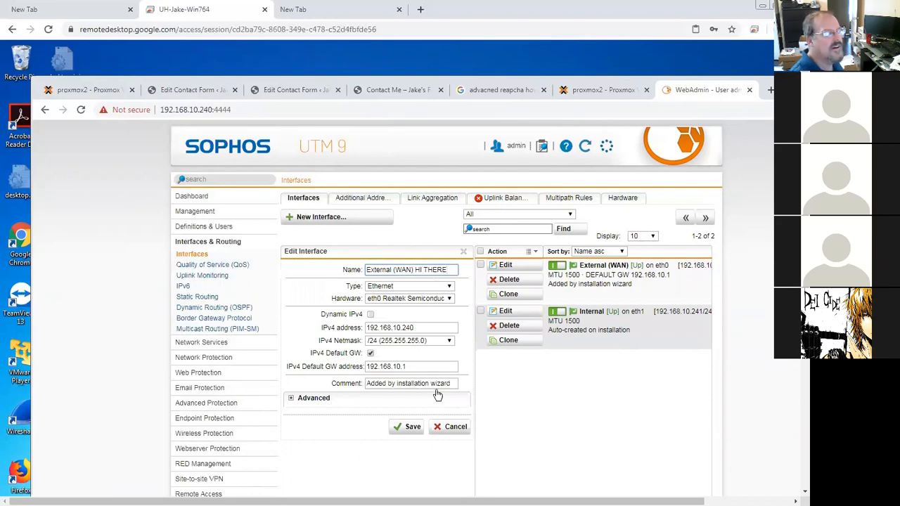
left_click_drag(441, 383, 356, 393)
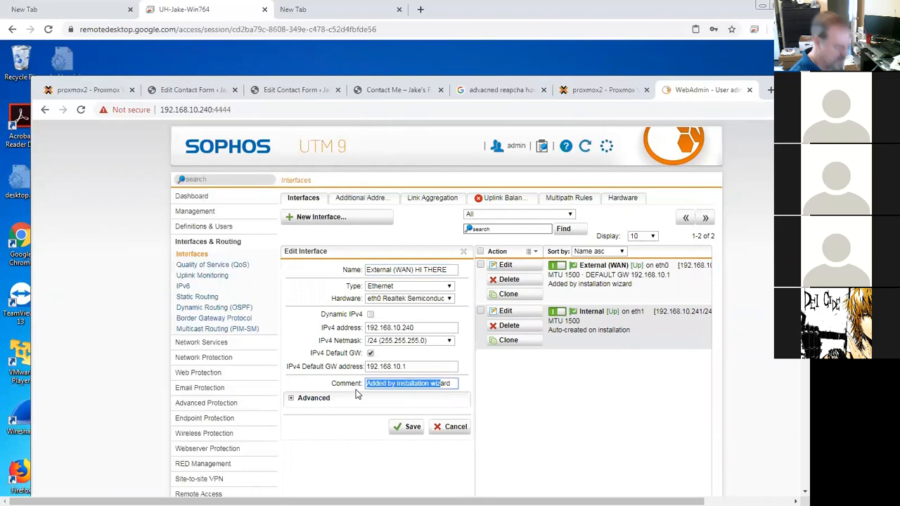
key("BackSpace")
type("202-")
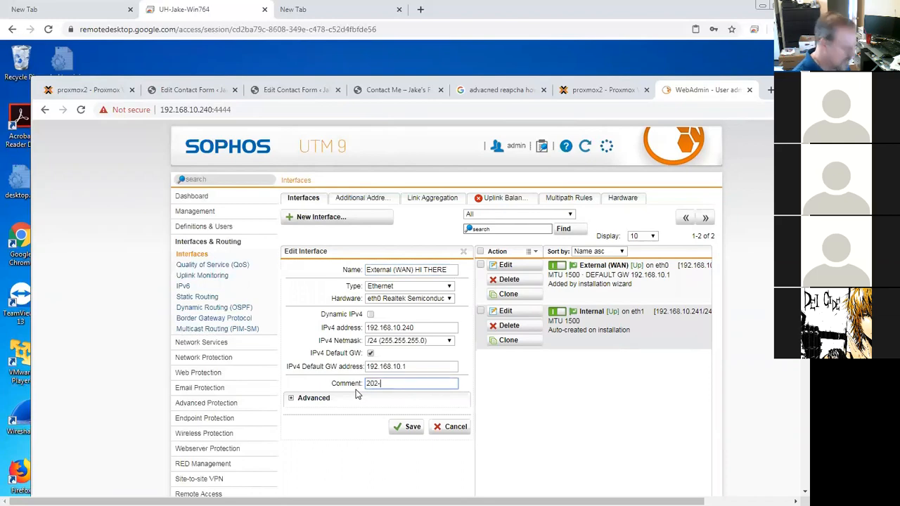
type("04-22 JAKE LVO")
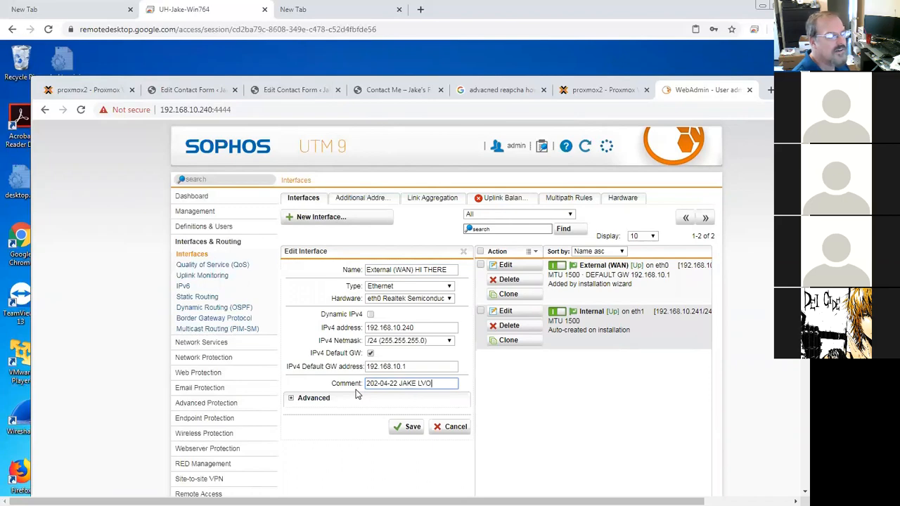
type("OVES NETWEORKING")
left_click(415, 428)
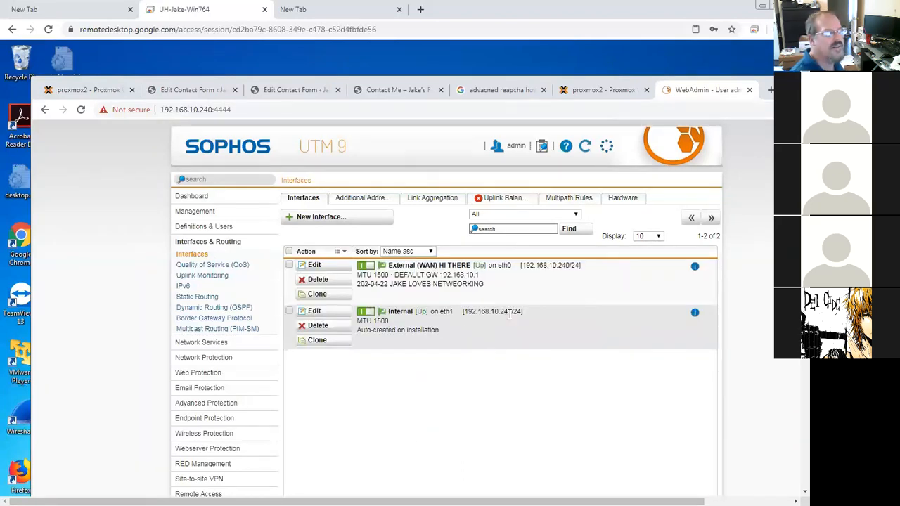
Step: Set the Internal interface's IPv4 address to 10.0.10.1 with comment Internal IP range for MY SOPHOS, and save
left_click(314, 311)
double_click(424, 329)
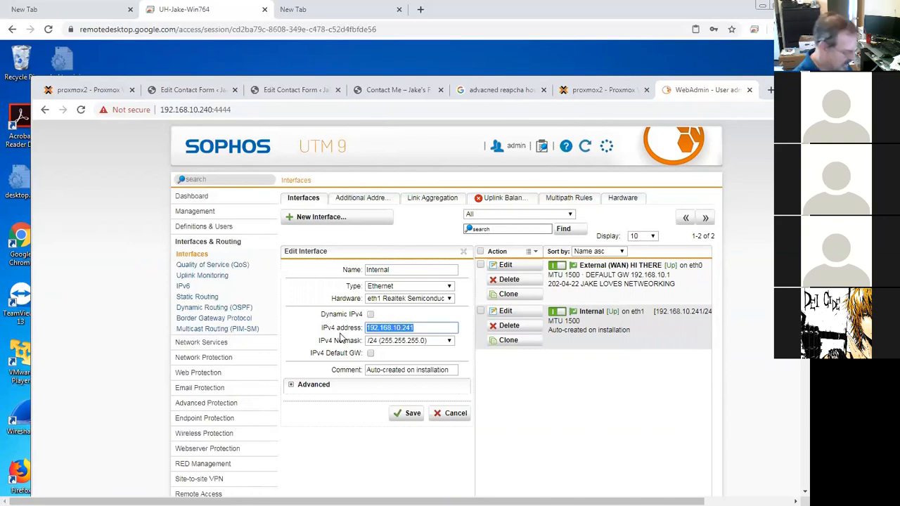
type("10.0.10")
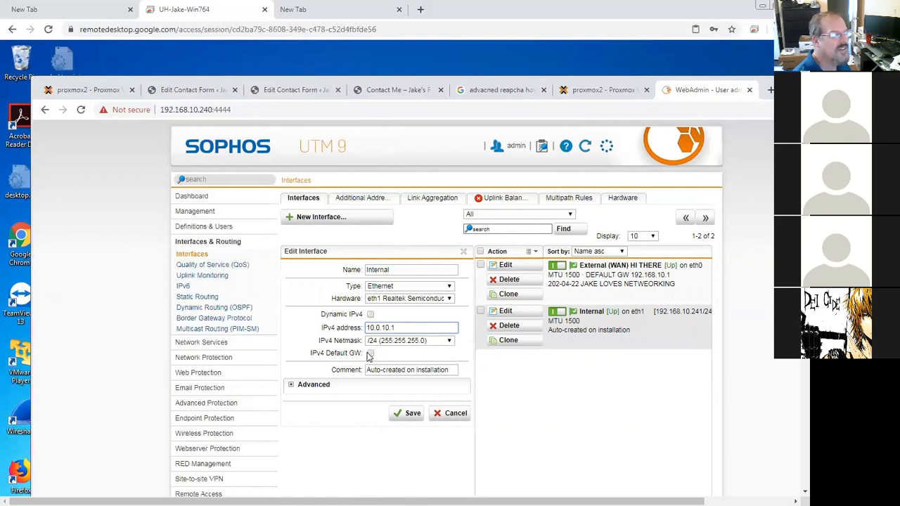
left_click_drag(447, 368, 330, 373)
type("Internal I")
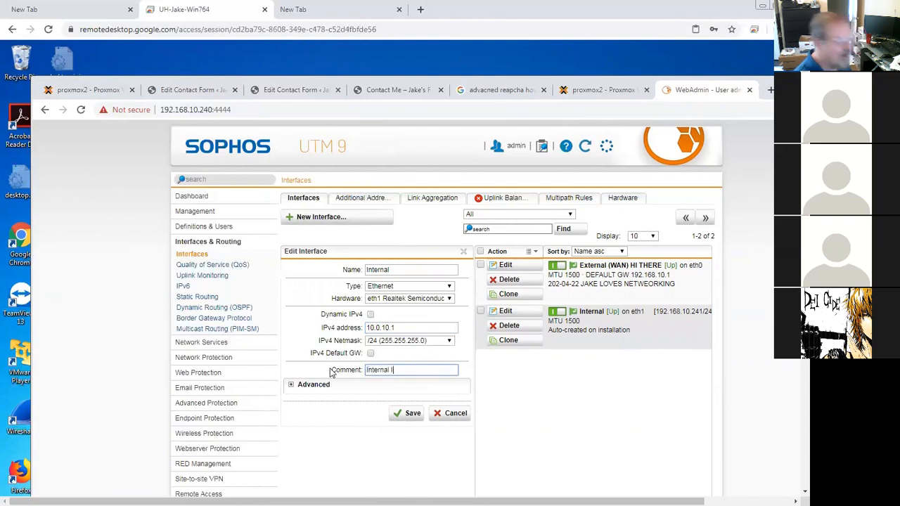
type("P range for")
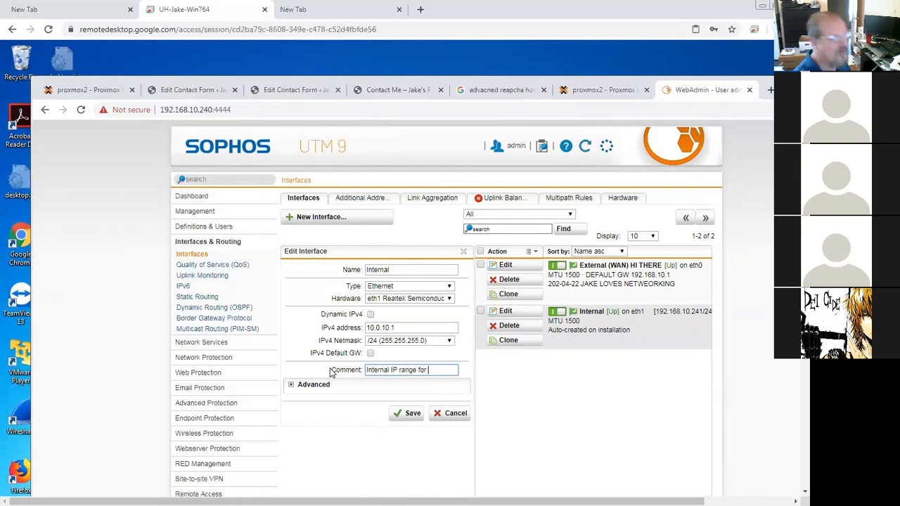
type(" MY SOP")
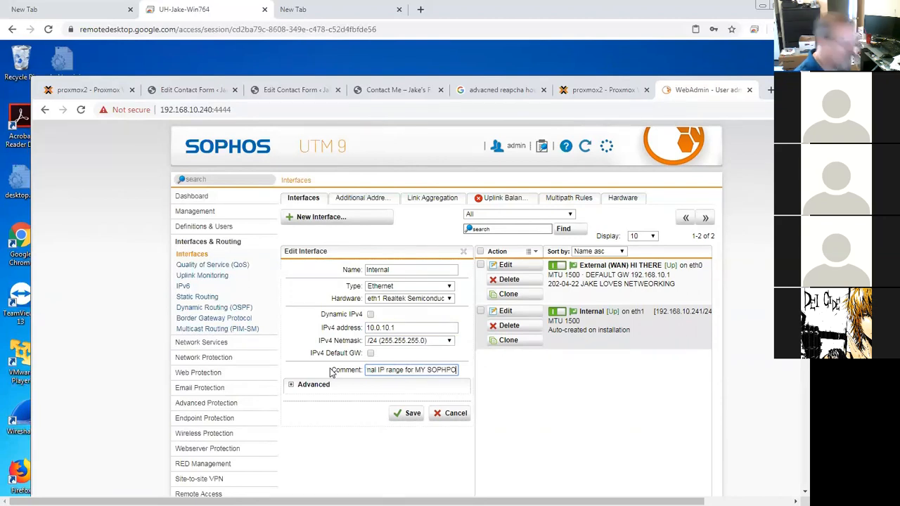
type("HOS")
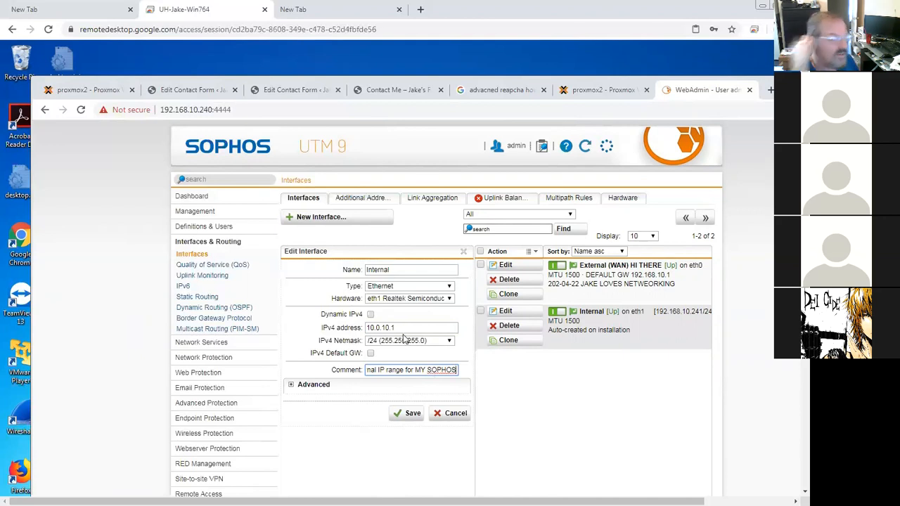
left_click(411, 415)
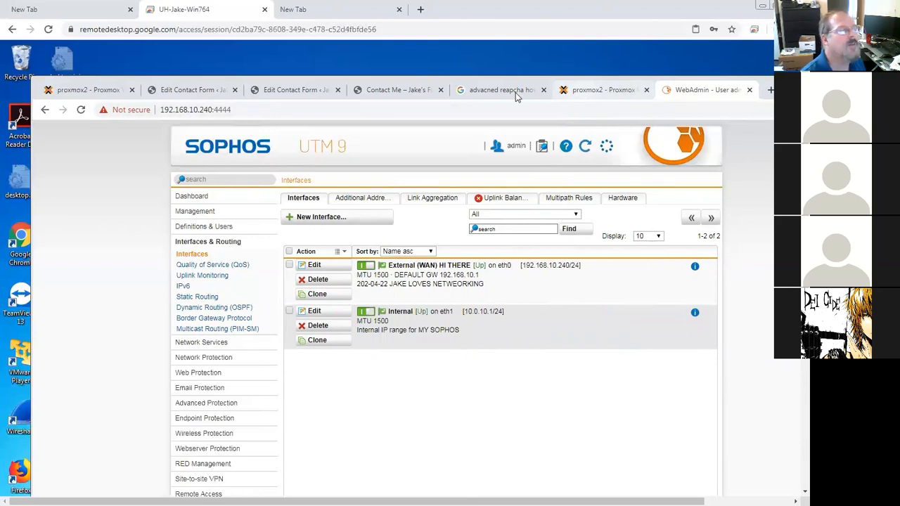
Step: Switch to the Proxmox tab and select container 201 (jake-centos7) in the server tree
left_click(576, 90)
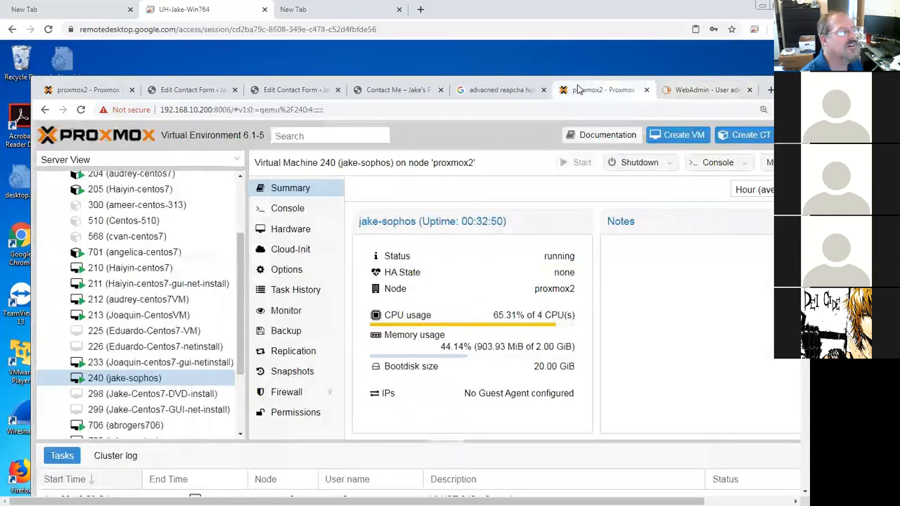
scroll(232, 200, "up", 3)
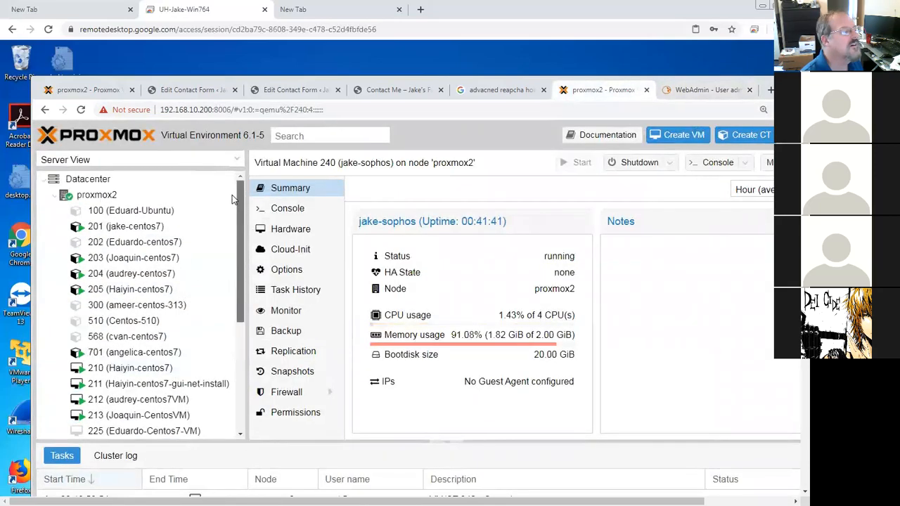
left_click(120, 228)
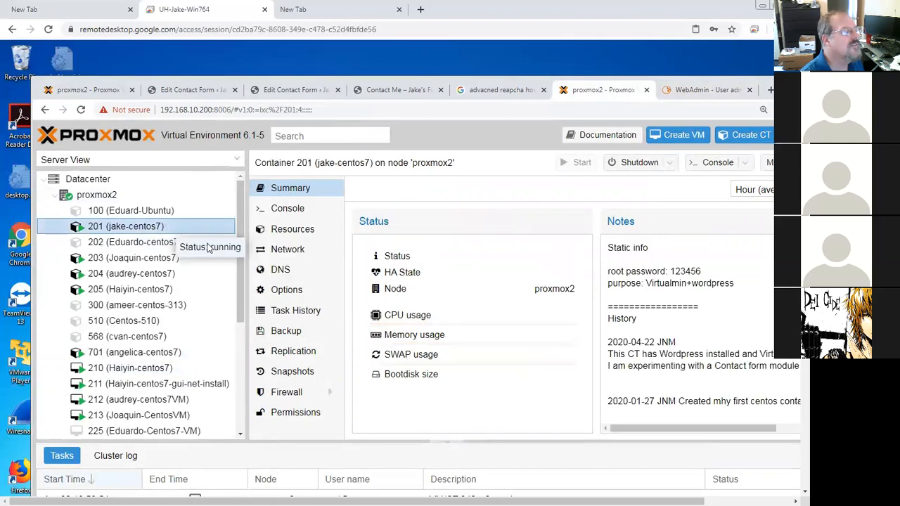
scroll(242, 318, "down", 1)
left_click_drag(242, 317, 234, 399)
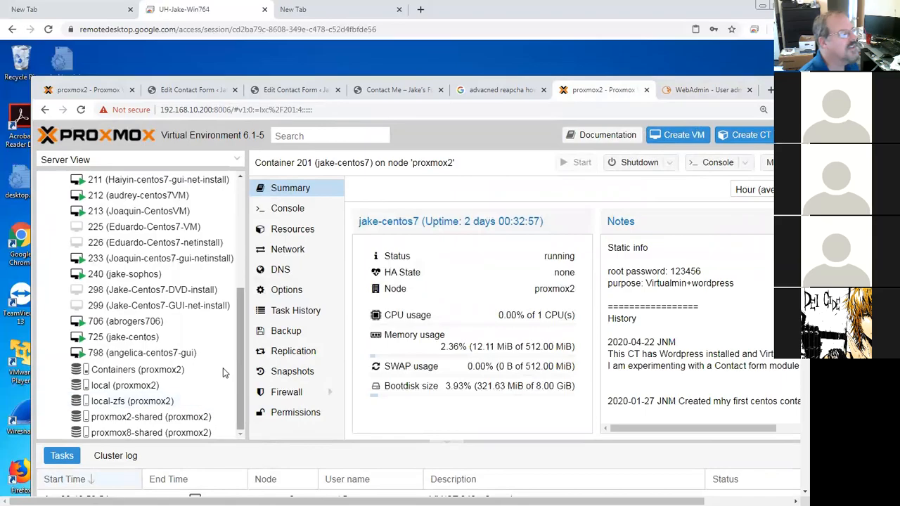
left_click_drag(244, 321, 239, 230)
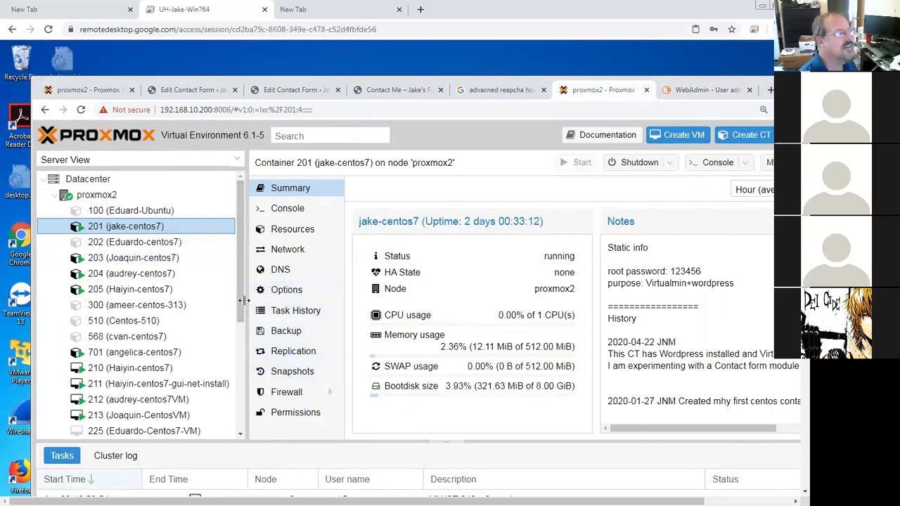
Step: Open container 201's Network settings and examine the net1 device's bridge and IP address
scroll(235, 295, "down", 1)
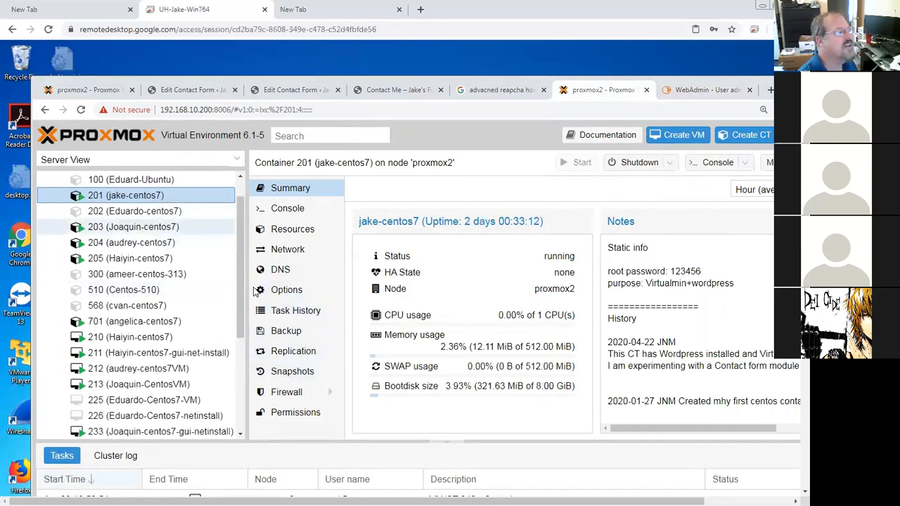
left_click(286, 251)
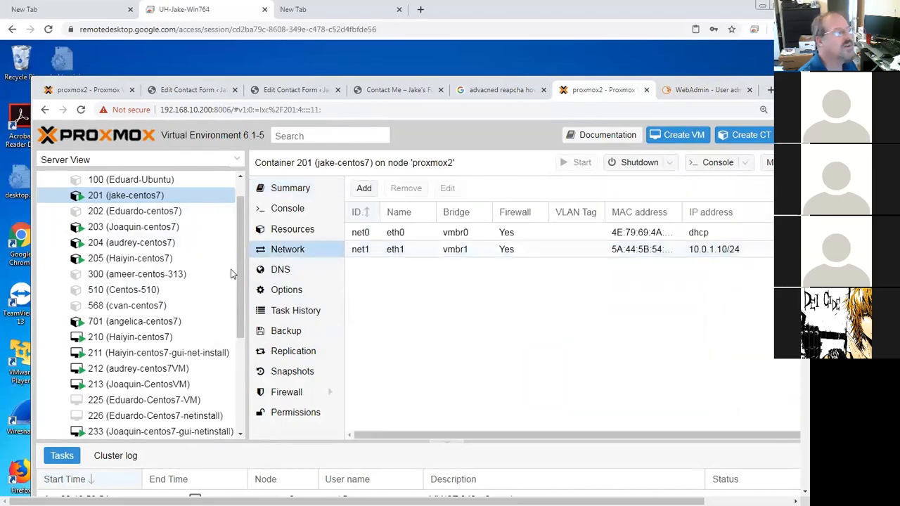
scroll(242, 303, "up", 1)
left_click(454, 257)
key("Up")
left_click(453, 258)
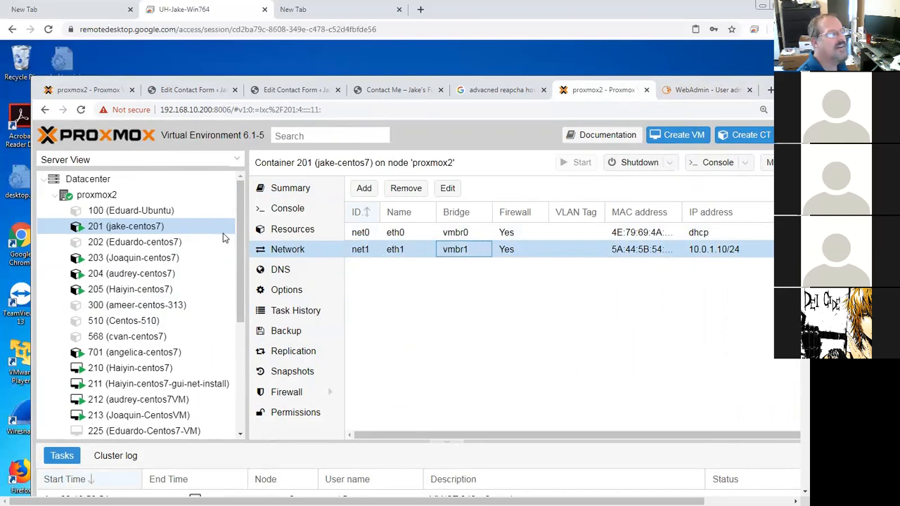
left_click(371, 250)
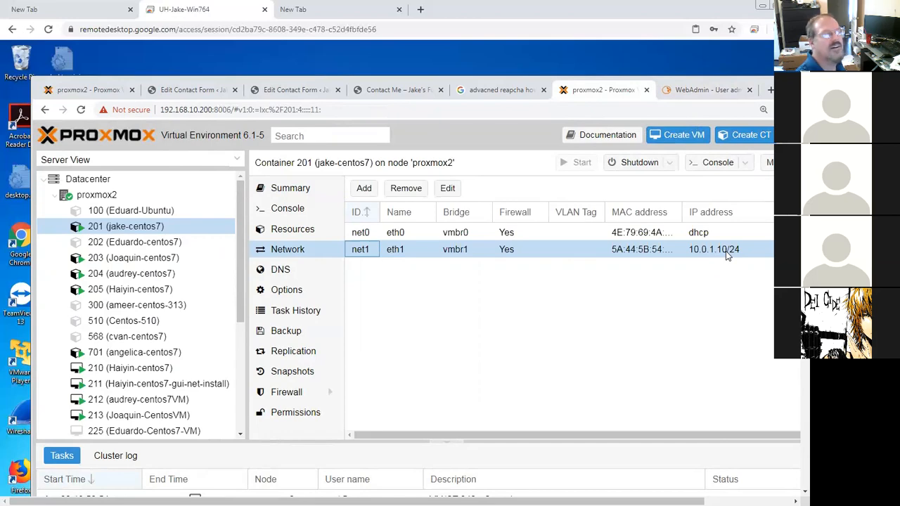
Step: Compare the jake-sophos VM's network devices in Proxmox with the Internal interface's address in WebAdmin
left_click_drag(239, 272, 235, 384)
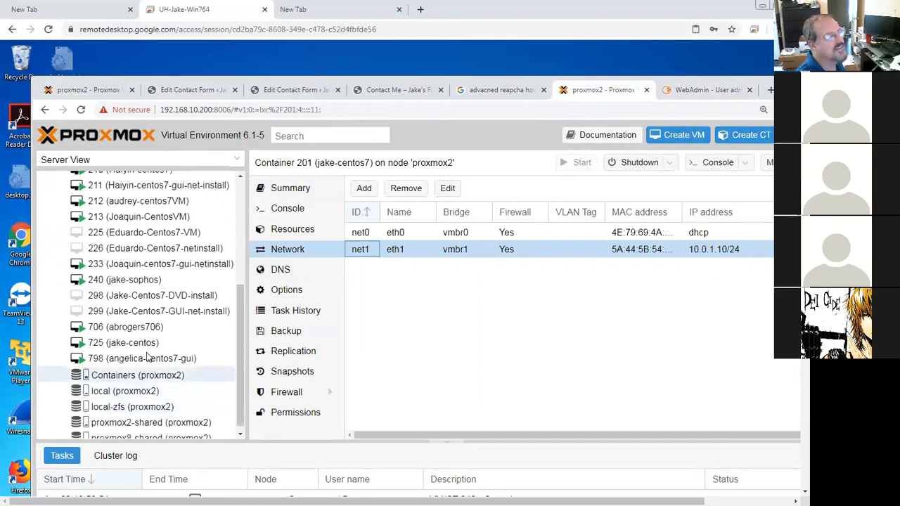
left_click(149, 283)
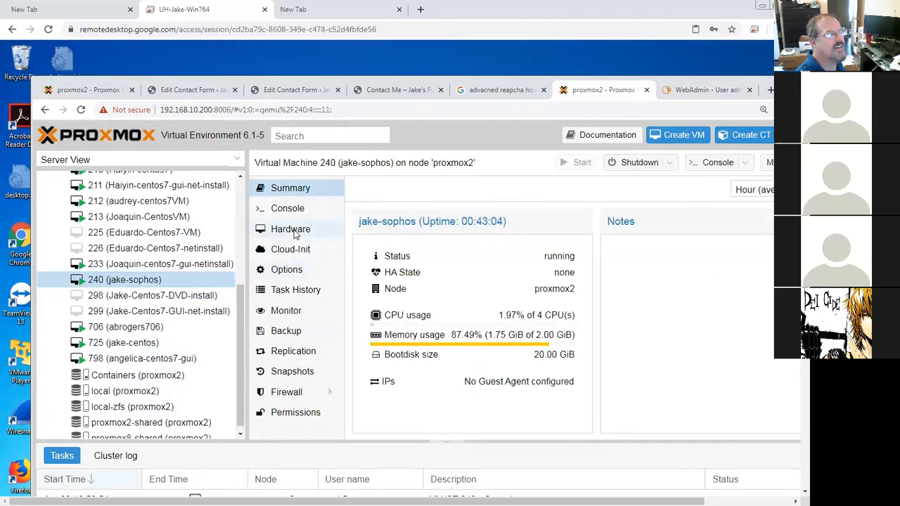
left_click(293, 232)
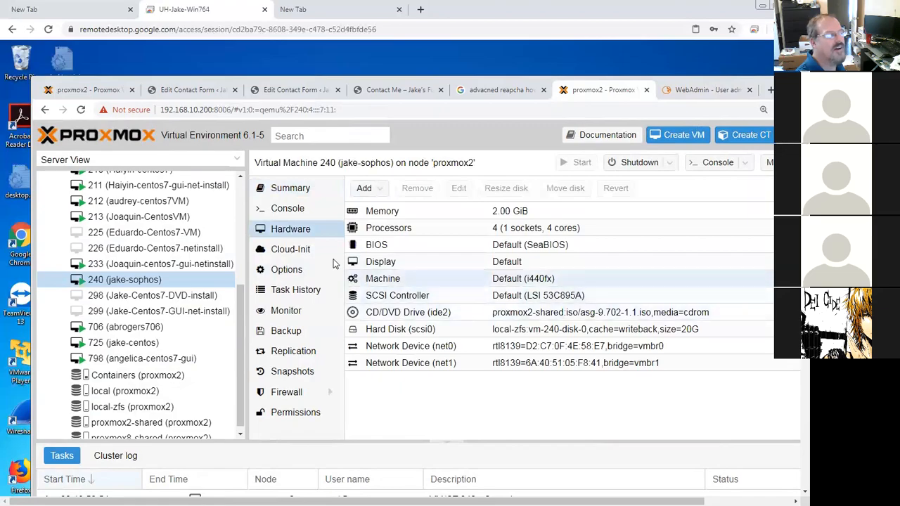
left_click(578, 364)
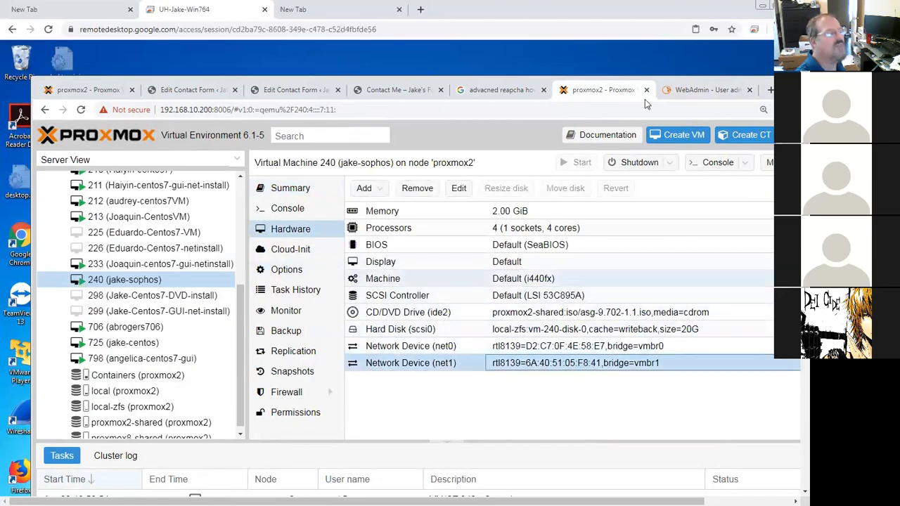
left_click(703, 90)
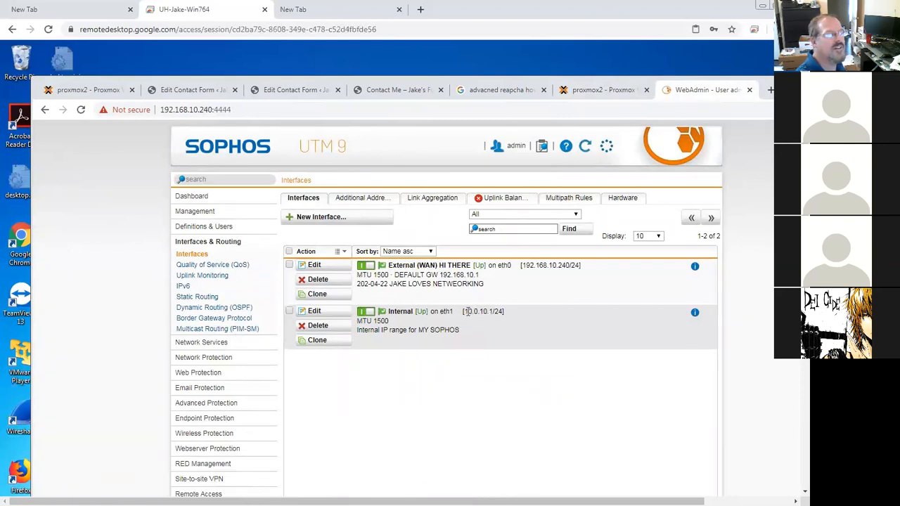
left_click_drag(466, 312, 490, 311)
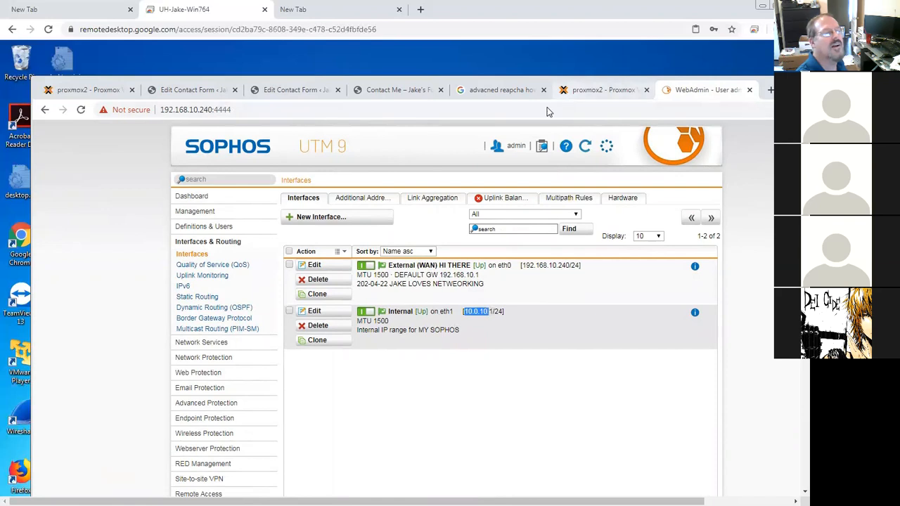
Step: Return to container 201's network settings and set the net1 device's IPv4/CIDR to 10.0.10.10/24
key("ctrl+shift+Tab")
scroll(134, 234, "up", 5)
left_click(135, 232)
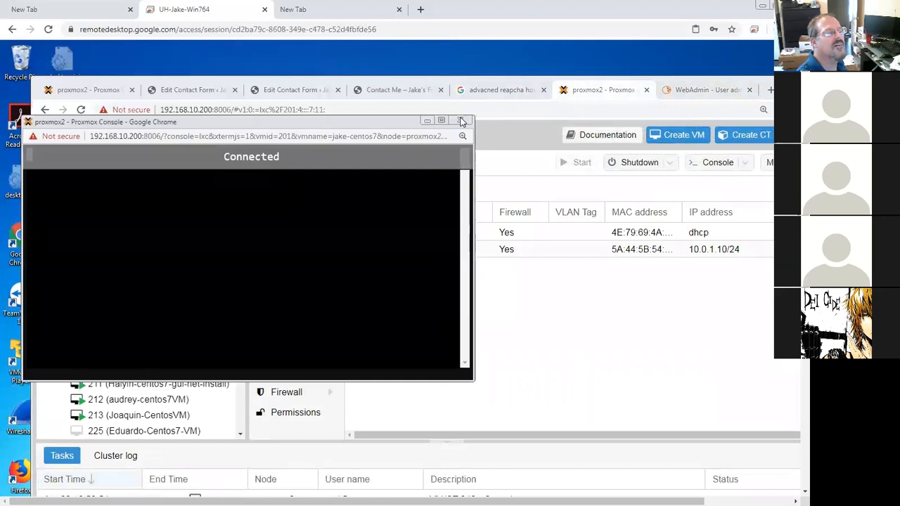
left_click(460, 120)
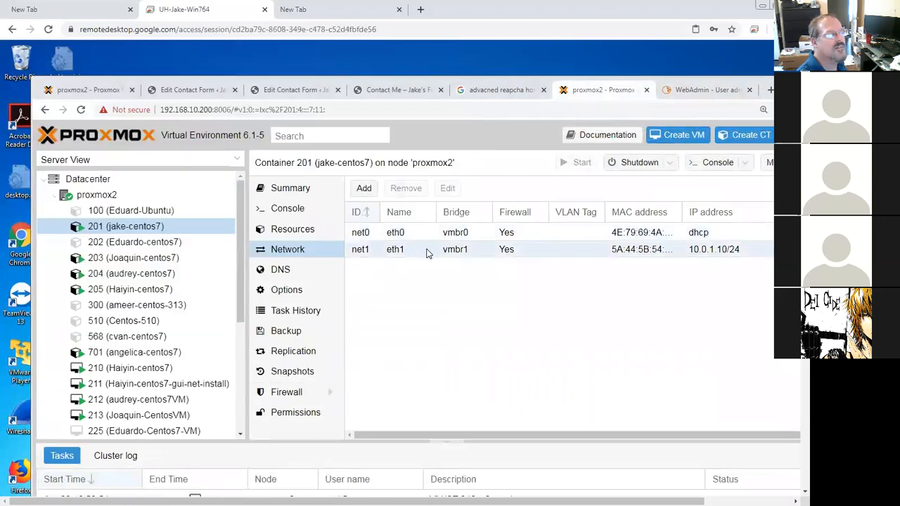
left_click(431, 254)
double_click(431, 254)
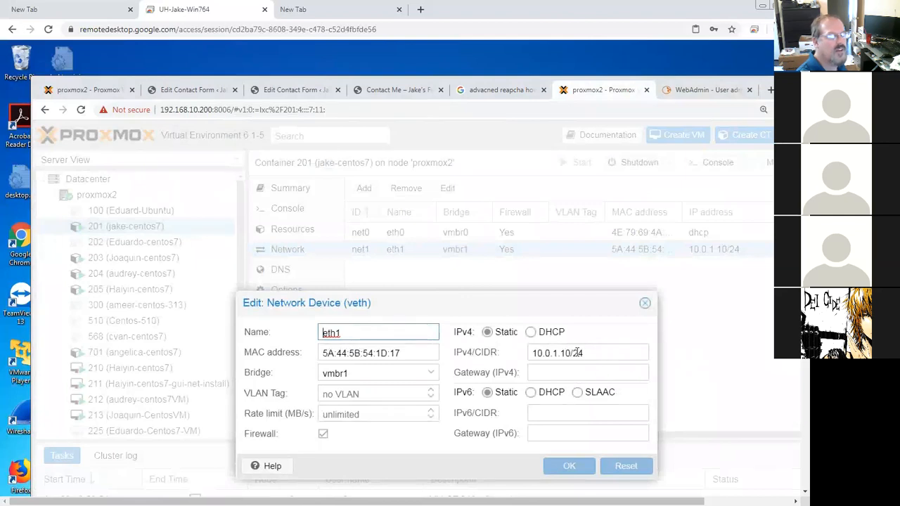
left_click_drag(570, 352, 504, 360)
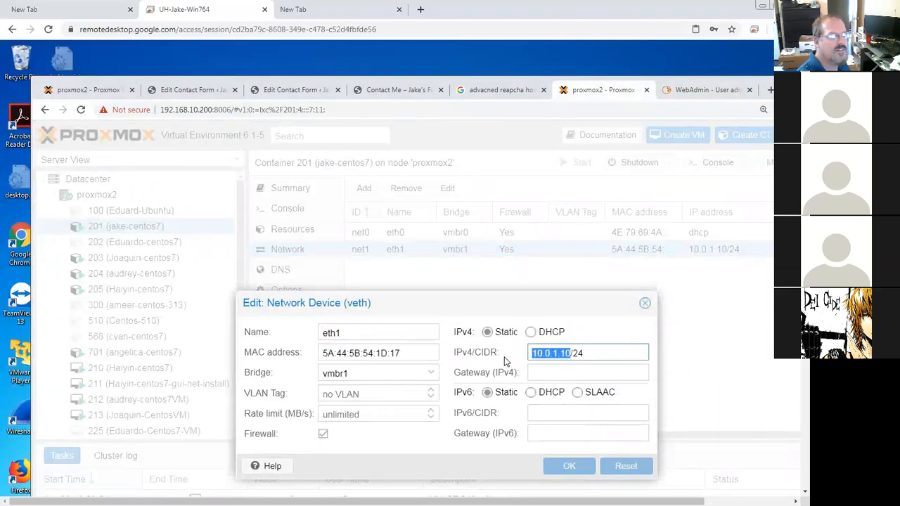
type("10.0.10")
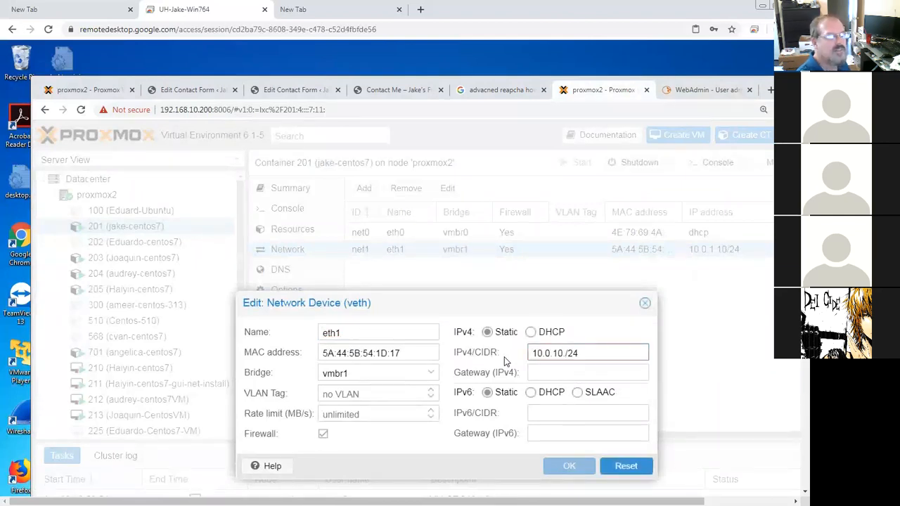
type(".10")
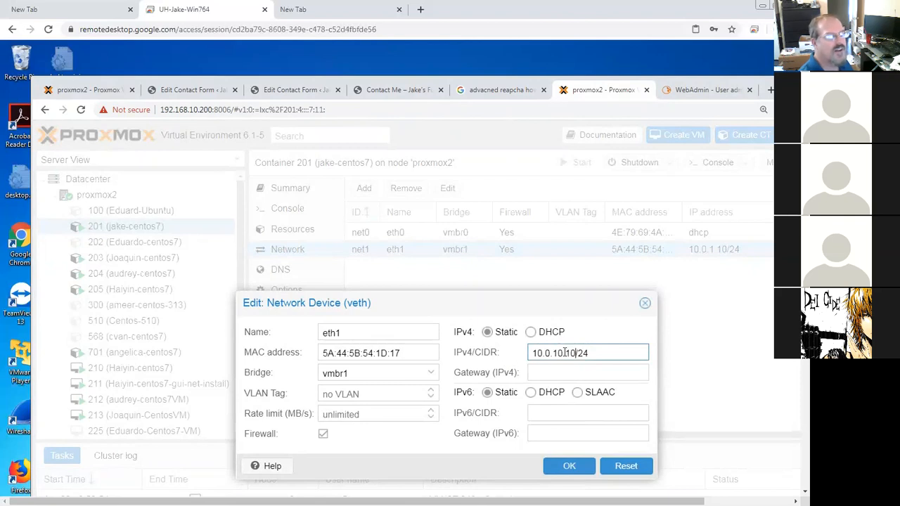
left_click_drag(561, 353, 526, 360)
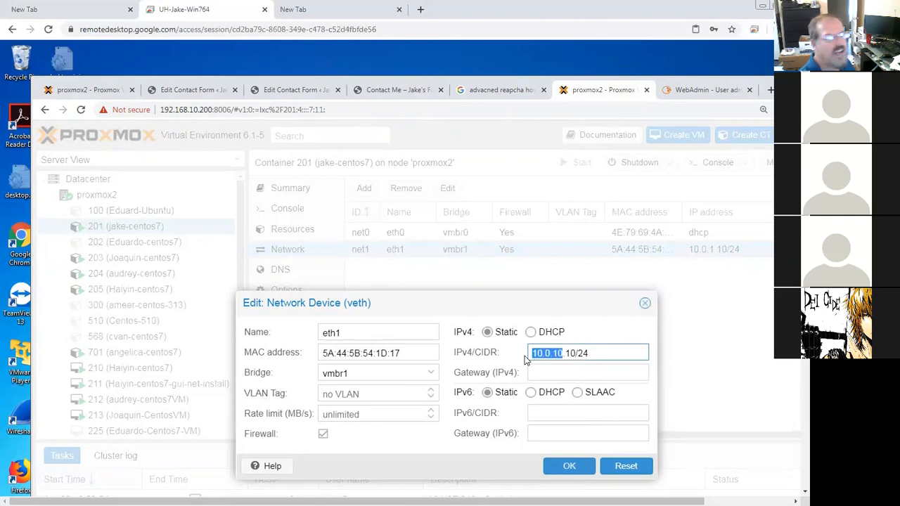
left_click(581, 469)
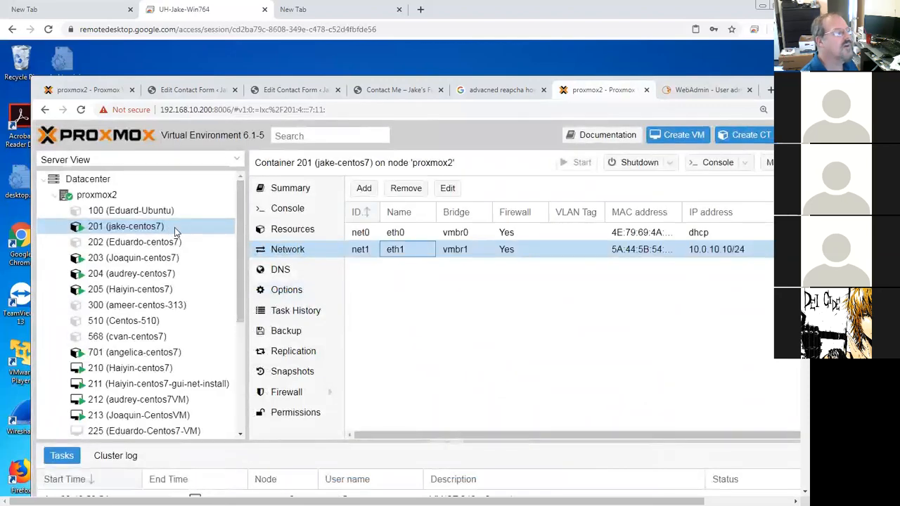
Step: Reopen container 201's net1 network device and check its IPv4/CIDR value
left_click(358, 251)
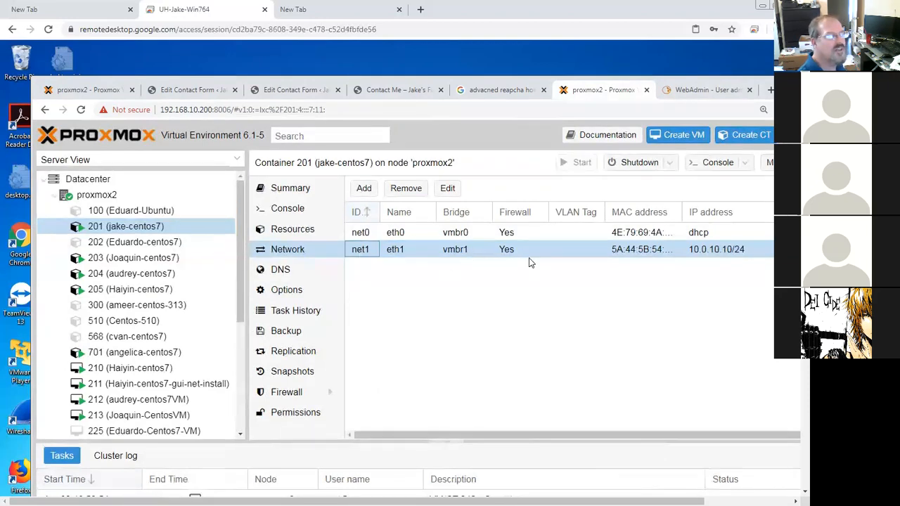
double_click(694, 254)
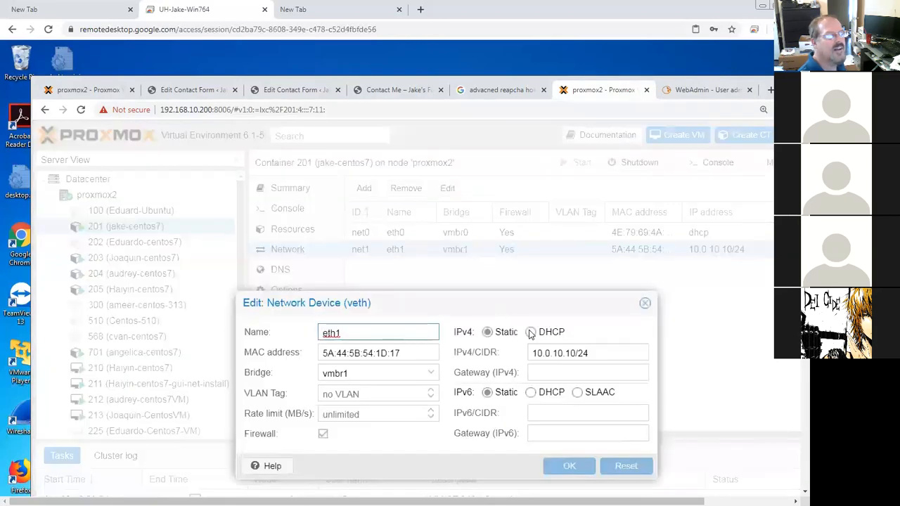
left_click_drag(532, 353, 575, 353)
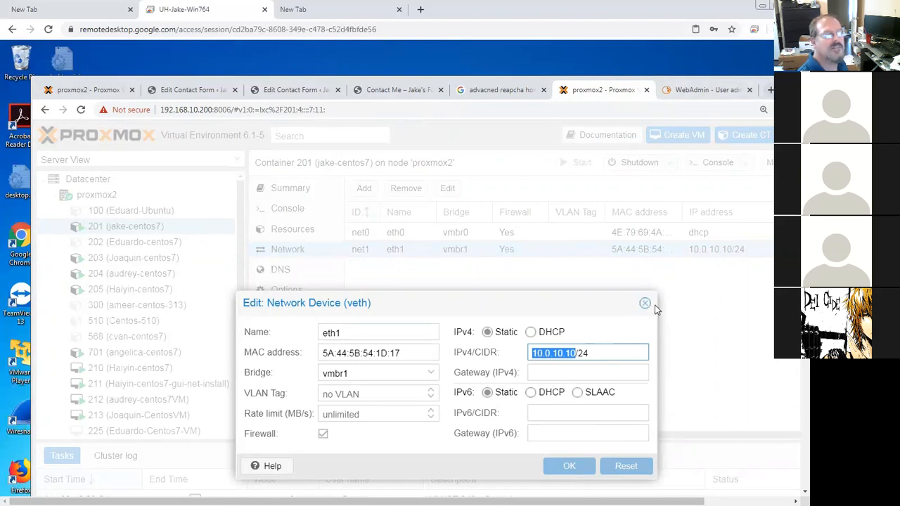
left_click(769, 90)
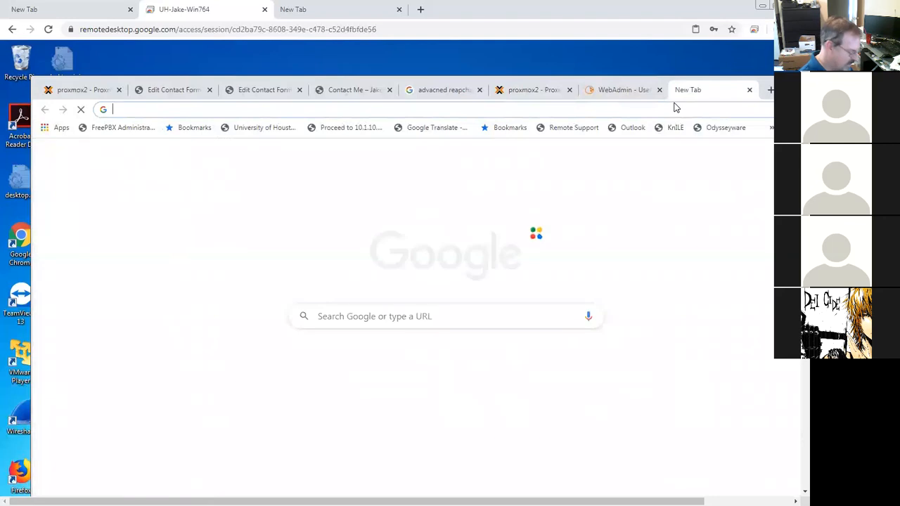
type("funkycat2020.com")
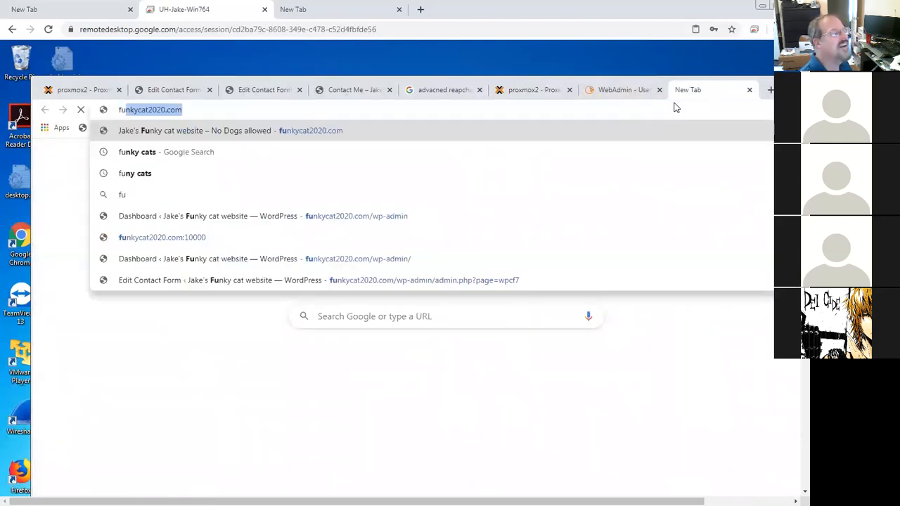
key("Return")
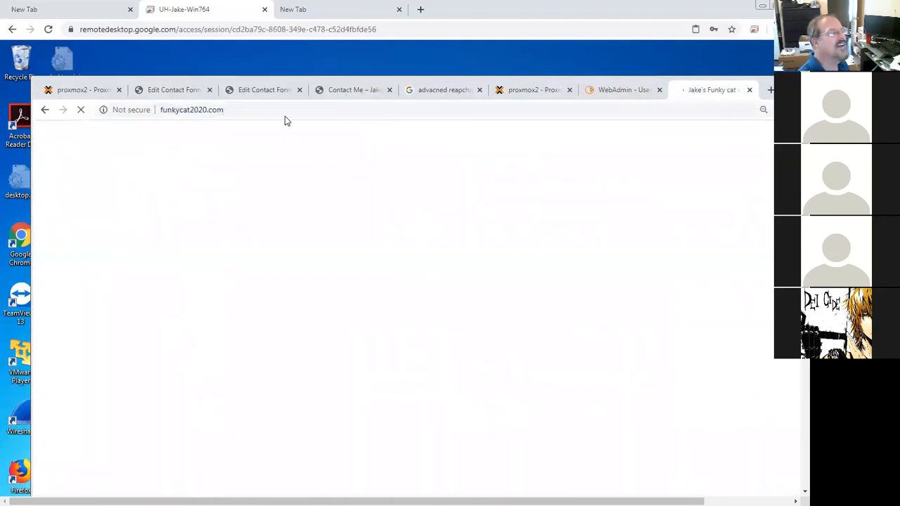
left_click(180, 111)
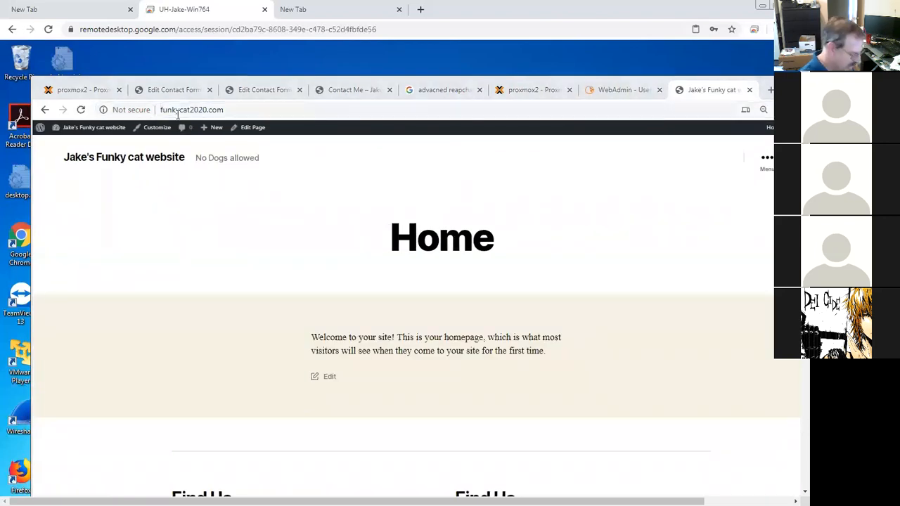
type("ps://")
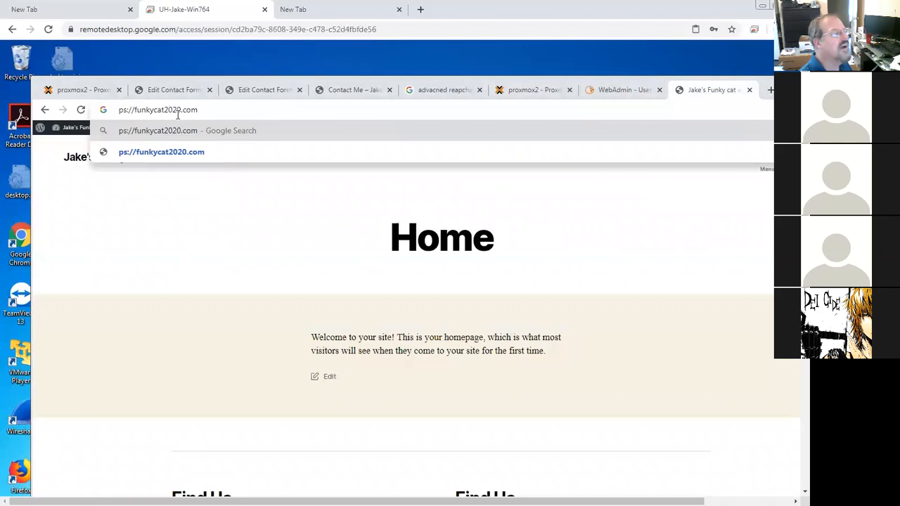
type("htt")
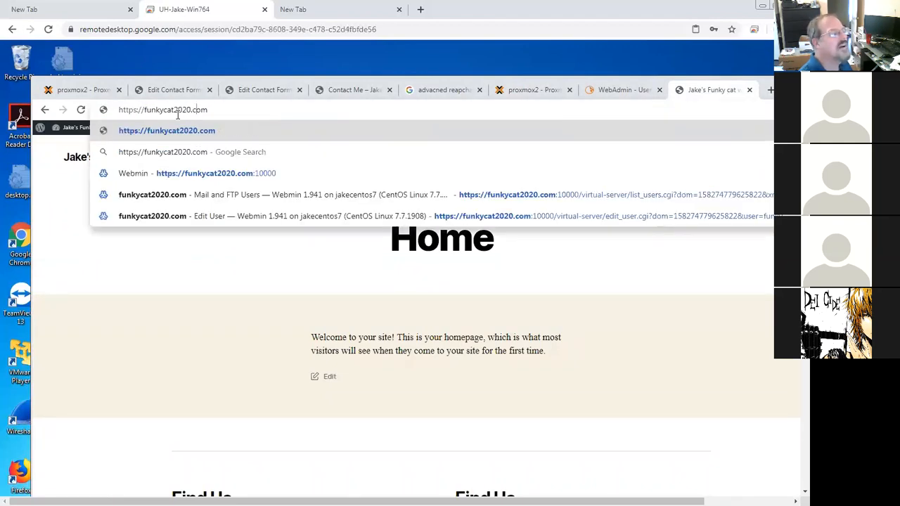
type(":10000")
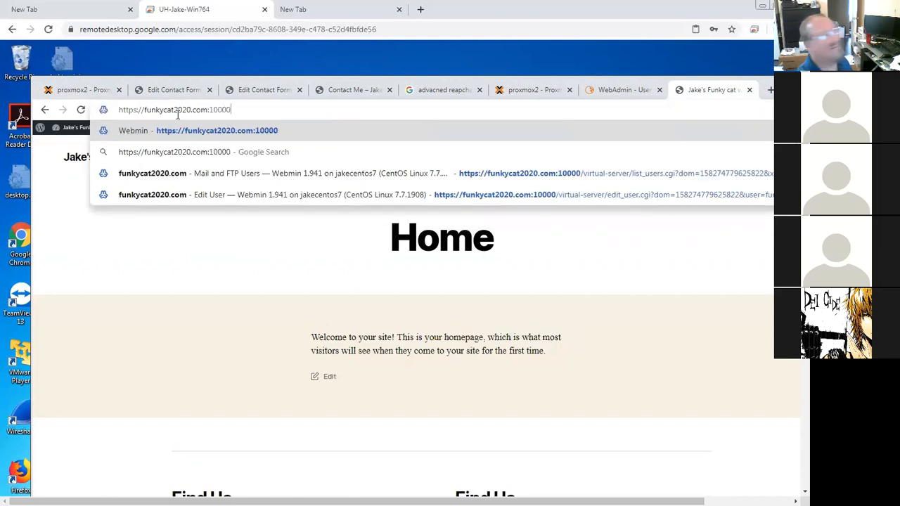
key("Return")
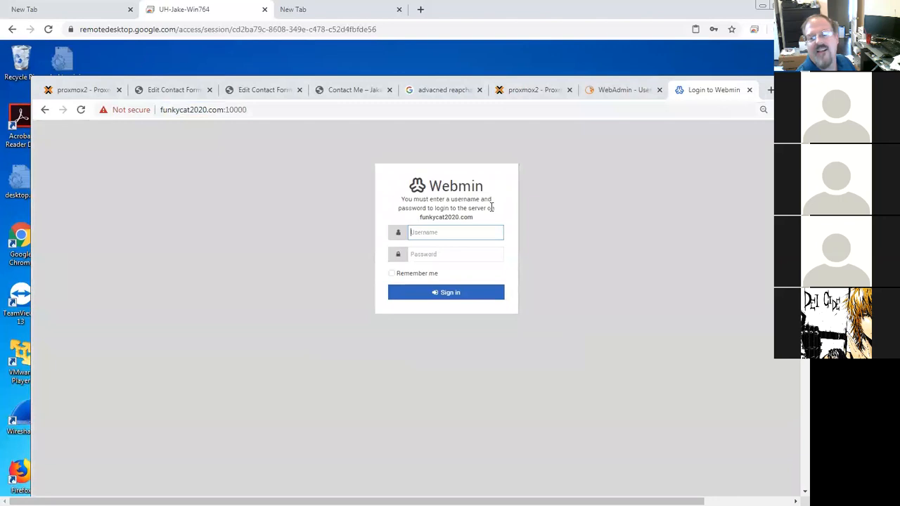
Step: Sign in to Webmin as root with the account password
type("root")
key("Tab")
type("p")
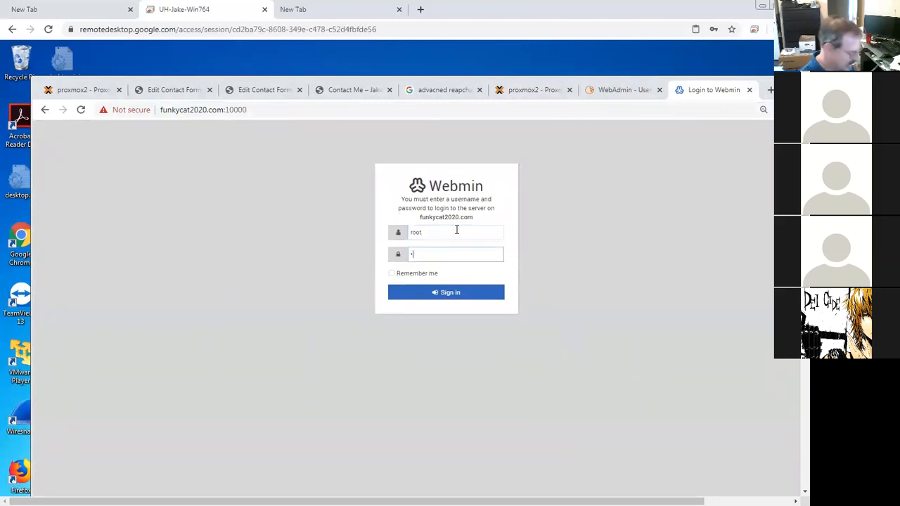
type("••")
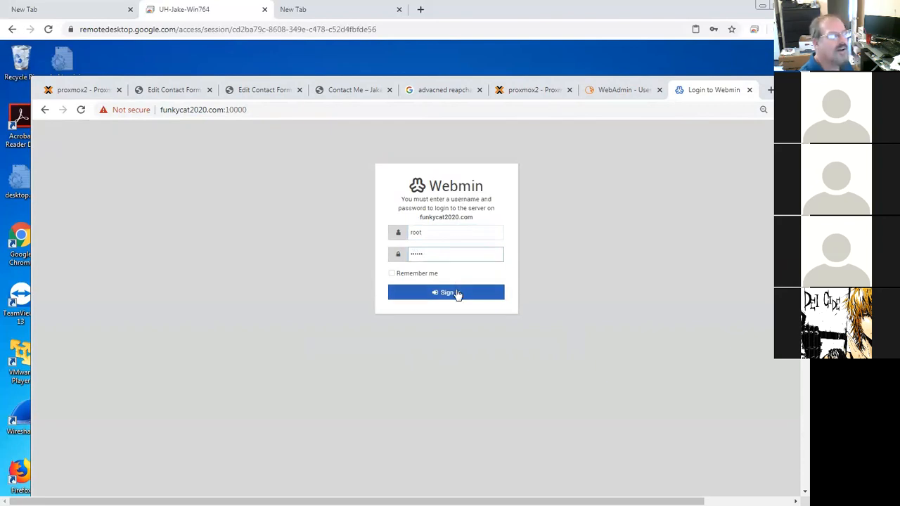
left_click(456, 294)
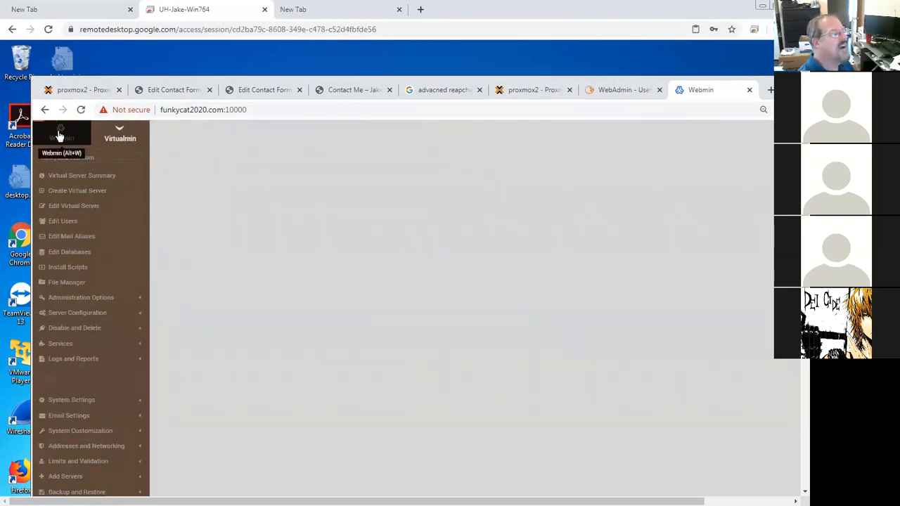
Step: Open Webmin's Network Configuration, Network Interfaces, and examine the eth0 boot-time interface settings
left_click(120, 137)
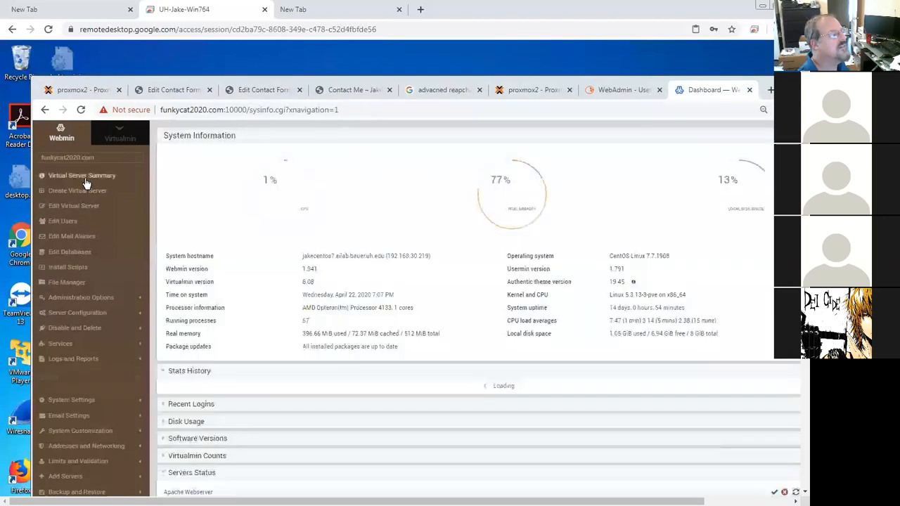
left_click(61, 135)
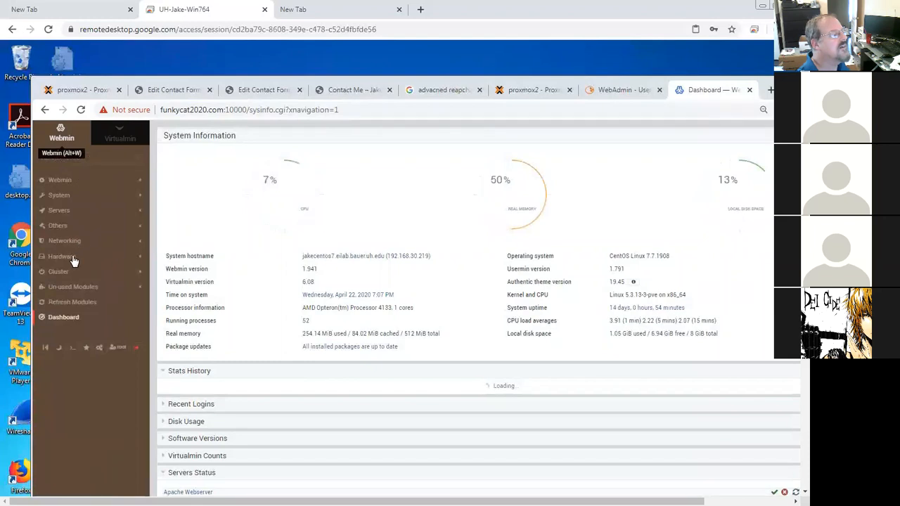
left_click(69, 246)
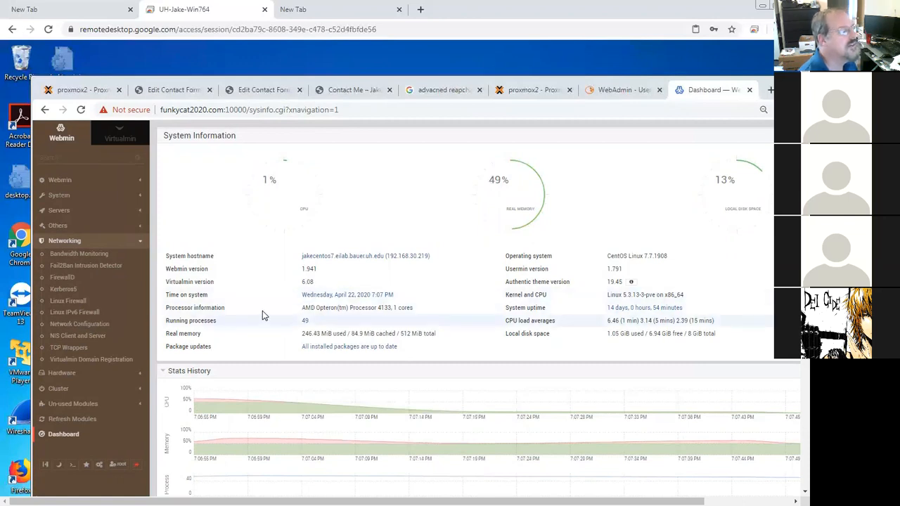
left_click(84, 325)
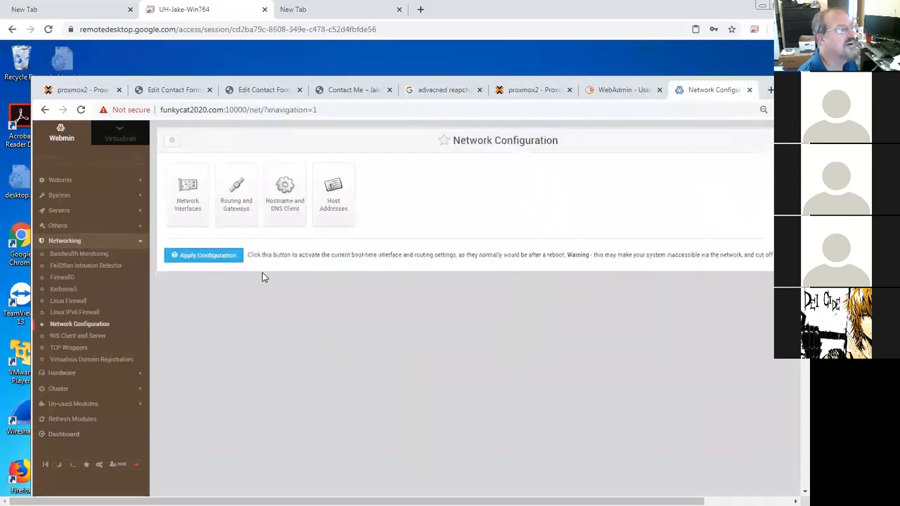
left_click(187, 197)
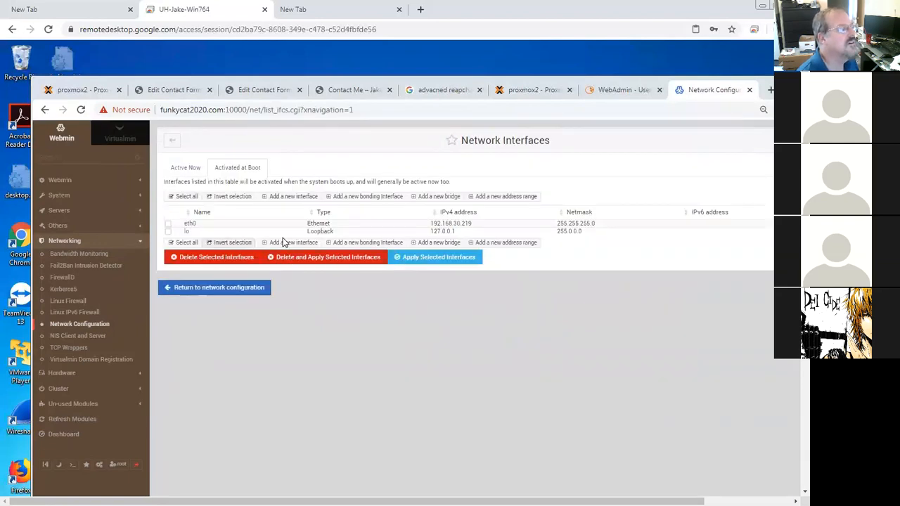
left_click(471, 225)
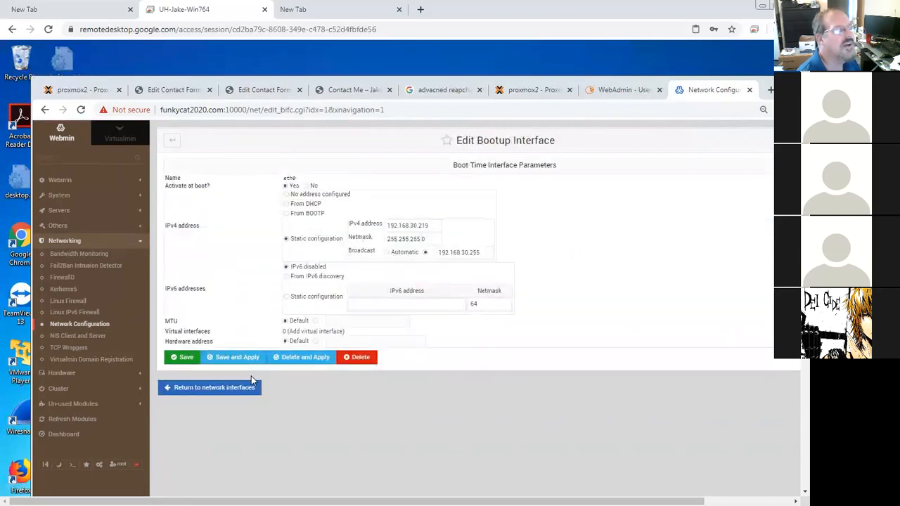
left_click(197, 390)
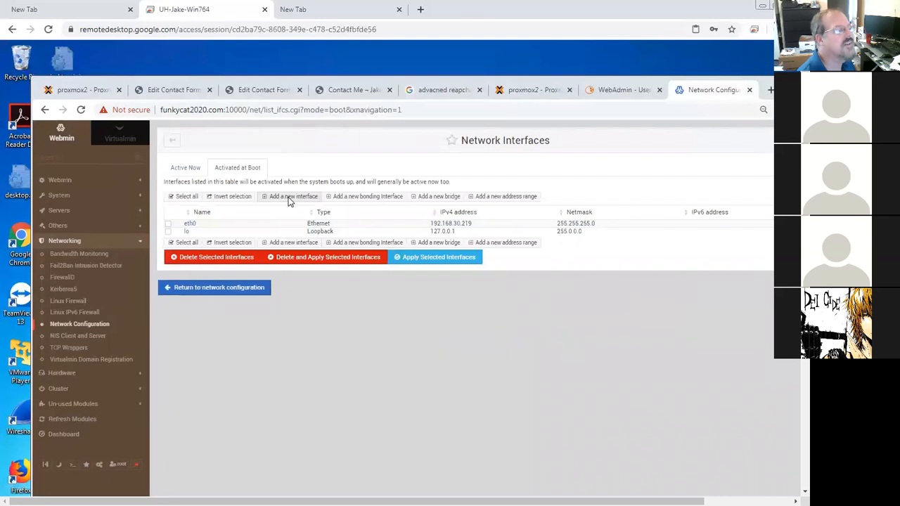
Step: Add a new boot-time interface eth1 in Webmin with static IPv4 address 10.0.10.10 and create and apply it
left_click(289, 196)
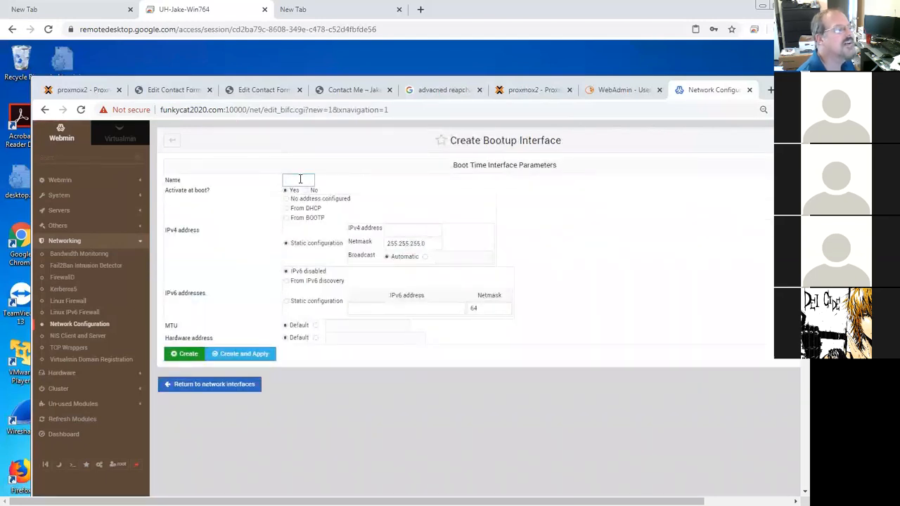
left_click(301, 179)
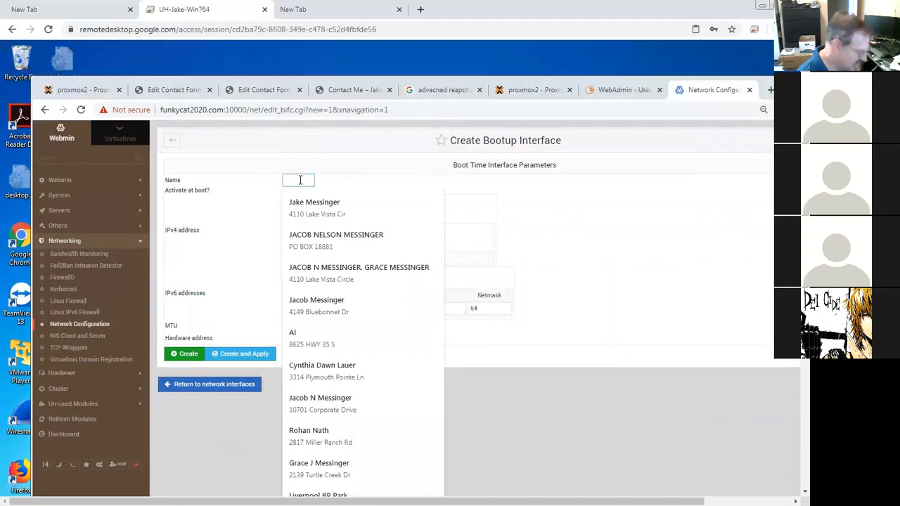
type("eth1")
left_click(239, 218)
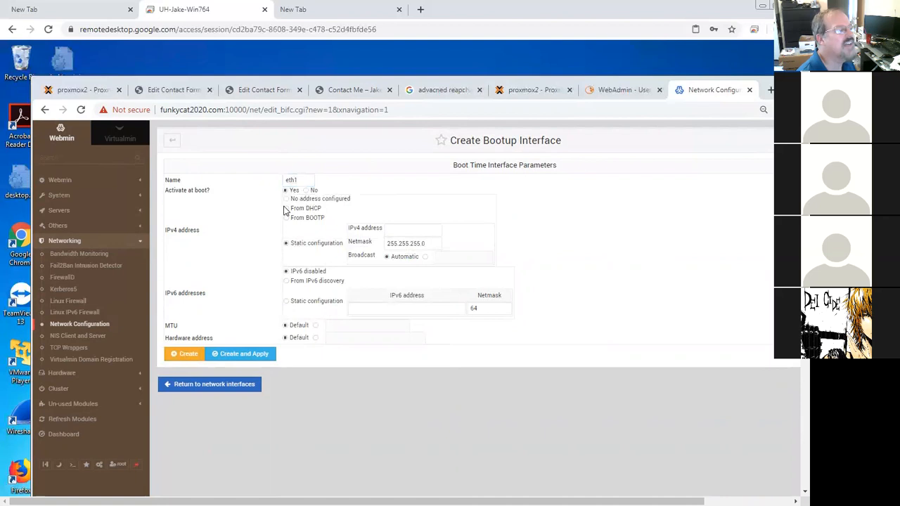
left_click(398, 228)
type("10.0.10.10")
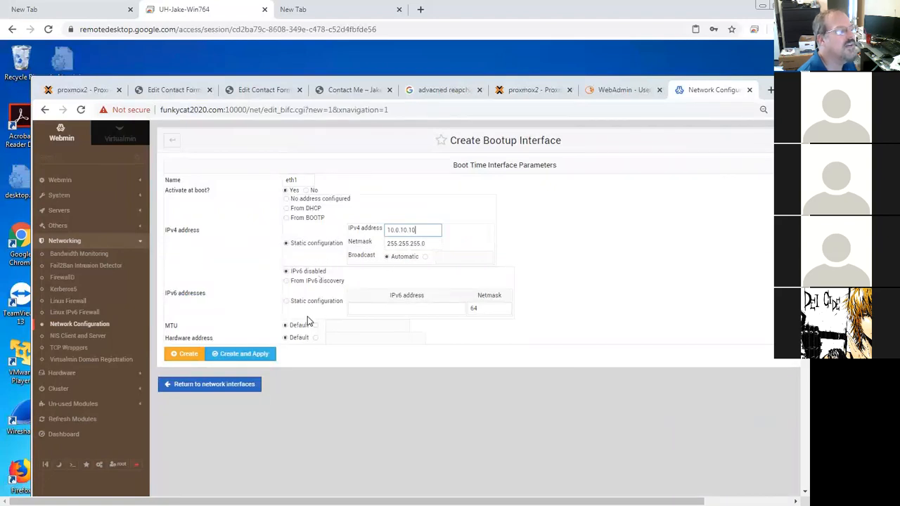
left_click(258, 355)
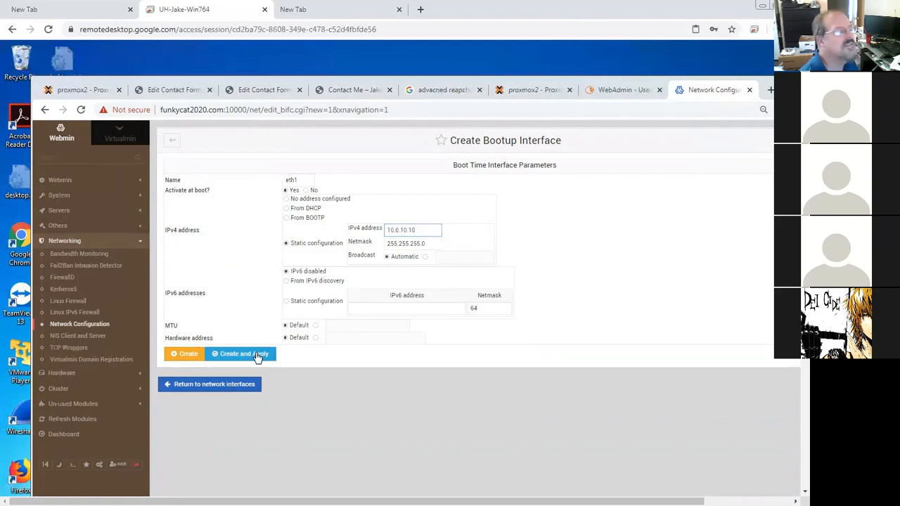
left_click(257, 355)
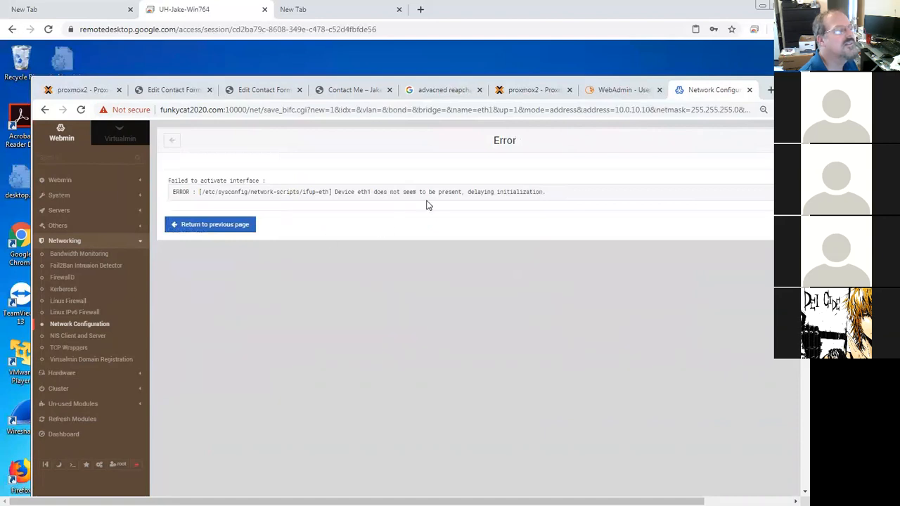
left_click(236, 224)
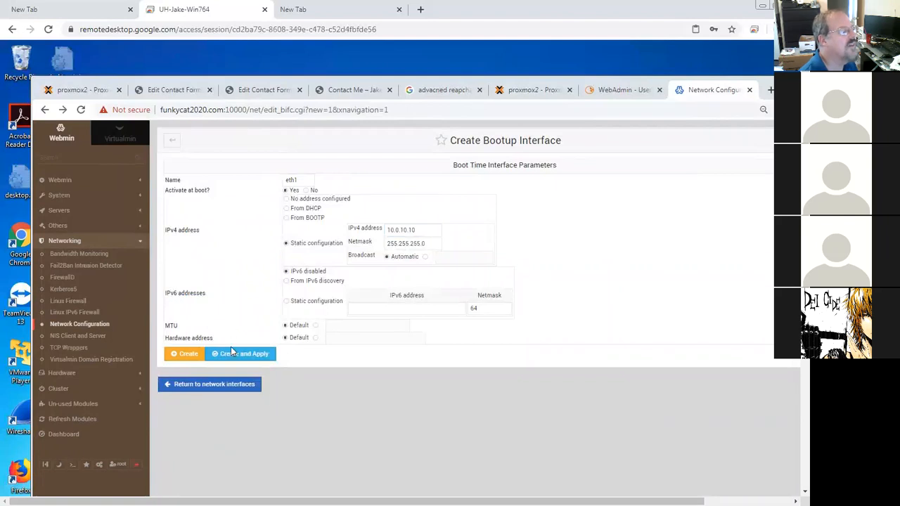
left_click(237, 387)
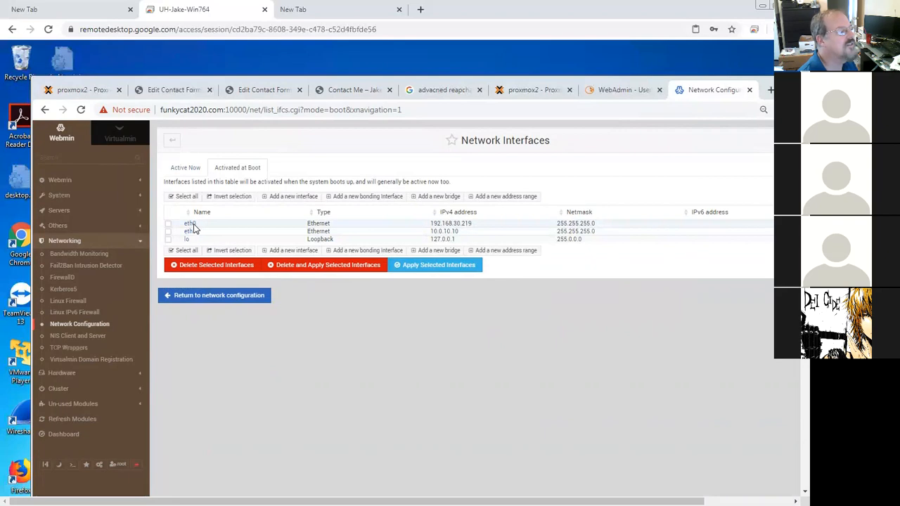
Step: Close container 201's network device dialog and reboot container 201
left_click(193, 224)
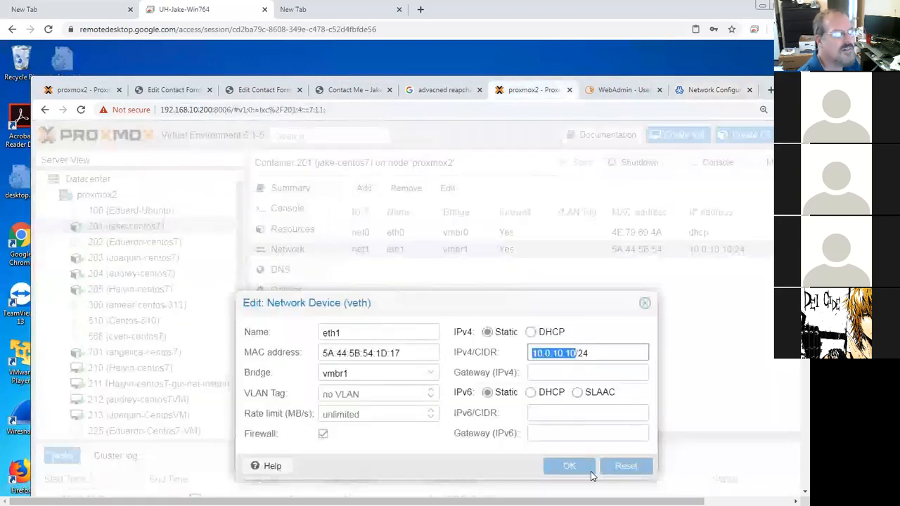
left_click(644, 304)
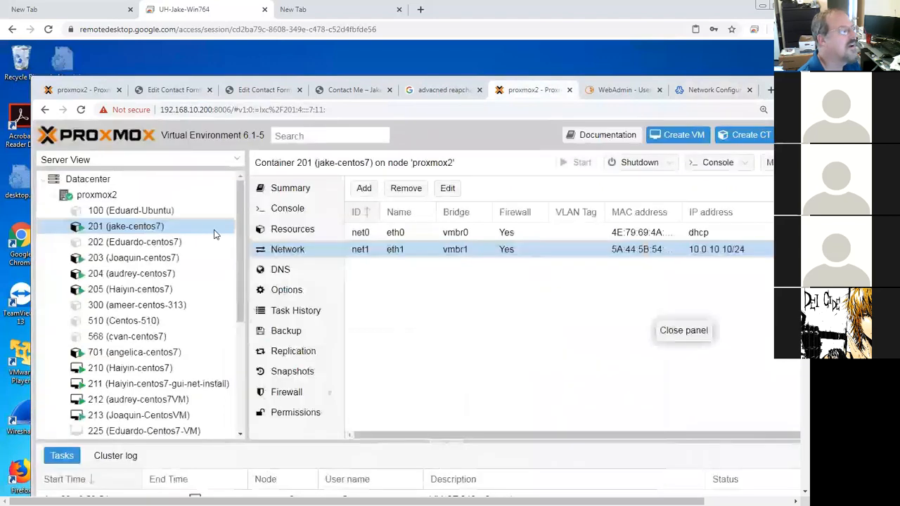
right_click(176, 227)
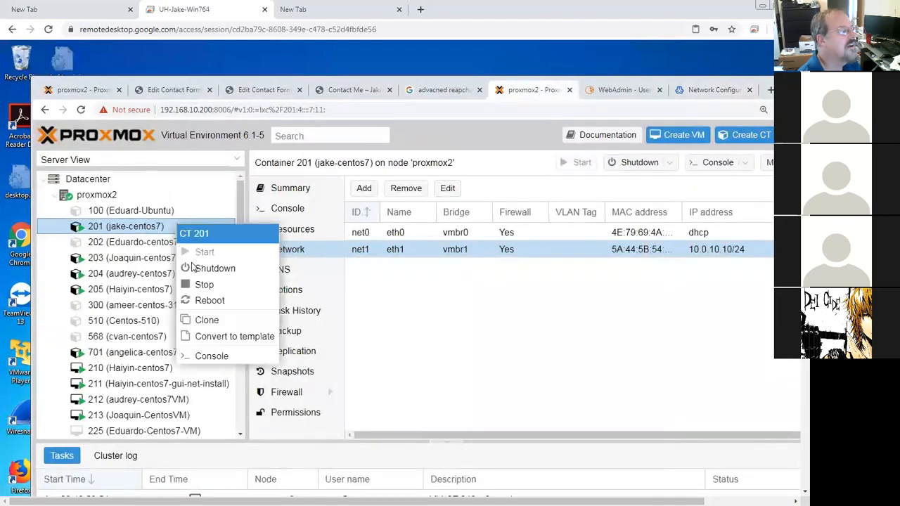
left_click(208, 300)
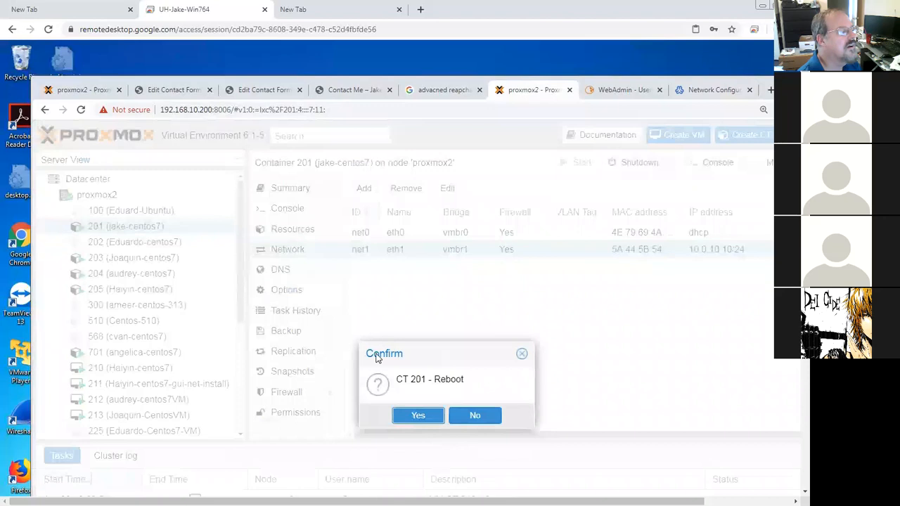
left_click(421, 408)
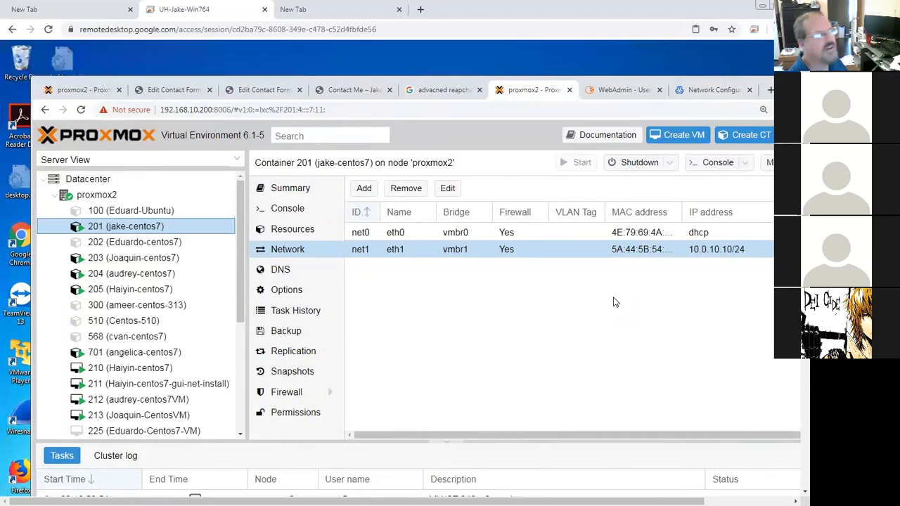
Step: Open container 201's console and log in as root with the account password
right_click(140, 231)
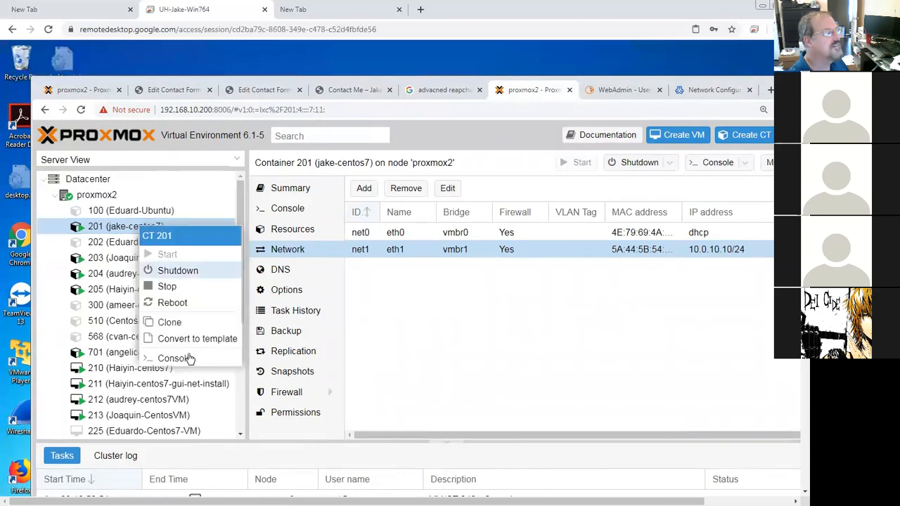
left_click(188, 361)
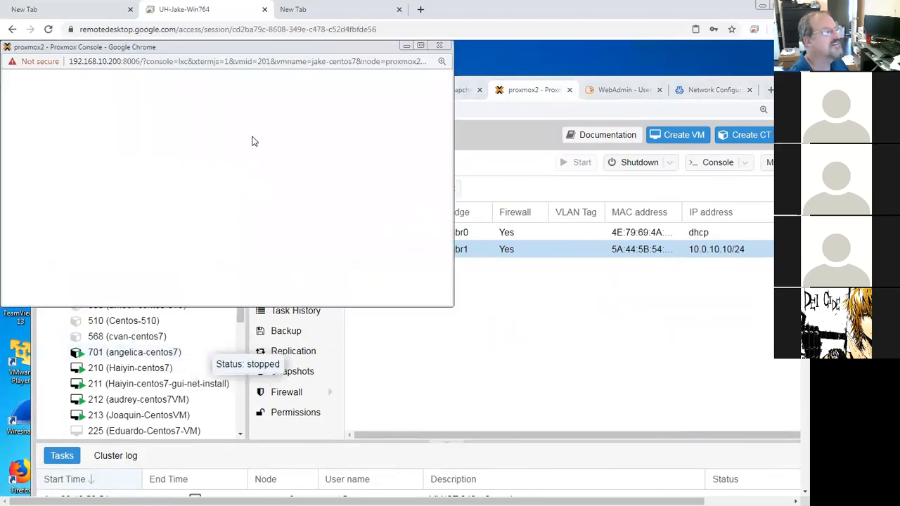
left_click_drag(244, 50, 335, 99)
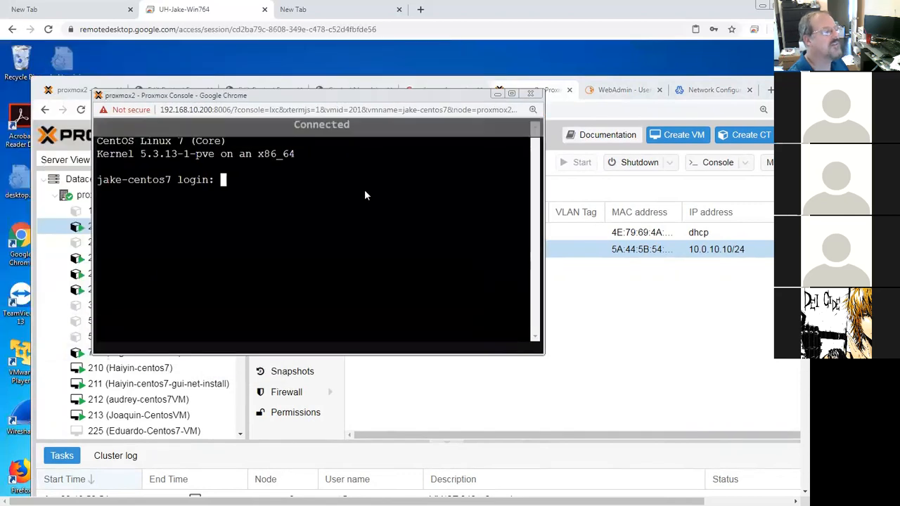
type("root")
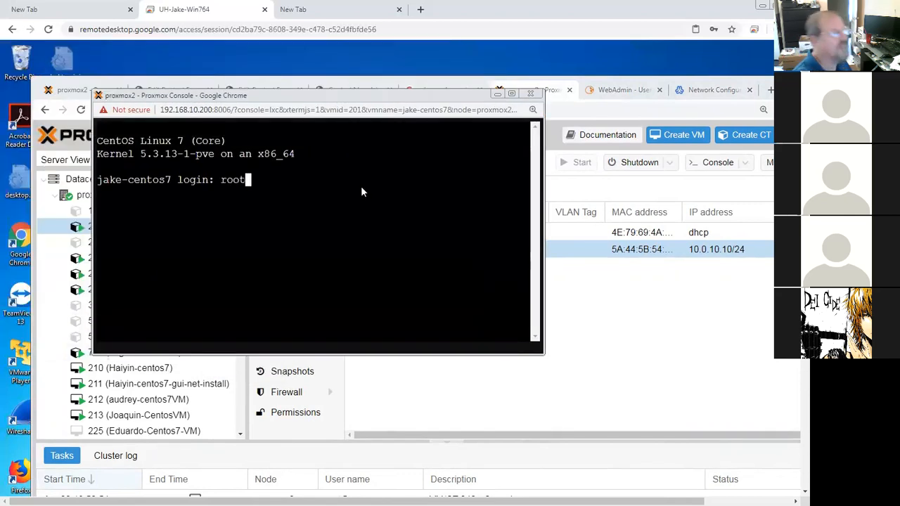
key("Return")
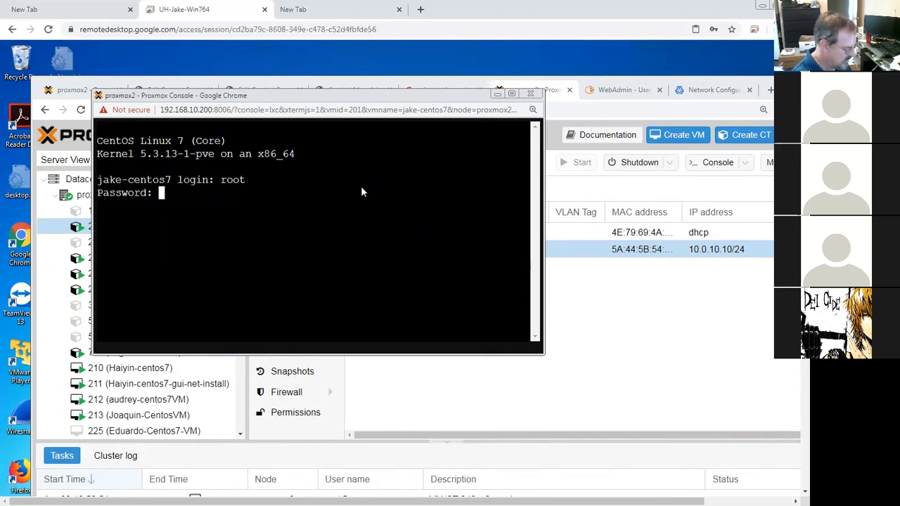
key("Return")
Step: Run ip address in the container console to list its network interfaces
type("ip address")
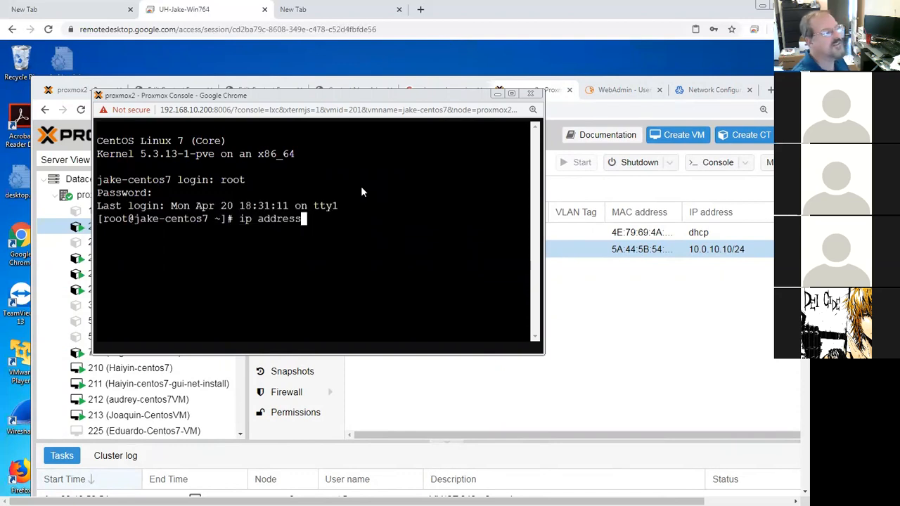
key("Return")
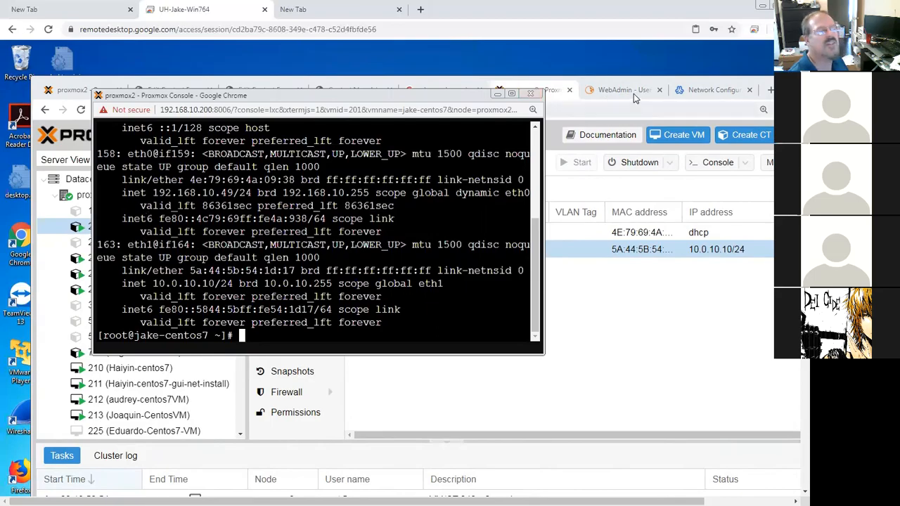
Step: Reopen Webmin's Network Interfaces, open the eth1 boot-time interface and save it
left_click(682, 95)
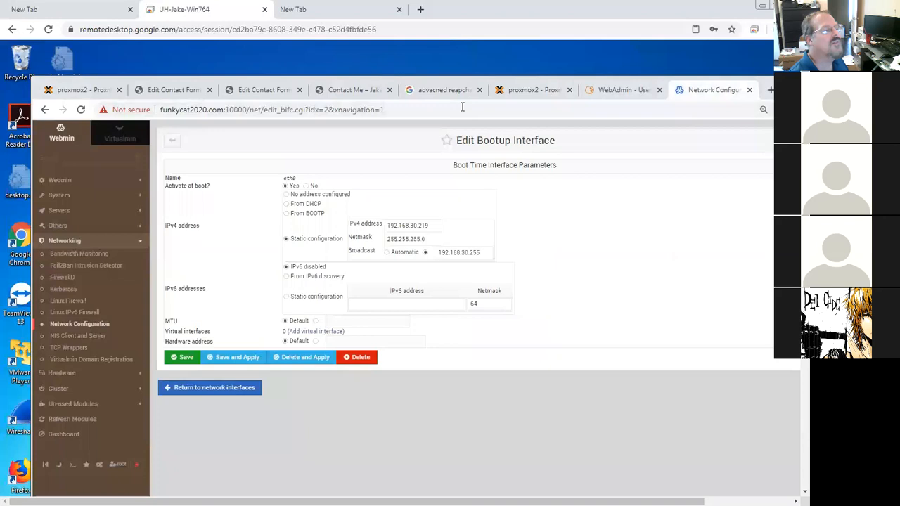
left_click(462, 108)
key("Return")
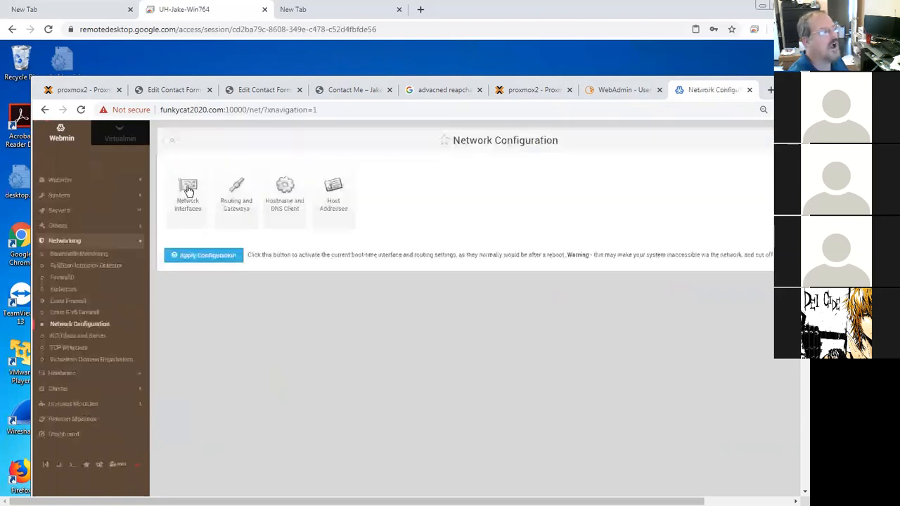
left_click(189, 193)
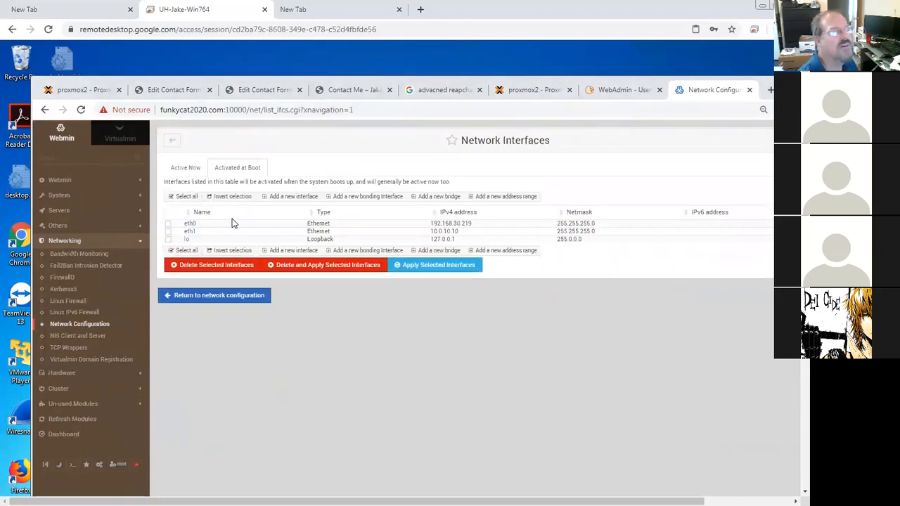
left_click(189, 233)
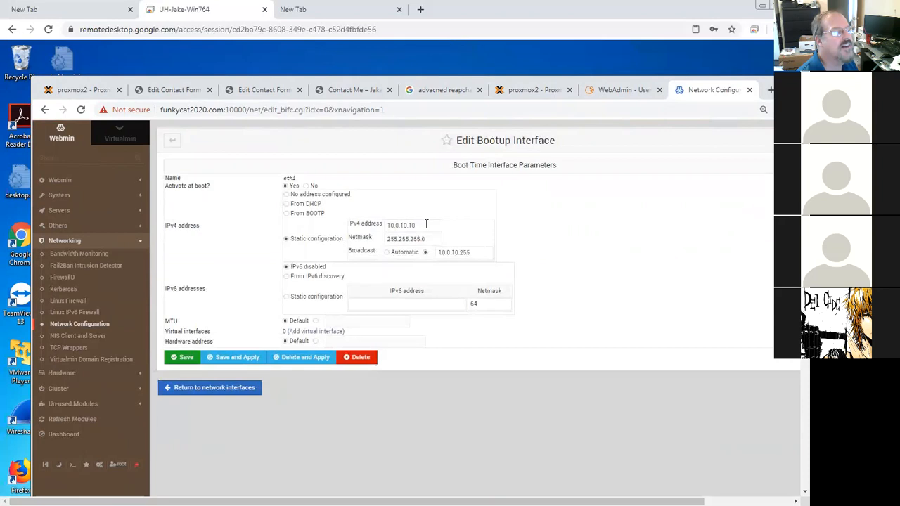
left_click(184, 356)
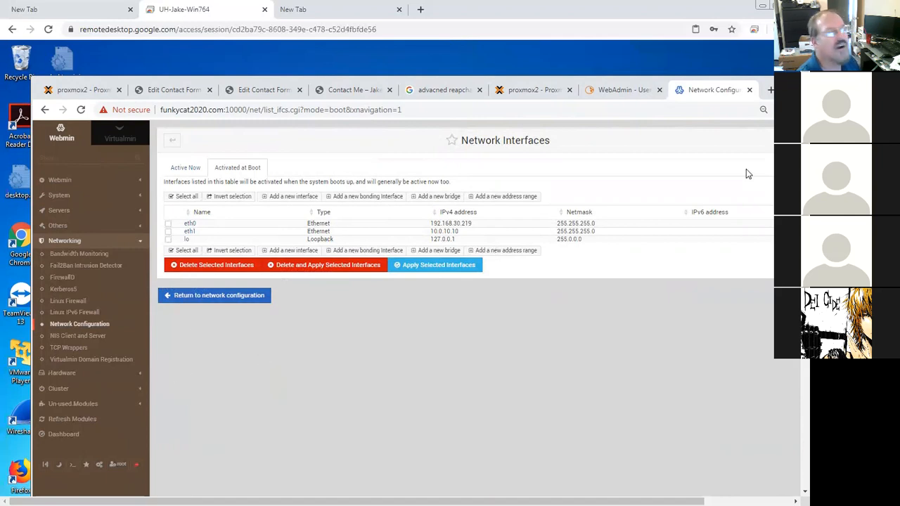
scroll(785, 442, "down", 5)
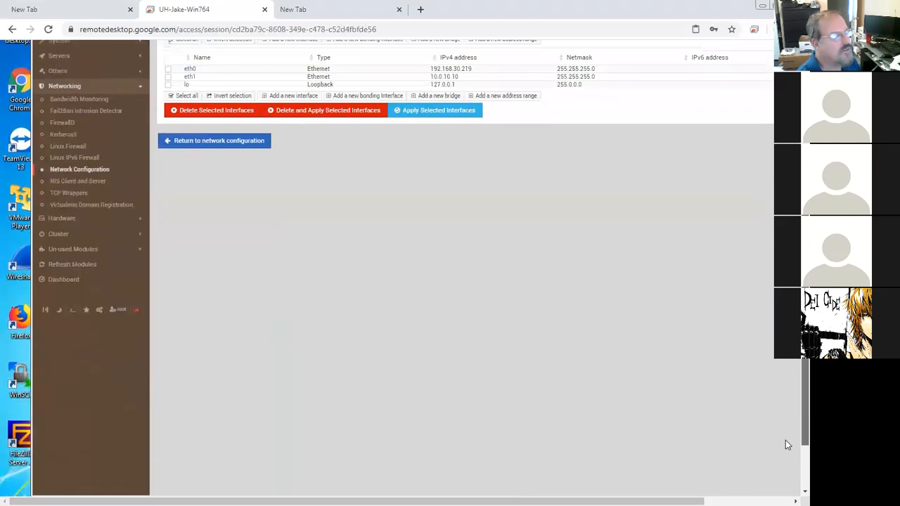
scroll(785, 442, "up", 5)
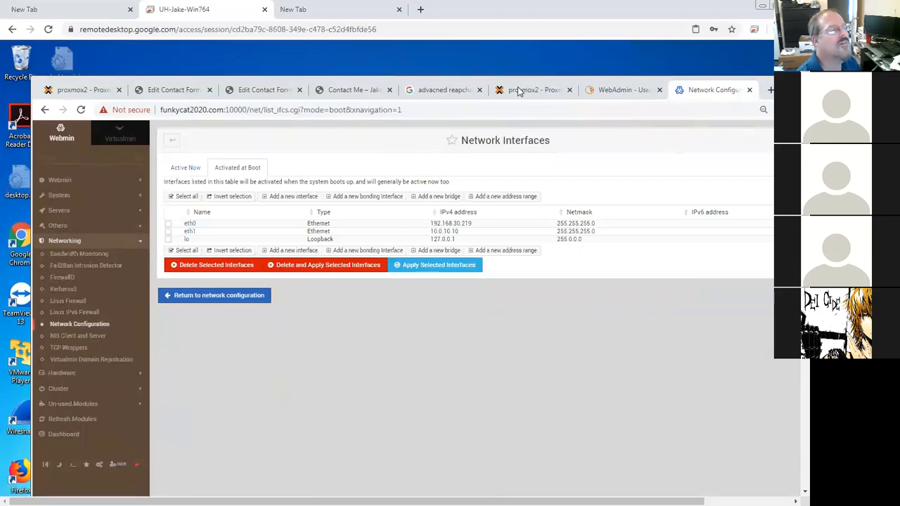
left_click_drag(784, 90, 714, 87)
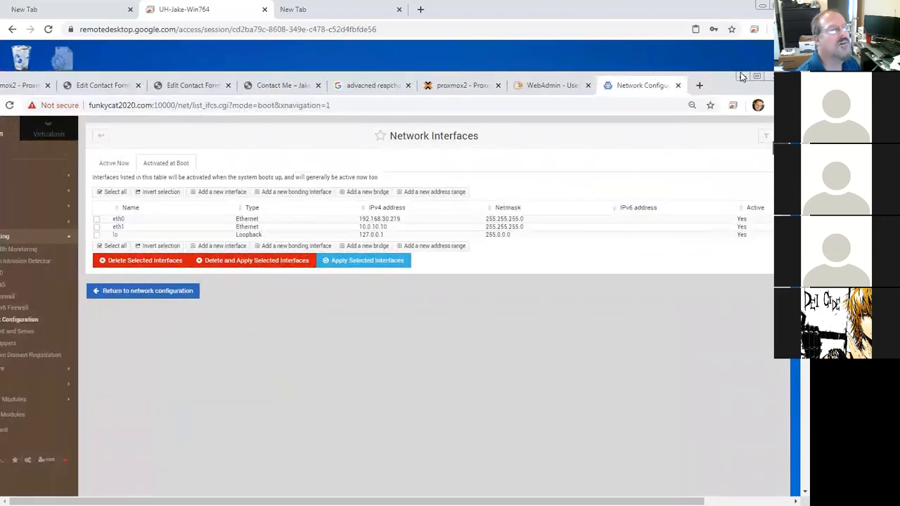
left_click(742, 76)
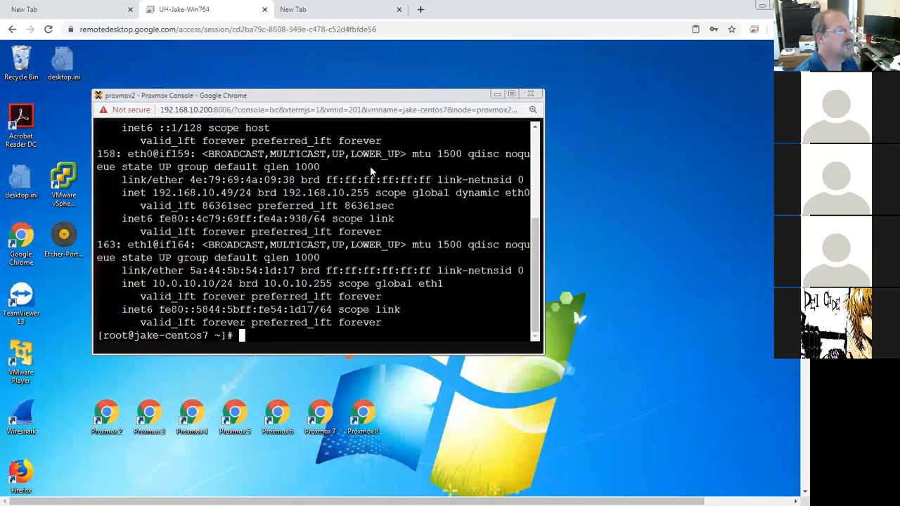
Step: Ping 10.0.10.1 from the container console and stop the ping
type("ping 10")
key("BackSpace")
key("BackSpace")
key("BackSpace")
key("BackSpace")
key("BackSpace")
key("BackSpace")
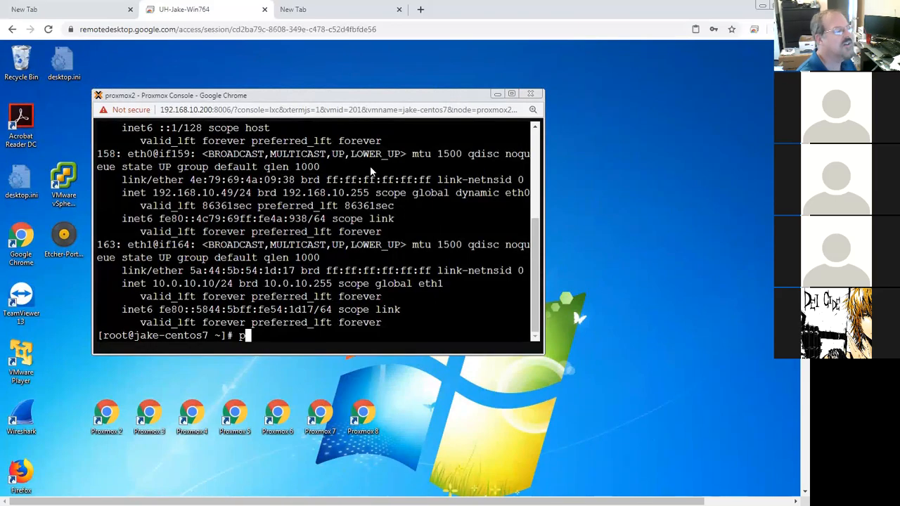
type("ing 1")
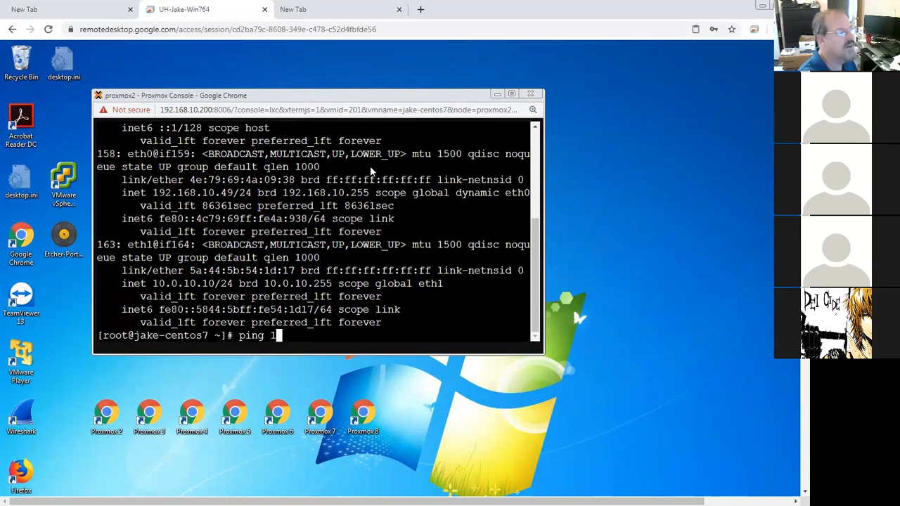
type("0.")
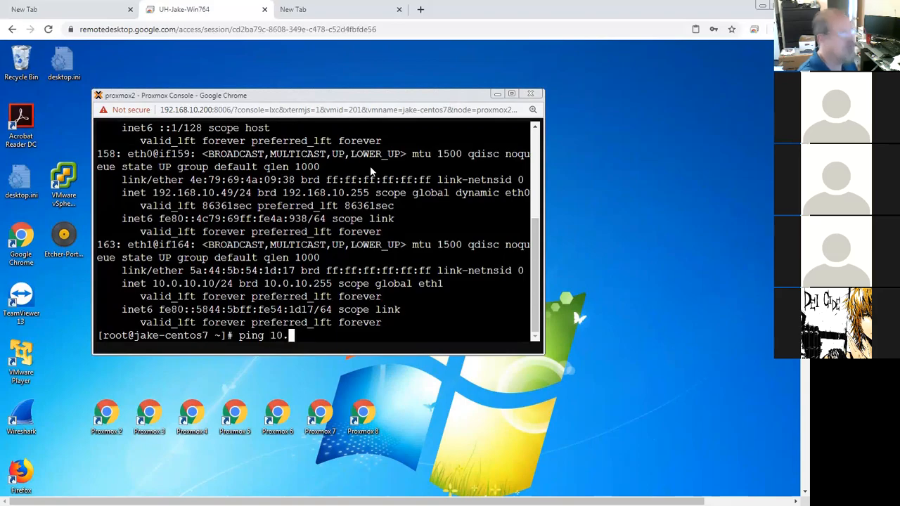
type("0.10.1")
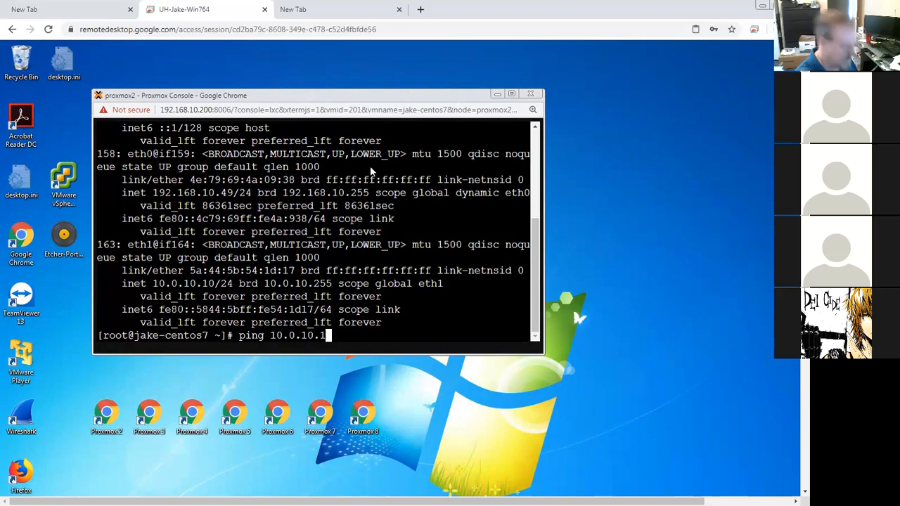
key("Return")
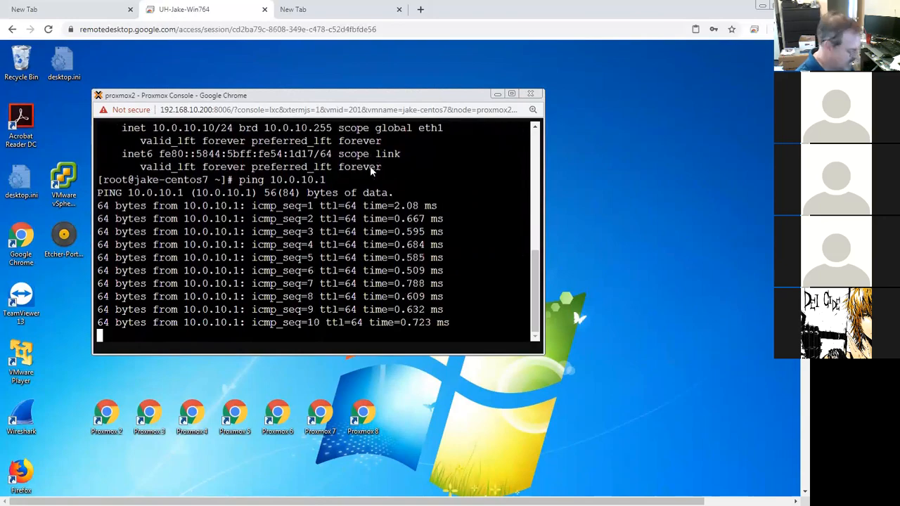
key("ctrl+c")
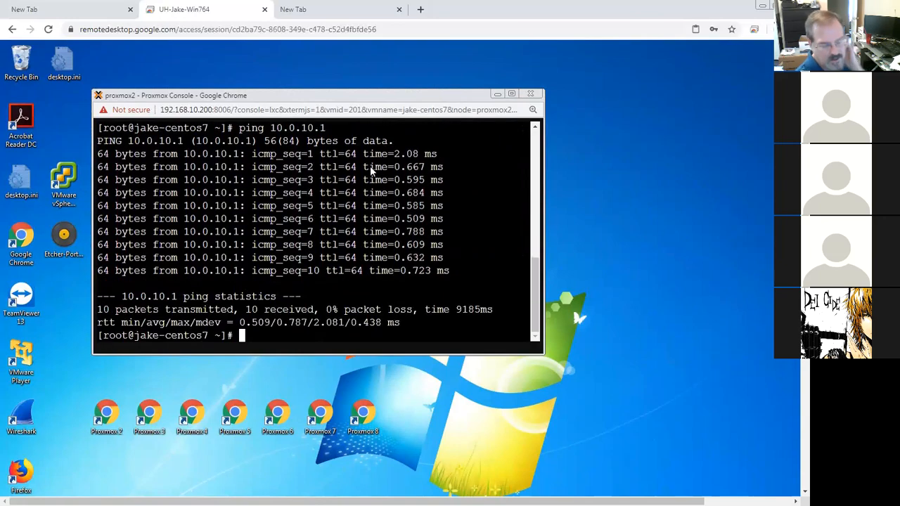
key("Up")
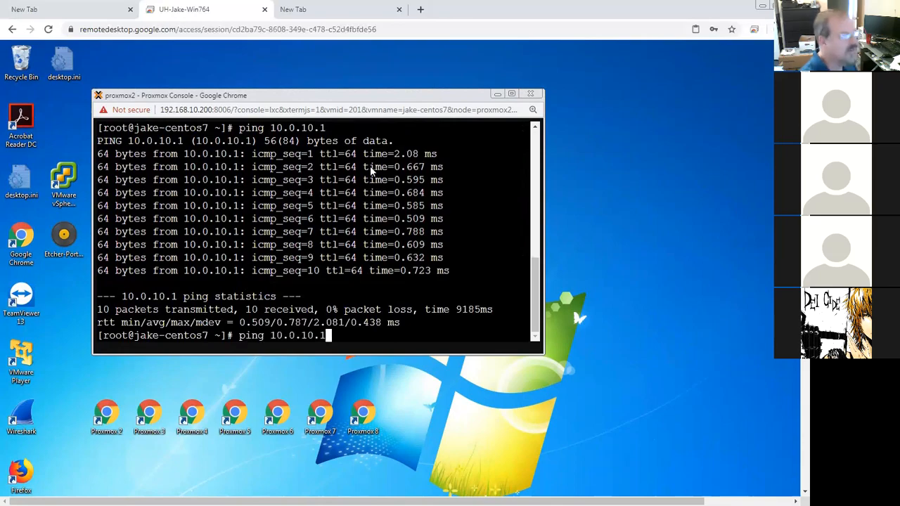
key("Up")
key("Down")
key("BackSpace")
key("BackSpace")
key("BackSpace")
key("BackSpace")
key("BackSpace")
key("BackSpace")
key("BackSpace")
key("BackSpace")
key("BackSpace")
key("BackSpace")
key("BackSpace")
key("BackSpace")
key("BackSpace")
key("BackSpace")
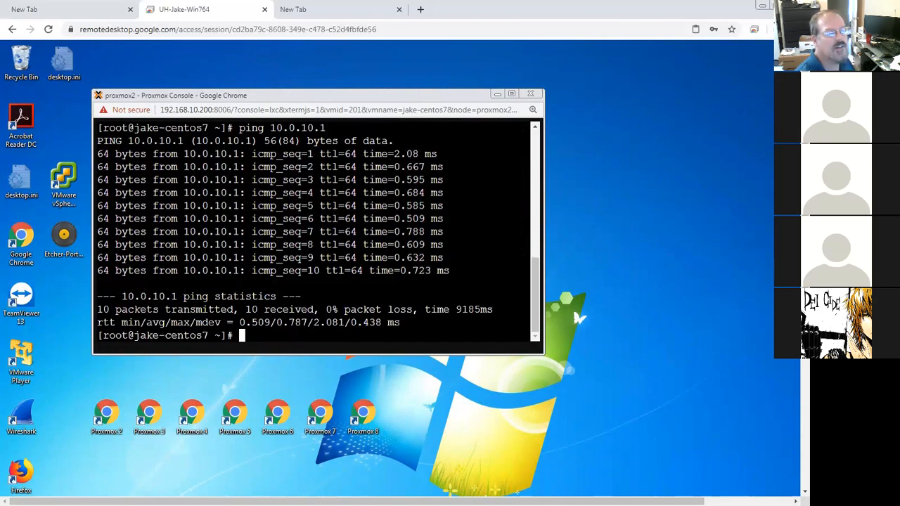
Step: Minimize the container console and bring up the Chrome window through Jake's Funky cat website in the jump list
left_click(498, 91)
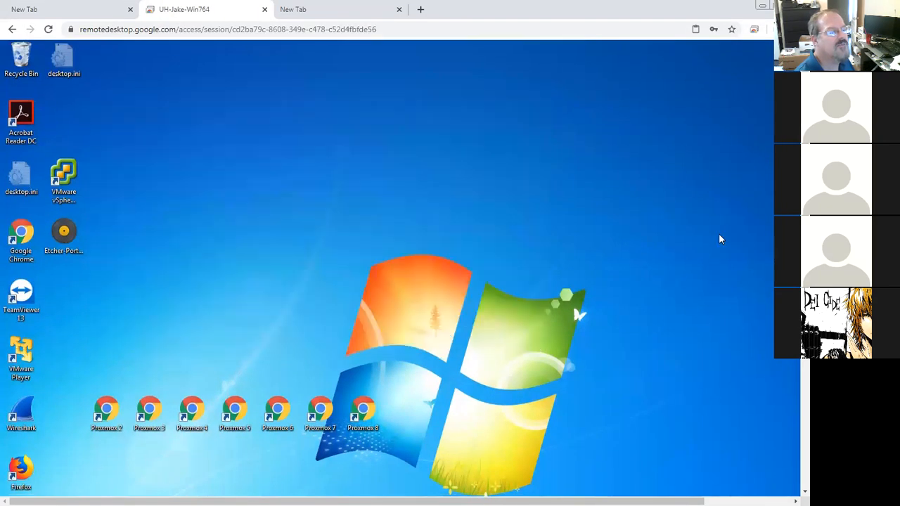
scroll(793, 371, "down", 3)
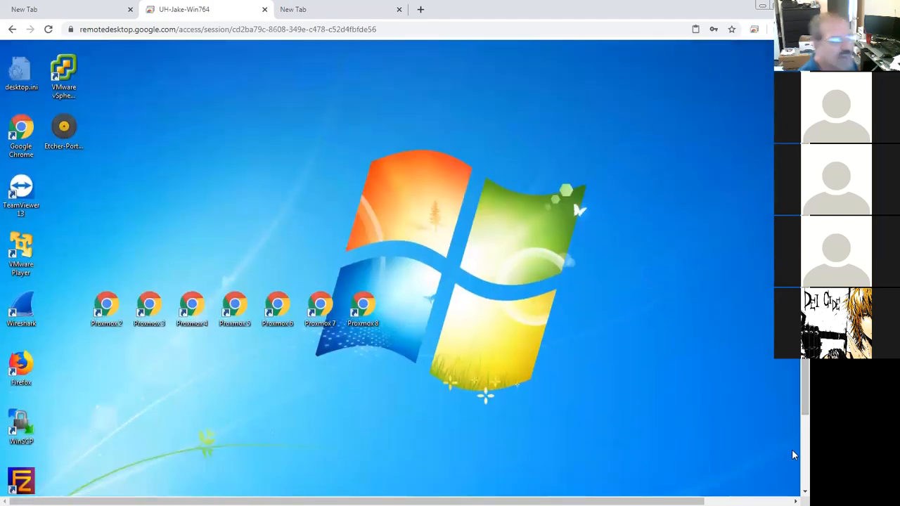
scroll(792, 445, "down", 3)
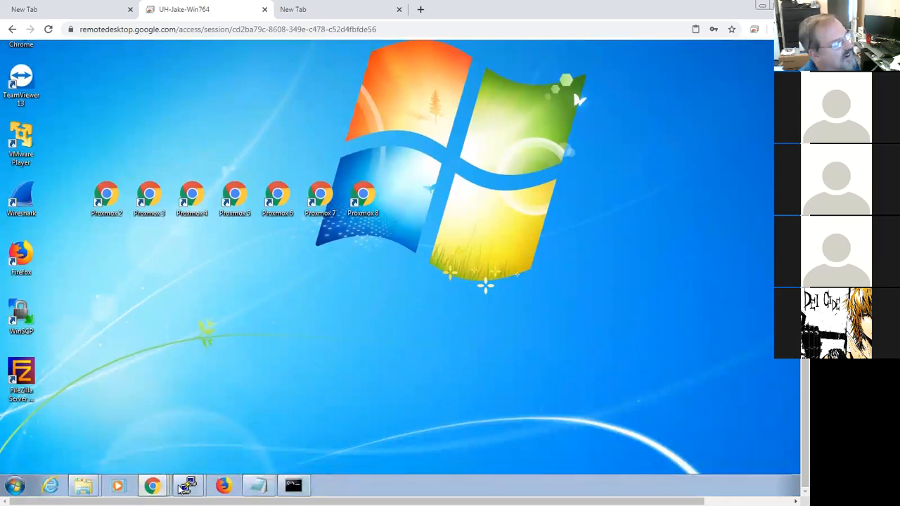
left_click_drag(211, 501, 191, 501)
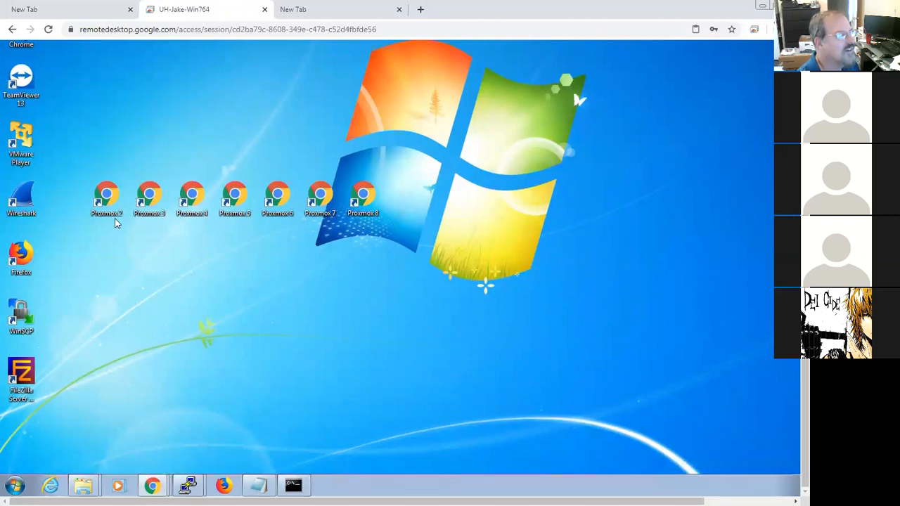
right_click(150, 485)
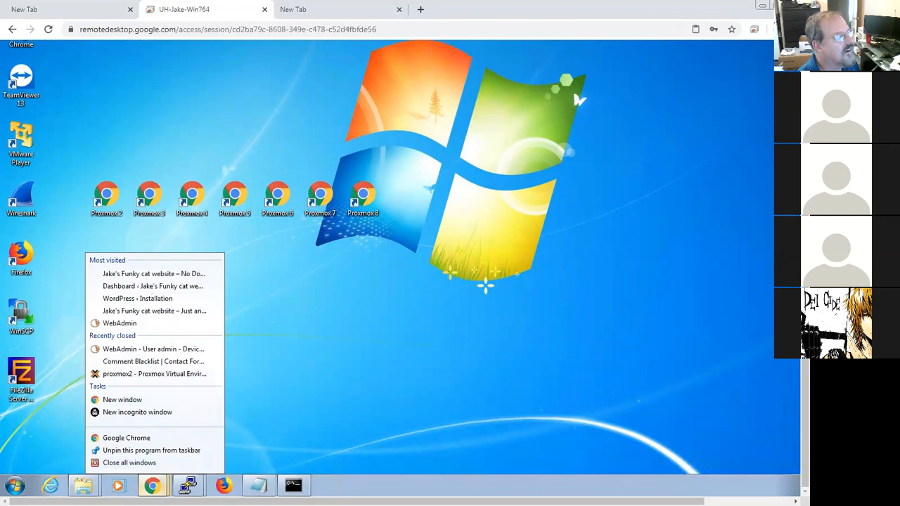
left_click(155, 484)
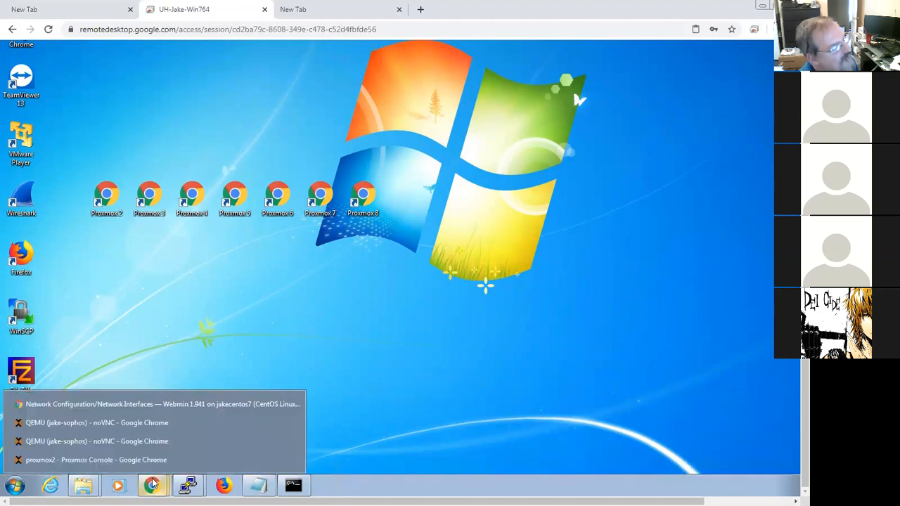
right_click(156, 487)
left_click(159, 485)
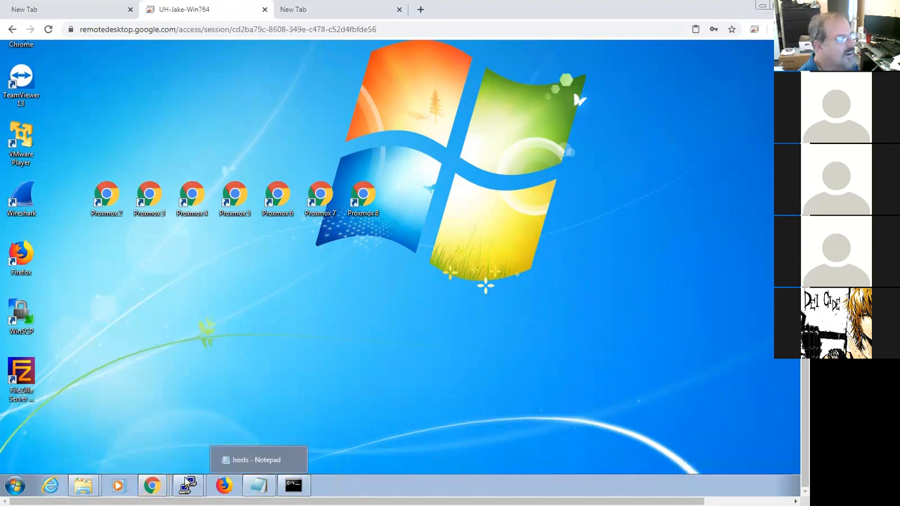
mouse_move(161, 486)
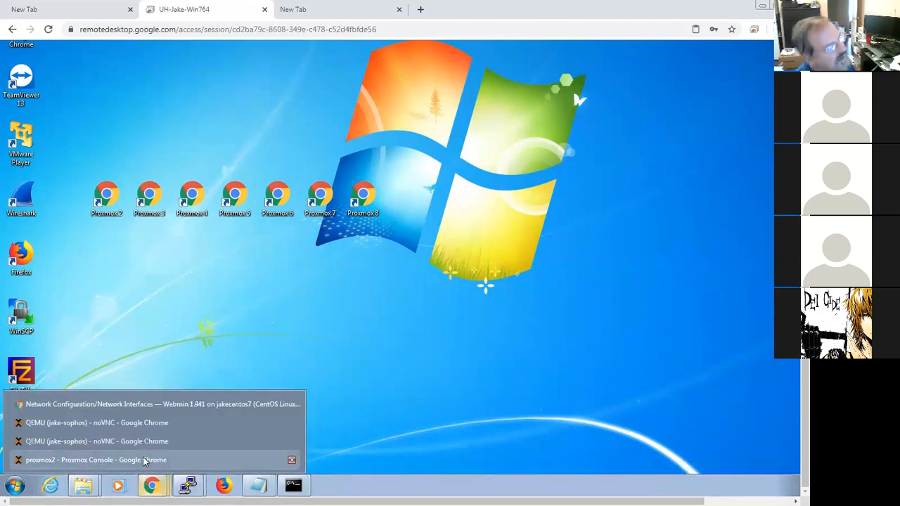
left_click(154, 407)
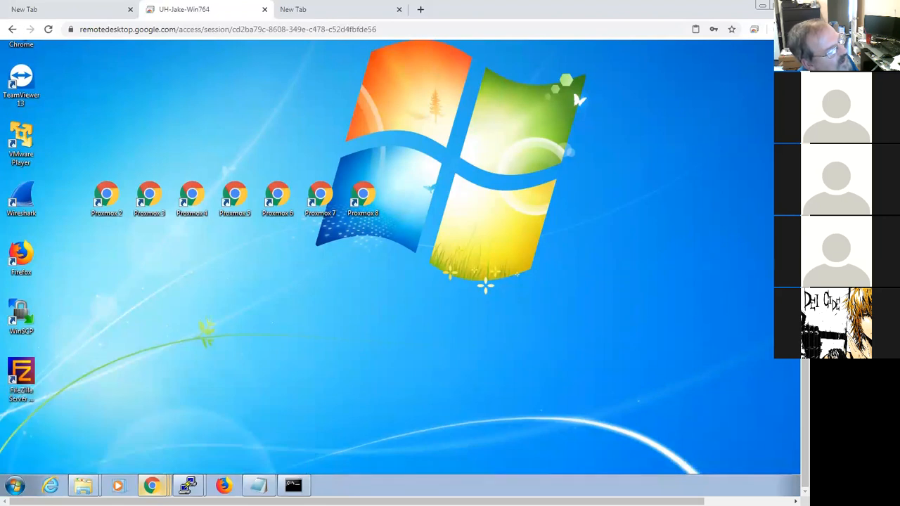
right_click(153, 486)
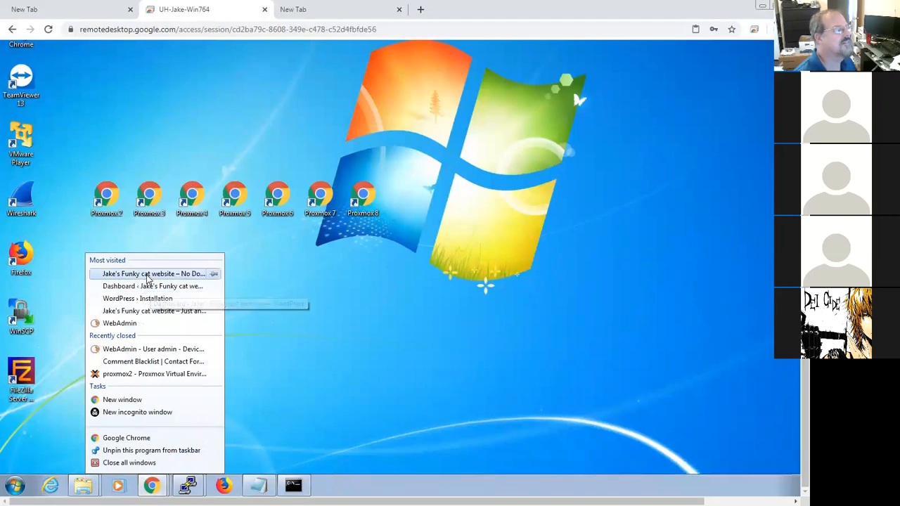
left_click(155, 275)
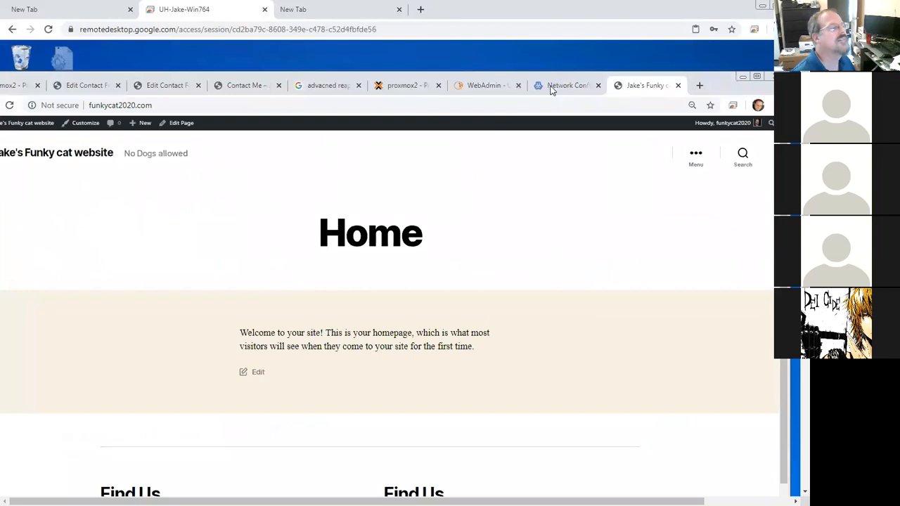
Step: Close the Funky cat website tab and switch to Webmin's Network Interfaces tab, repositioning the browser window
left_click(680, 86)
left_click(567, 88)
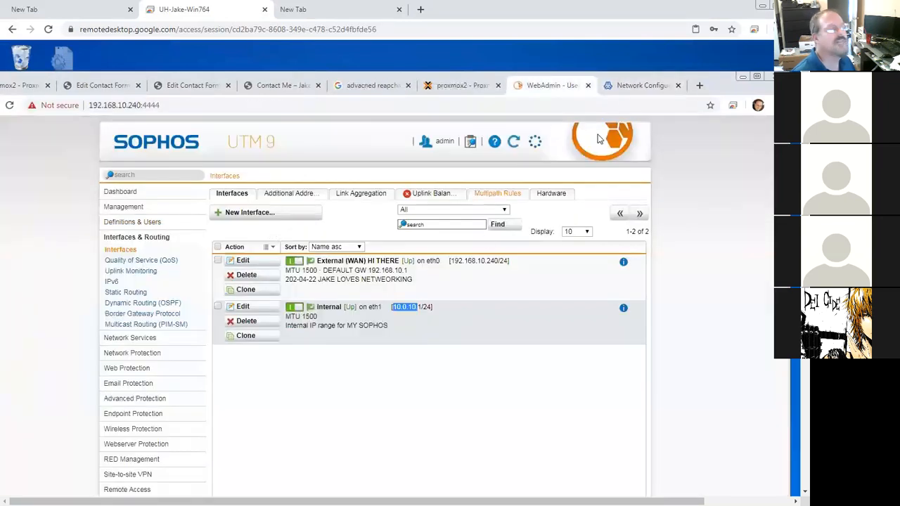
left_click(632, 87)
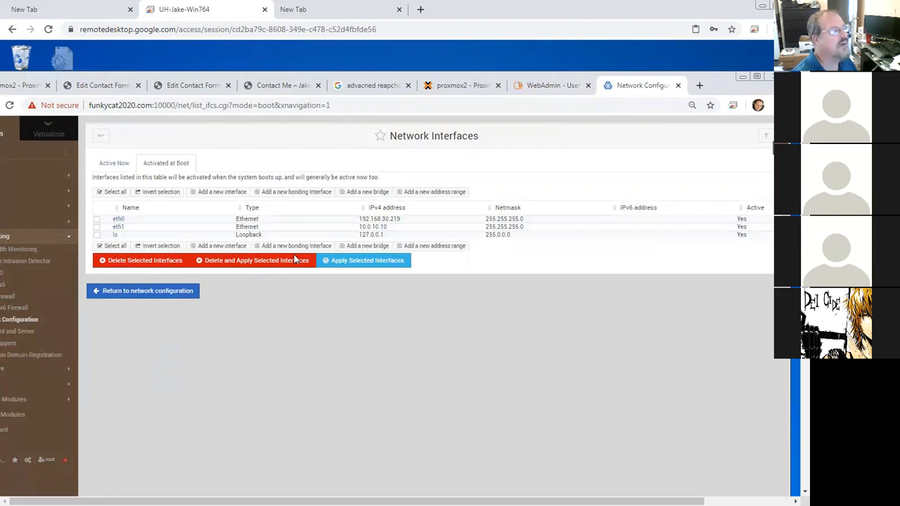
left_click_drag(805, 287, 805, 298)
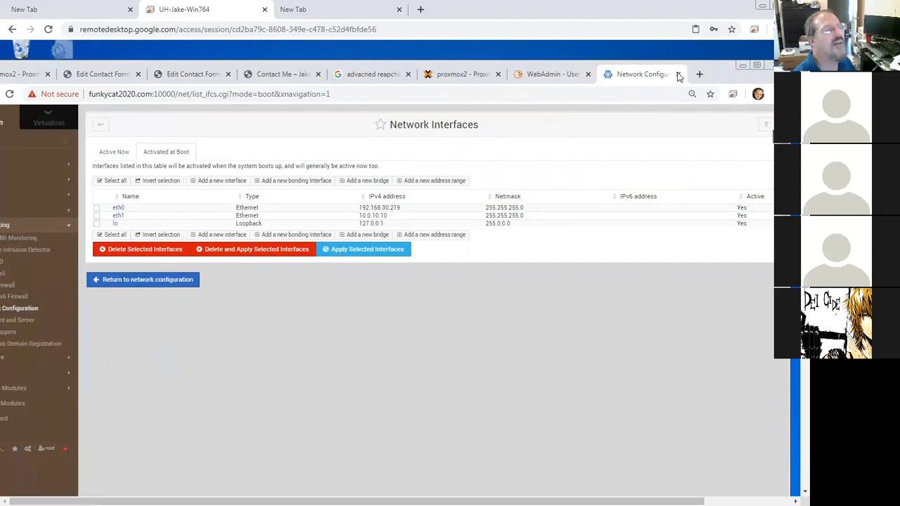
left_click_drag(718, 73, 759, 70)
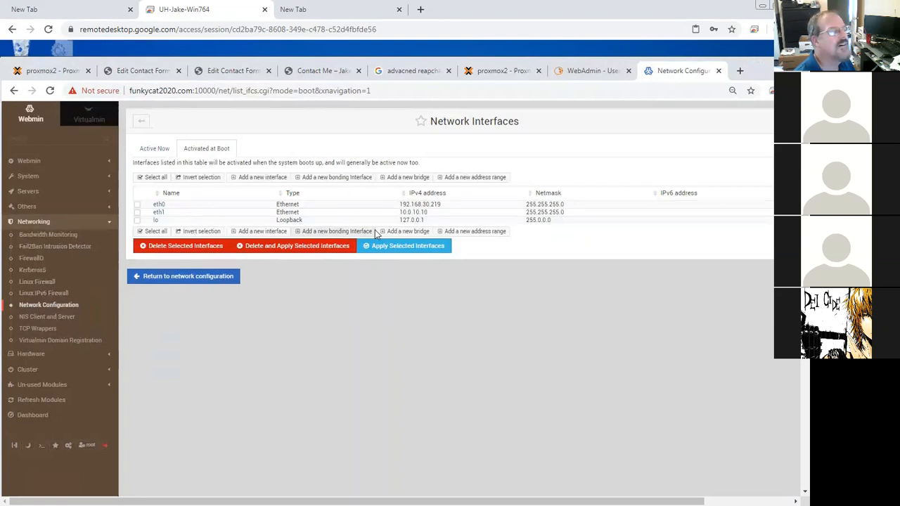
Step: In Routing and Gateways, set the boot-time default route to interface eth1 with gateway 10.0.10.10 and save
left_click(57, 307)
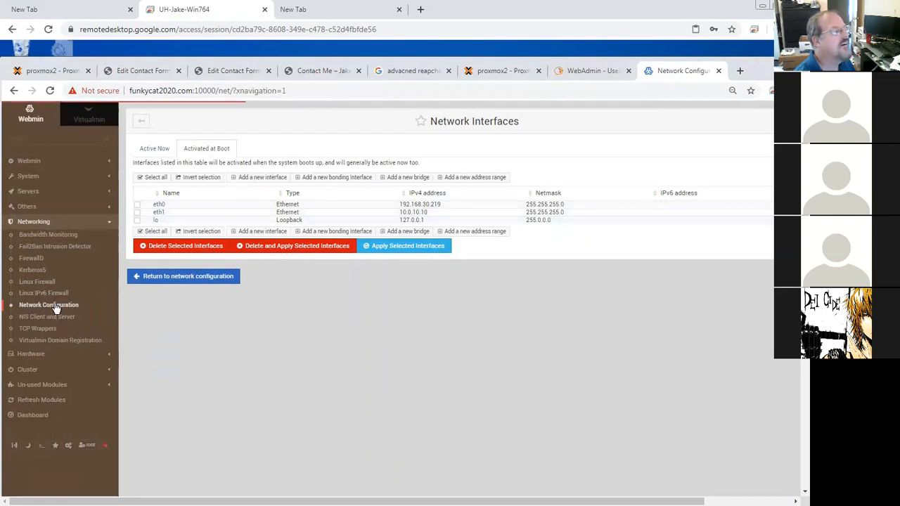
left_click(205, 175)
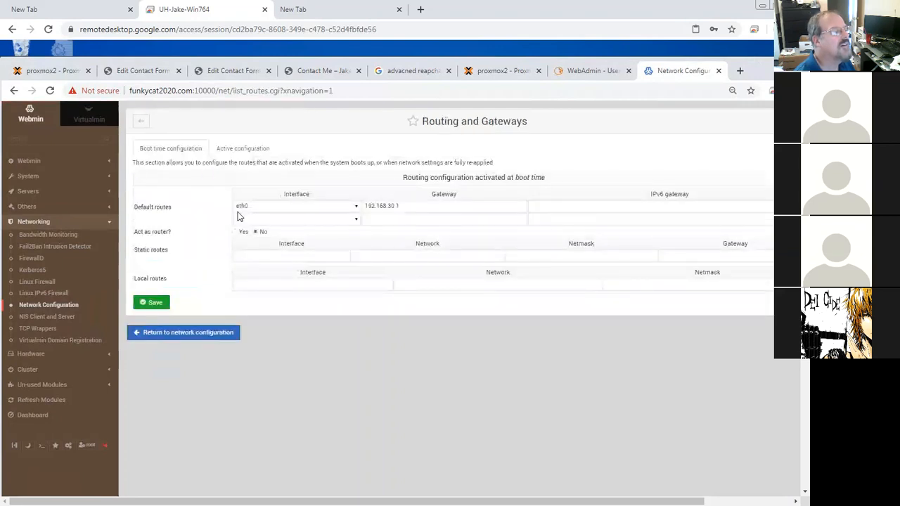
left_click(356, 208)
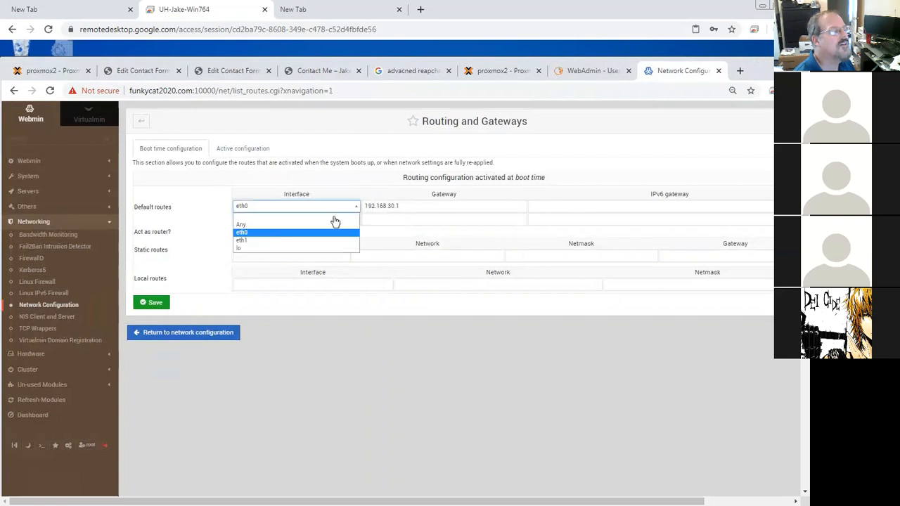
left_click(296, 241)
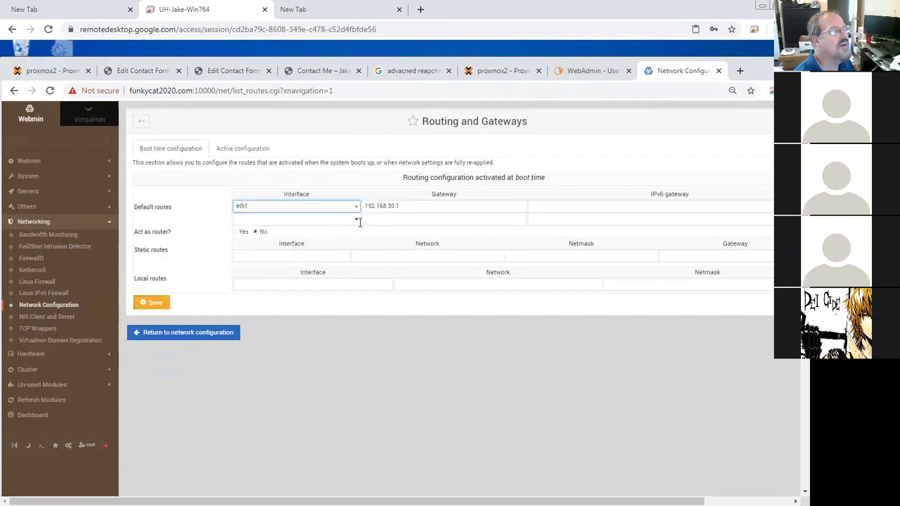
key("Tab")
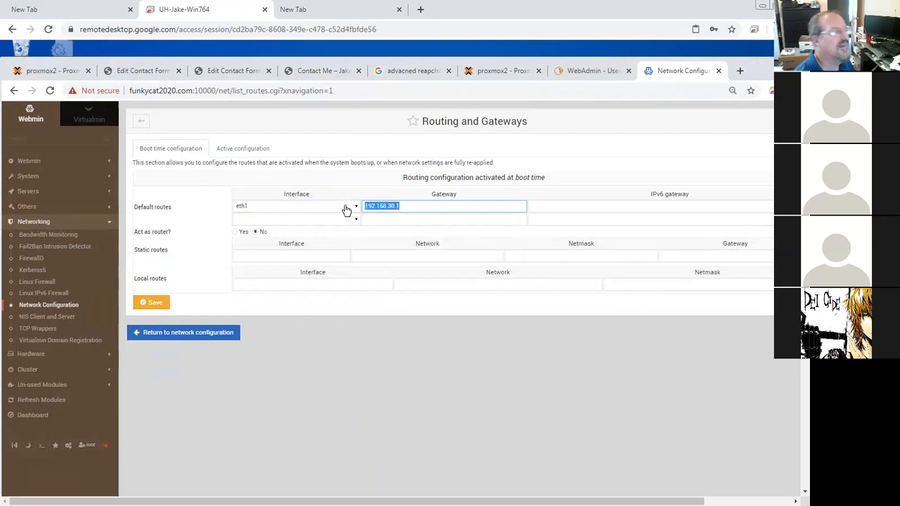
type("10.0.10.10")
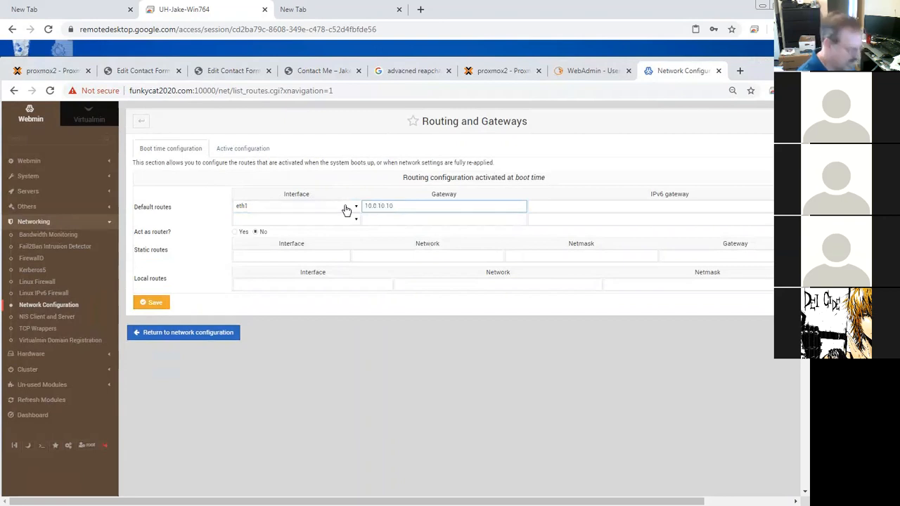
left_click(158, 304)
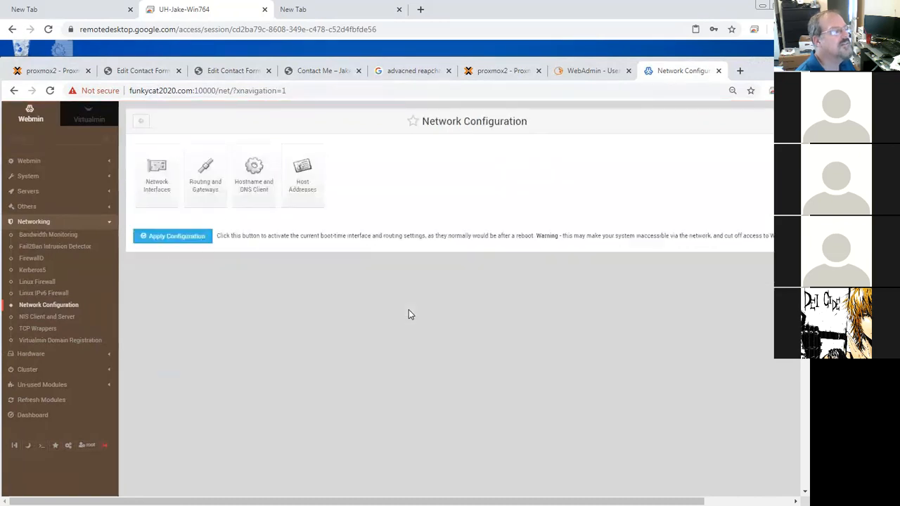
Step: Examine the Hostname and DNS Client settings and the virtual server's Change IP Address options in Virtualmin
left_click(253, 173)
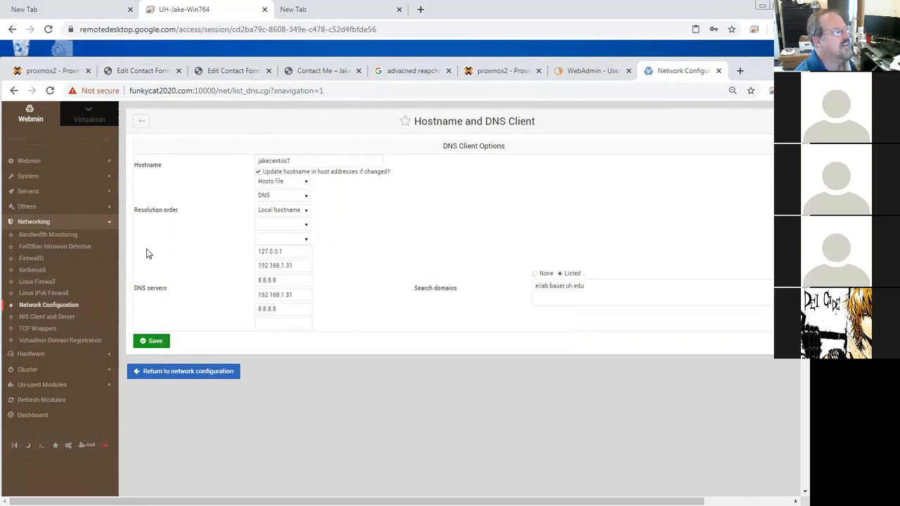
left_click(91, 120)
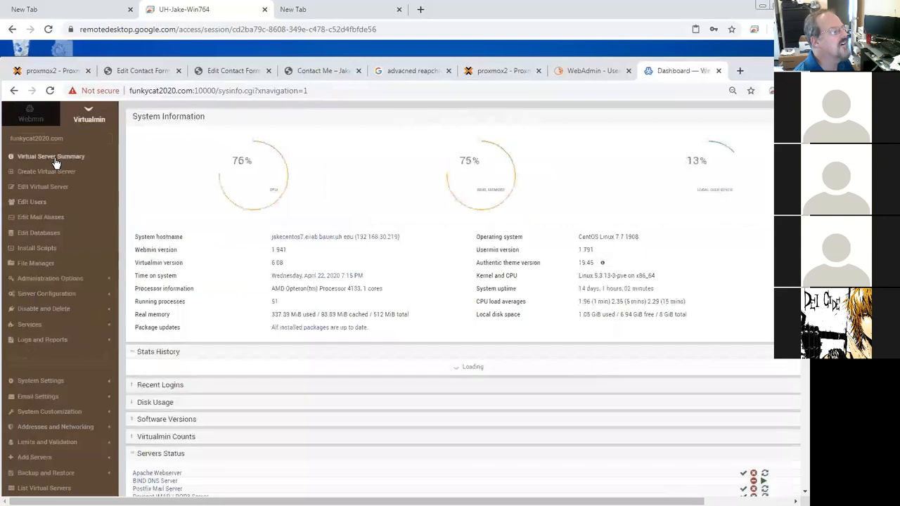
left_click(56, 295)
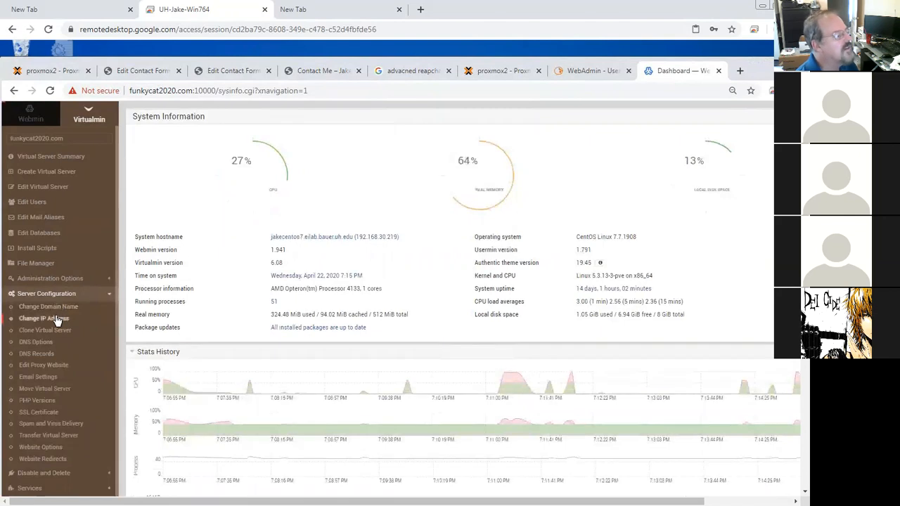
left_click(56, 320)
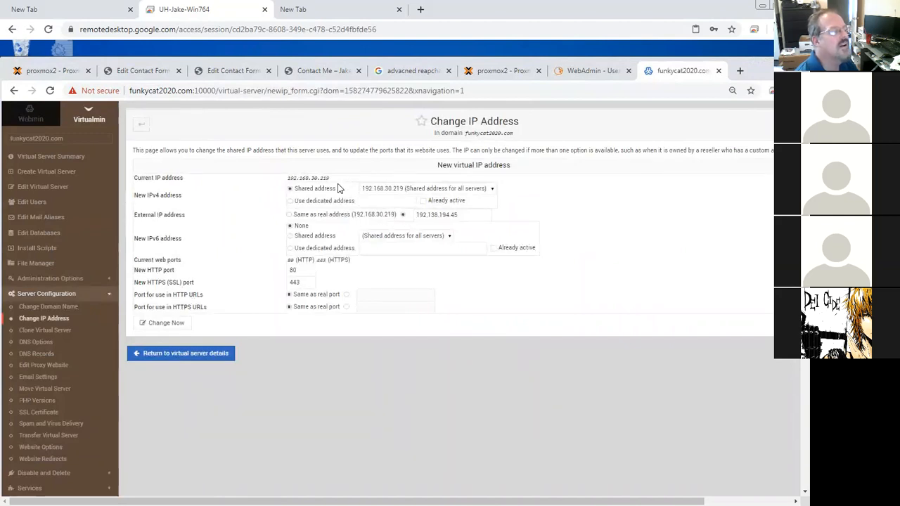
left_click(387, 189)
left_click(368, 197)
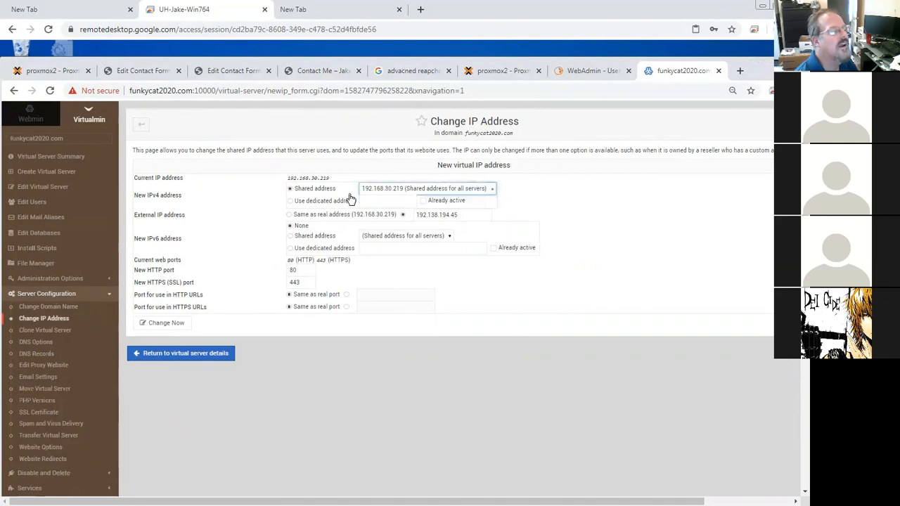
left_click(291, 201)
left_click(290, 188)
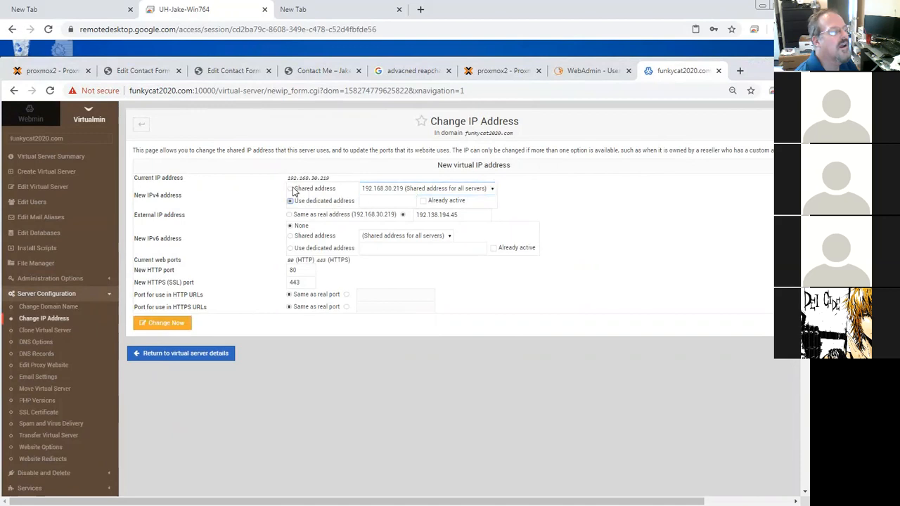
left_click(489, 190)
left_click(489, 194)
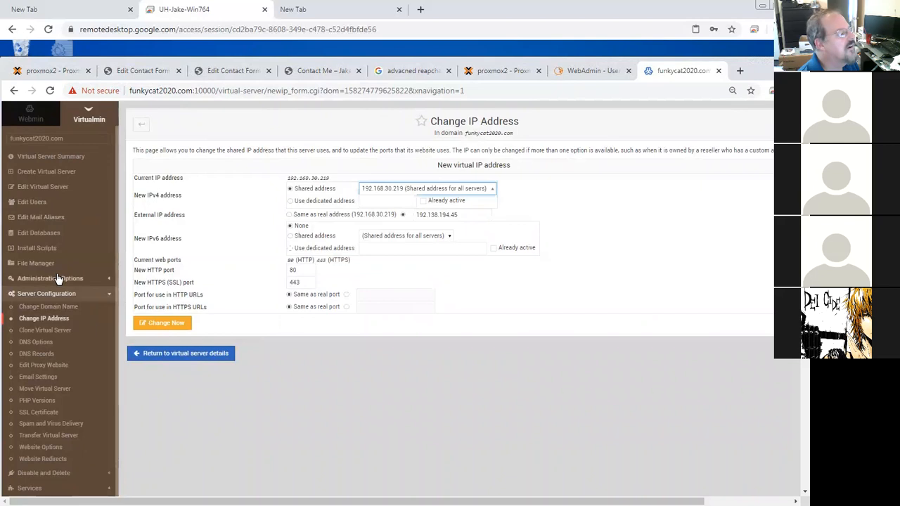
scroll(51, 457, "down", 3)
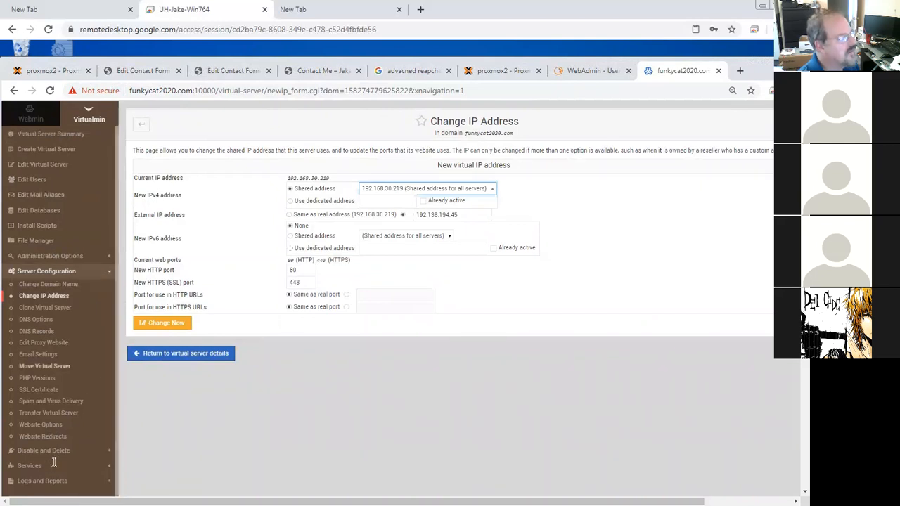
left_click(50, 468)
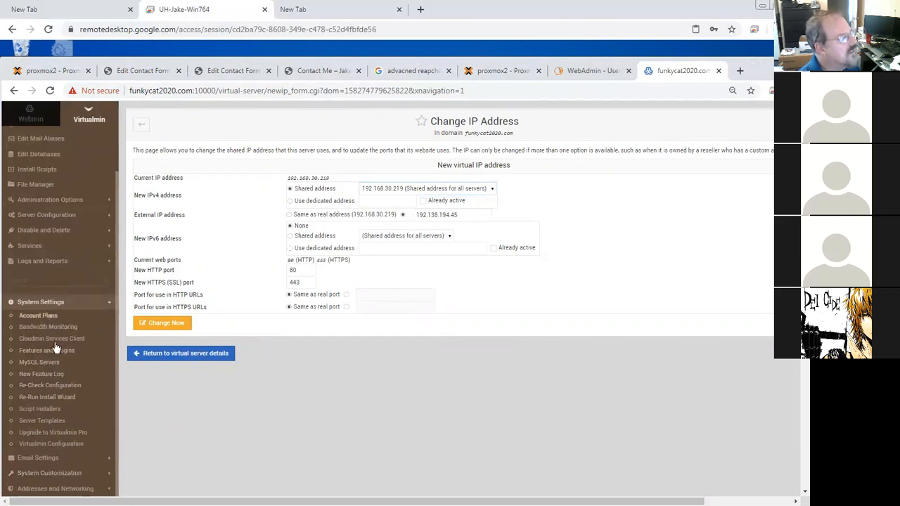
left_click(58, 445)
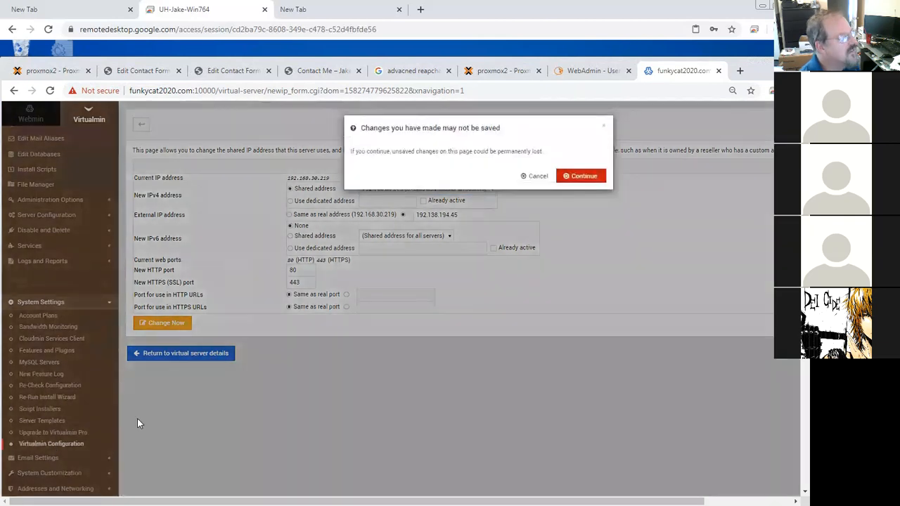
left_click(545, 176)
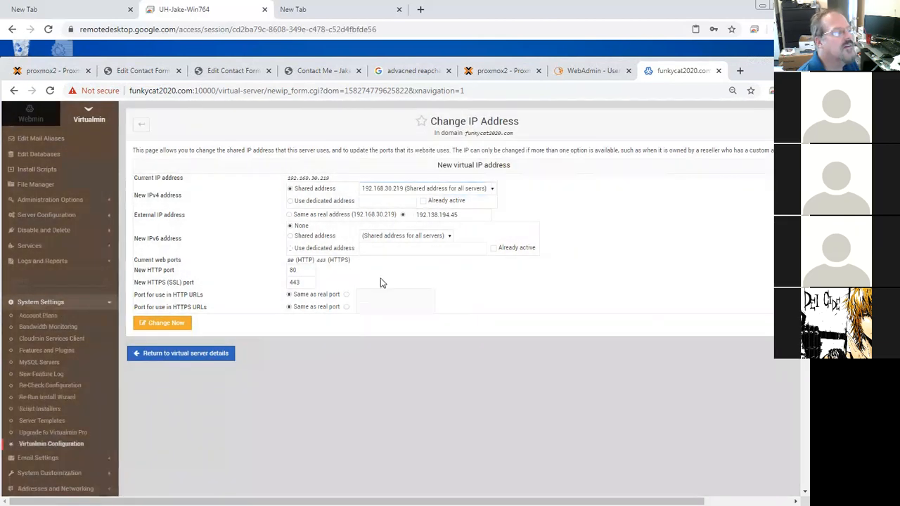
Step: In Virtualmin Configuration's networking settings, set the virtual address interface to eth1 and default virtual server IPv4 address to 10.0.10.10, then save
left_click(72, 445)
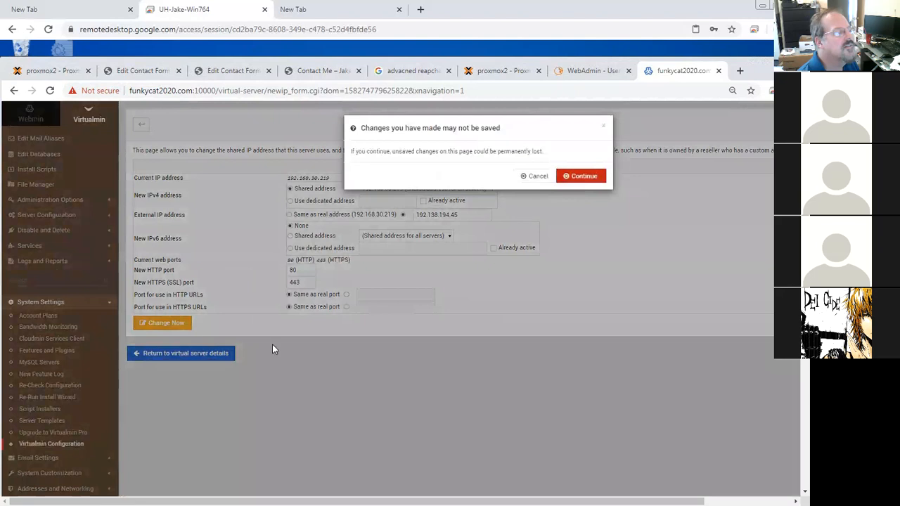
left_click(580, 176)
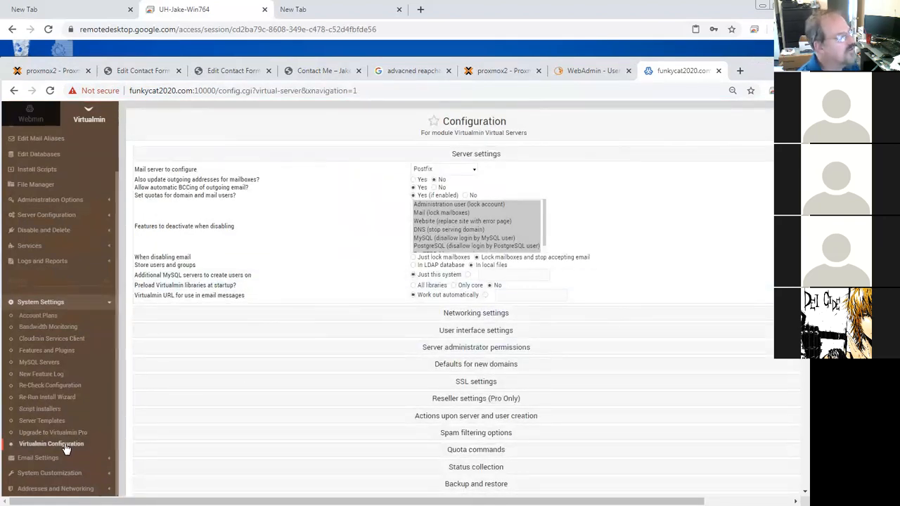
left_click(475, 315)
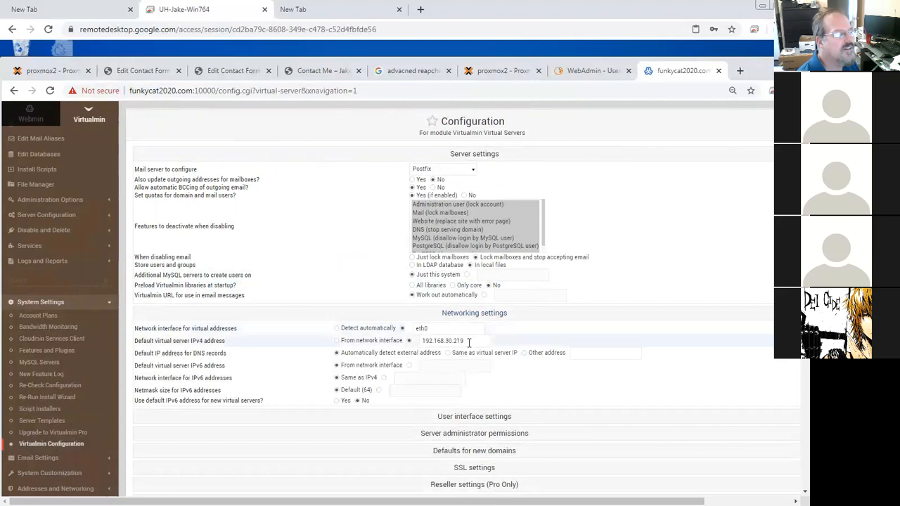
left_click(445, 329)
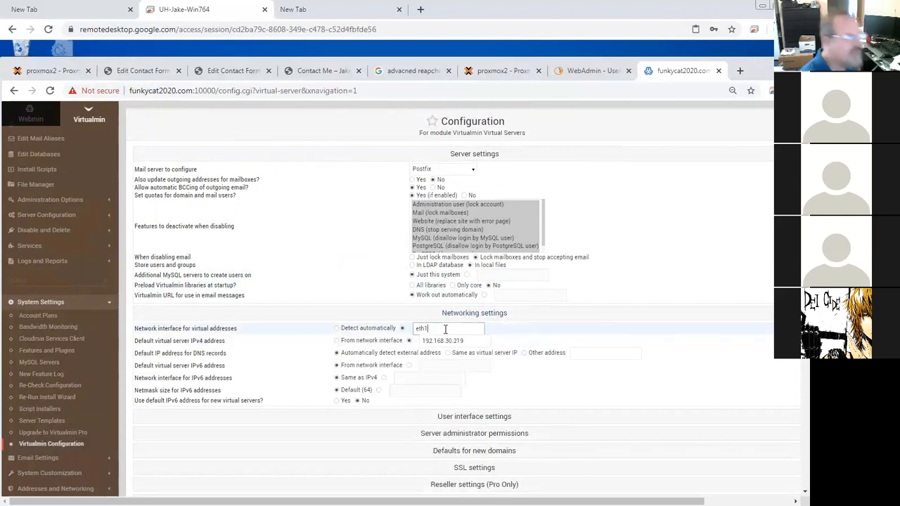
left_click_drag(458, 341, 424, 343)
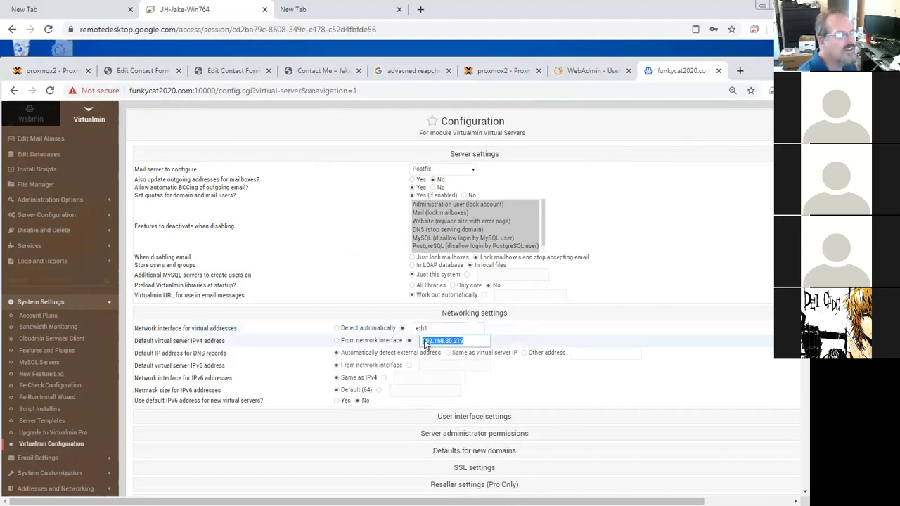
type("10.0.10.10")
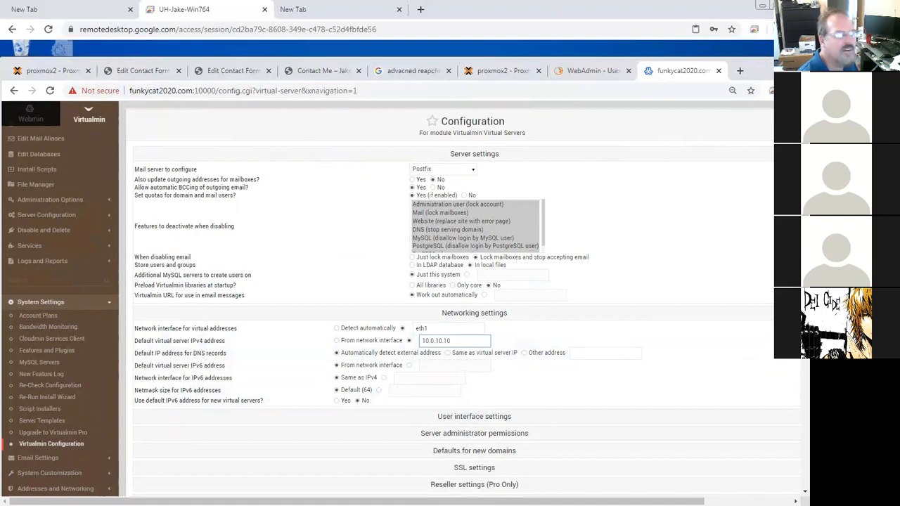
left_click_drag(803, 328, 789, 454)
left_click(151, 415)
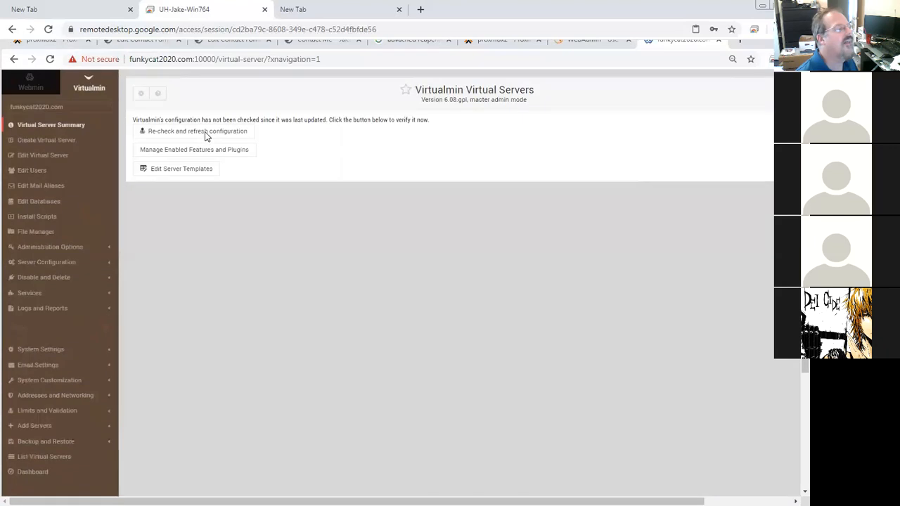
Step: Re-check and refresh the Virtualmin configuration and review the check results
left_click(204, 132)
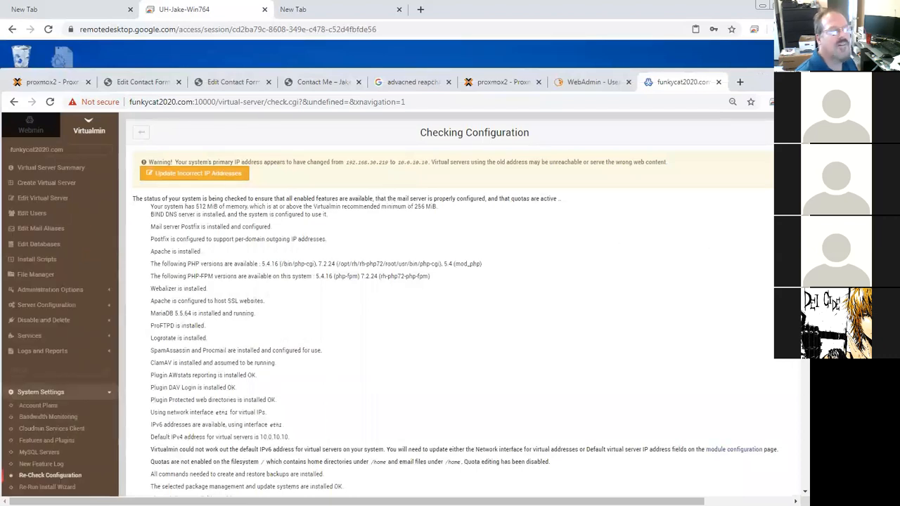
scroll(450, 281, "down", 2)
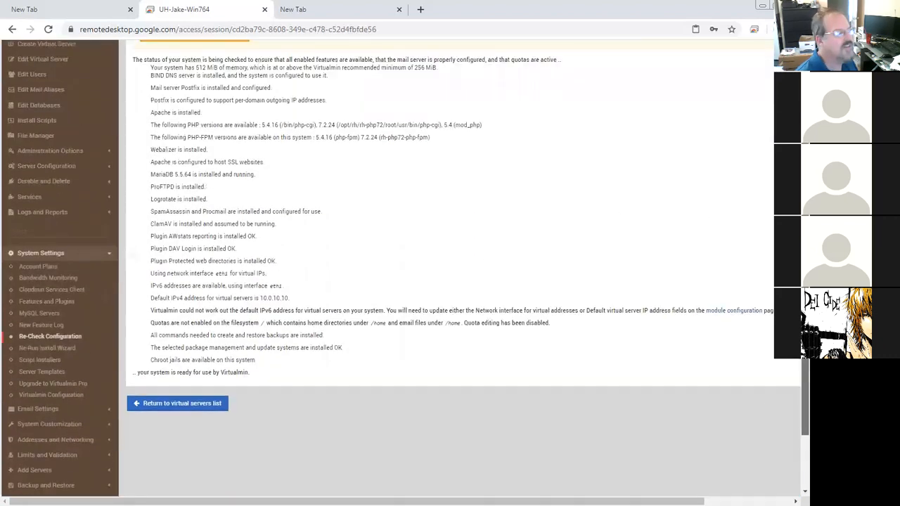
scroll(338, 198, "up", 2)
Step: Update the real IPv4 address of all virtual servers to 10.0.10.10
left_click(203, 158)
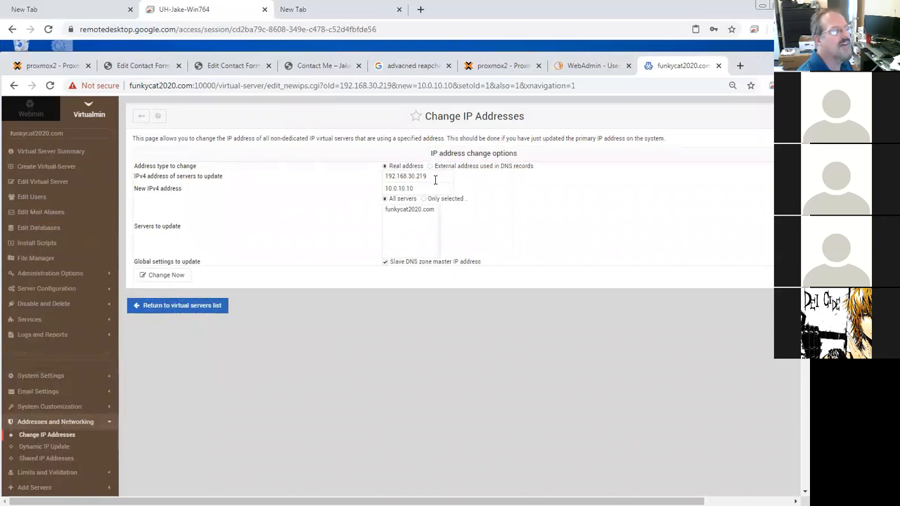
left_click_drag(426, 175, 361, 182)
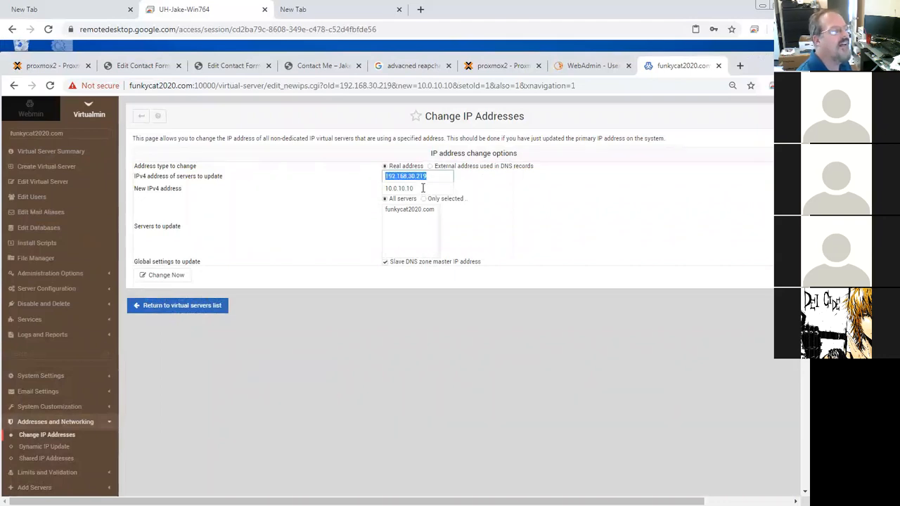
left_click(163, 278)
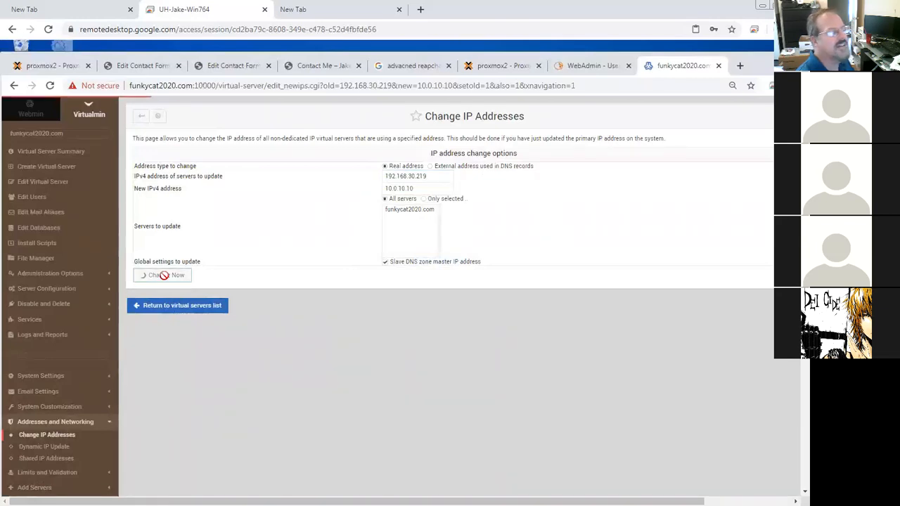
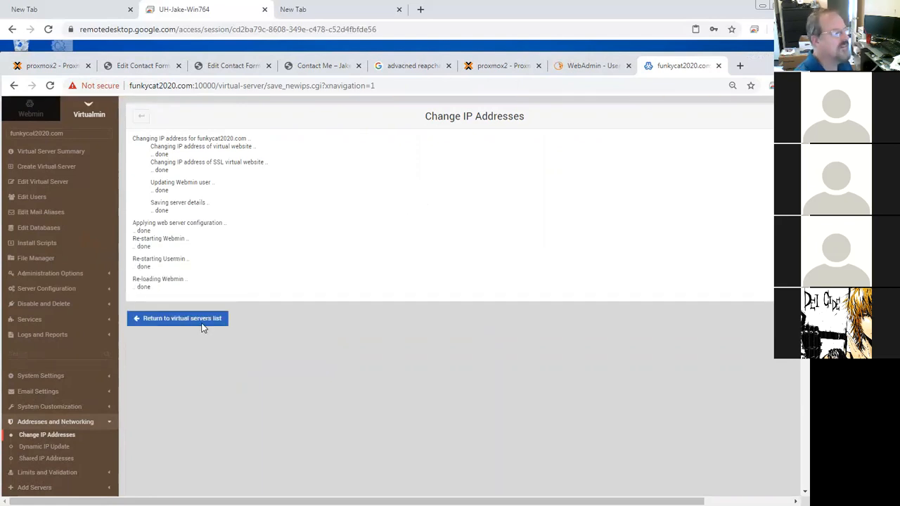
Step: Remove the container's net0 (eth0 on vmbr0) network device, leaving only net1
left_click(203, 318)
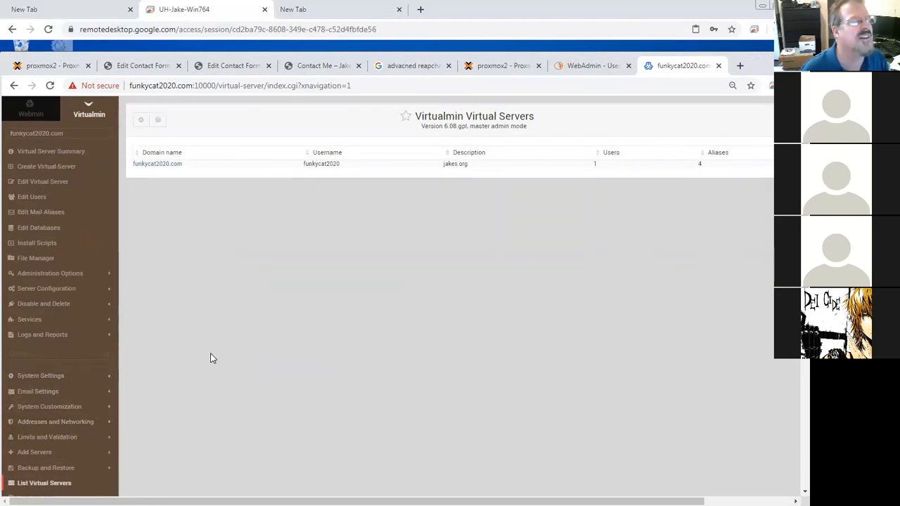
left_click(496, 69)
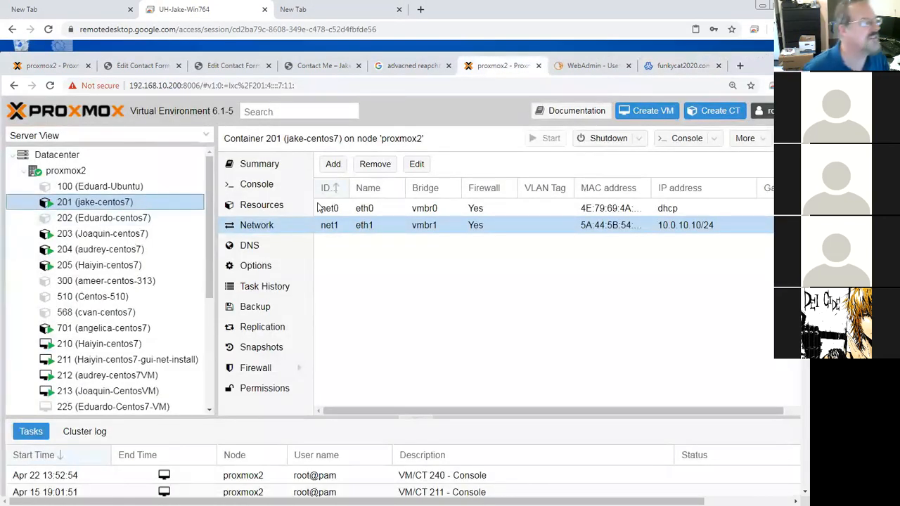
left_click(342, 211)
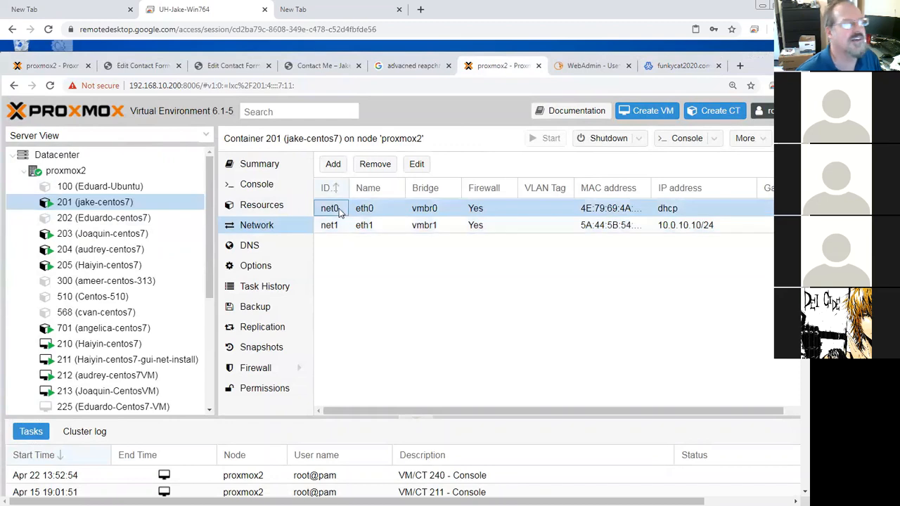
left_click(386, 169)
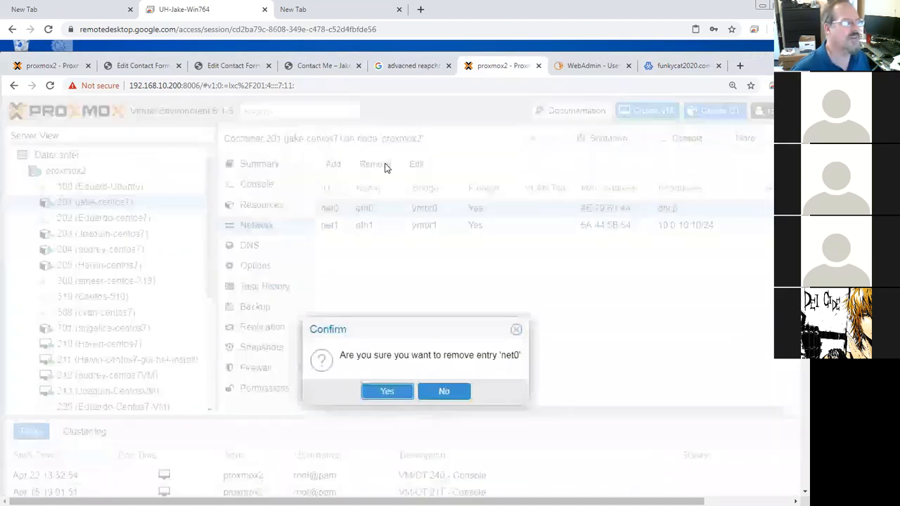
left_click(385, 393)
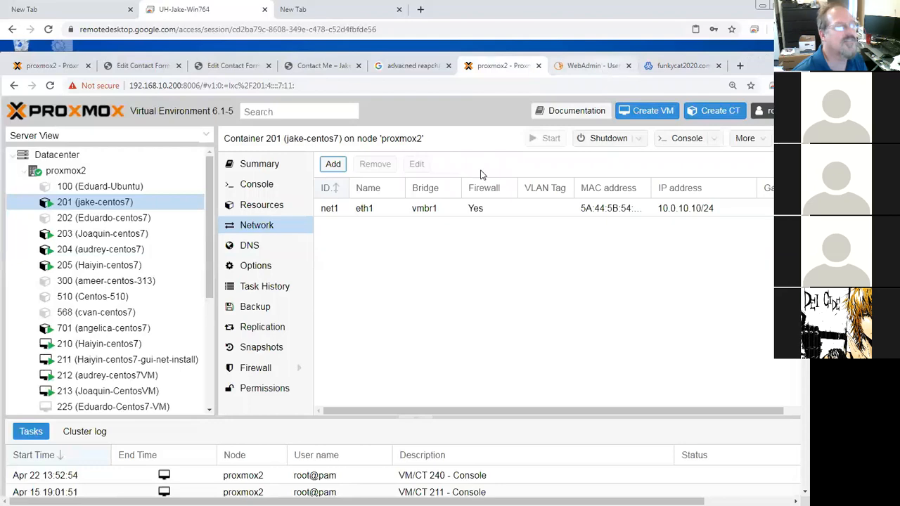
Step: Open container 201's console and ping the 10.0.10.1 gateway, then stop the ping
right_click(130, 202)
left_click(173, 330)
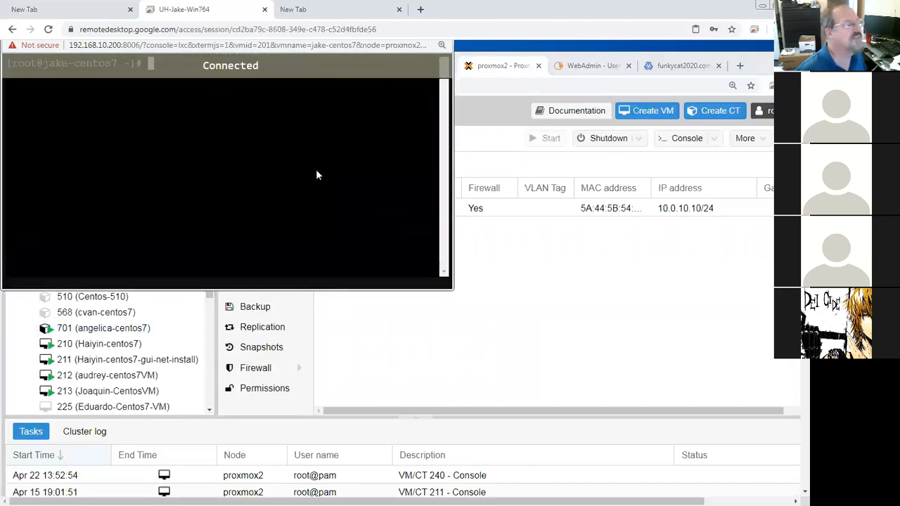
type("pnig 10")
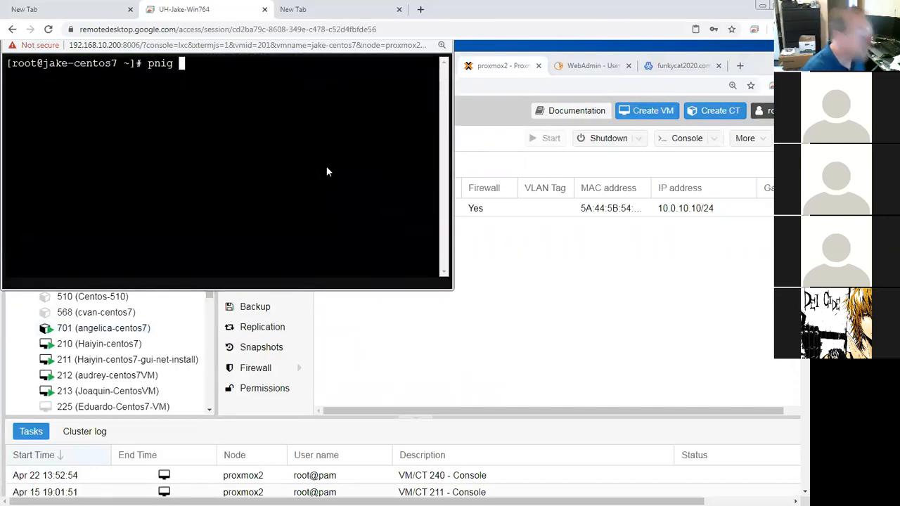
key("BackSpace")
key("BackSpace")
key("BackSpace")
key("BackSpace")
key("BackSpace")
key("BackSpace")
type("ing")
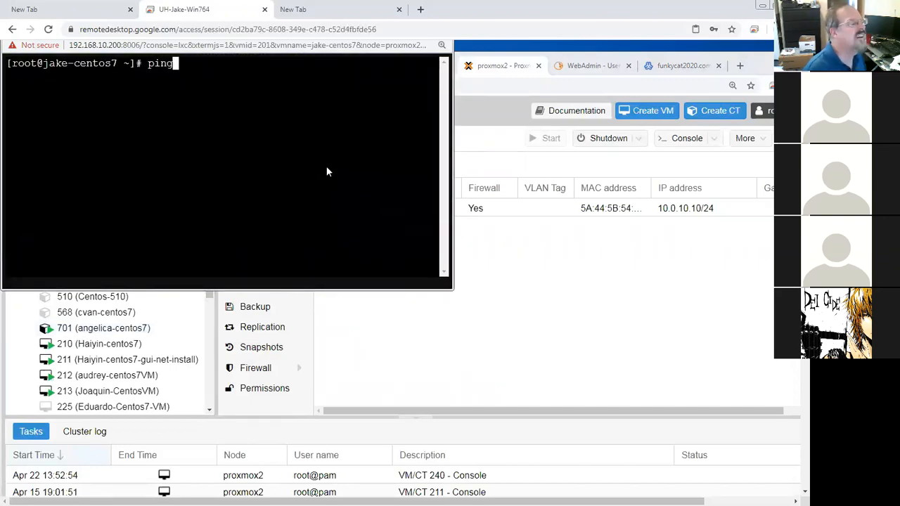
type(" 10.0")
key("BackSpace")
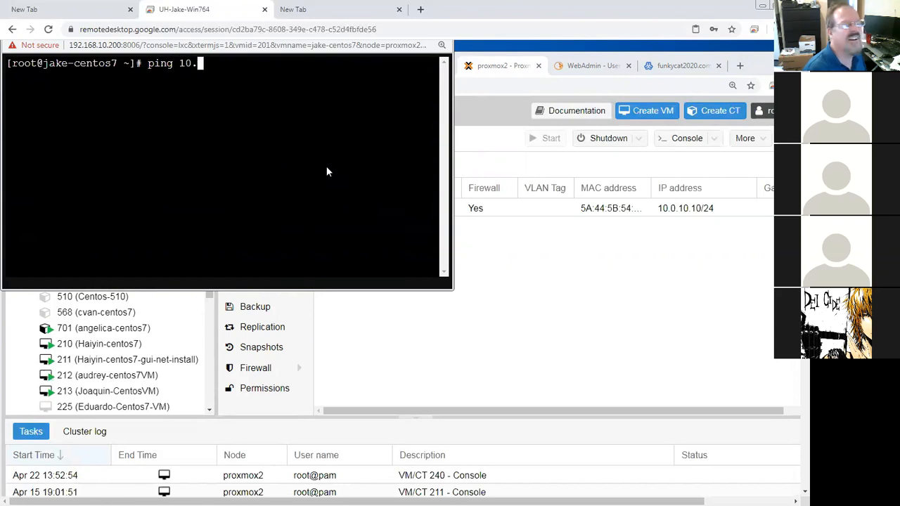
type("0.0")
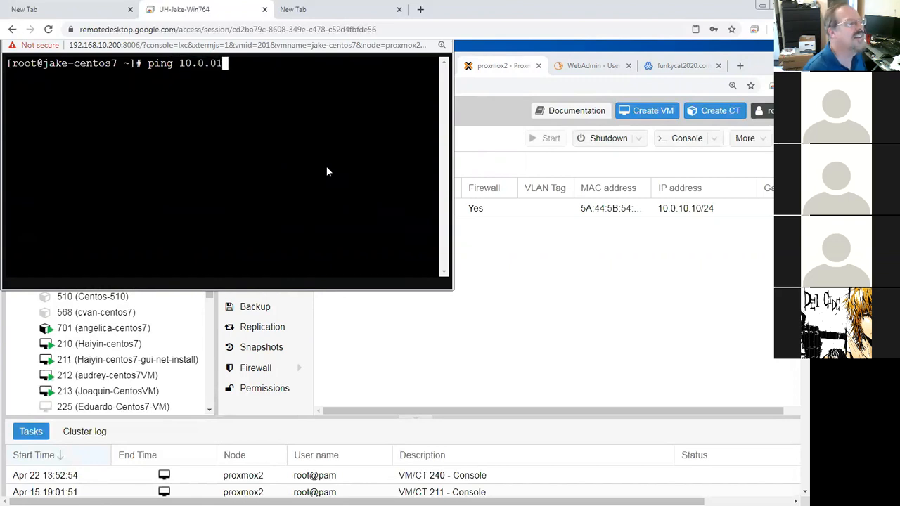
key("BackSpace")
type("10.1")
key("Return")
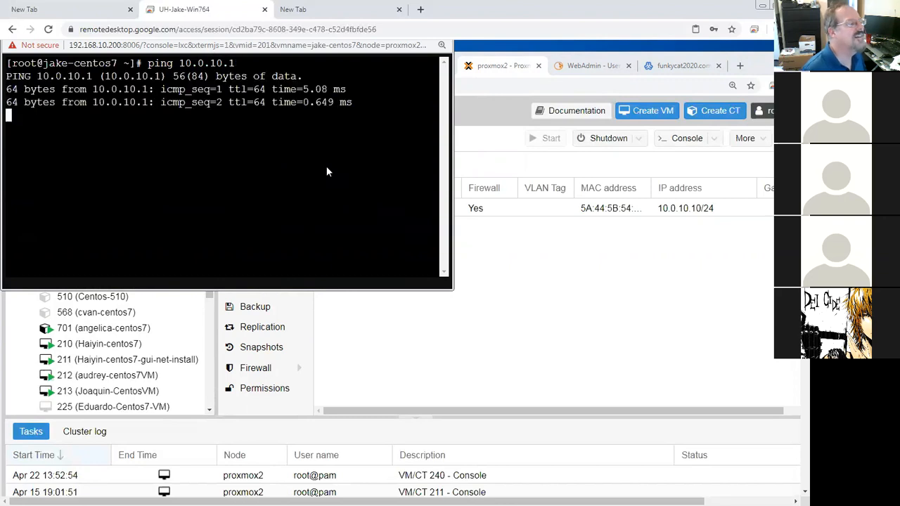
key("ctrl+c")
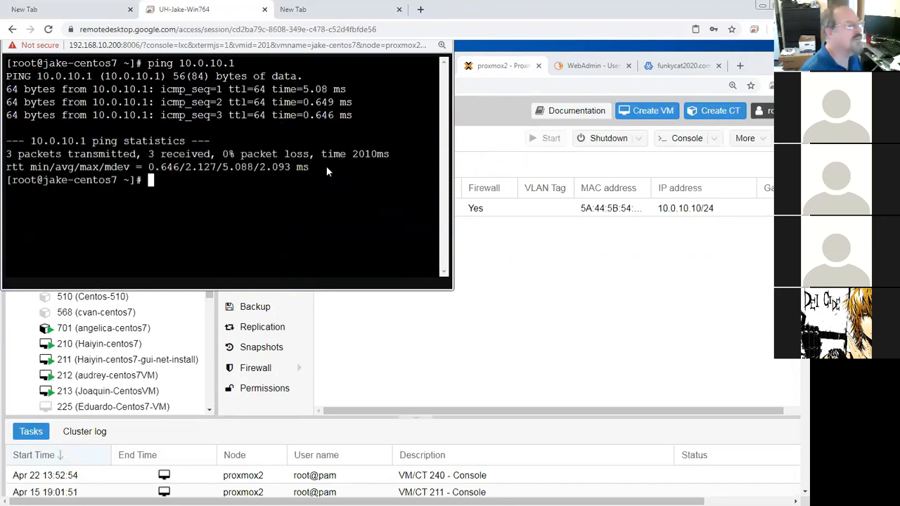
Step: Ping 8.8.8.8 from the container twice to test internet access
type("ping 8.8.8.")
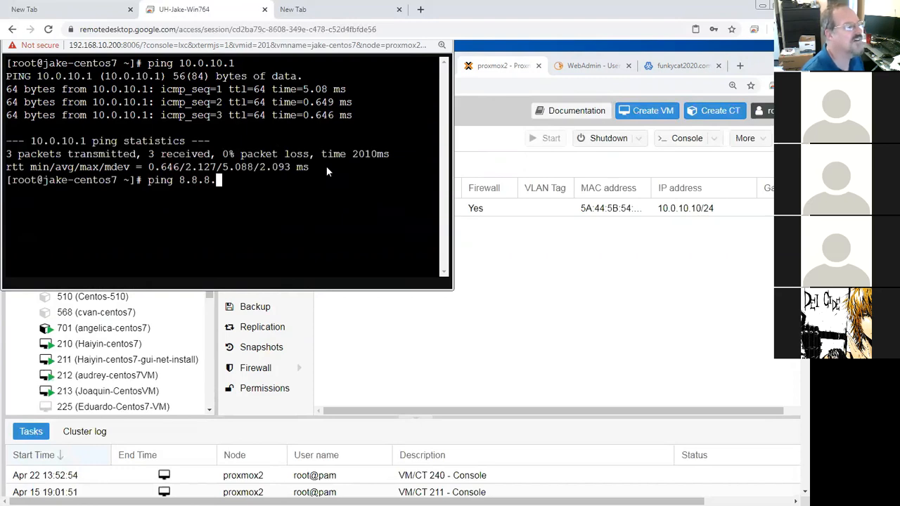
type("8")
key("Return")
key("Up")
key("Return")
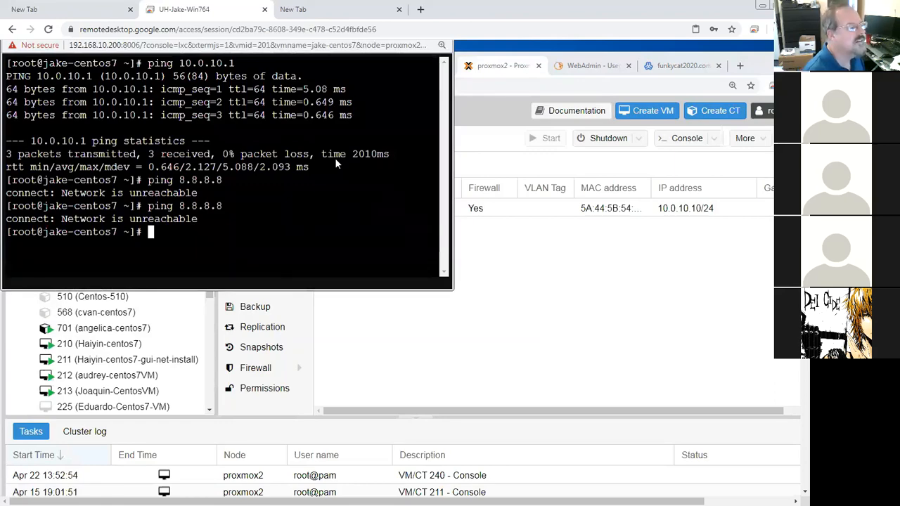
Step: Check the container's routing table with route -n and ip route
type("route -n")
key("Return")
type("ip rpuit")
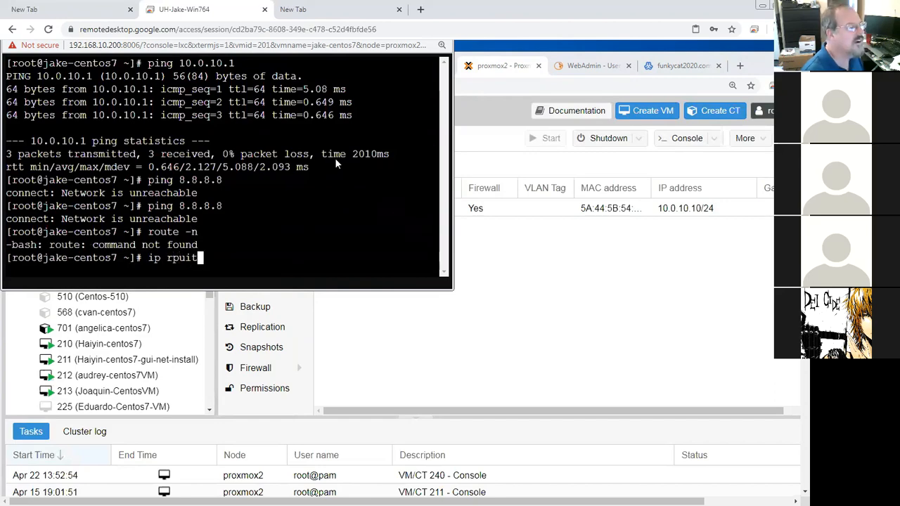
key("BackSpace")
key("BackSpace")
key("BackSpace")
key("BackSpace")
key("BackSpace")
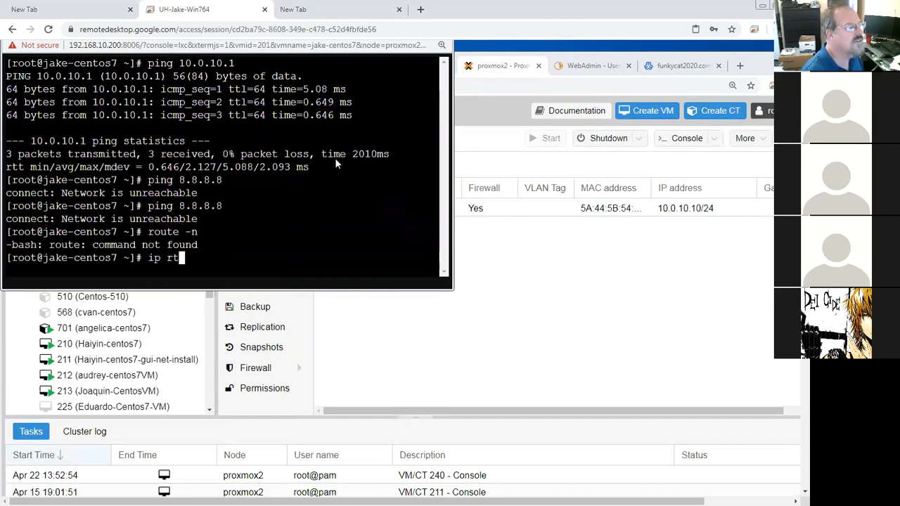
type("route")
key("Return")
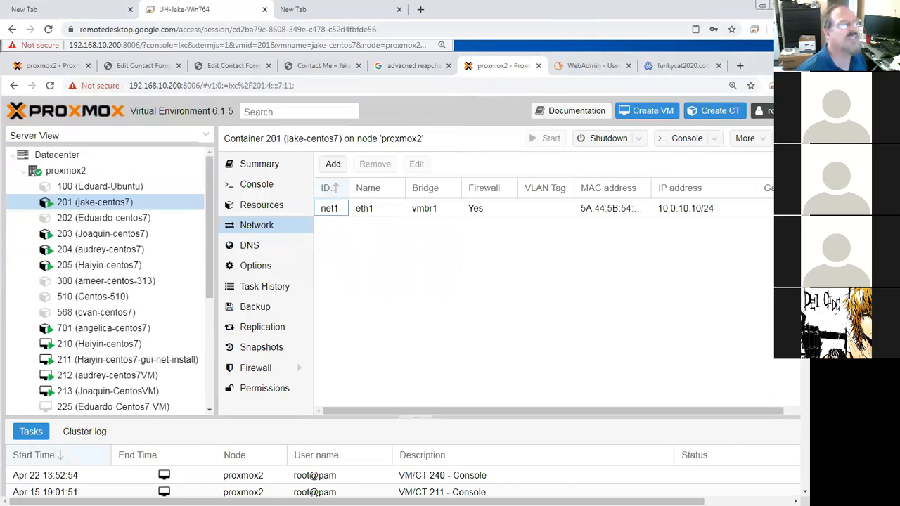
Step: In Sophos UTM WebAdmin, start a new NAT rule under Network Protection's NAT settings
scroll(436, 267, "up", 1)
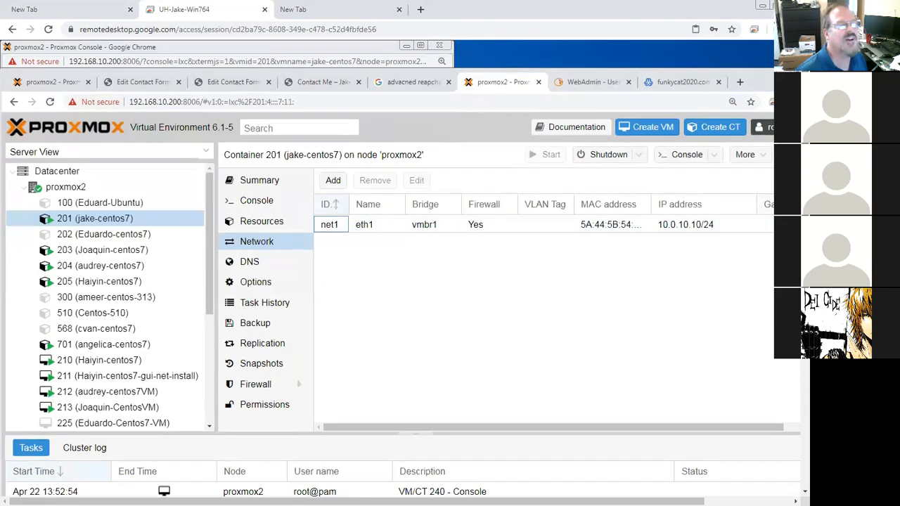
left_click(595, 83)
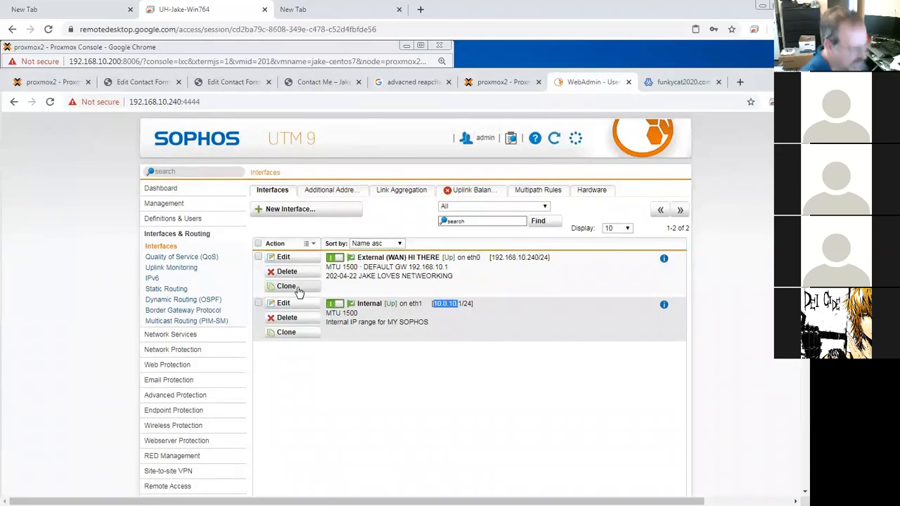
left_click(167, 350)
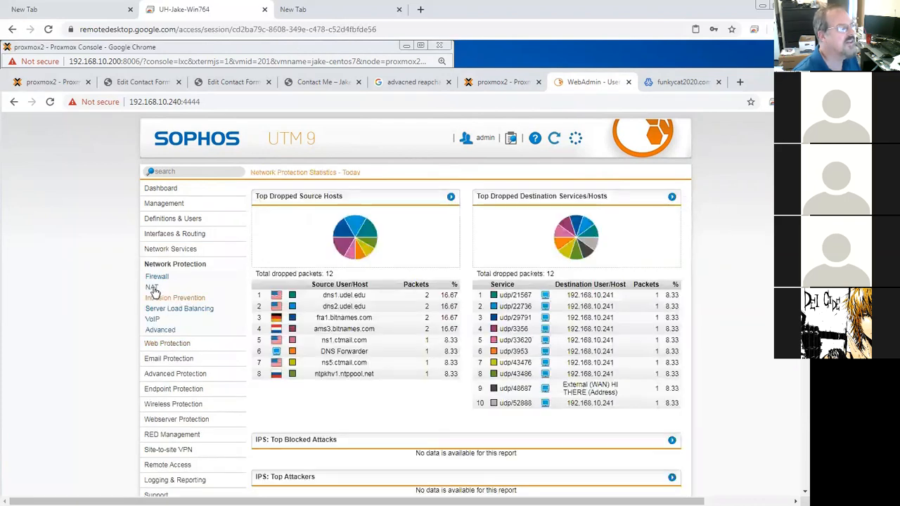
left_click(153, 288)
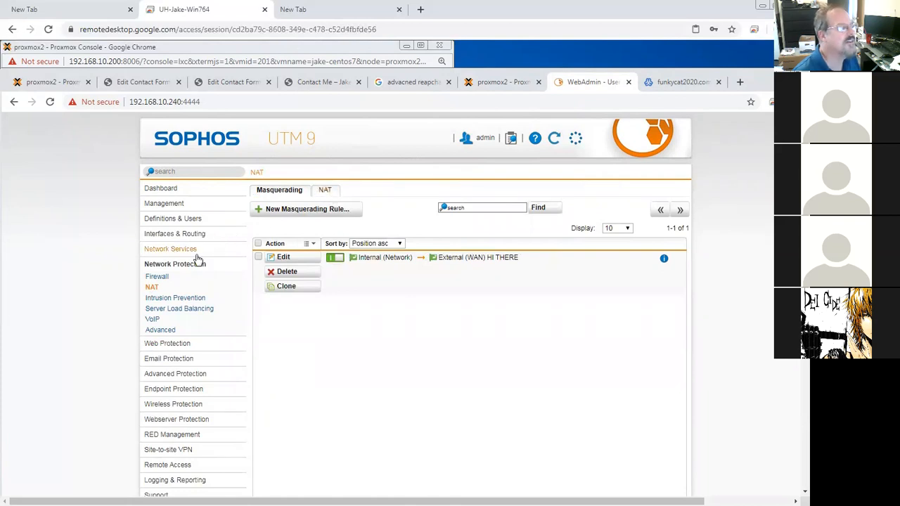
left_click(328, 191)
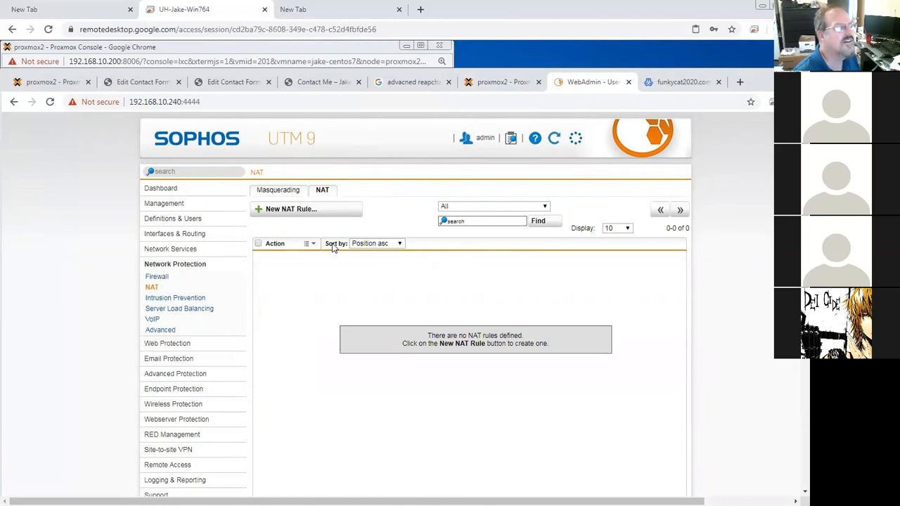
left_click(307, 210)
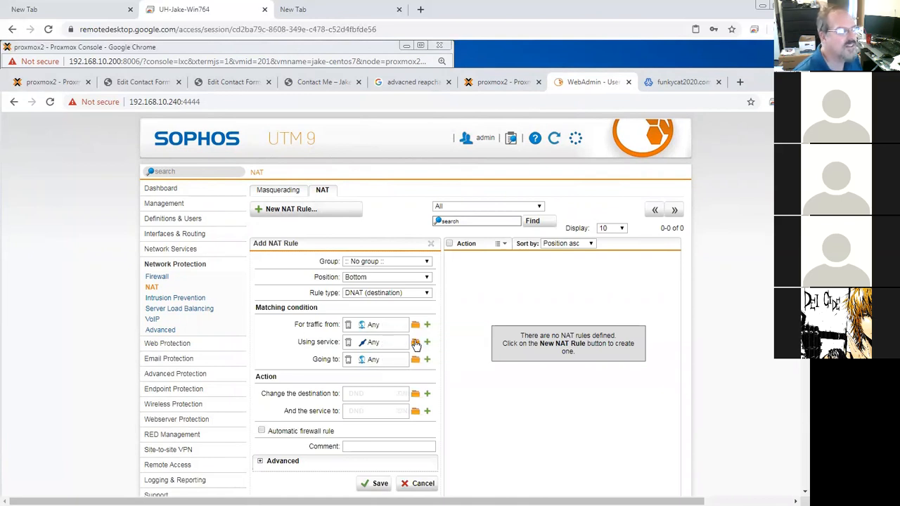
Step: Set the NAT rule's service to Web Surfing and review that service group's members
left_click(416, 343)
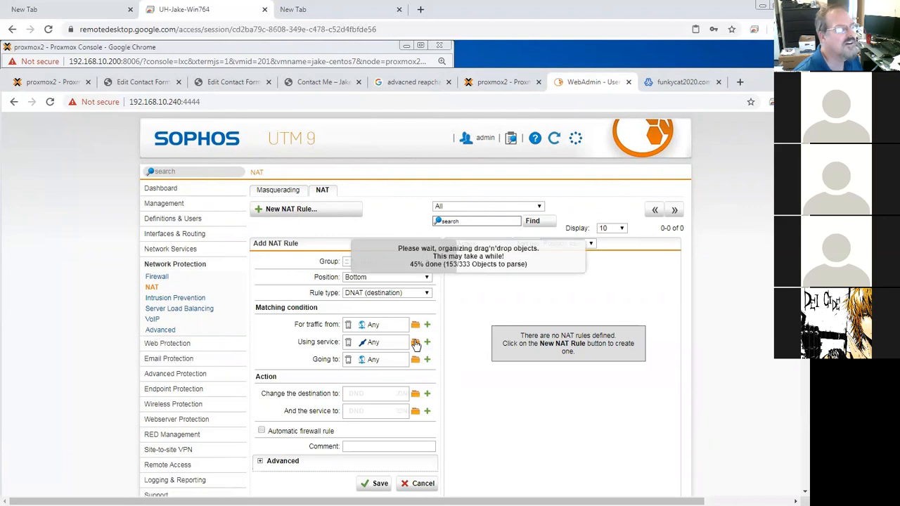
left_click_drag(240, 308, 241, 500)
scroll(185, 429, "down", 4)
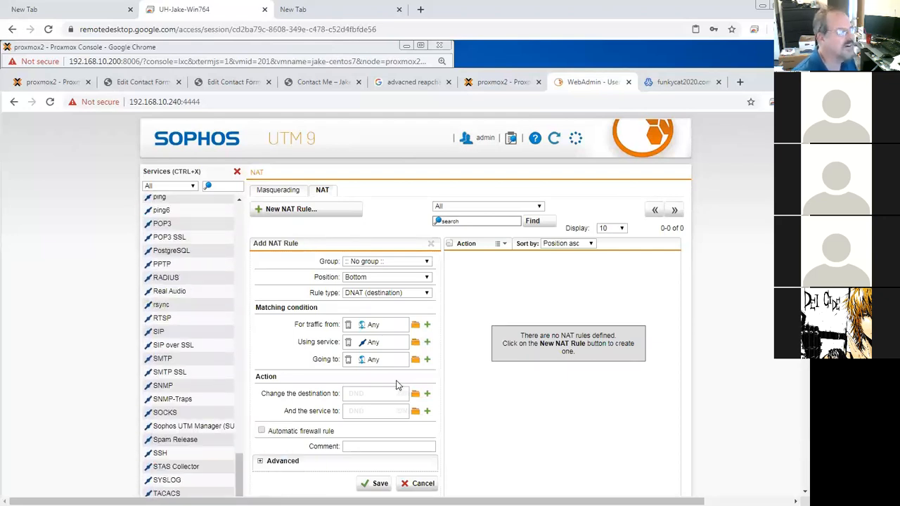
scroll(793, 375, "down", 3)
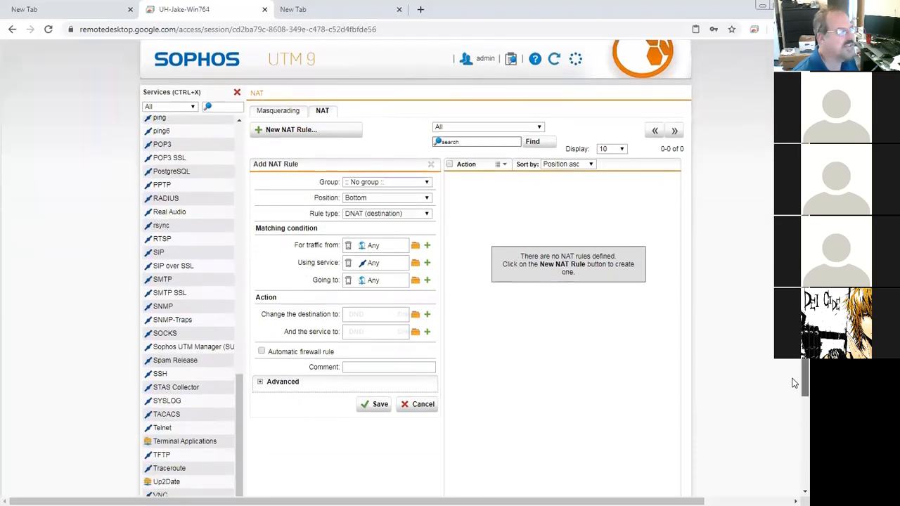
scroll(796, 370, "down", 3)
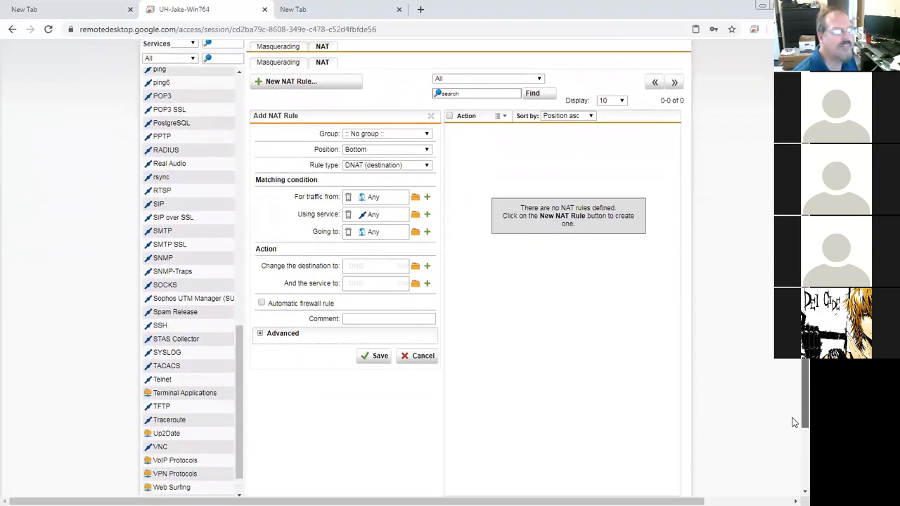
scroll(241, 381, "down", 1)
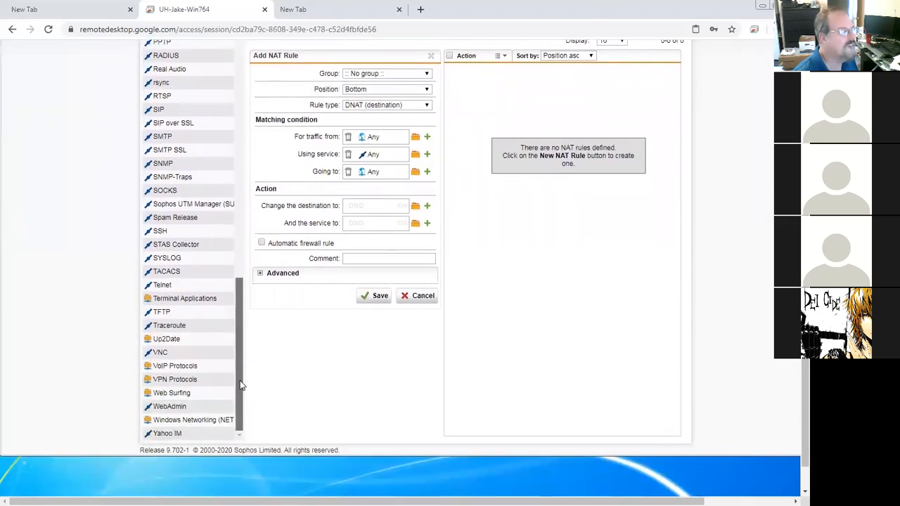
left_click_drag(167, 395, 378, 158)
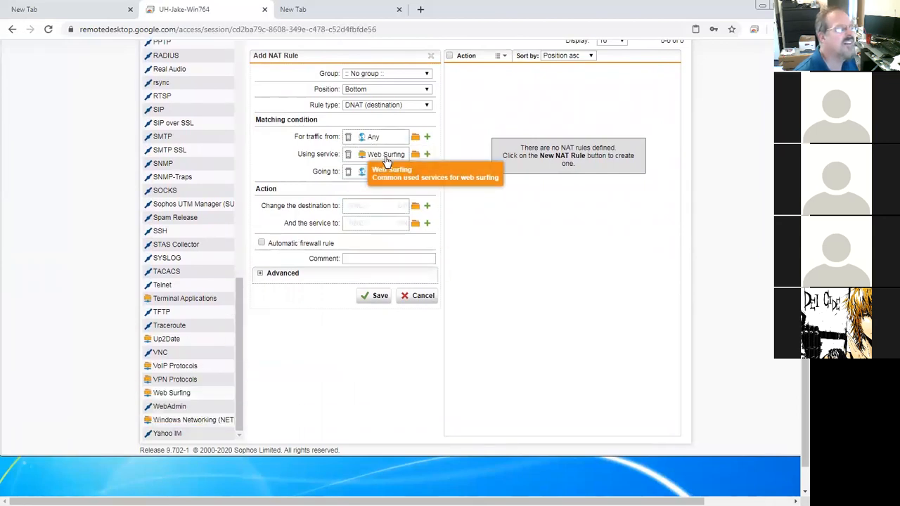
double_click(385, 159)
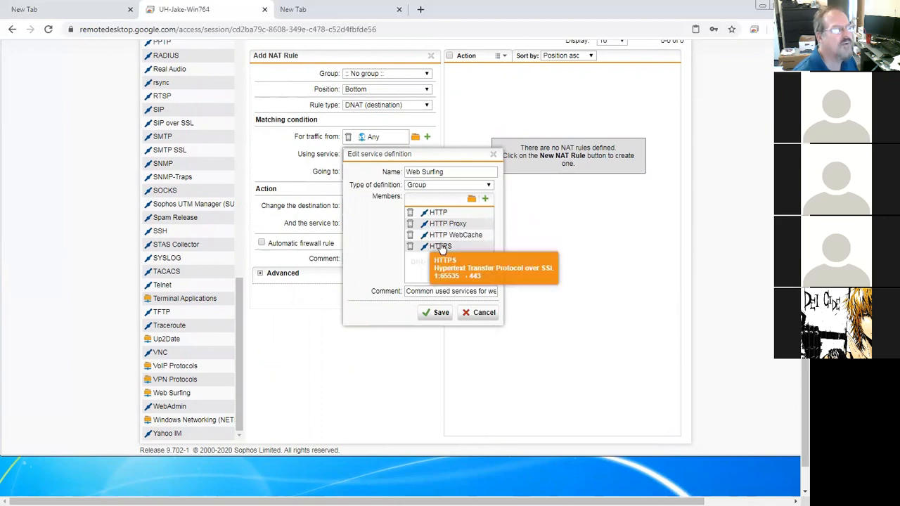
left_click(438, 313)
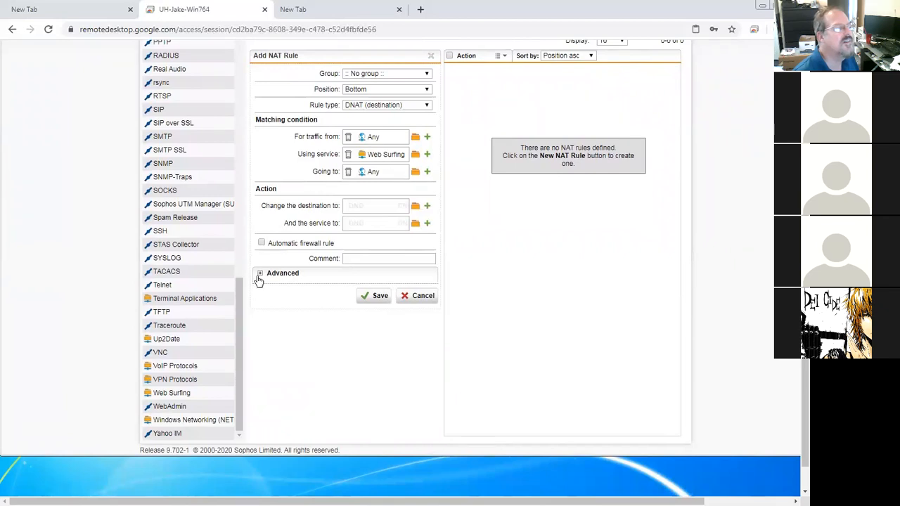
Step: Set the NAT rule's destination (Going to) to the External (WAN) HI THERE (Address) network object
left_click_drag(240, 295, 254, 67)
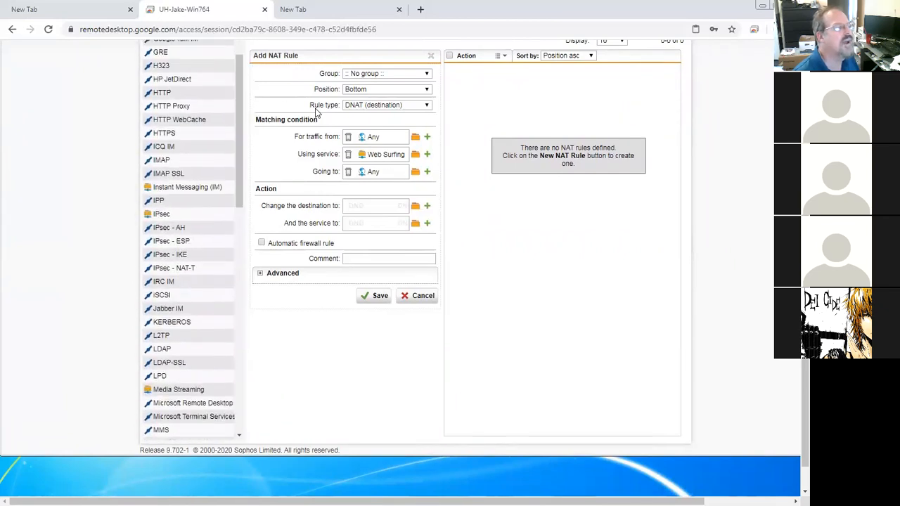
left_click(416, 174)
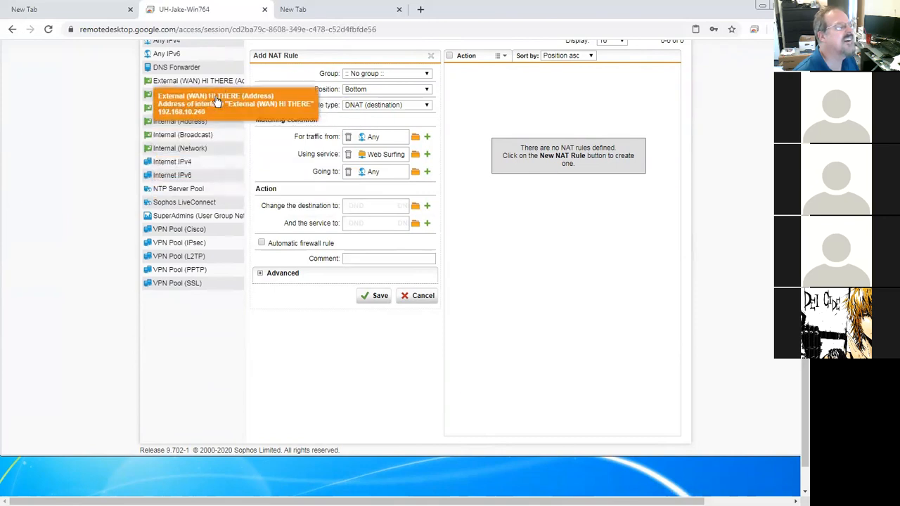
left_click_drag(233, 80, 385, 172)
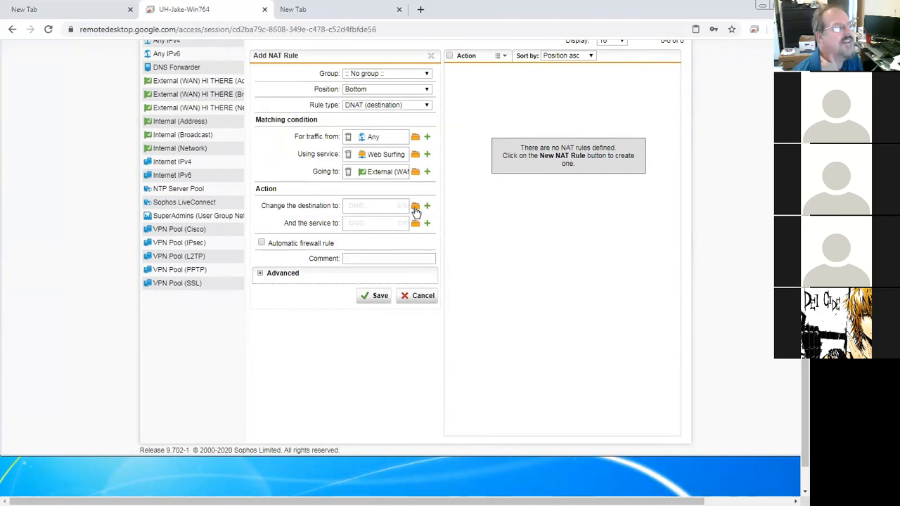
Step: Create a new host definition for the CentOS 7 container at 10.0.10.10 with a dated comment, and use it as the translated destination
left_click(415, 208)
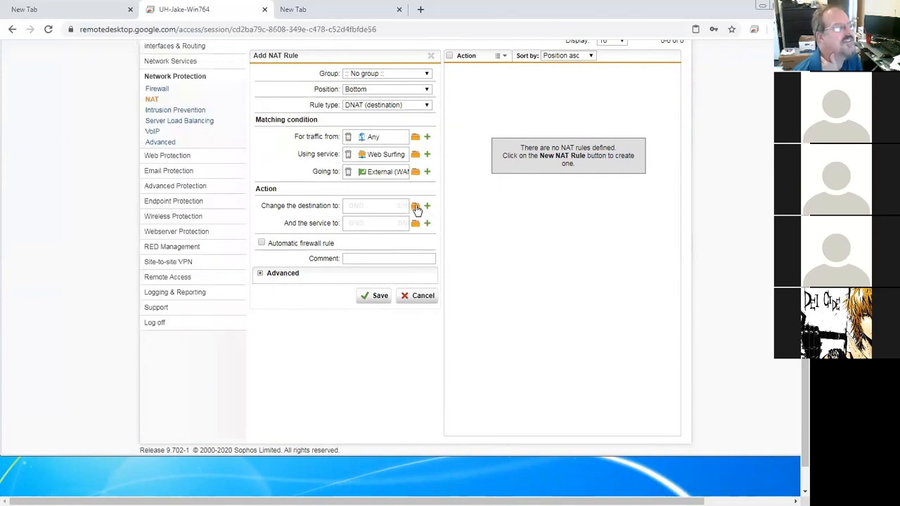
left_click(415, 208)
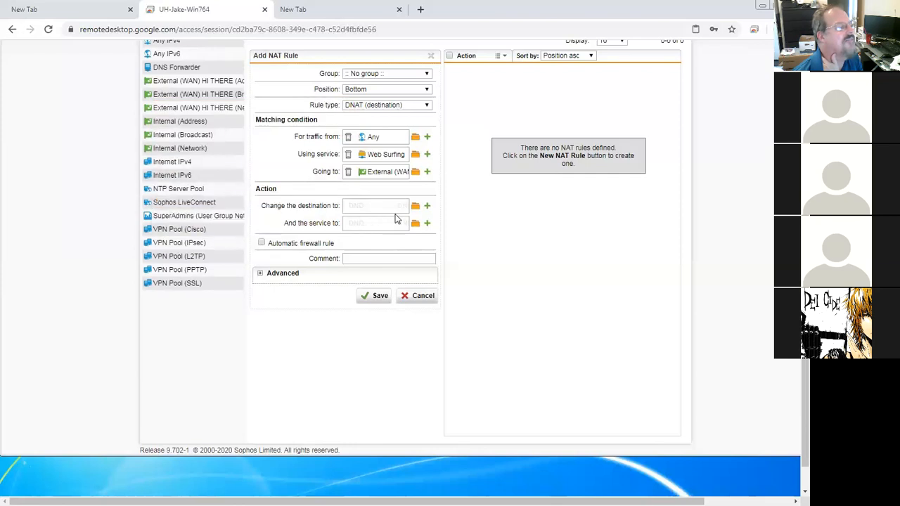
left_click(427, 208)
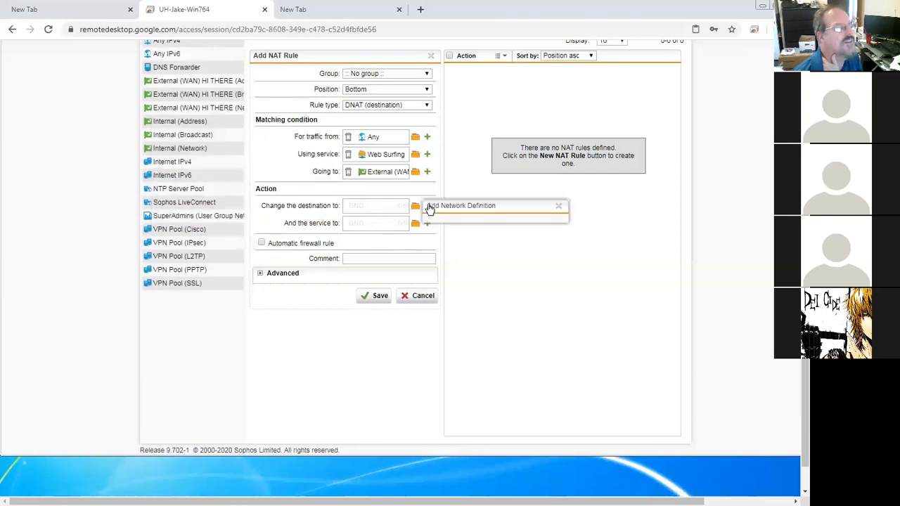
left_click(503, 223)
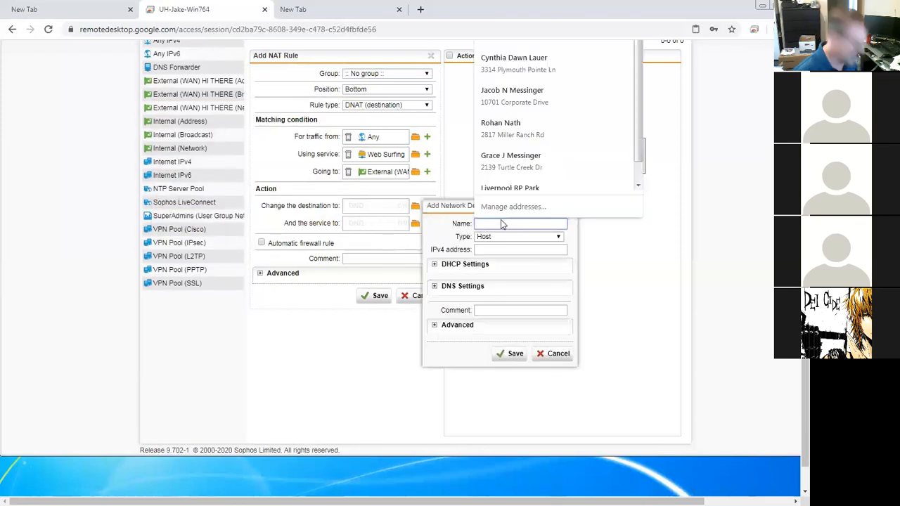
type("Jake Centos 7")
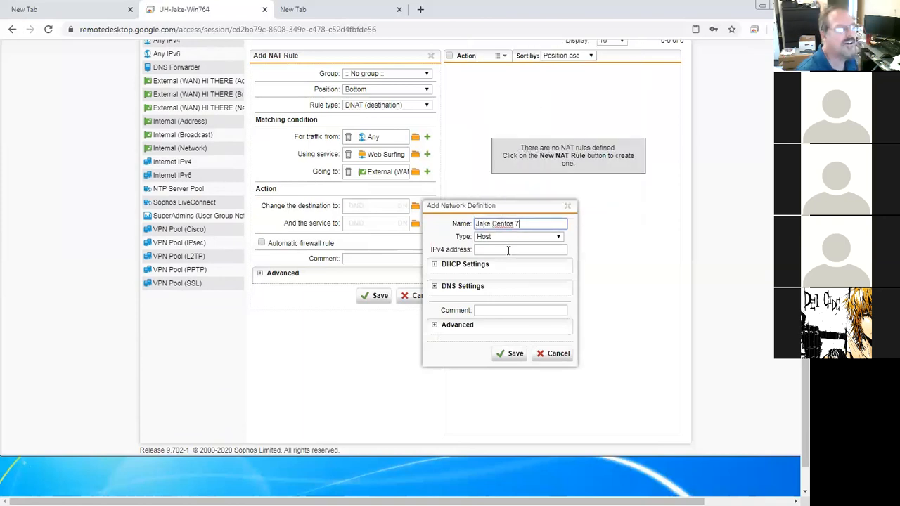
left_click(508, 250)
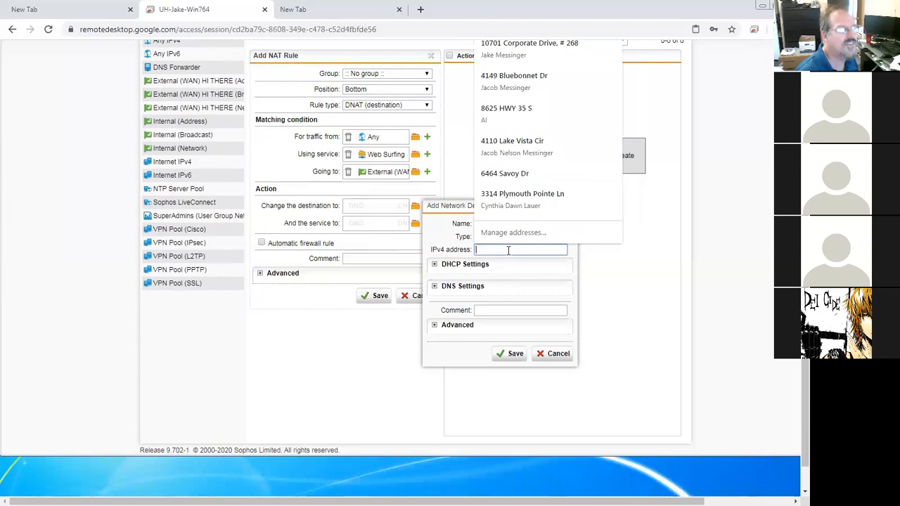
type("10.0.10.10")
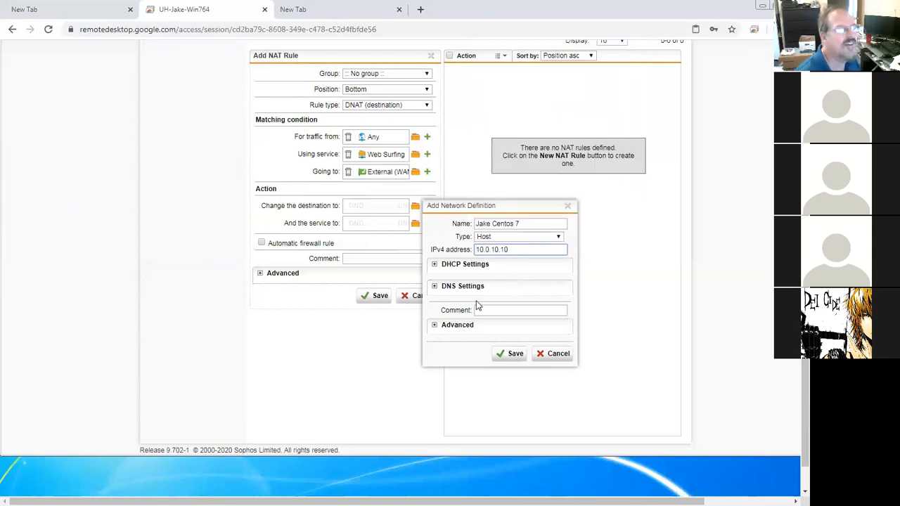
left_click(500, 312)
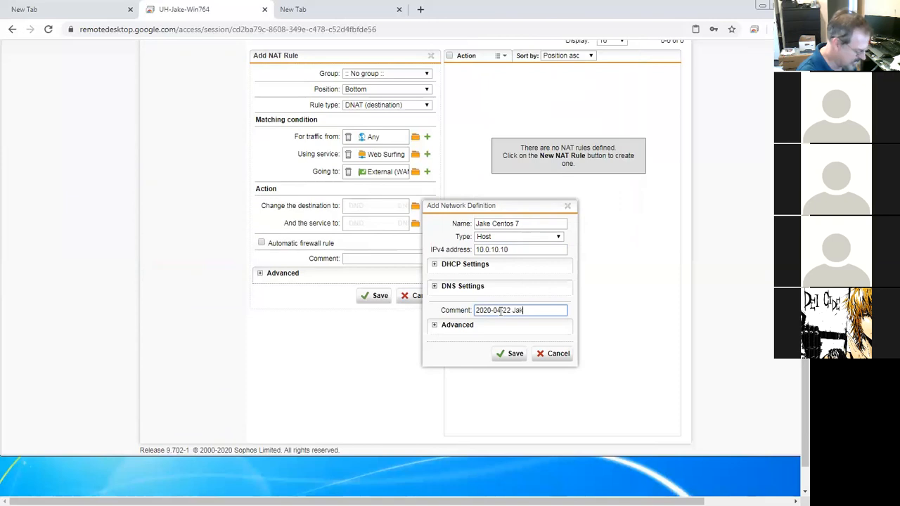
left_click(515, 353)
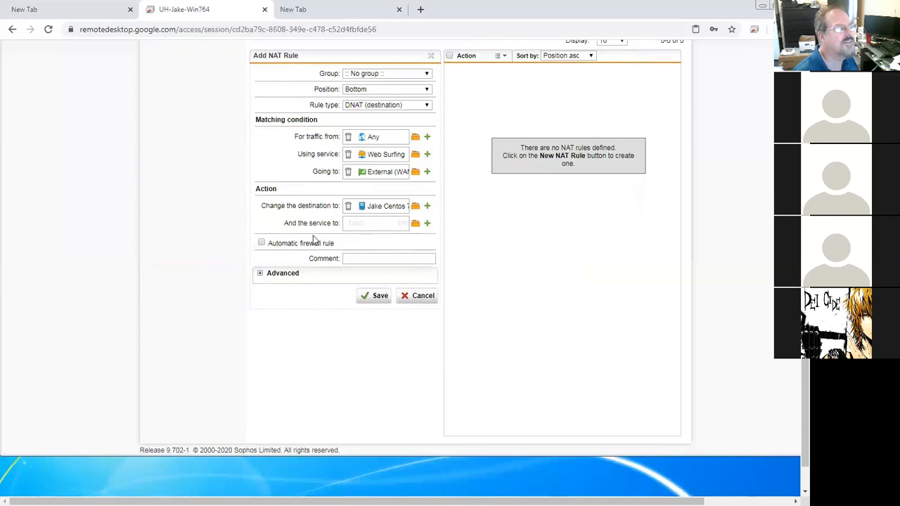
Step: Turn on the automatic firewall rule, save the DNAT rule, and enable it
left_click(262, 242)
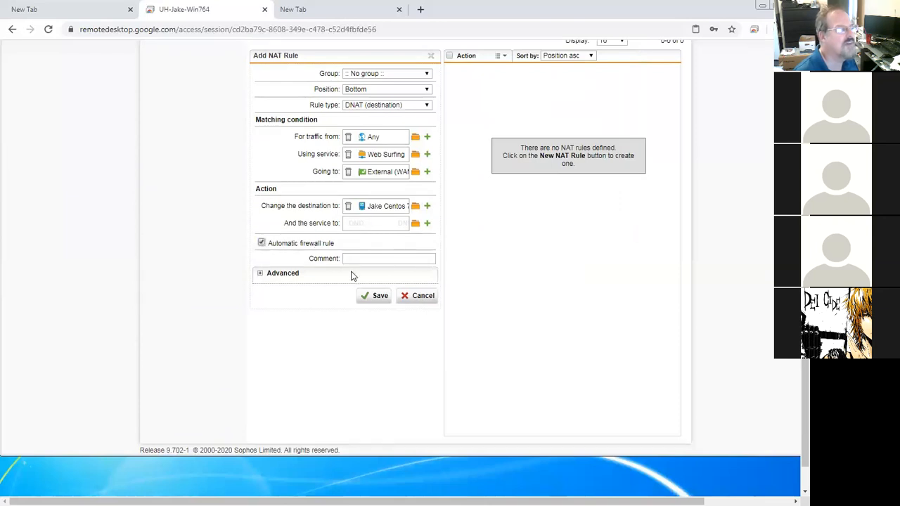
left_click(379, 296)
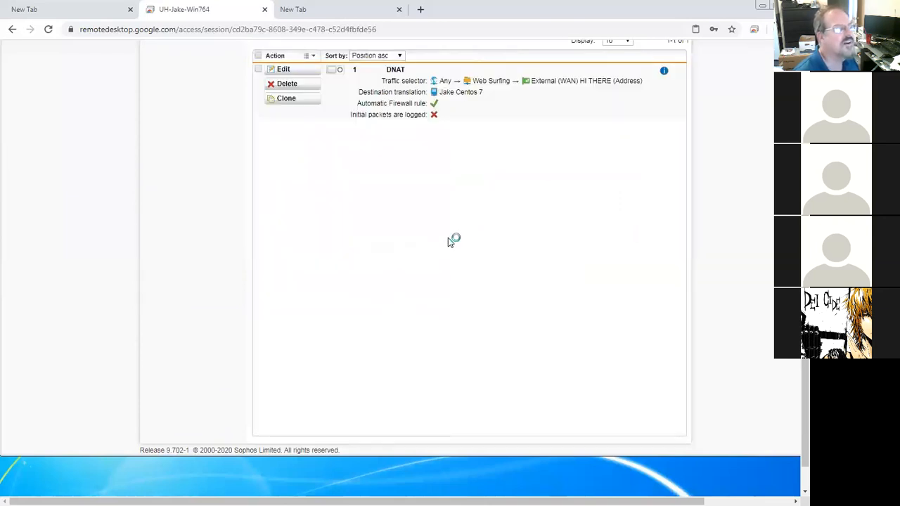
left_click(341, 74)
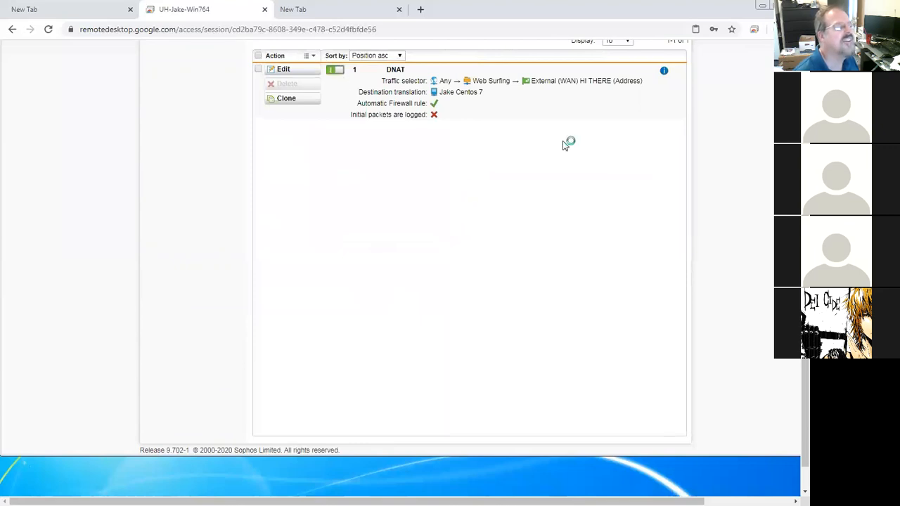
Step: Clone the DNAT rule with a new TCP service Webmini on destination port 10000, then save and enable it
scroll(805, 407, "up", 1)
scroll(421, 145, "up", 1)
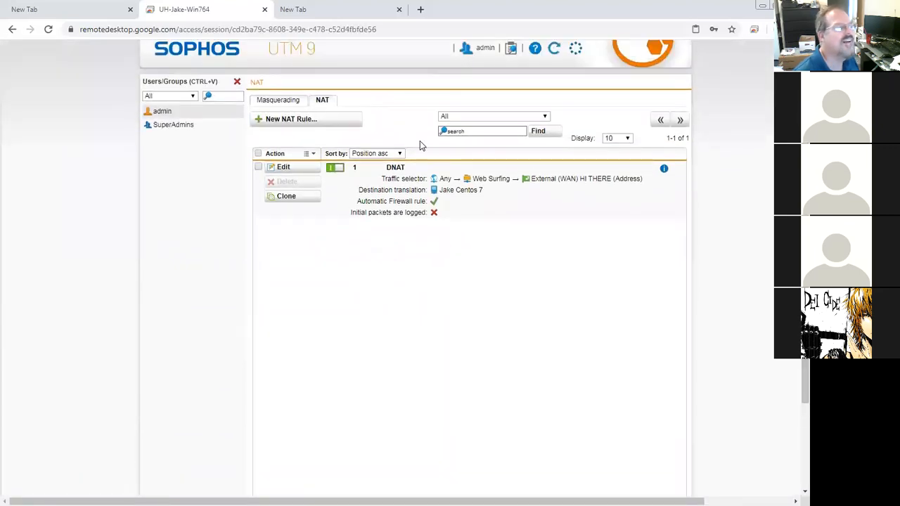
left_click(305, 195)
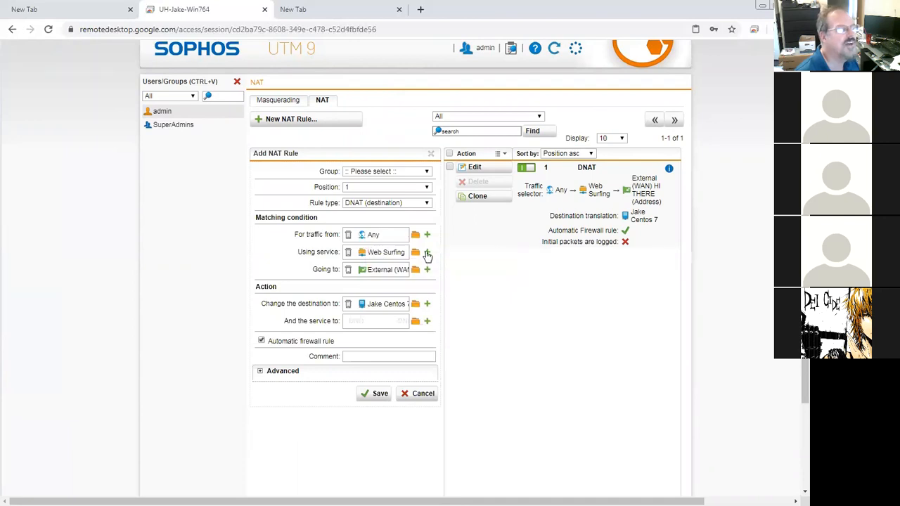
left_click(428, 253)
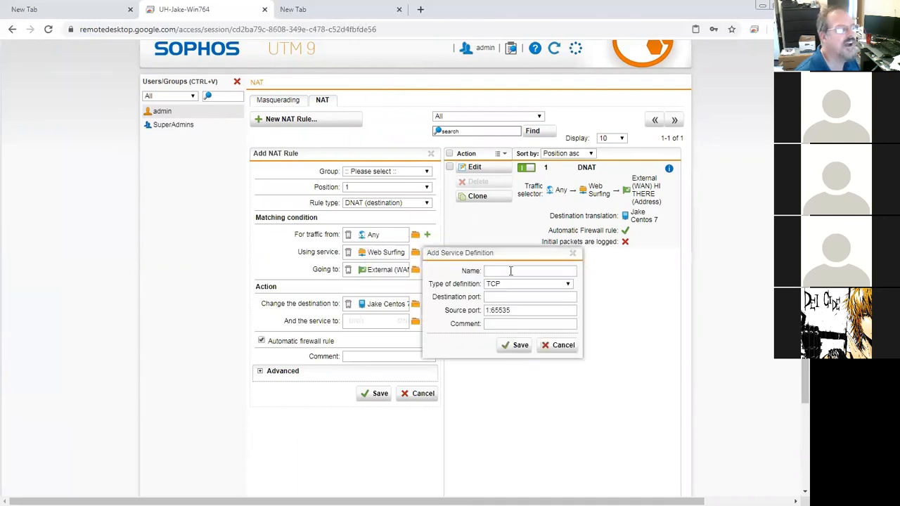
left_click(510, 271)
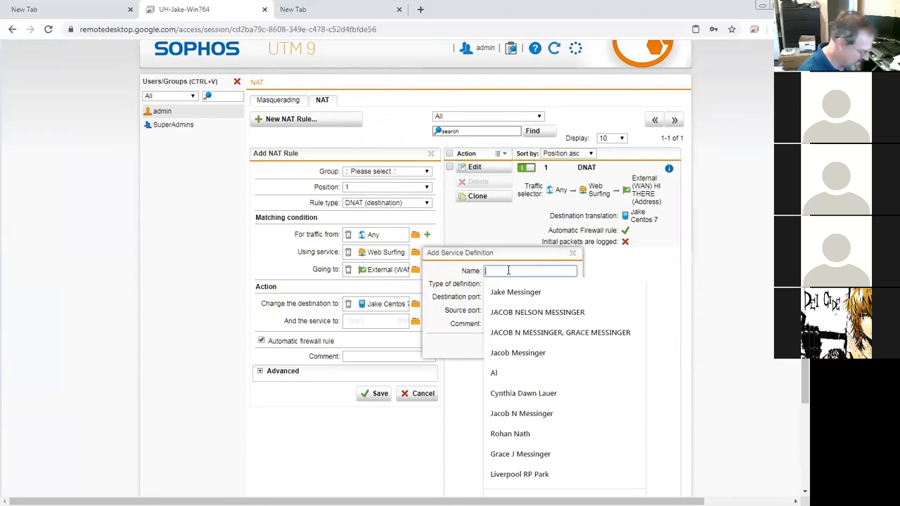
type("W")
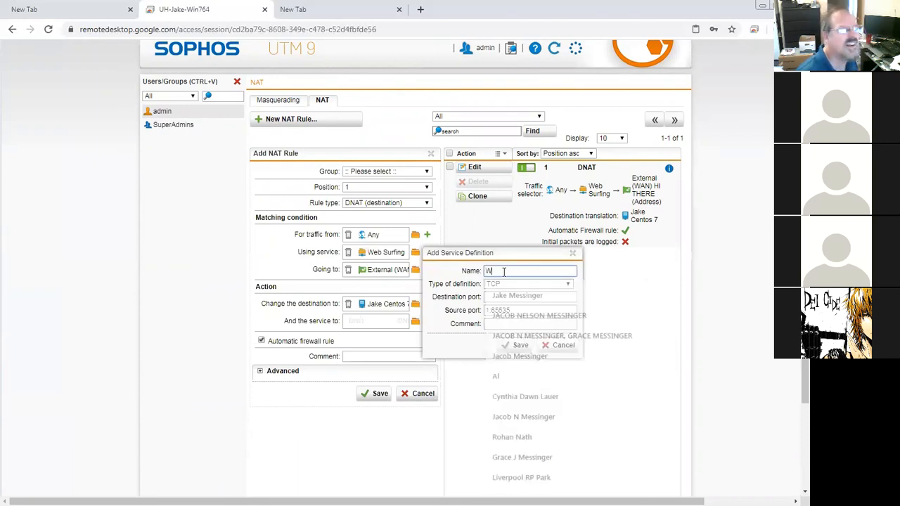
type("ebmini")
left_click(507, 295)
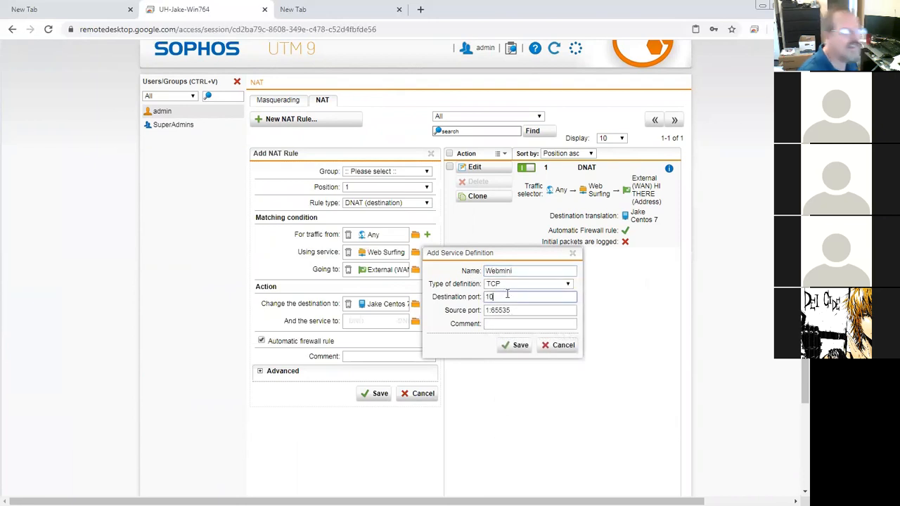
left_click(518, 345)
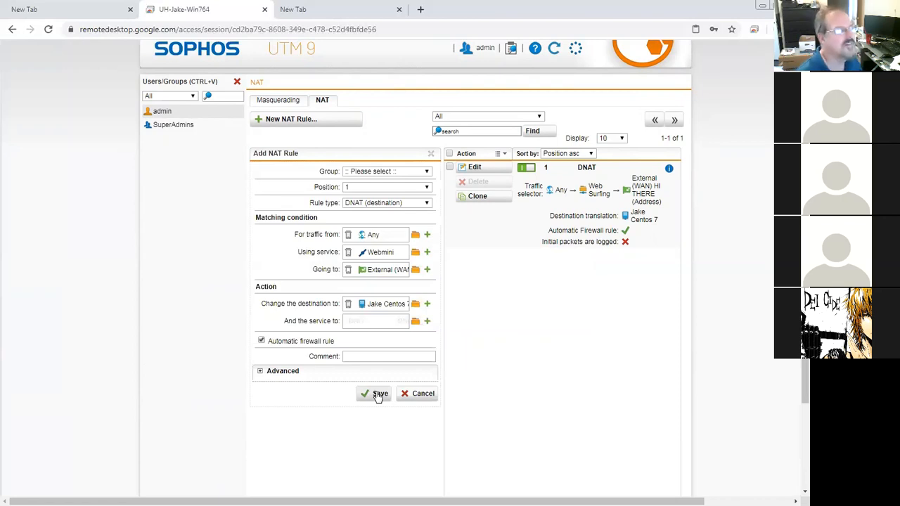
left_click(378, 395)
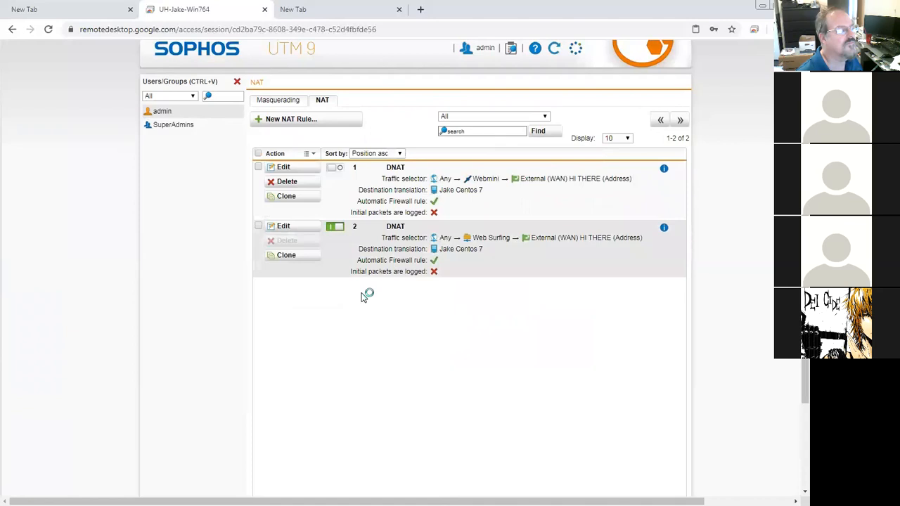
left_click(339, 169)
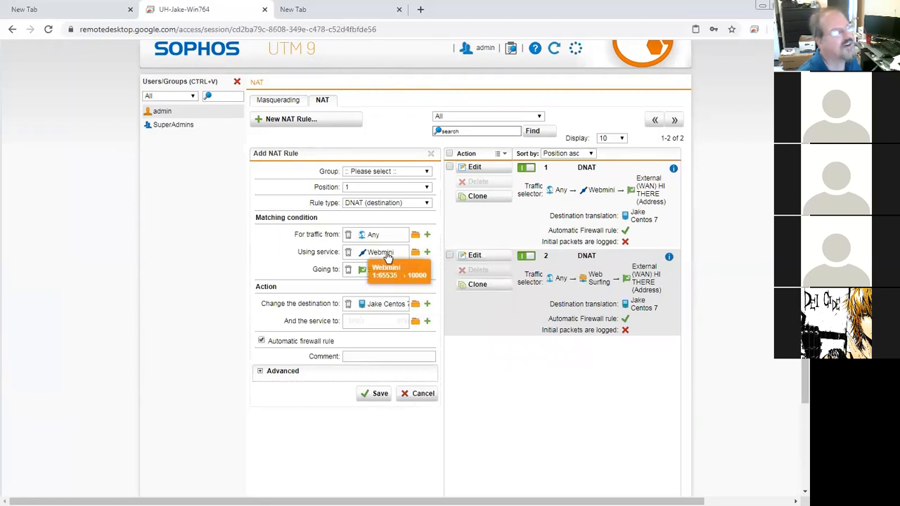
Step: Clone the rule again with a new TCP service Usermin on destination port 20000, then save and enable it
left_click(427, 252)
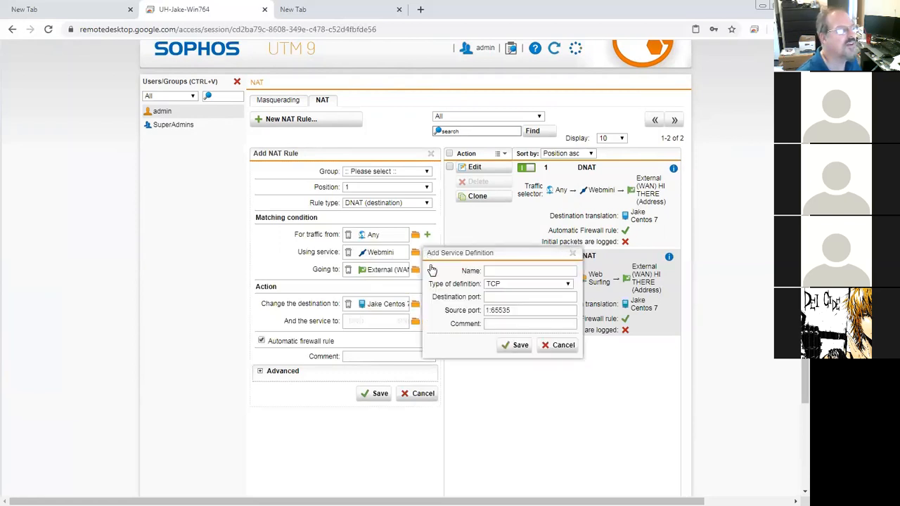
left_click(508, 270)
type("Usermin")
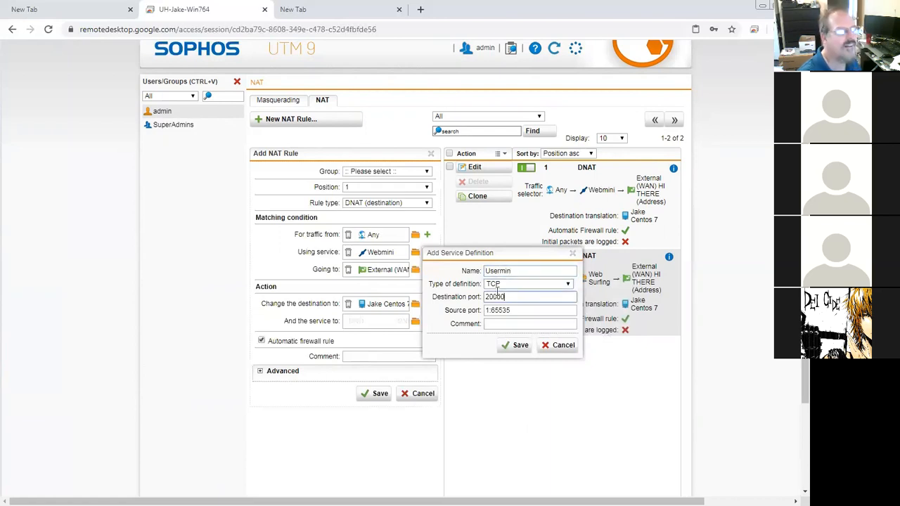
left_click(519, 345)
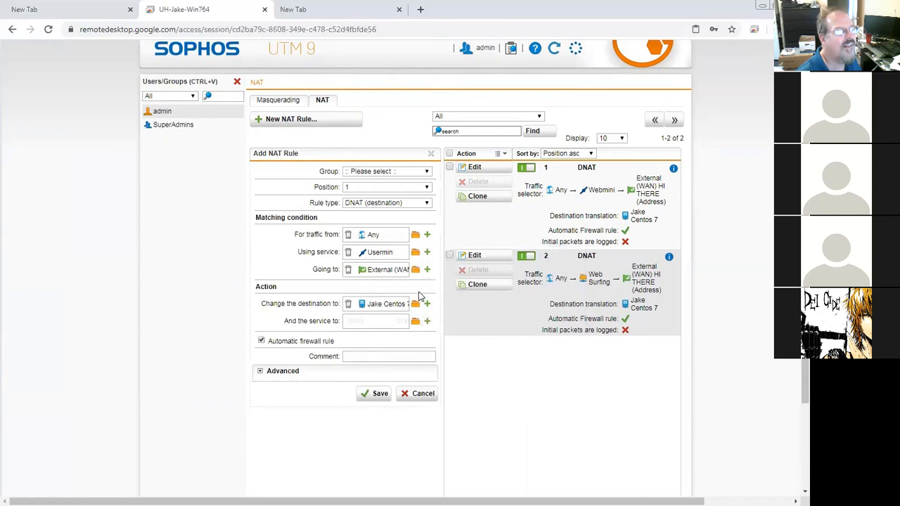
left_click(385, 395)
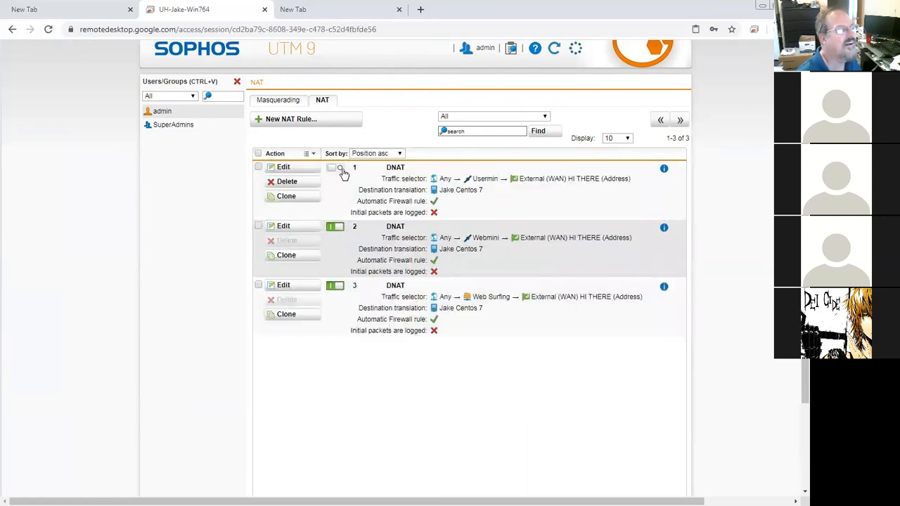
left_click(336, 168)
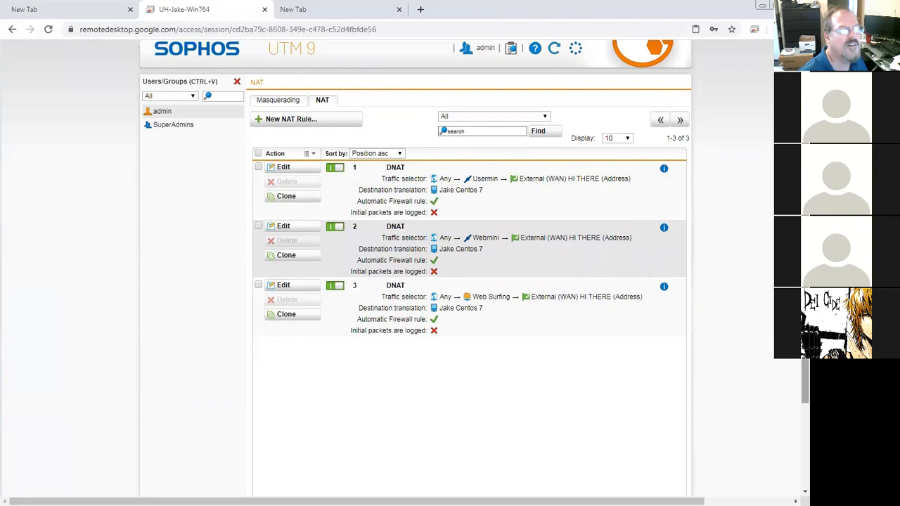
Step: Edit the hosts file so funkycat2020.com points to 192.168.10.240
scroll(405, 268, "down", 3)
scroll(405, 268, "up", 3)
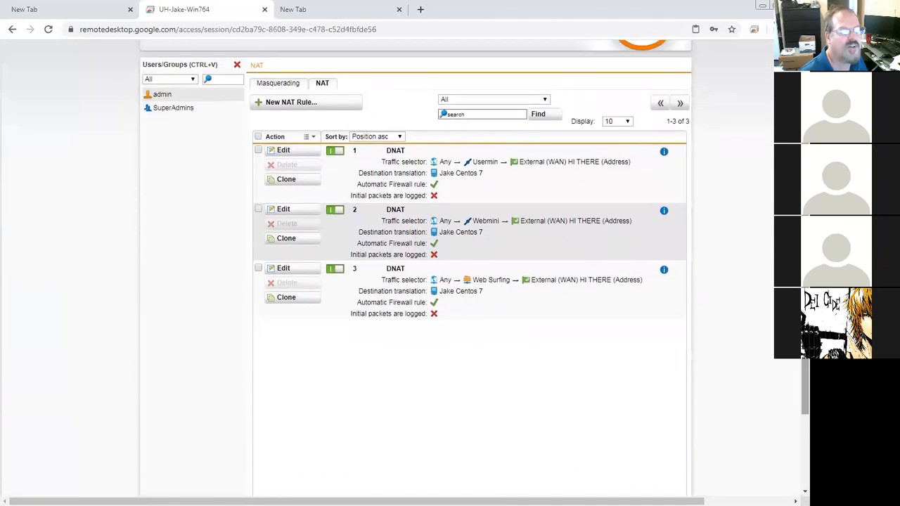
scroll(533, 364, "down", 3)
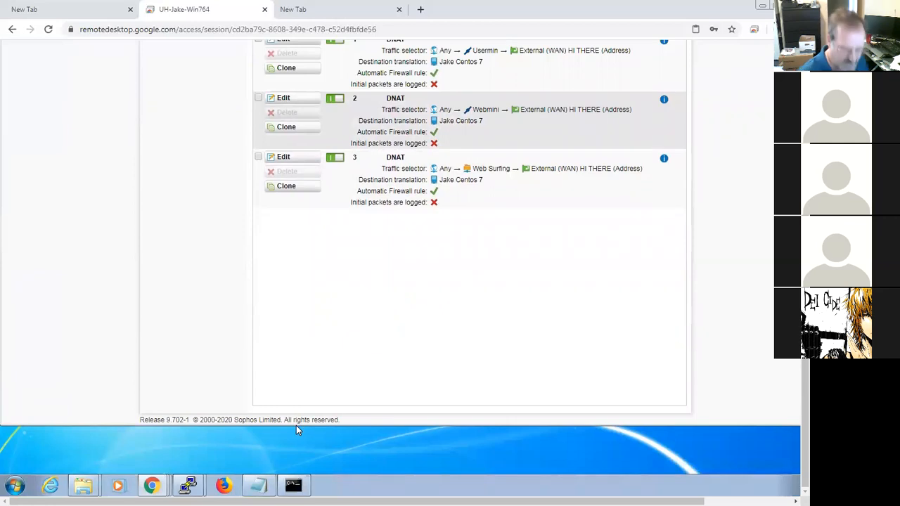
left_click(259, 485)
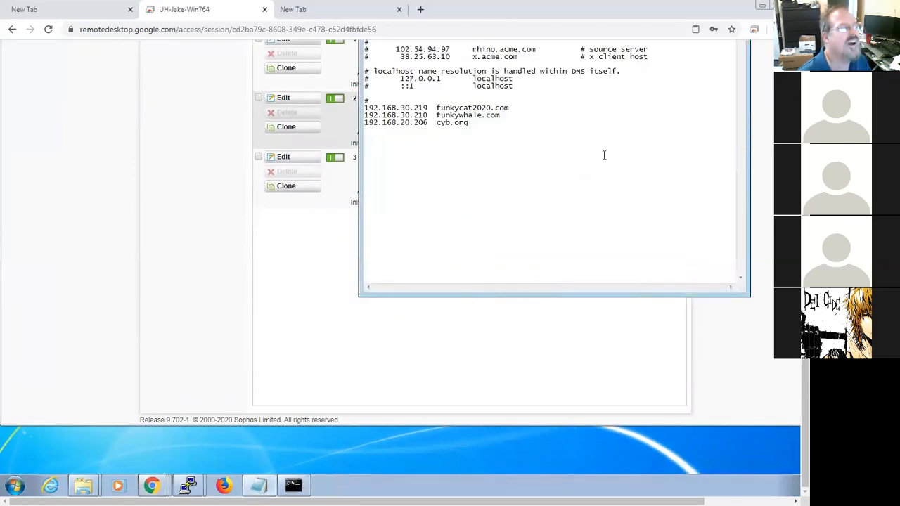
scroll(717, 190, "up", 3)
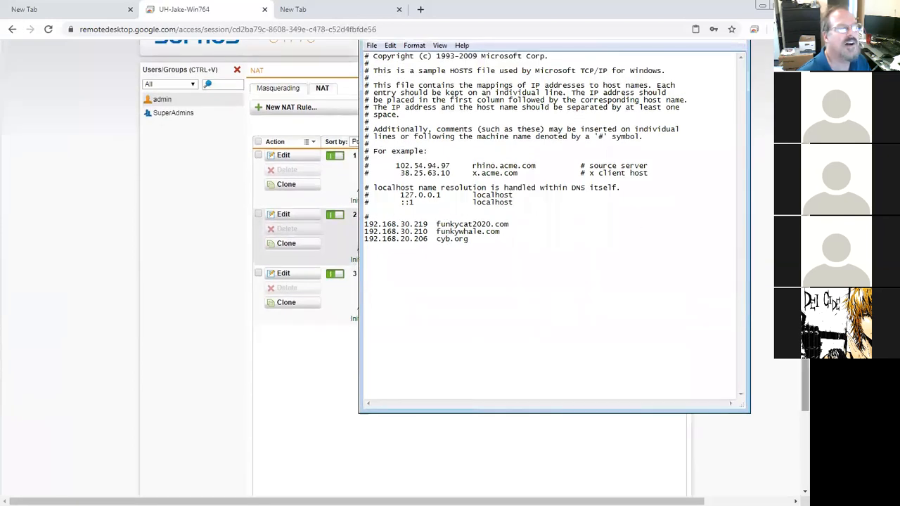
scroll(757, 243, "up", 1)
scroll(383, 161, "up", 1)
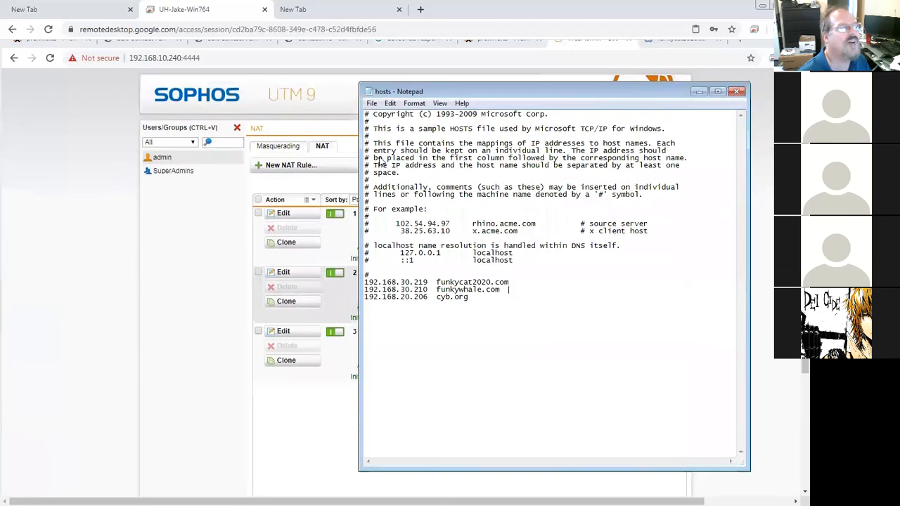
left_click(432, 282)
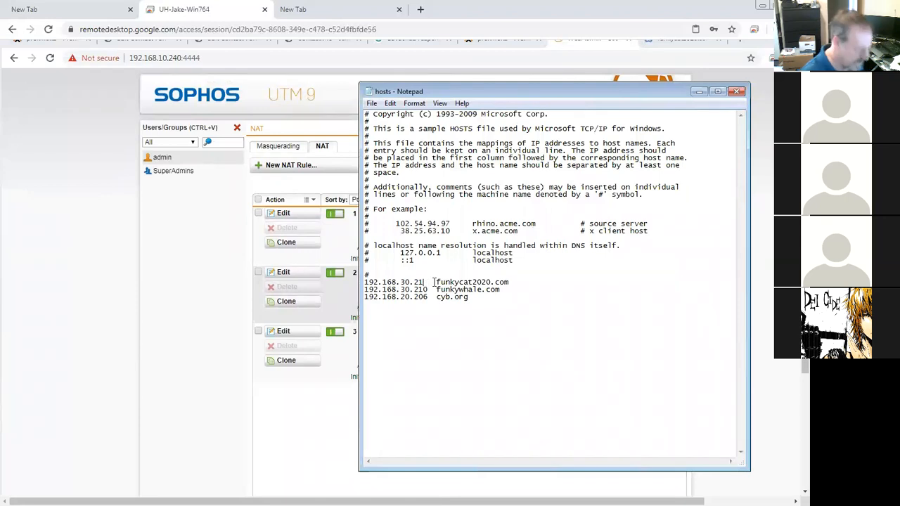
key("BackSpace")
key("BackSpace")
key("BackSpace")
key("BackSpace")
key("BackSpace")
key("BackSpace")
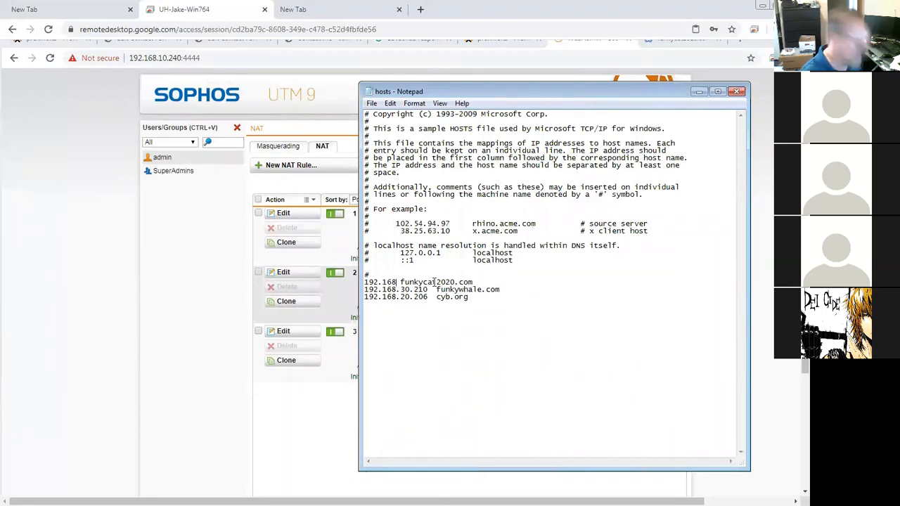
type(".")
key("Tab")
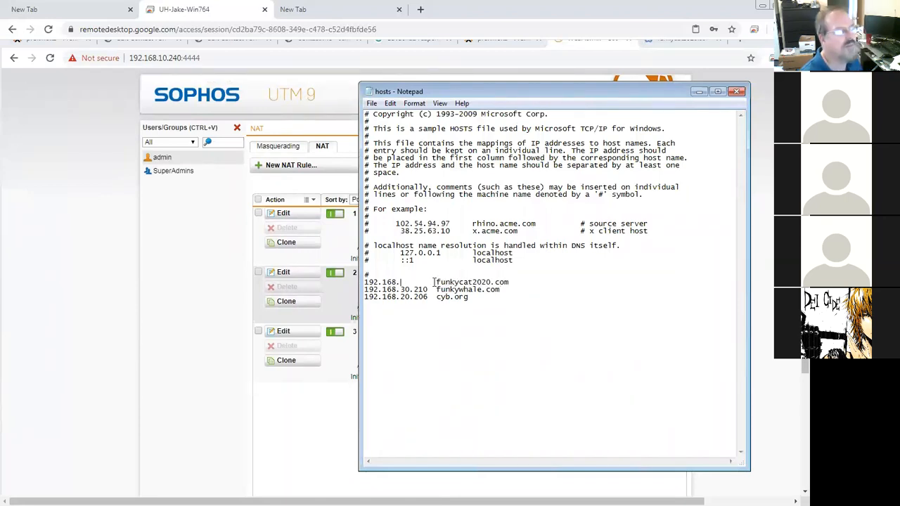
type("10.240")
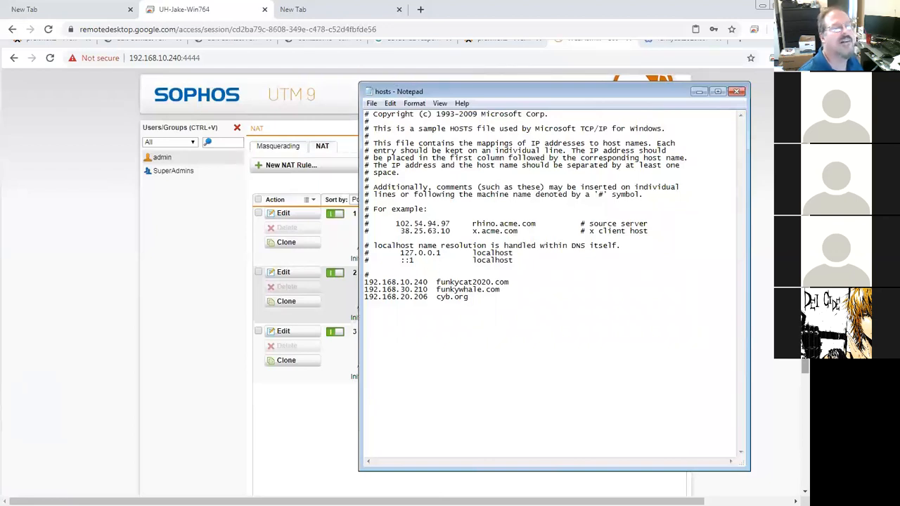
Step: Save the edited hosts file
left_click_drag(805, 281, 804, 250)
left_click(601, 86)
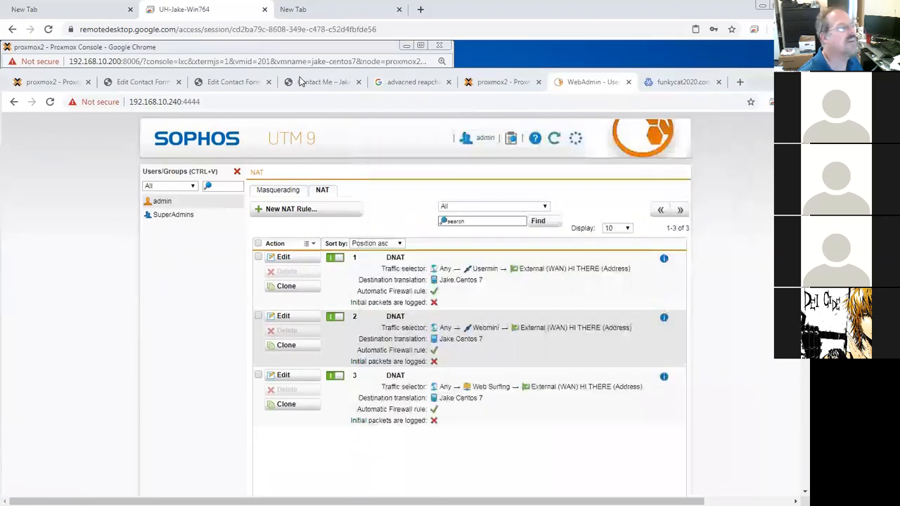
left_click_drag(182, 101, 130, 101)
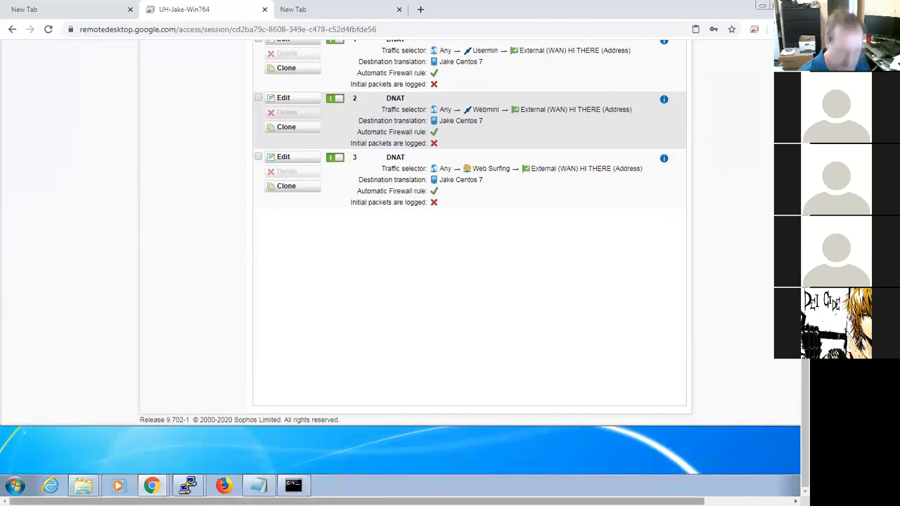
left_click(261, 483)
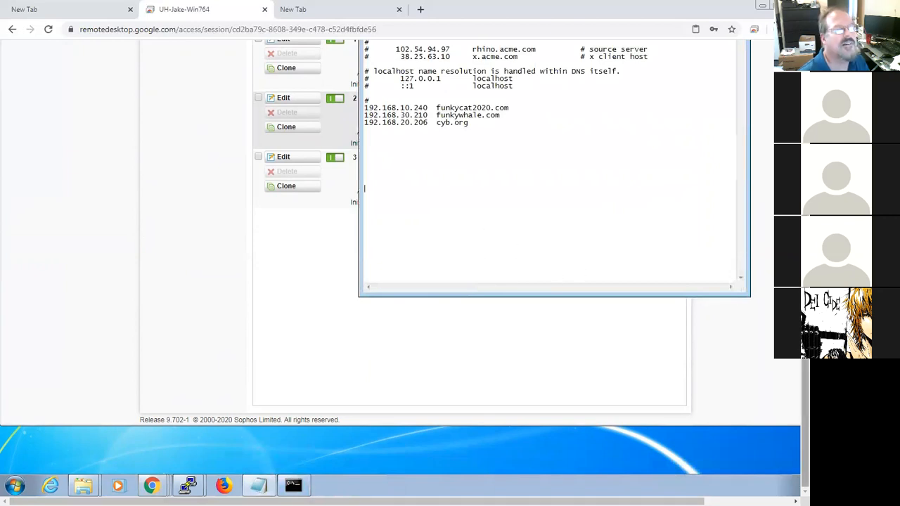
scroll(384, 120, "up", 3)
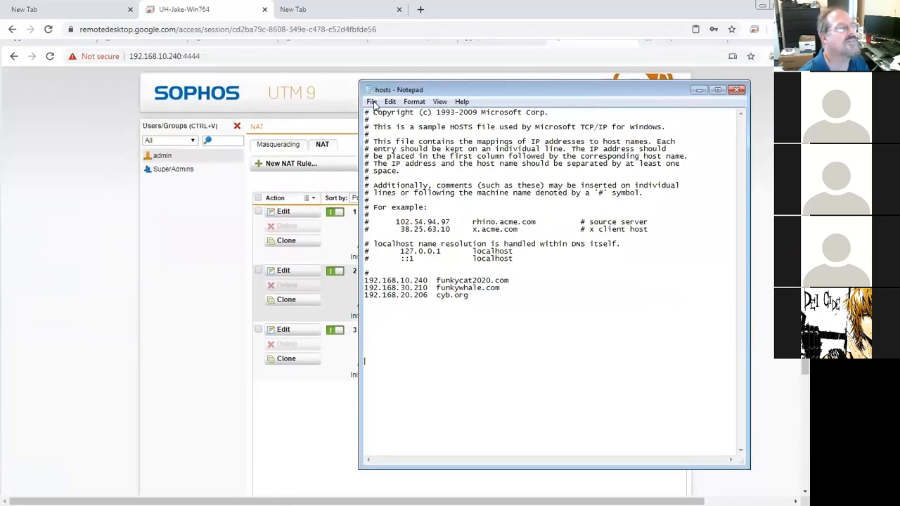
left_click(374, 102)
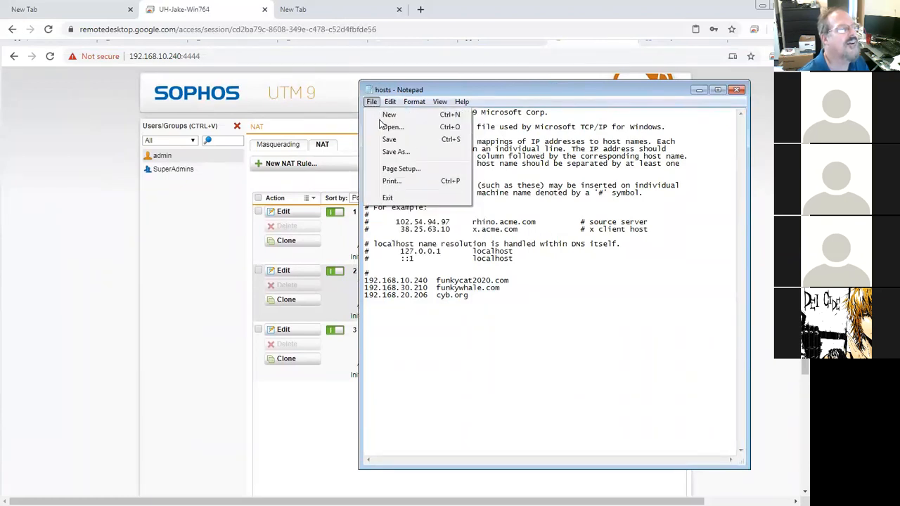
left_click(387, 140)
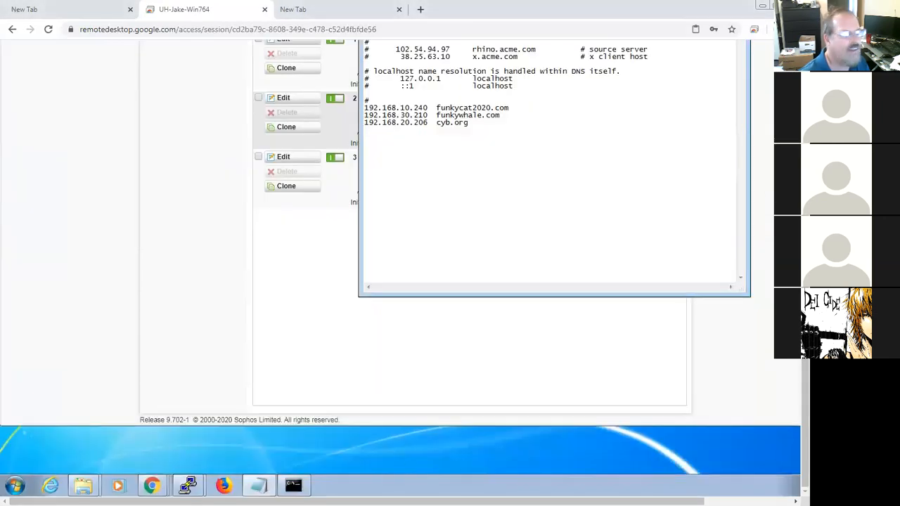
Step: Ping funkycat2020.com from the command prompt
left_click(295, 484)
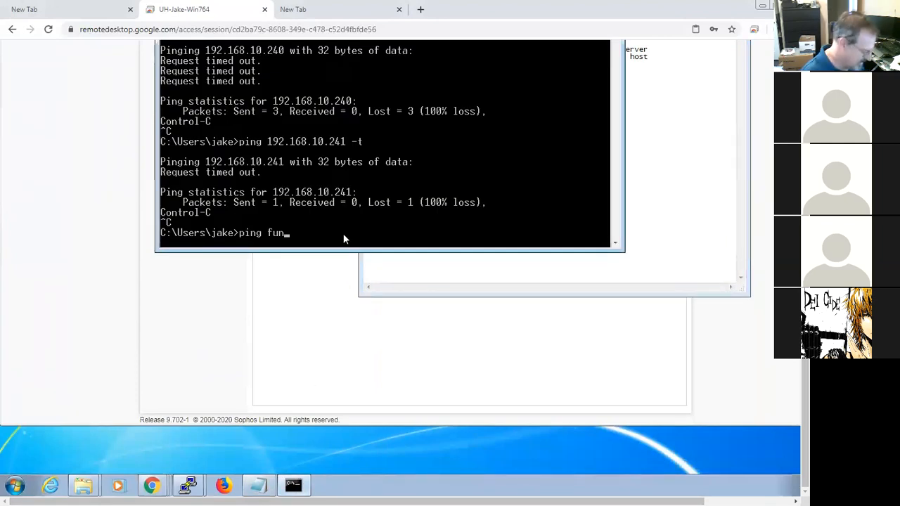
type("ping funkycat2020.com")
key("Return")
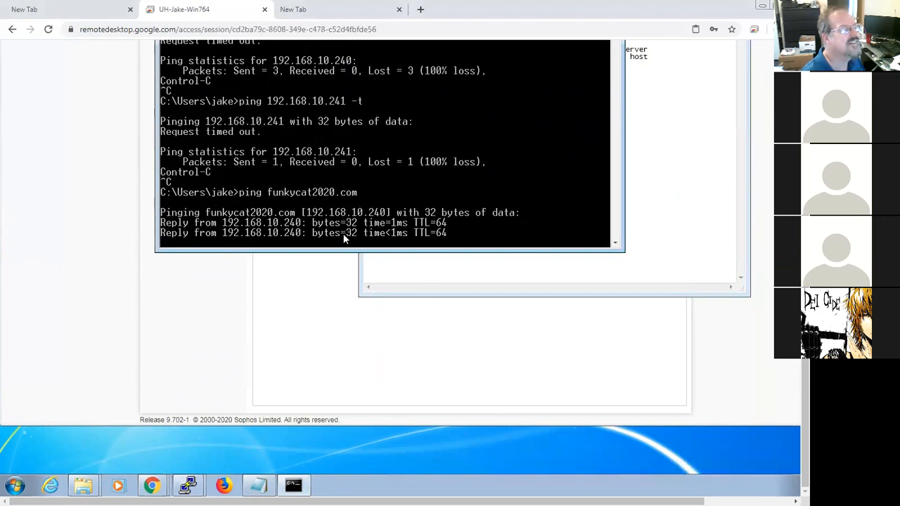
key("Return")
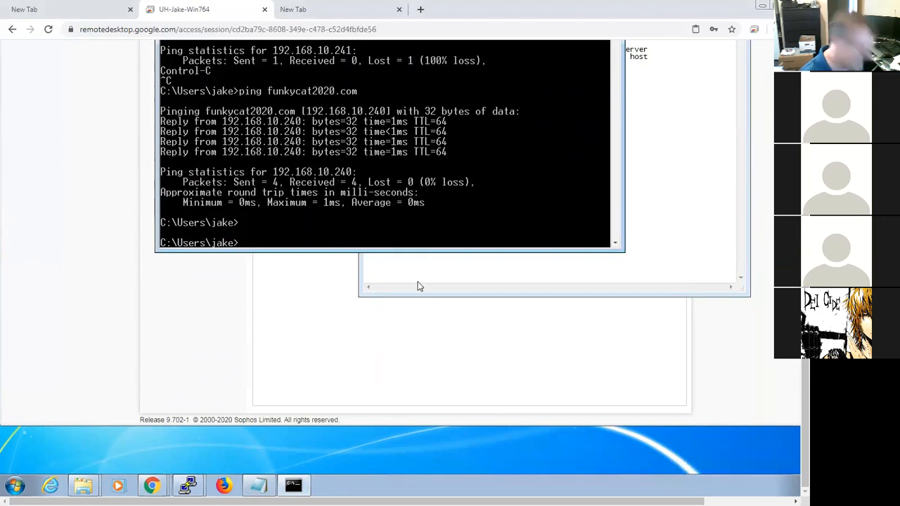
Step: Reload the funkycat2020.com tab at funkycat2020.com:10000 without the page path
scroll(676, 105, "up", 5)
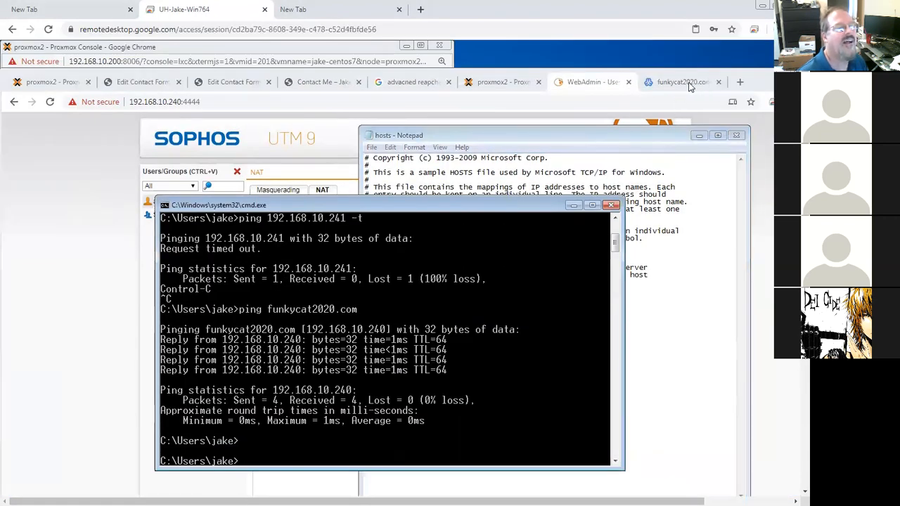
left_click(698, 85)
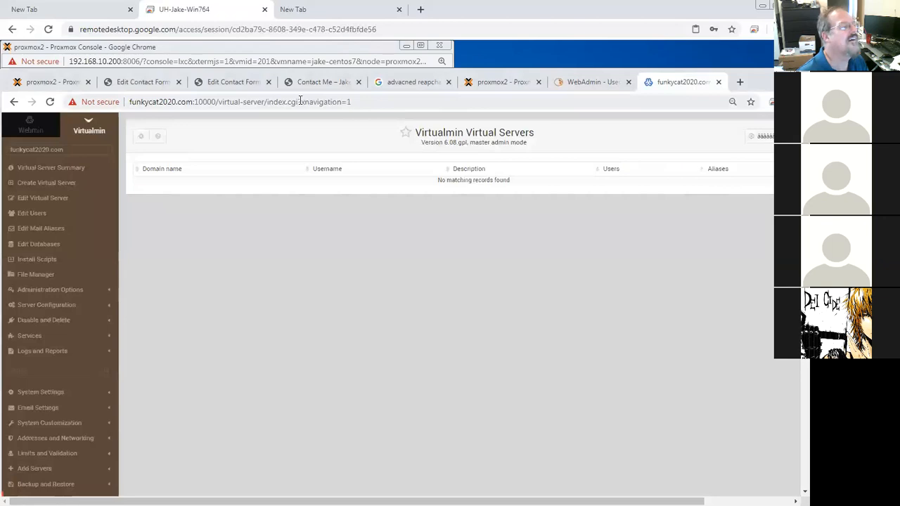
left_click_drag(217, 102, 404, 116)
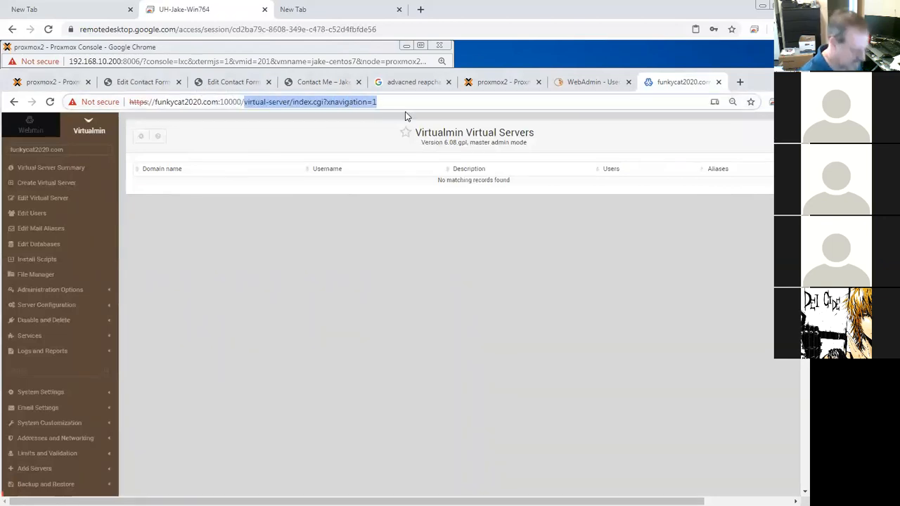
key("BackSpace")
key("Return")
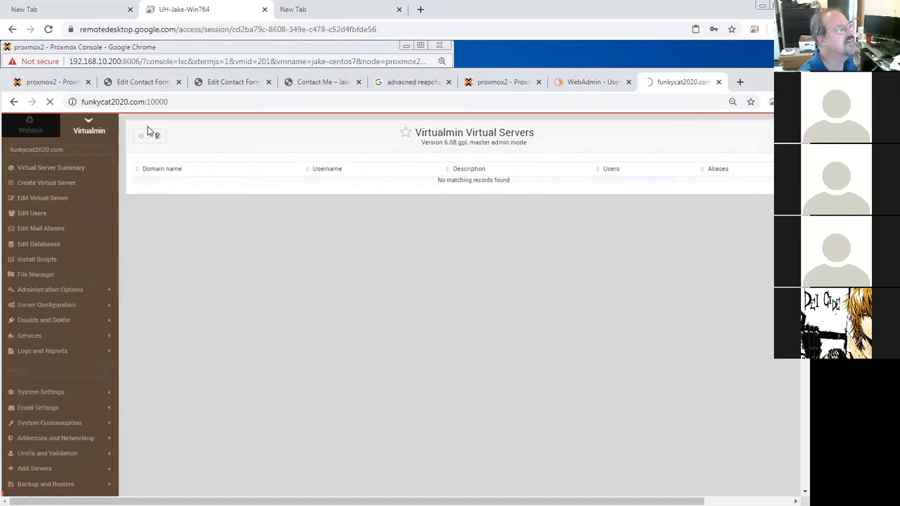
left_click(304, 105)
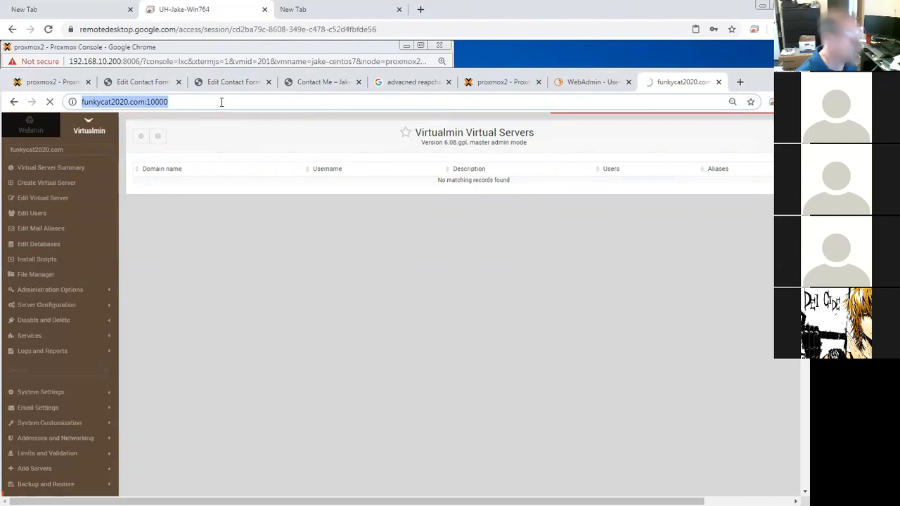
type("https")
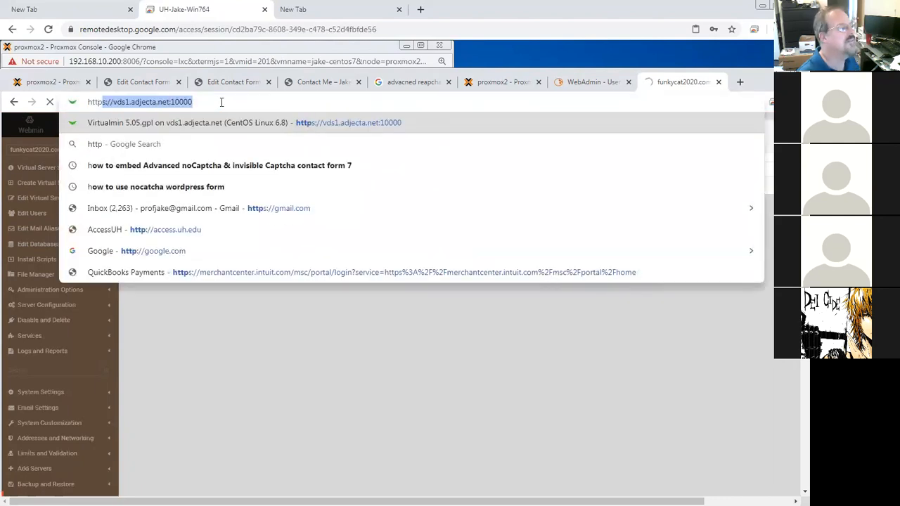
type(":")
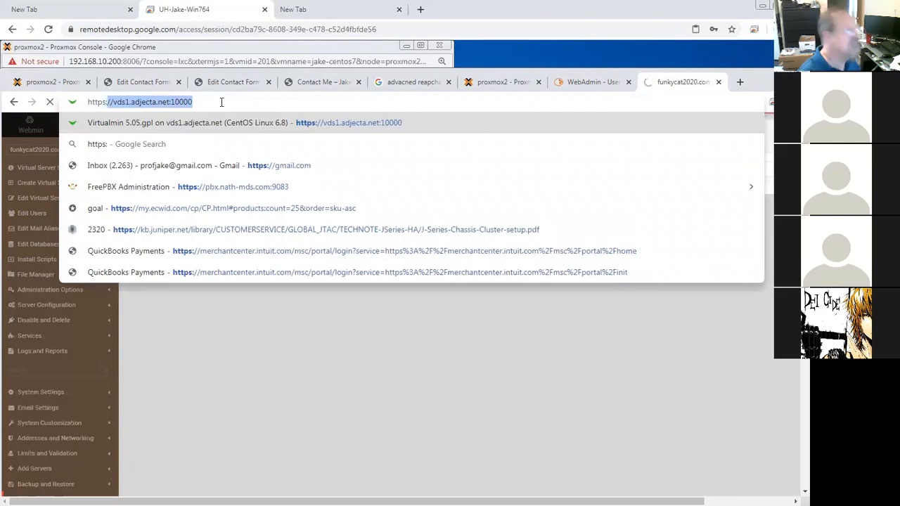
type("//")
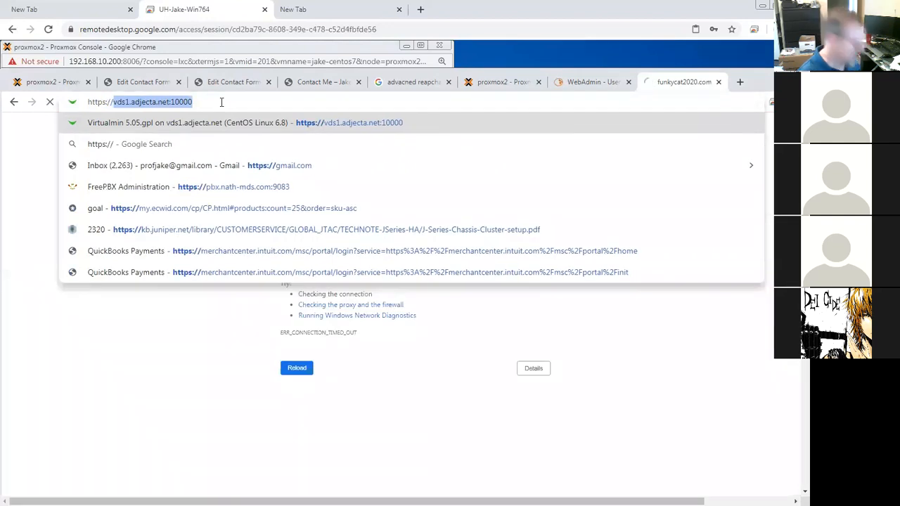
type("192.168.")
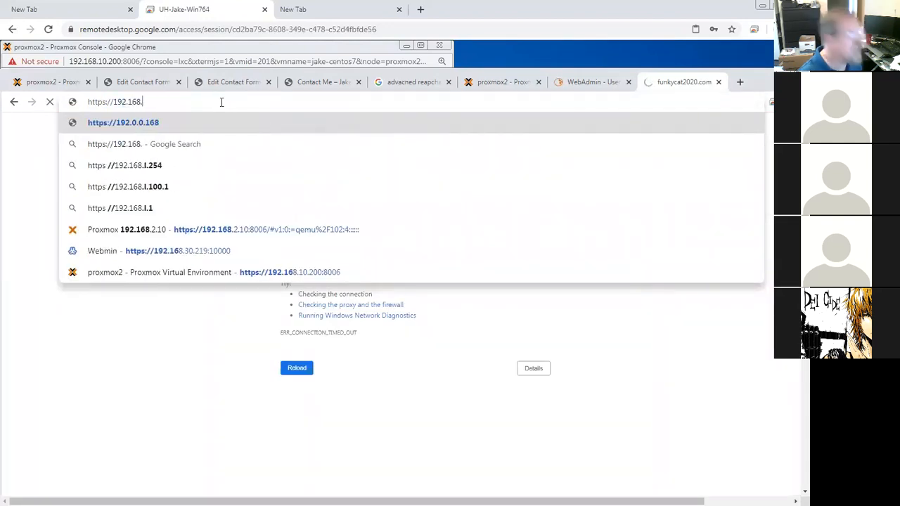
type("10.")
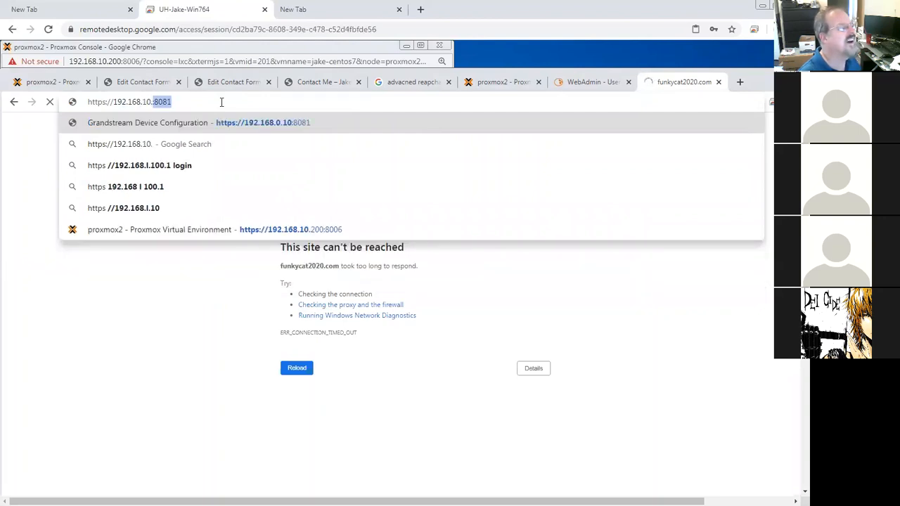
type("240")
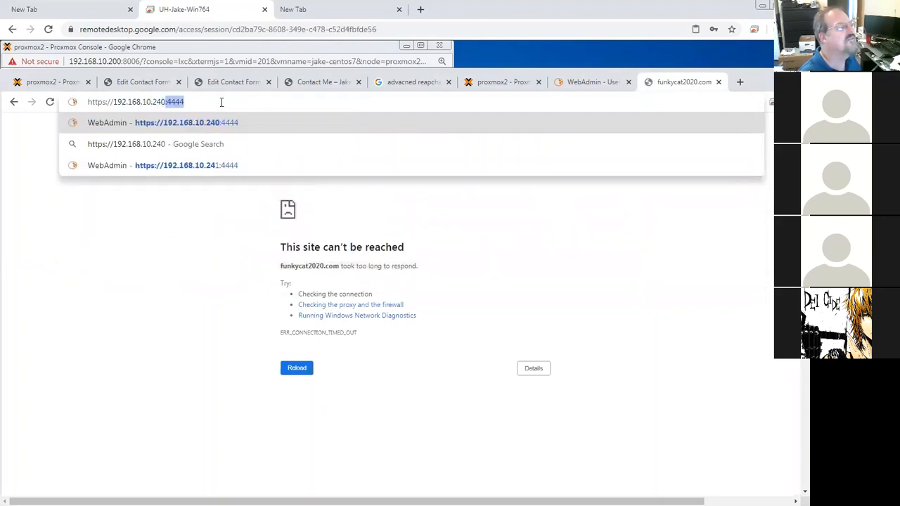
type(":")
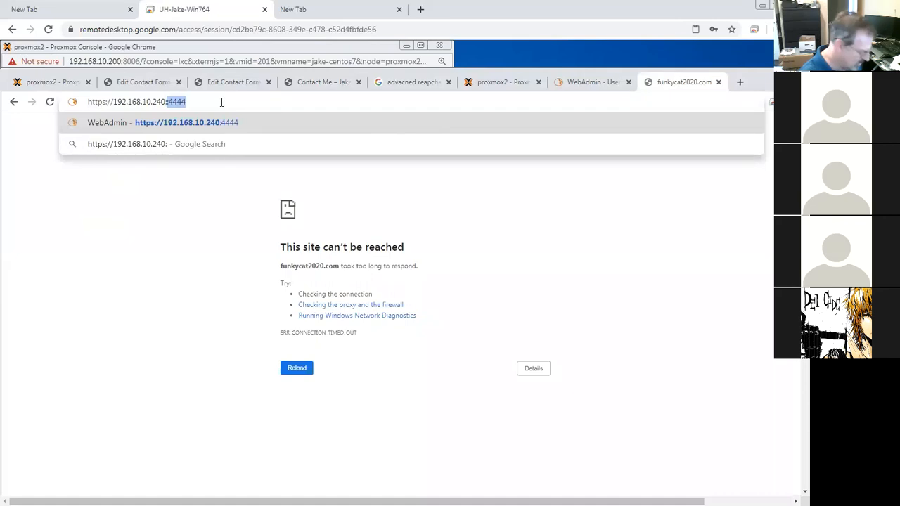
type("10000")
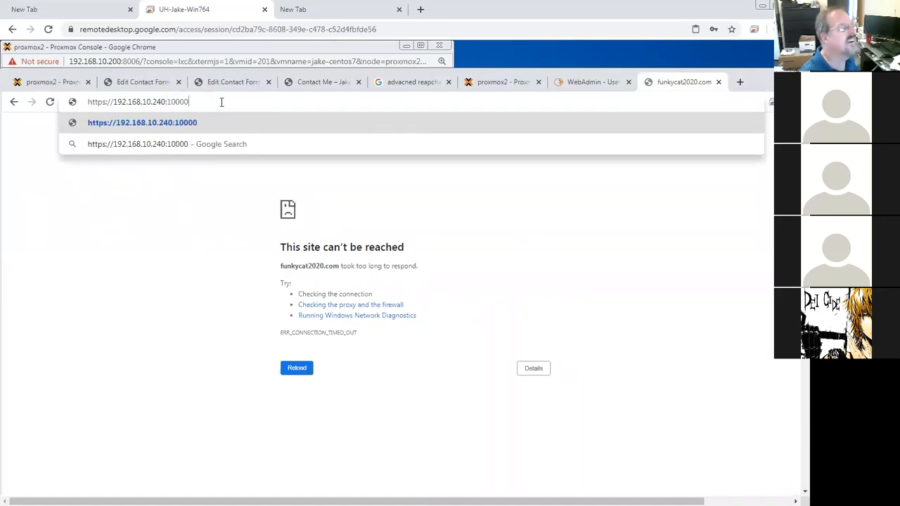
key("Return")
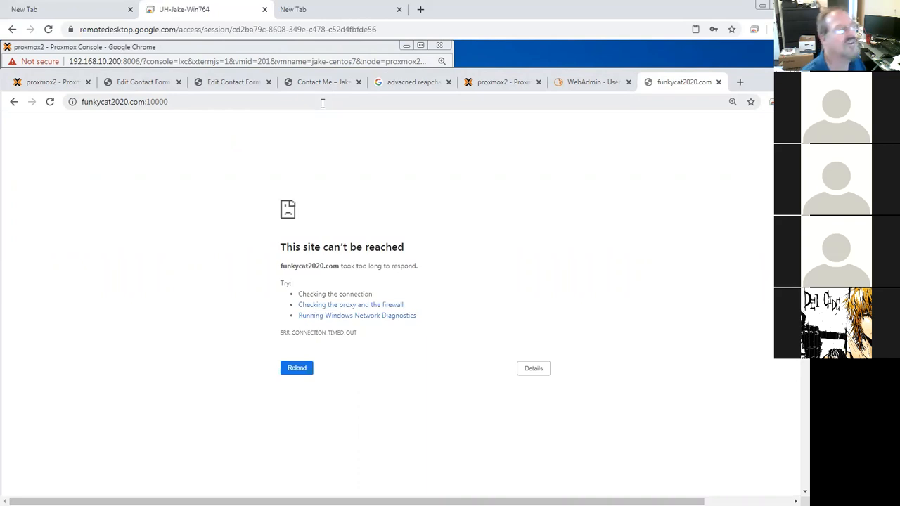
Step: Examine container 201's network interface settings in Proxmox
left_click(516, 85)
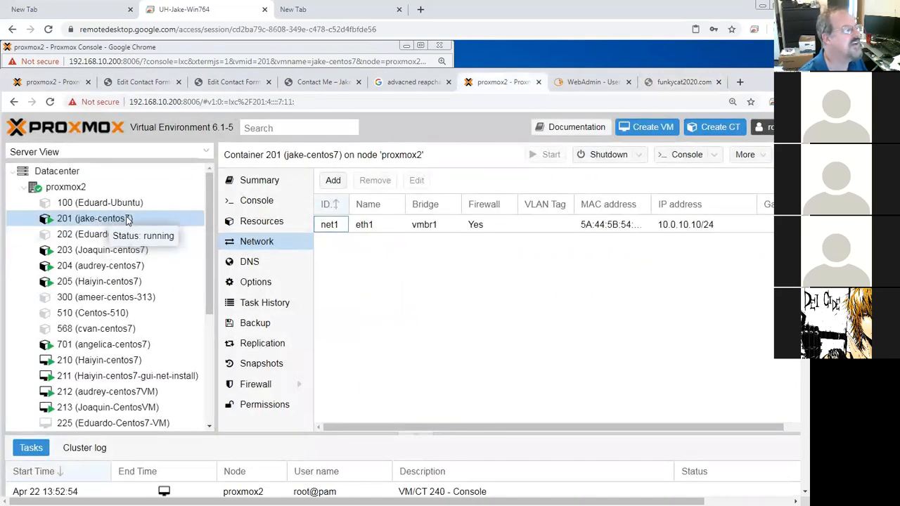
left_click(345, 225)
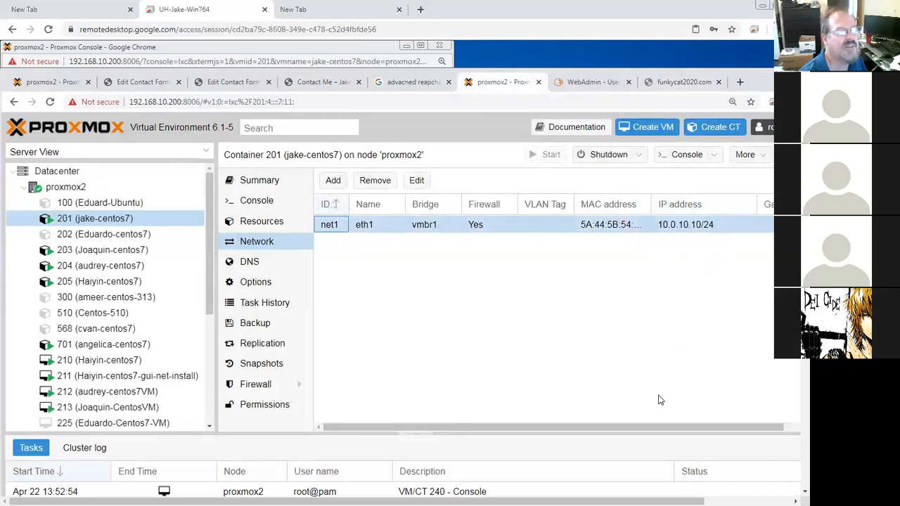
left_click_drag(656, 430, 711, 427)
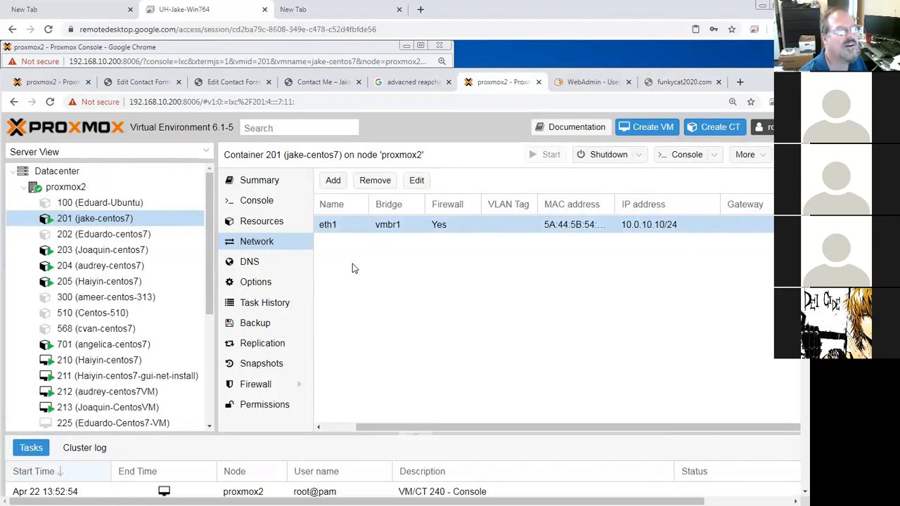
Step: Set container 201's eth1 IPv4 gateway to 10.0.10.1
left_click(338, 225)
double_click(338, 225)
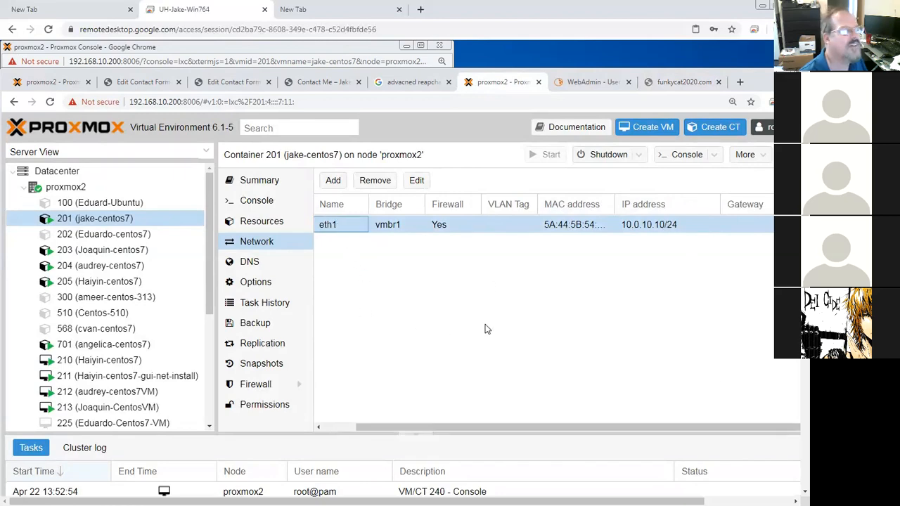
left_click(523, 364)
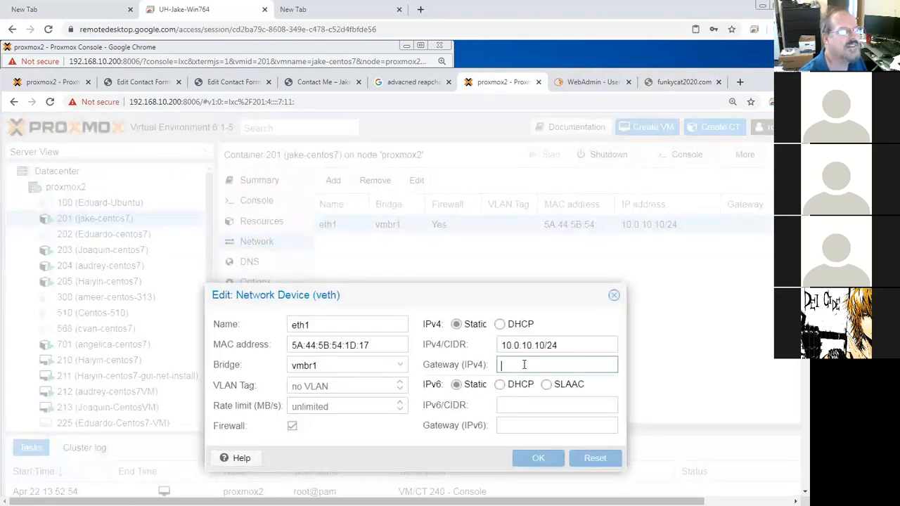
type("10.0.10.1")
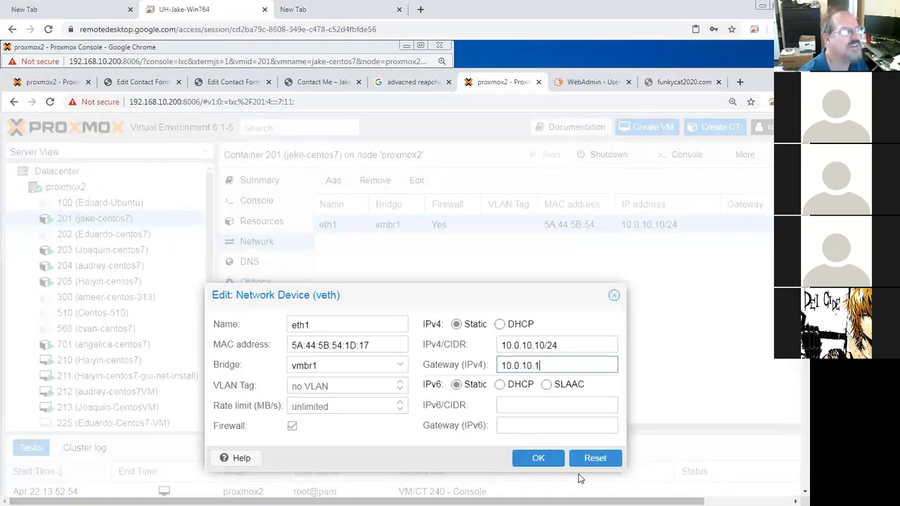
left_click(538, 458)
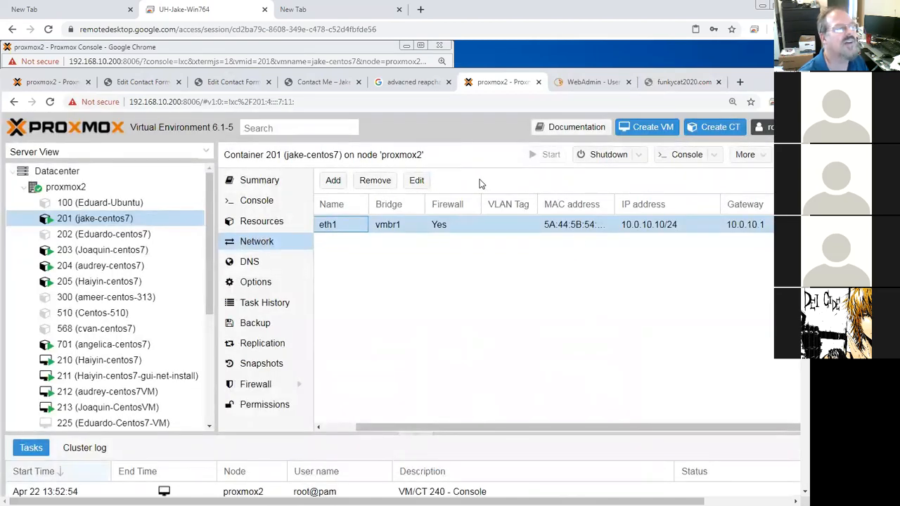
left_click(680, 83)
left_click(575, 82)
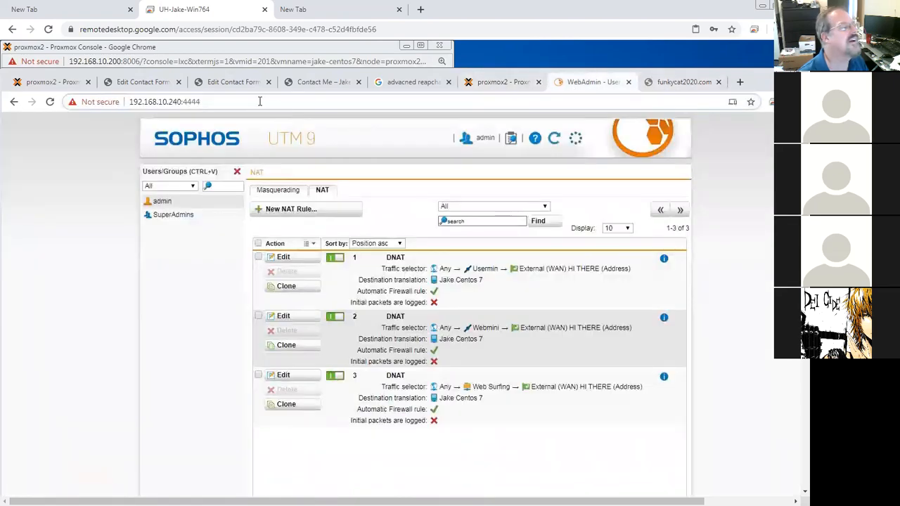
type("https://")
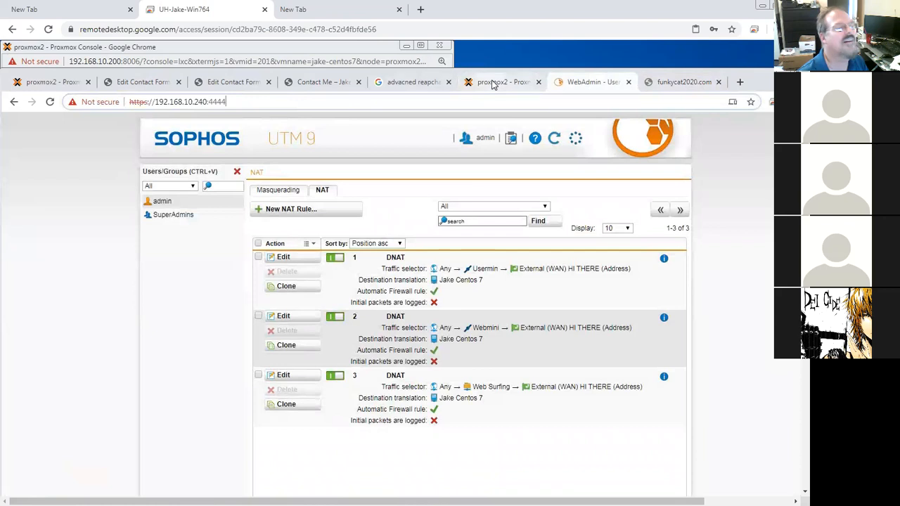
left_click(419, 83)
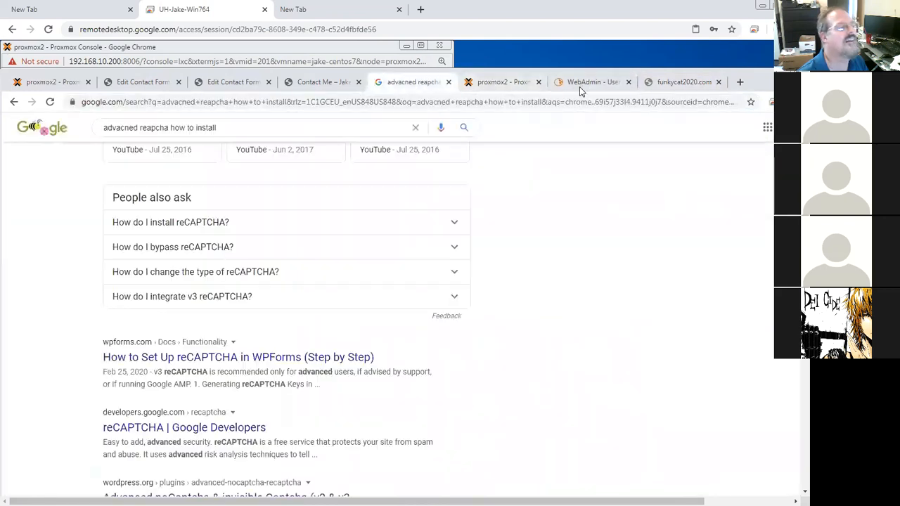
left_click(543, 106)
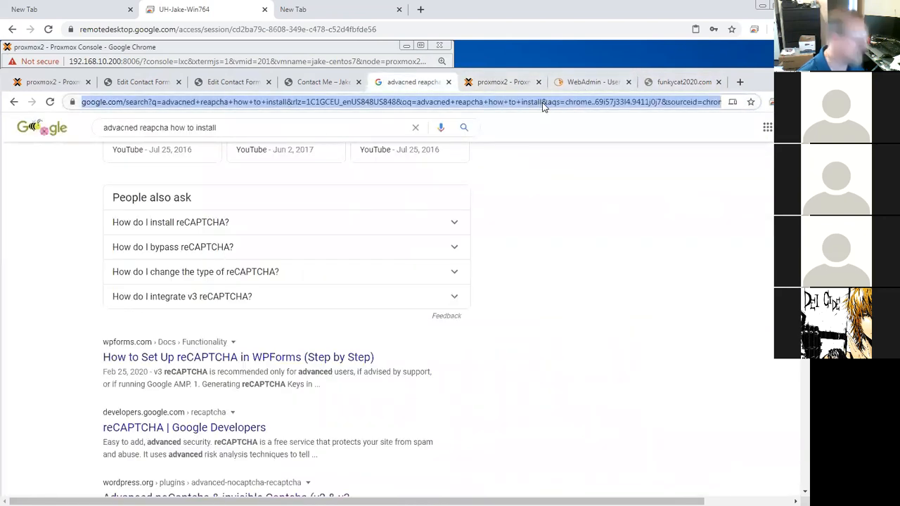
type("https://")
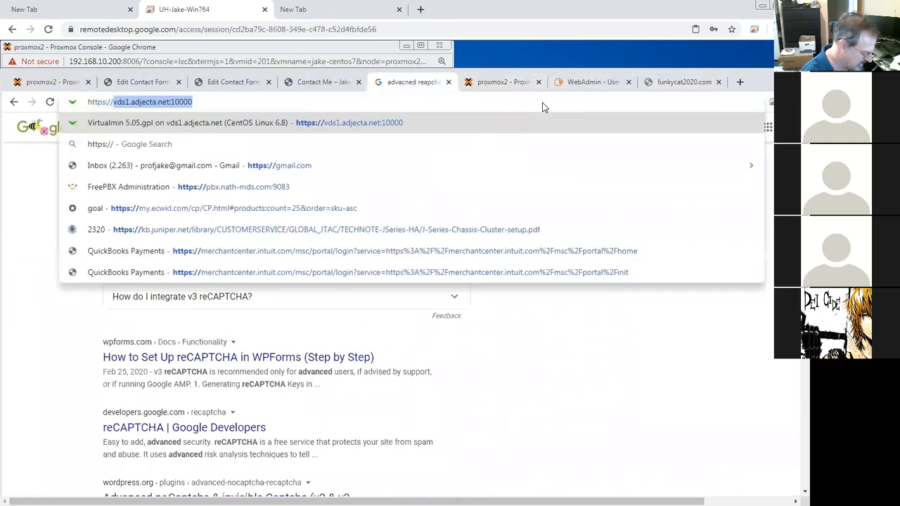
type("192.168.10")
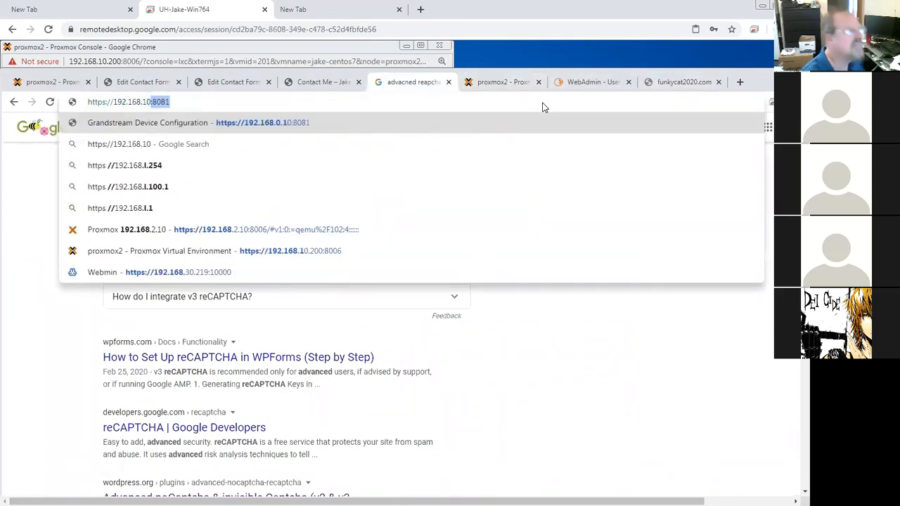
type(".240")
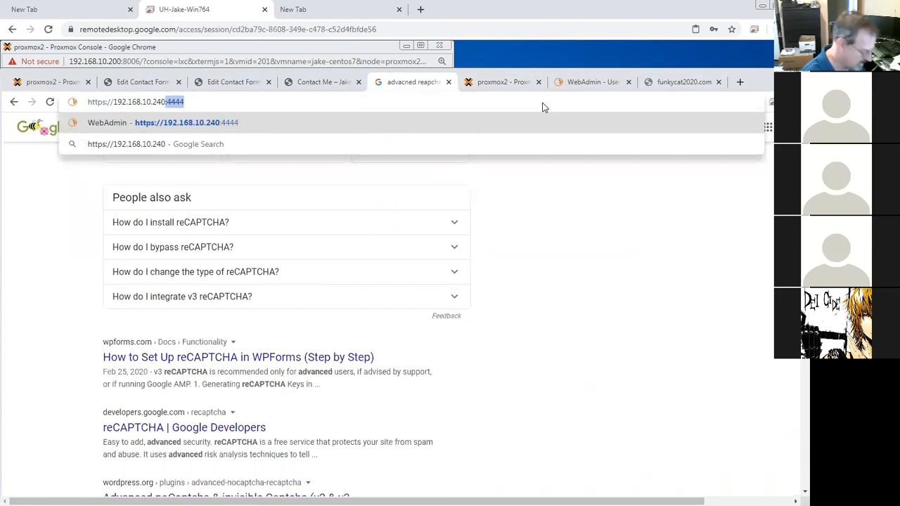
type(":10000")
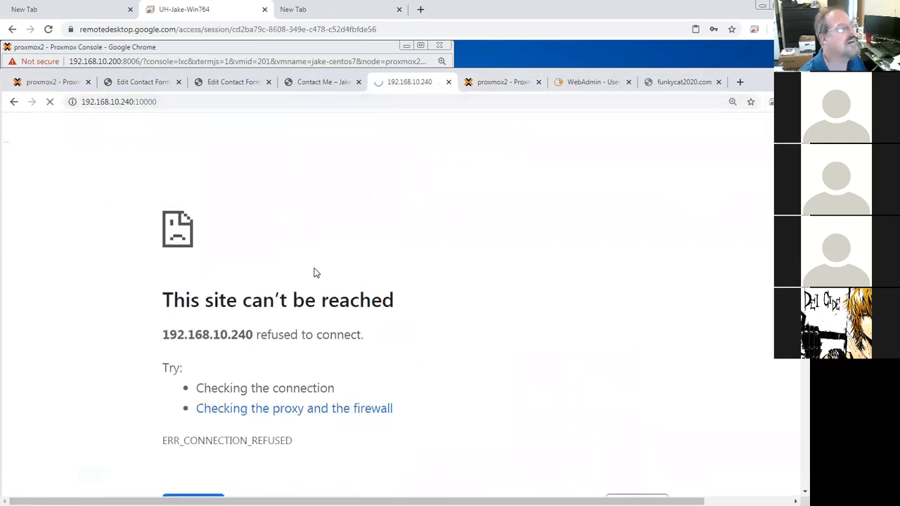
left_click(84, 104)
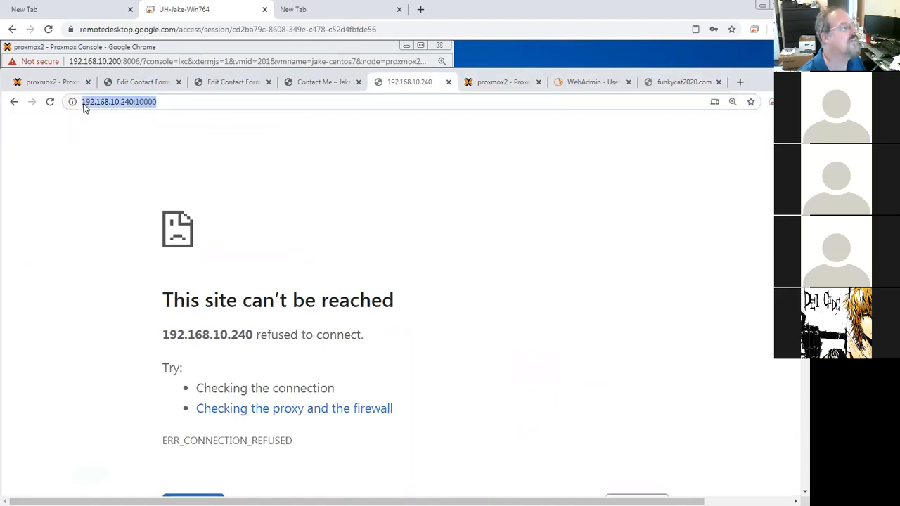
double_click(85, 105)
left_click(198, 104)
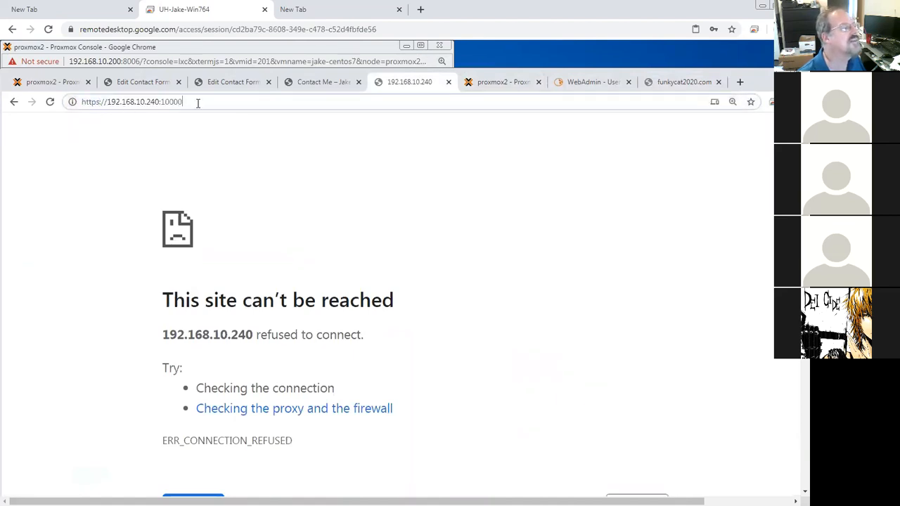
key("Return")
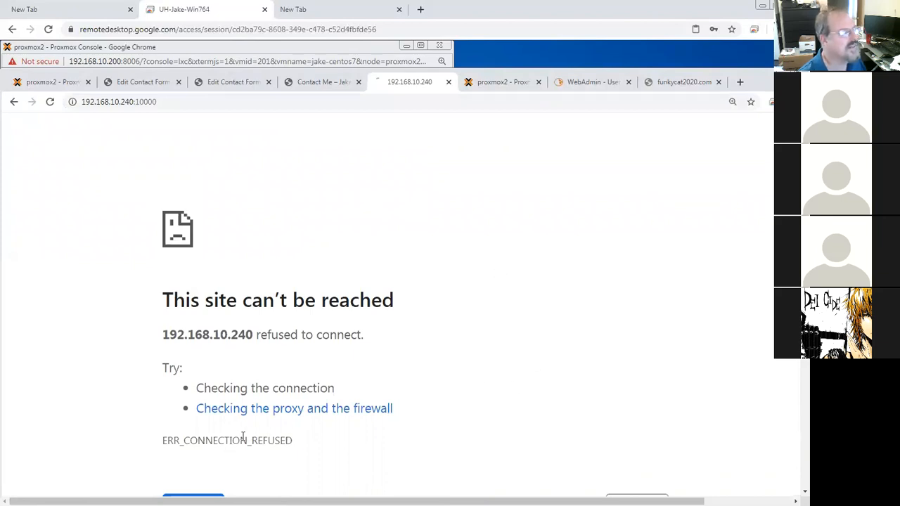
left_click_drag(804, 328, 793, 426)
left_click(207, 358)
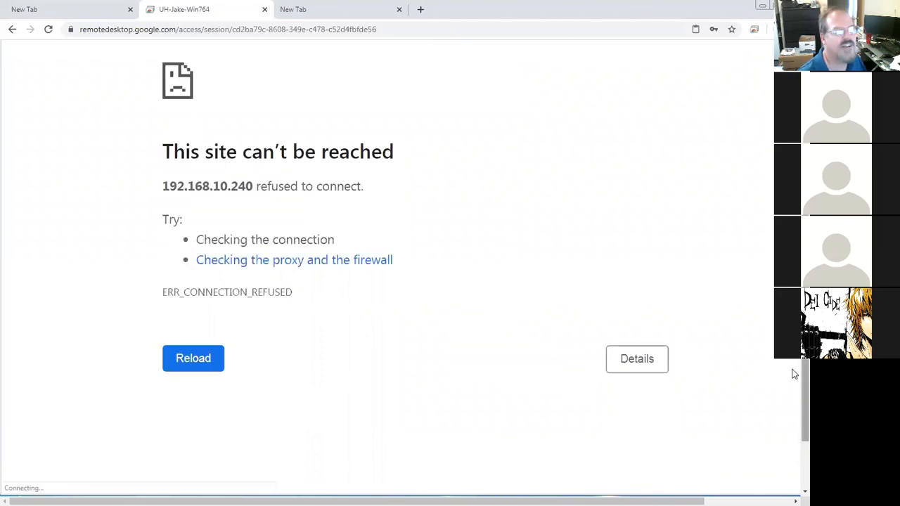
scroll(738, 330, "up", 3)
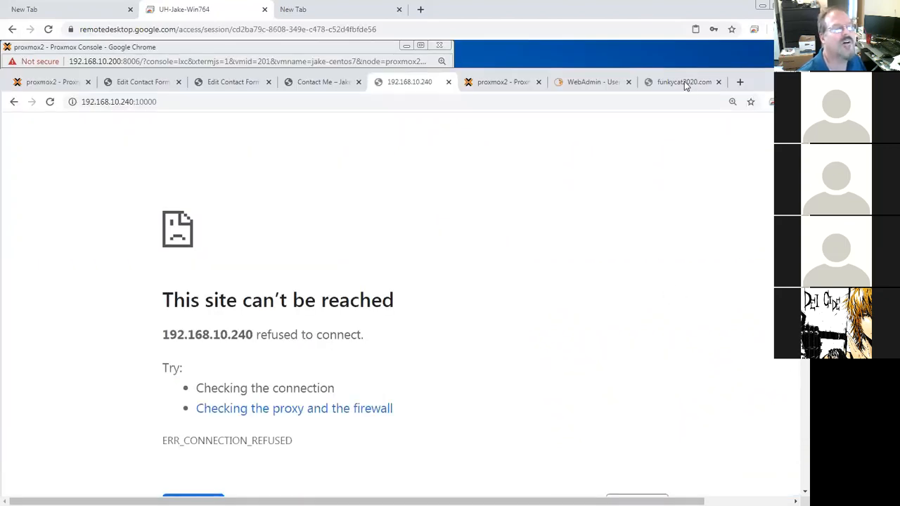